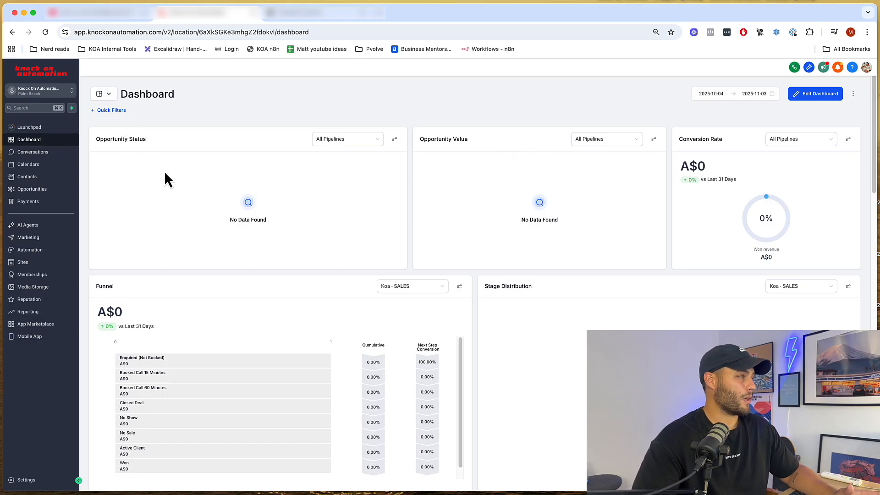
- Open the Automation section from the left sidebar to reach the Workflows list
{"action": "left_click", "coordinate": [40, 255]}
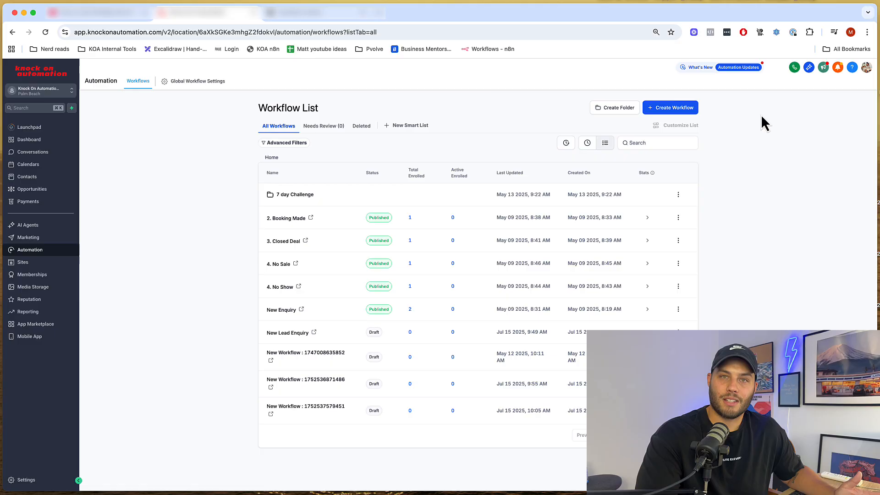
{"action": "left_click", "coordinate": [680, 110]}
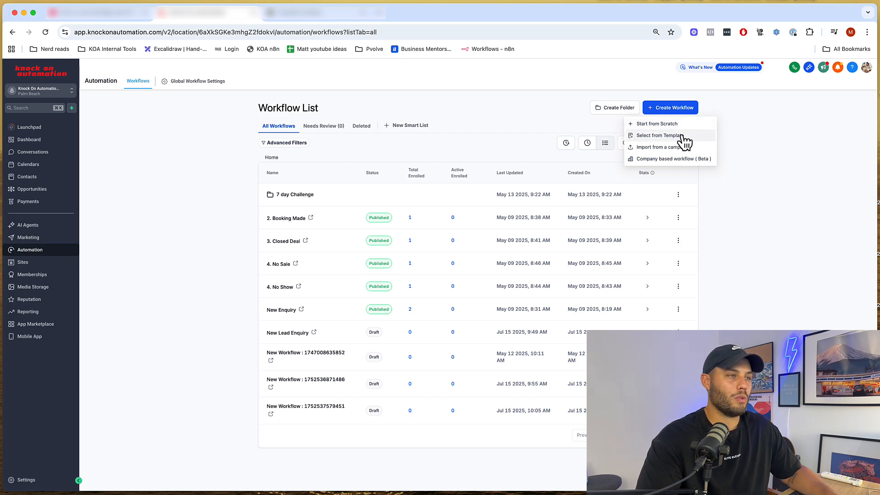
{"action": "left_click", "coordinate": [647, 138]}
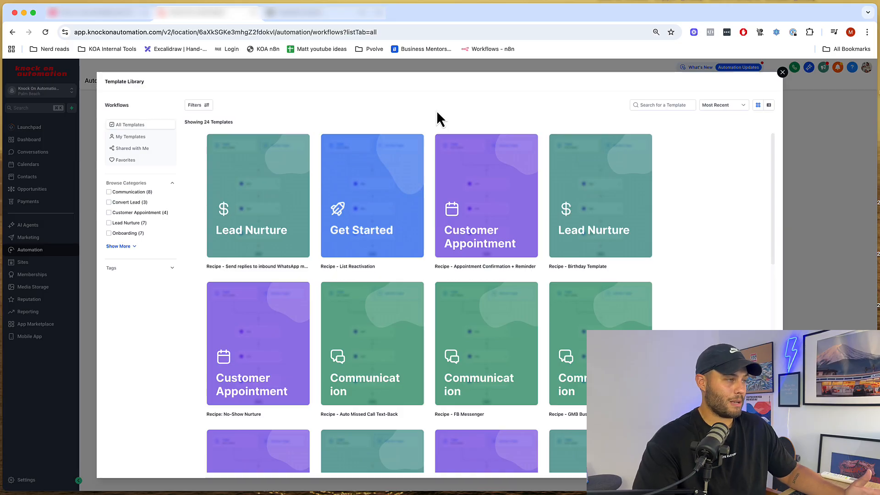
{"action": "mouse_move", "coordinate": [262, 201]}
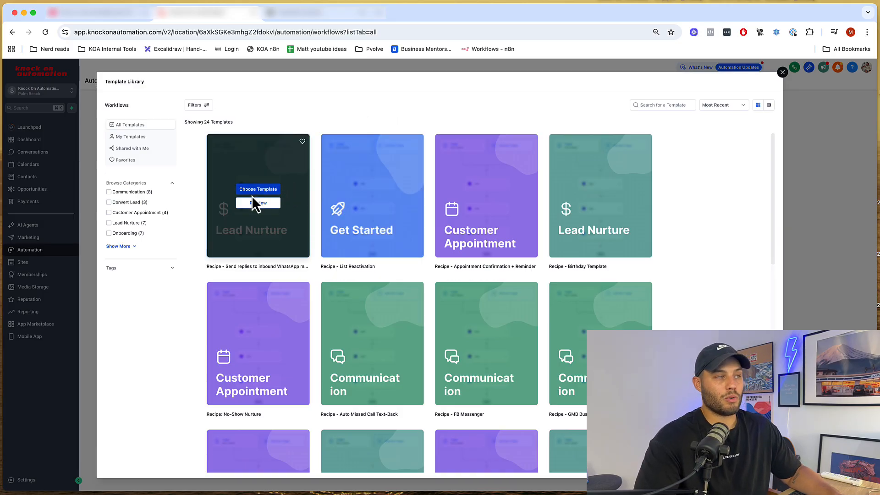
{"action": "left_click", "coordinate": [255, 203]}
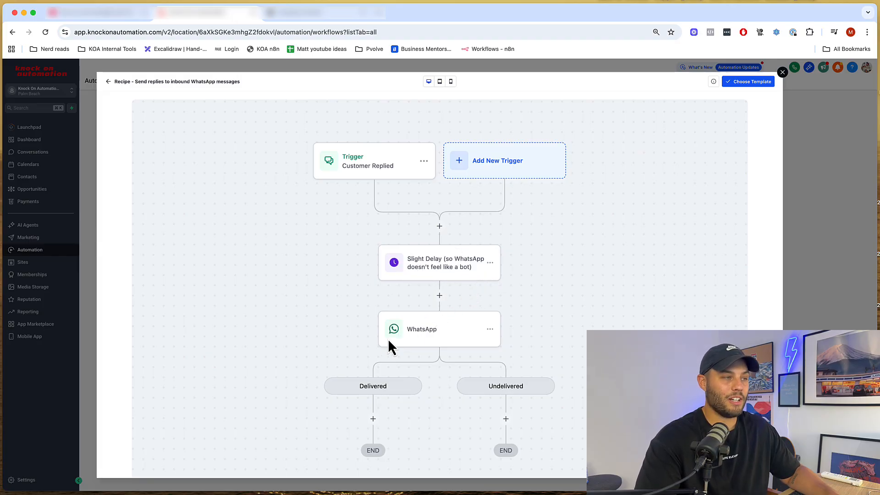
{"action": "left_click", "coordinate": [440, 81]}
{"action": "left_click", "coordinate": [450, 81]}
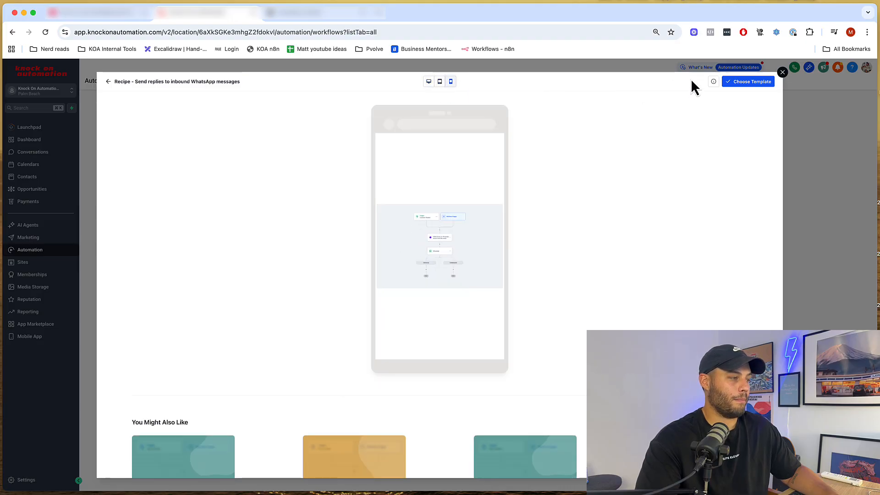
{"action": "left_click", "coordinate": [783, 72]}
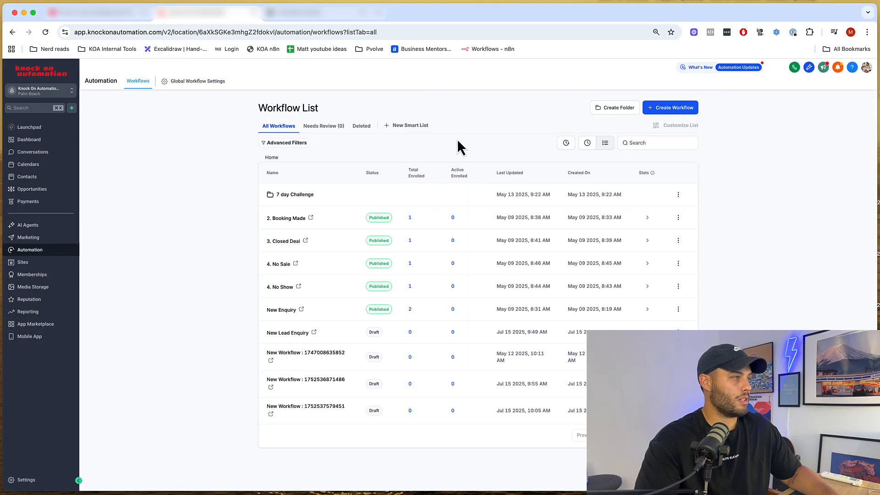
{"action": "left_click", "coordinate": [672, 110]}
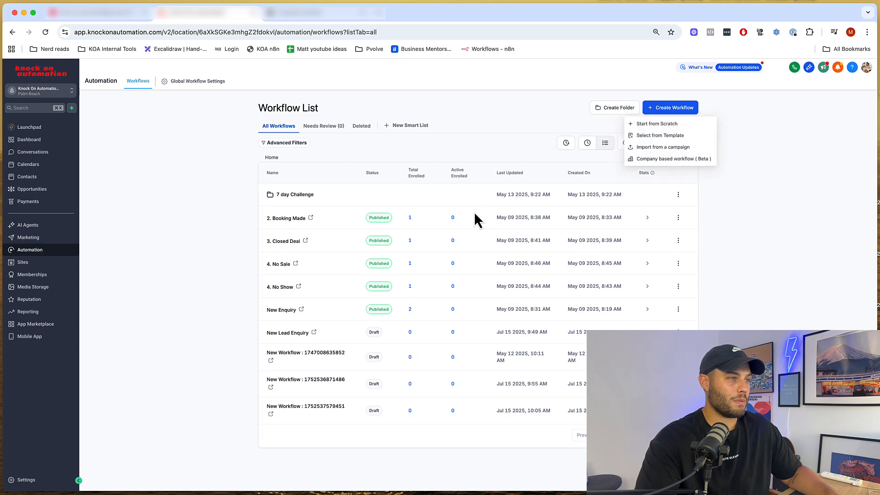
{"action": "left_click", "coordinate": [650, 136]}
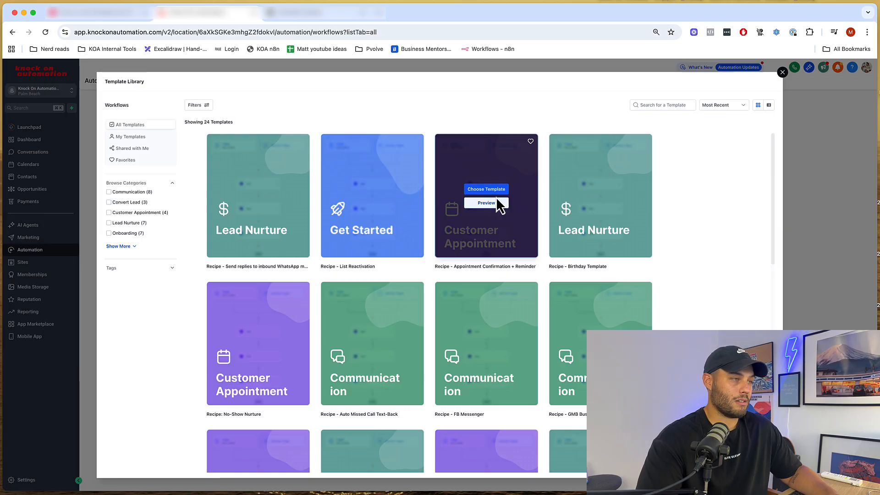
{"action": "left_click", "coordinate": [498, 205]}
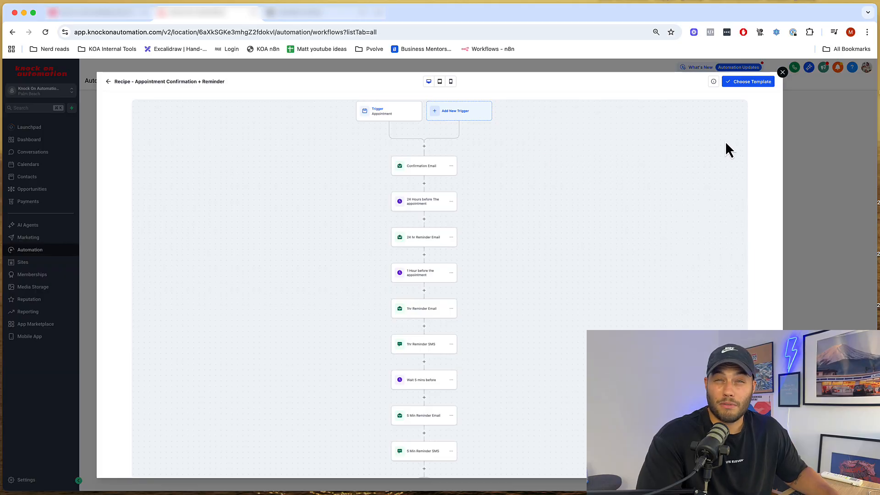
{"action": "left_click", "coordinate": [782, 73]}
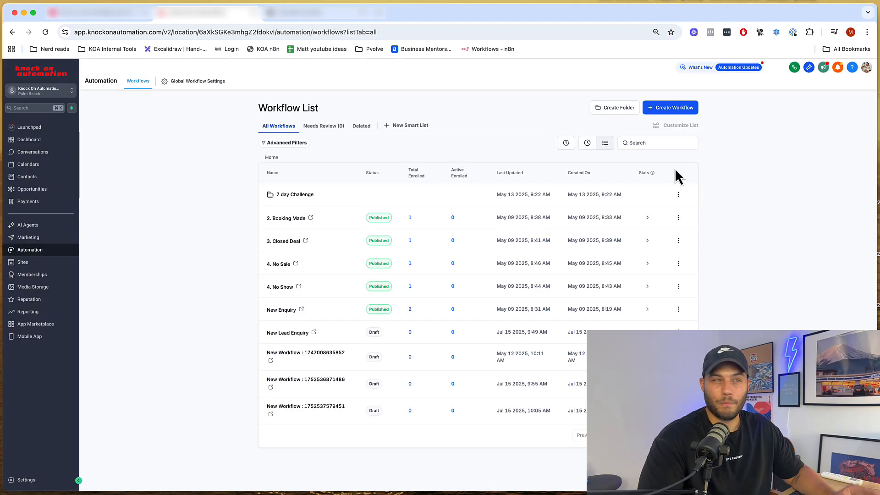
- Create a workflow from scratch, glance at Settings, Enrollment History and Execution Logs, then return to Builder
{"action": "left_click", "coordinate": [662, 109]}
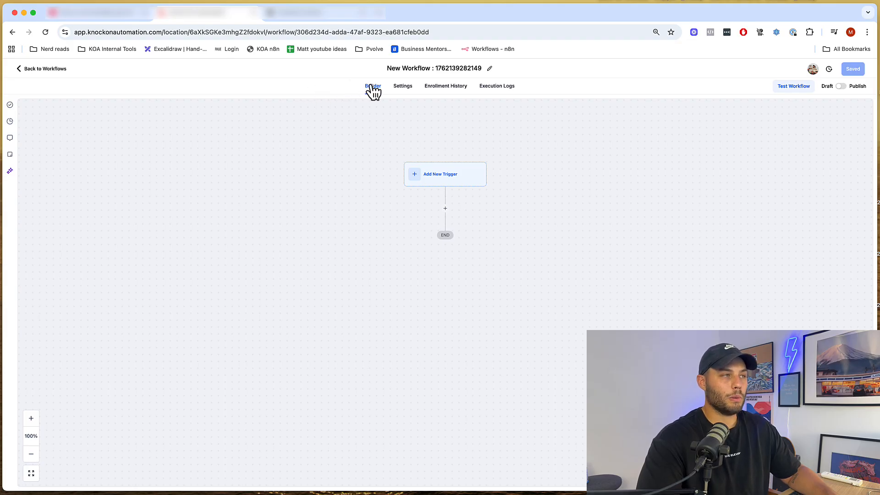
{"action": "left_click", "coordinate": [405, 87]}
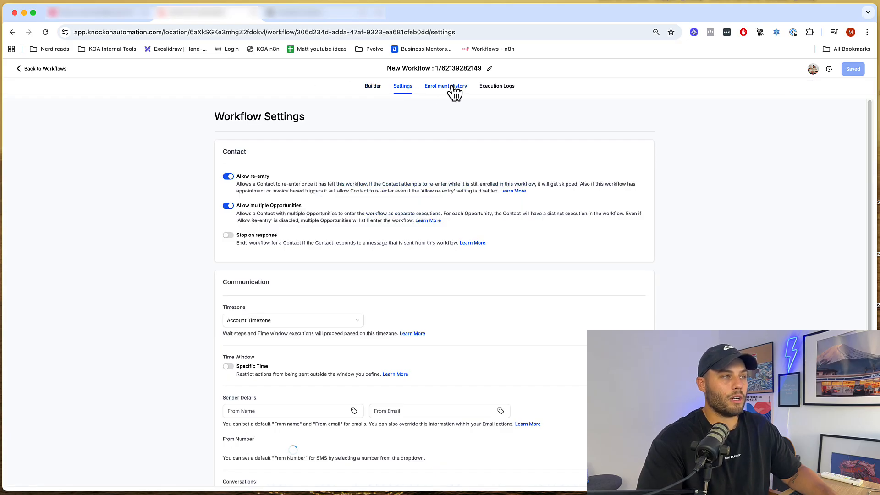
{"action": "left_click", "coordinate": [451, 87]}
{"action": "left_click", "coordinate": [505, 88]}
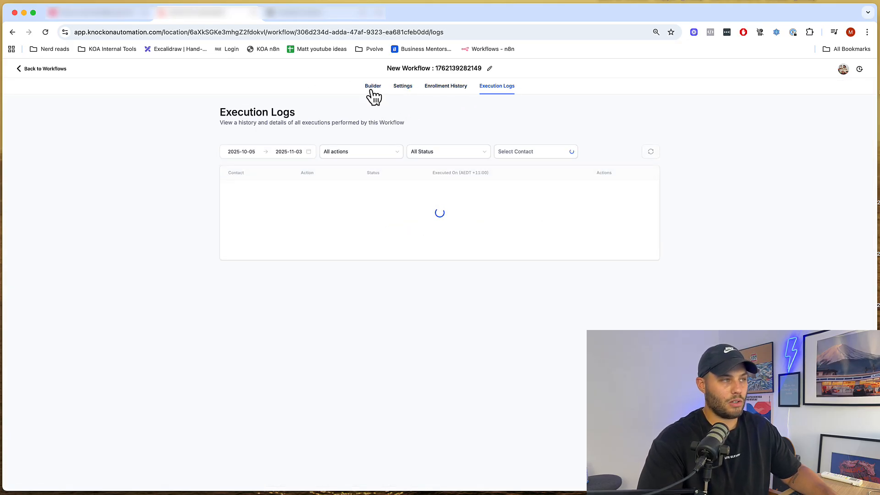
{"action": "left_click", "coordinate": [373, 87]}
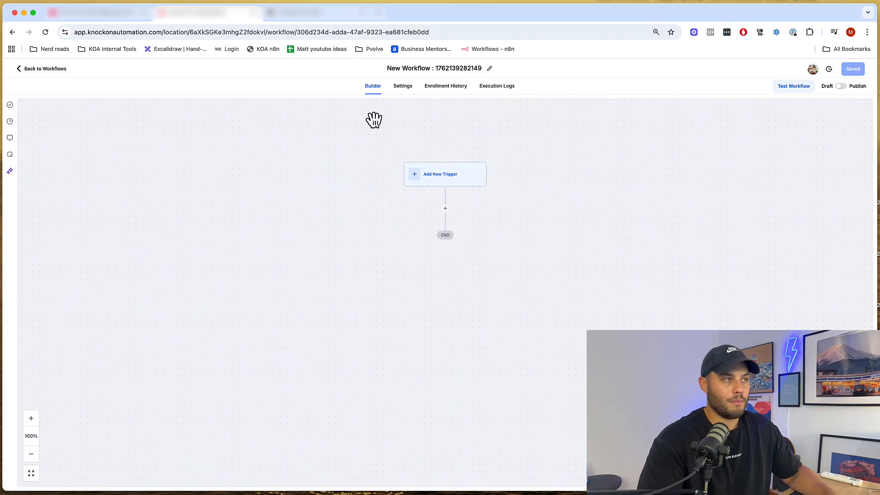
- Open the workflow Settings and highlight the Allow re-entry and Allow multiple Opportunities options
{"action": "left_click", "coordinate": [404, 87]}
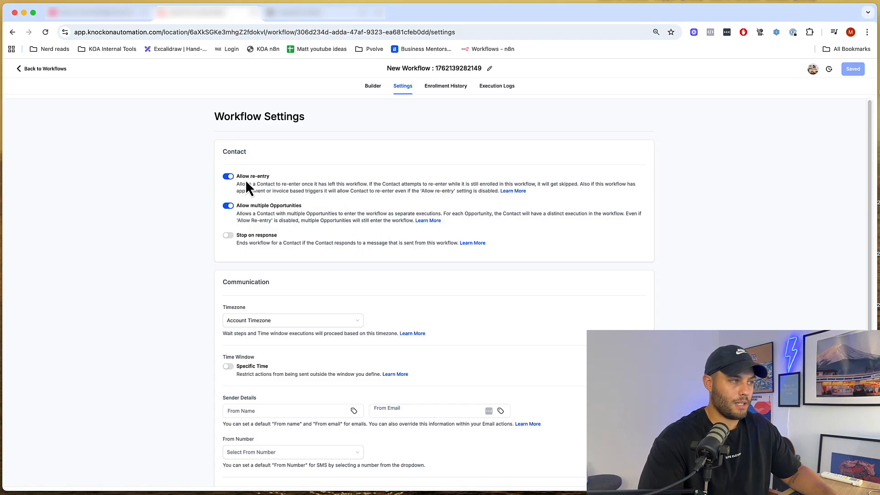
{"action": "left_click_drag", "start_coordinate": [239, 176], "coordinate": [271, 177]}
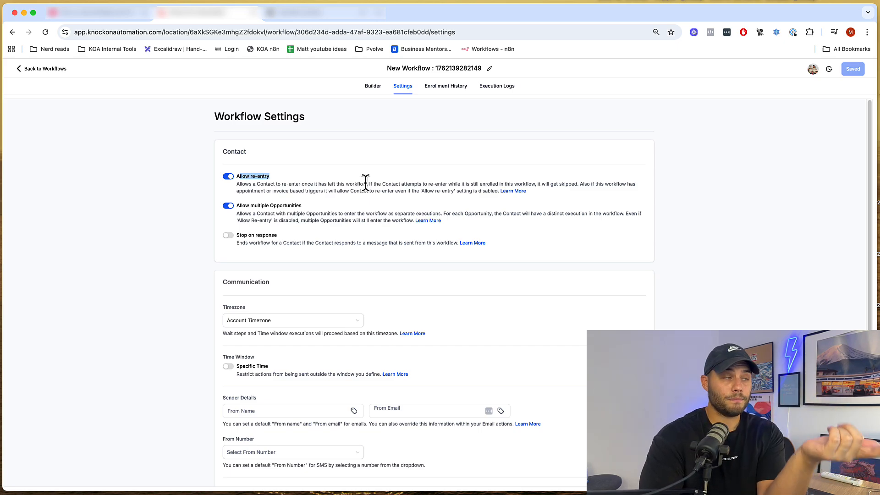
{"action": "left_click", "coordinate": [319, 182]}
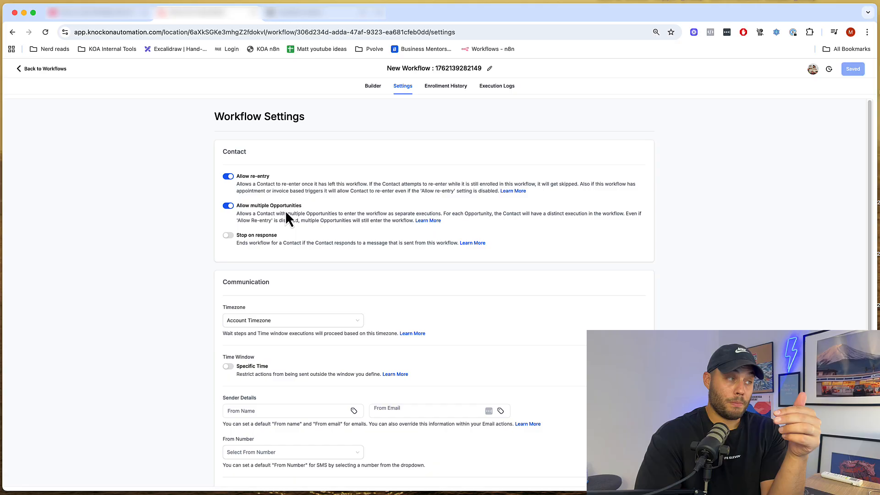
{"action": "left_click_drag", "start_coordinate": [240, 213], "coordinate": [439, 214]}
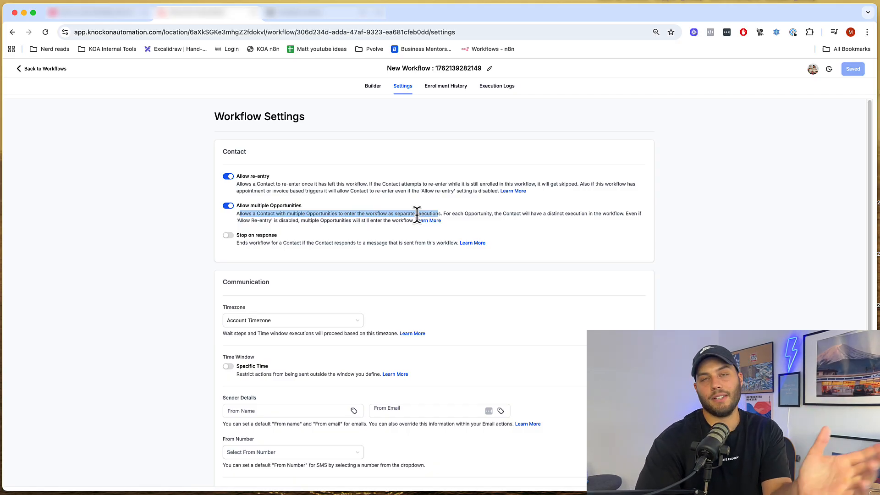
{"action": "left_click", "coordinate": [236, 240]}
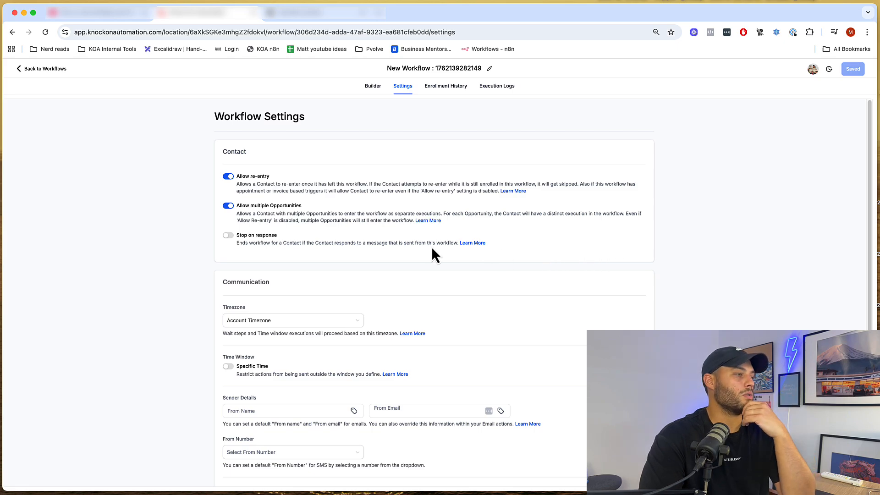
- Review the default From Name and From Email sender fields, then go back to the Builder canvas
{"action": "scroll", "coordinate": [301, 248], "scroll_direction": "down", "scroll_amount": 2}
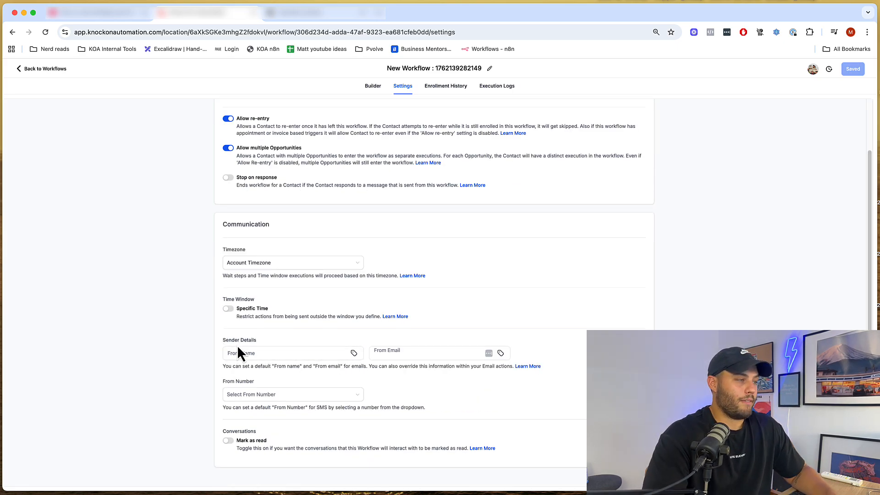
{"action": "left_click", "coordinate": [254, 355]}
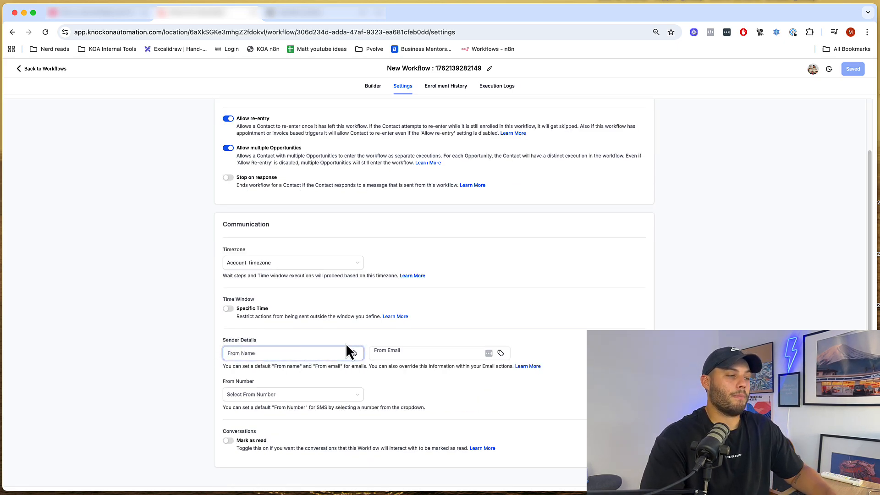
{"action": "left_click", "coordinate": [387, 354]}
{"action": "left_click", "coordinate": [291, 351]}
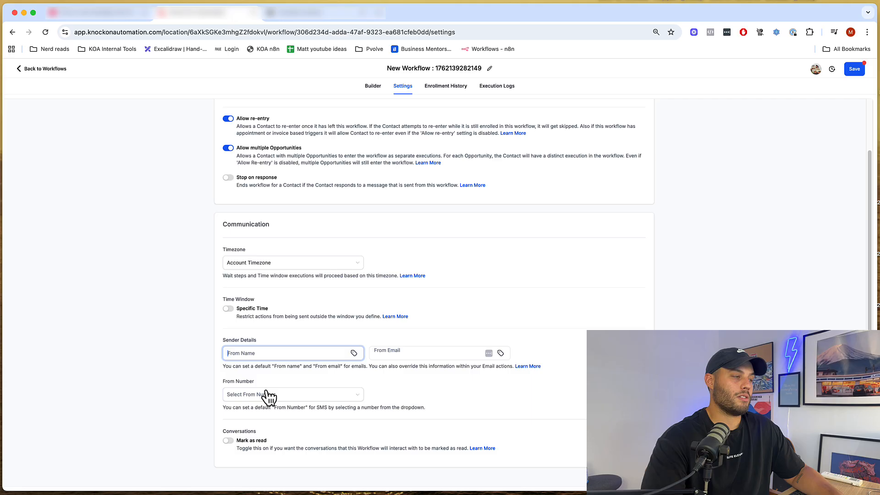
{"action": "left_click", "coordinate": [374, 87]}
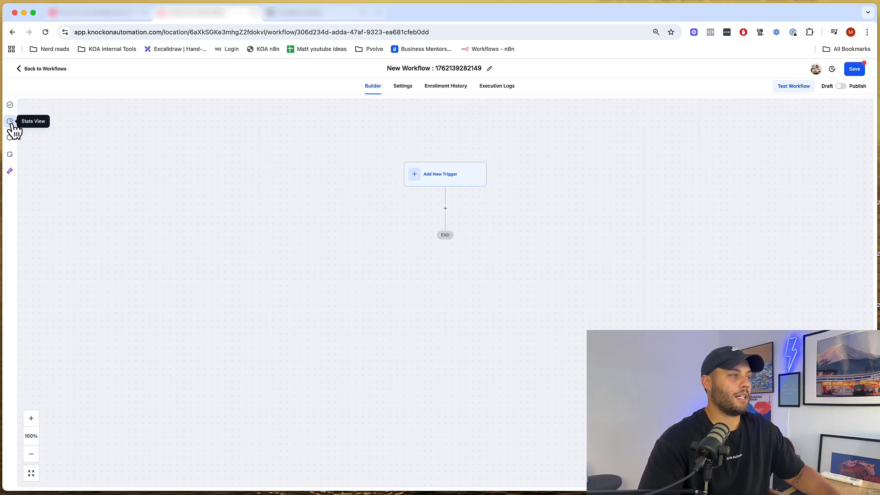
- Glance at the Workflow AI panel, then place a yellow sticky note above the empty trigger
{"action": "left_click", "coordinate": [11, 171]}
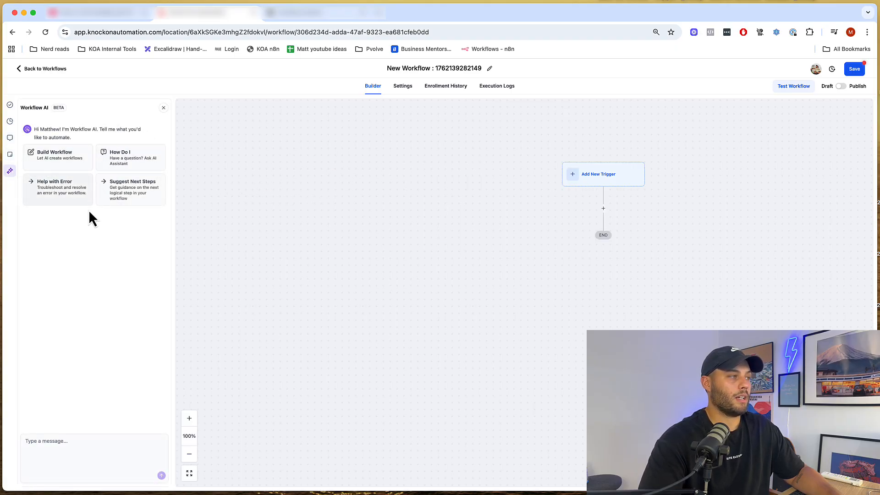
{"action": "left_click", "coordinate": [164, 109]}
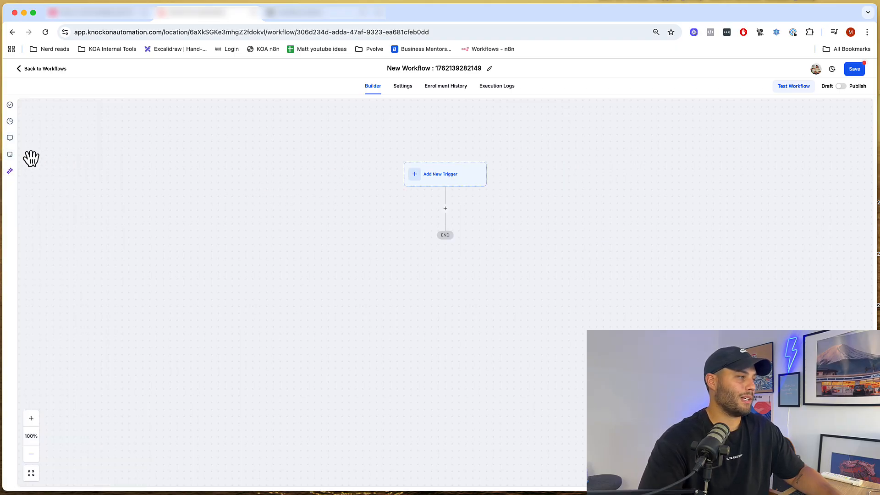
{"action": "left_click", "coordinate": [10, 156]}
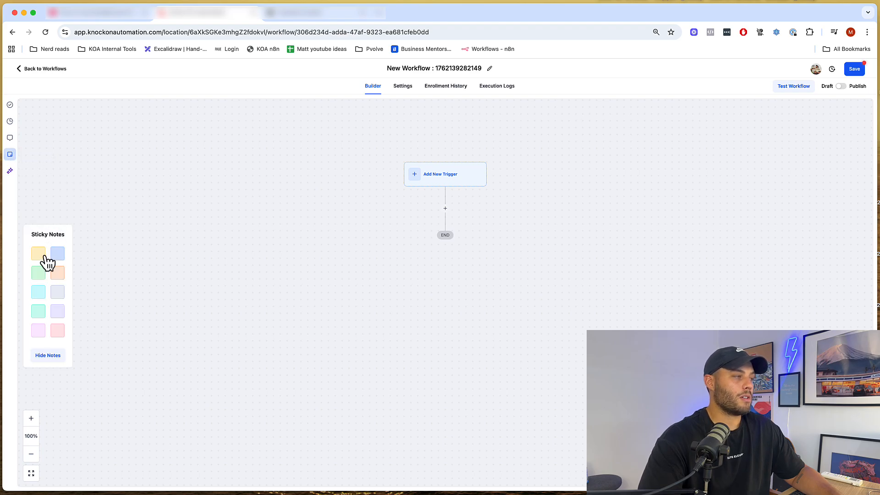
{"action": "left_click_drag", "start_coordinate": [42, 258], "coordinate": [570, 262]}
{"action": "scroll", "coordinate": [597, 262], "scroll_direction": "right", "scroll_amount": 3}
{"action": "scroll", "coordinate": [597, 262], "scroll_direction": "up", "scroll_amount": 1}
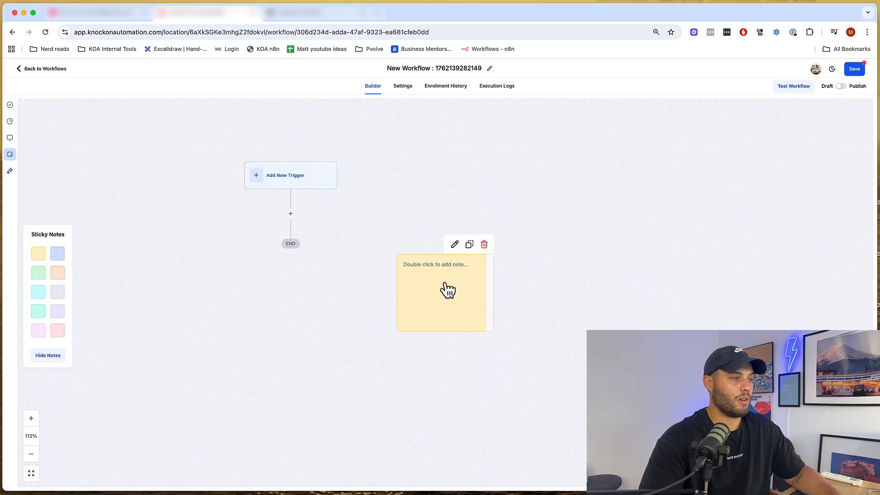
{"action": "left_click_drag", "start_coordinate": [444, 289], "coordinate": [451, 202]}
- Label the sticky note 'Workflow guide!' and adjust the canvas view
{"action": "double_click", "coordinate": [450, 174]}
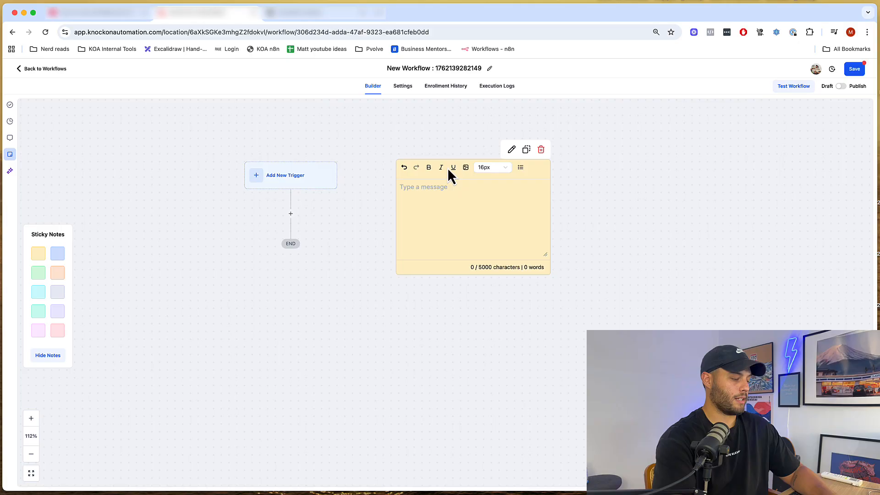
{"action": "type", "text": "Workflow "}
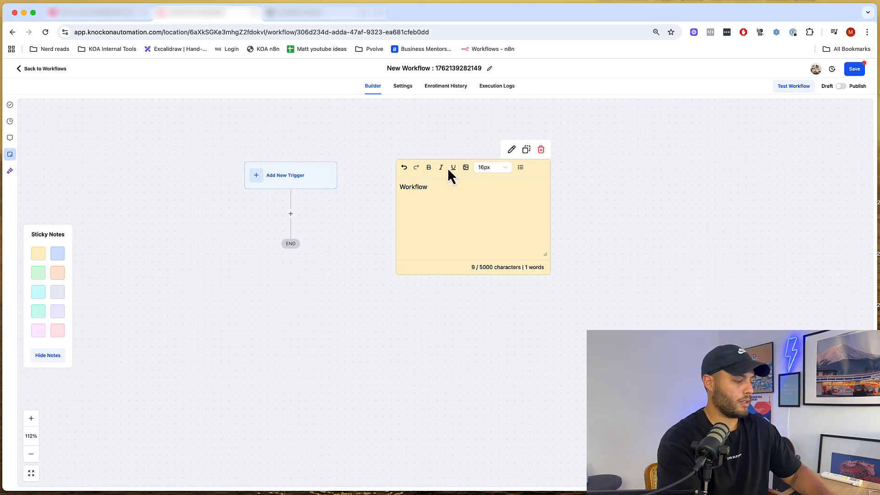
{"action": "type", "text": "guide!"}
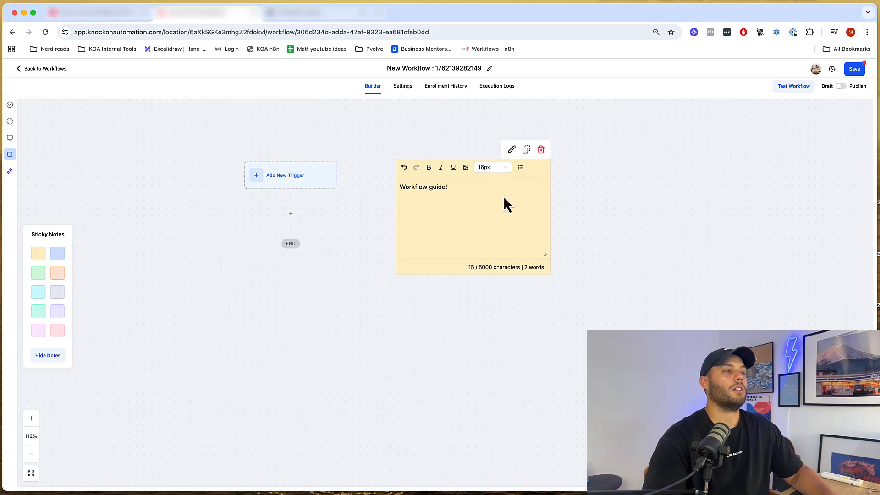
{"action": "left_click", "coordinate": [617, 161]}
{"action": "scroll", "coordinate": [157, 190], "scroll_direction": "left", "scroll_amount": 3}
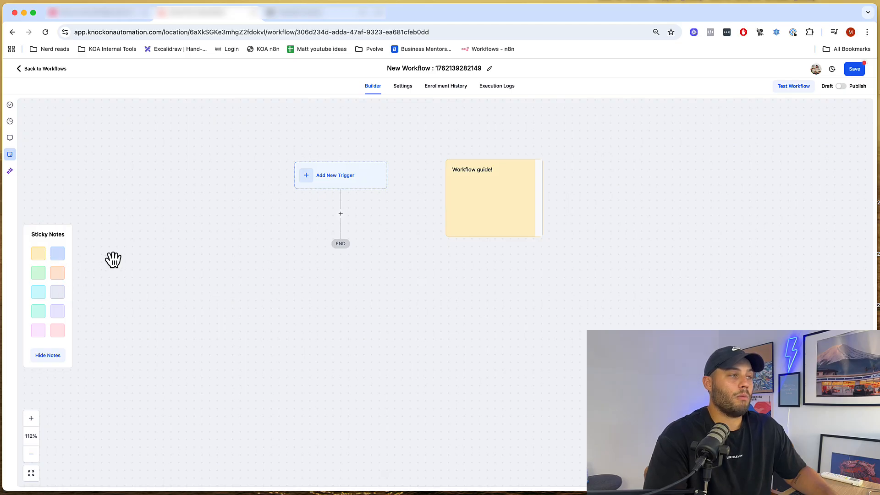
{"action": "left_click_drag", "start_coordinate": [488, 241], "coordinate": [496, 236]}
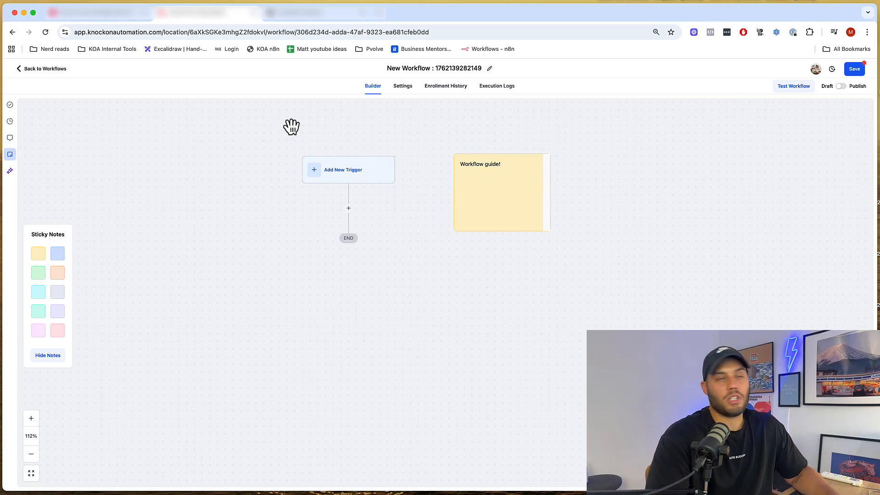
- Peek at the Notes panel and Stats View, then hide the sticky notes palette and pan the canvas
{"action": "left_click", "coordinate": [10, 137]}
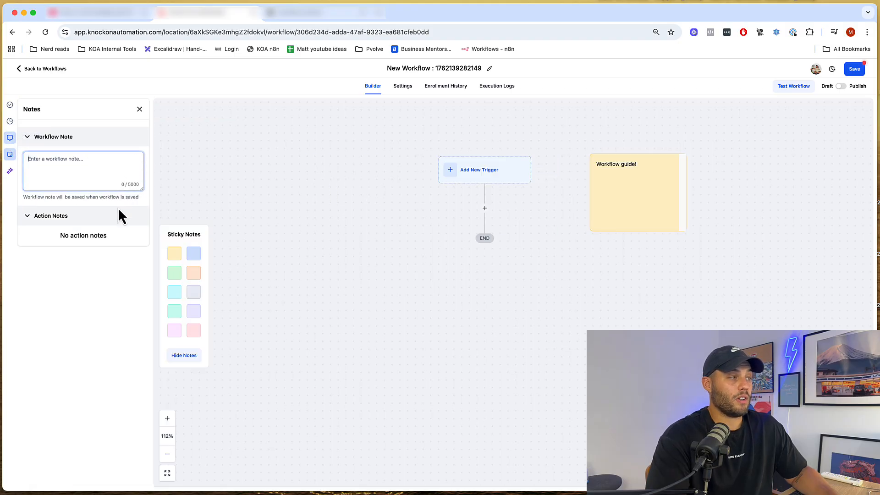
{"action": "left_click", "coordinate": [139, 111]}
{"action": "left_click", "coordinate": [10, 121]}
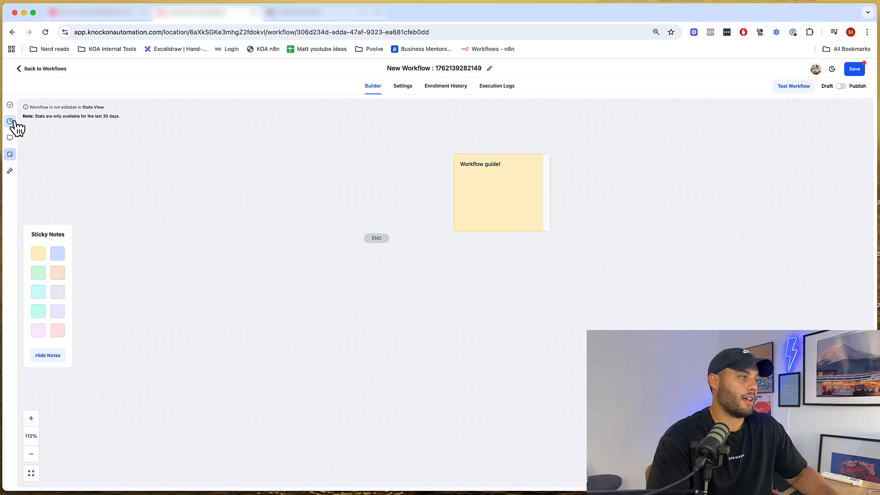
{"action": "left_click", "coordinate": [11, 121]}
{"action": "left_click", "coordinate": [10, 155]}
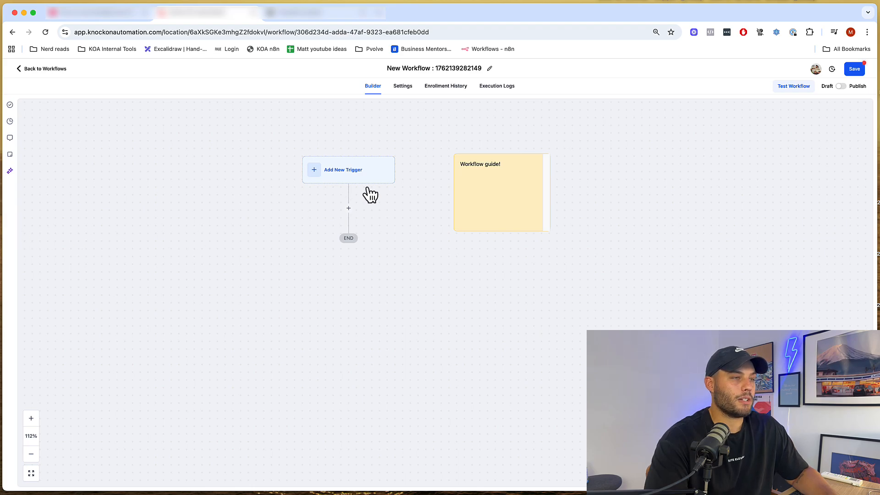
{"action": "left_click_drag", "start_coordinate": [209, 155], "coordinate": [267, 164]}
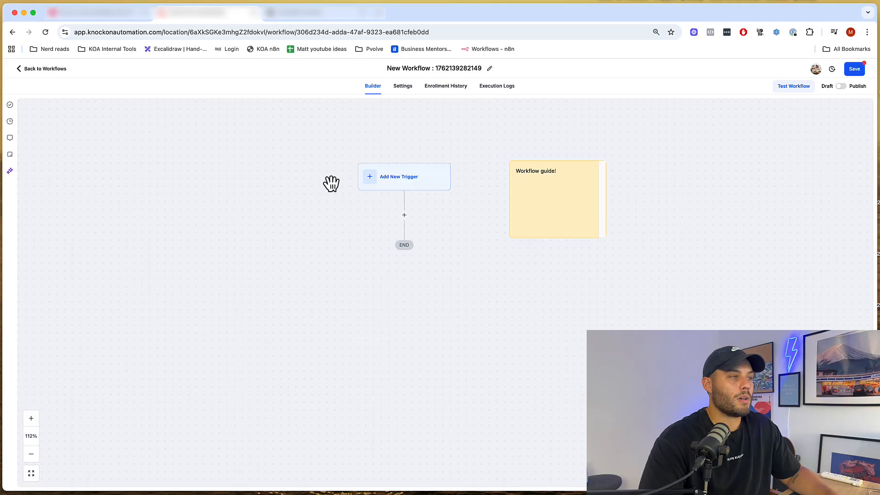
- Browse the available triggers and choose Contact Created under the Contact section
{"action": "left_click", "coordinate": [411, 183]}
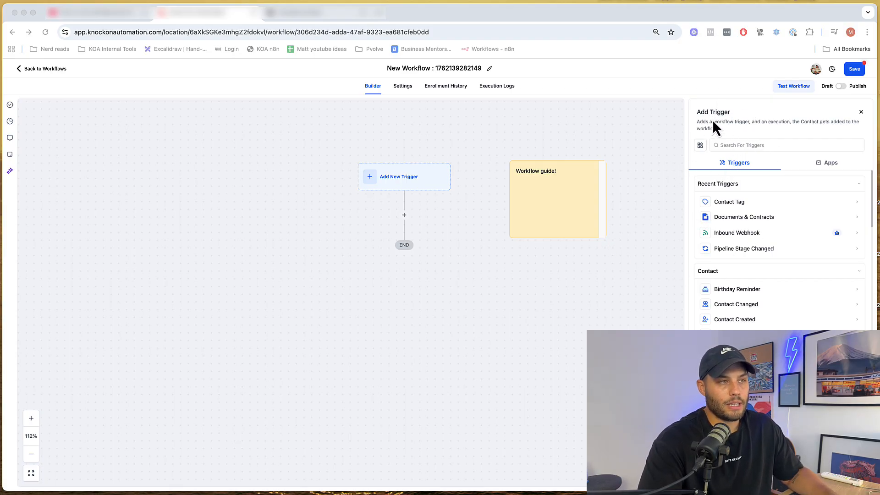
{"action": "scroll", "coordinate": [747, 233], "scroll_direction": "down", "scroll_amount": 20}
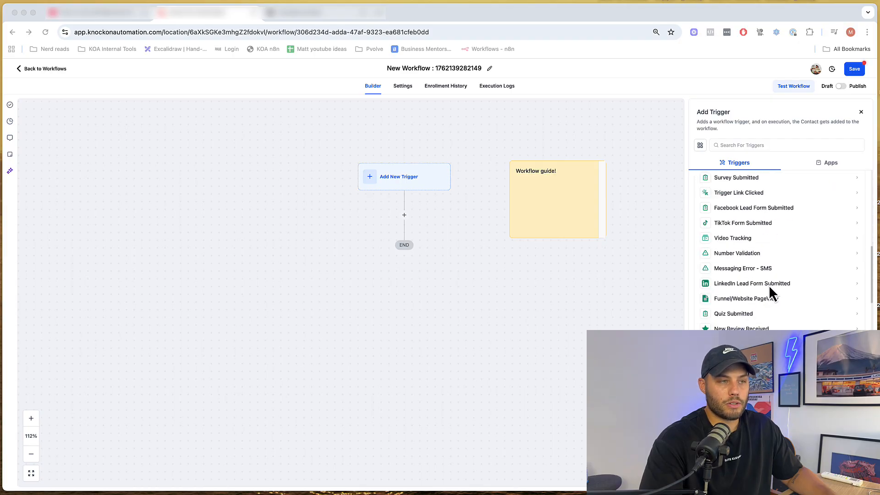
{"action": "scroll", "coordinate": [777, 252], "scroll_direction": "down", "scroll_amount": 10}
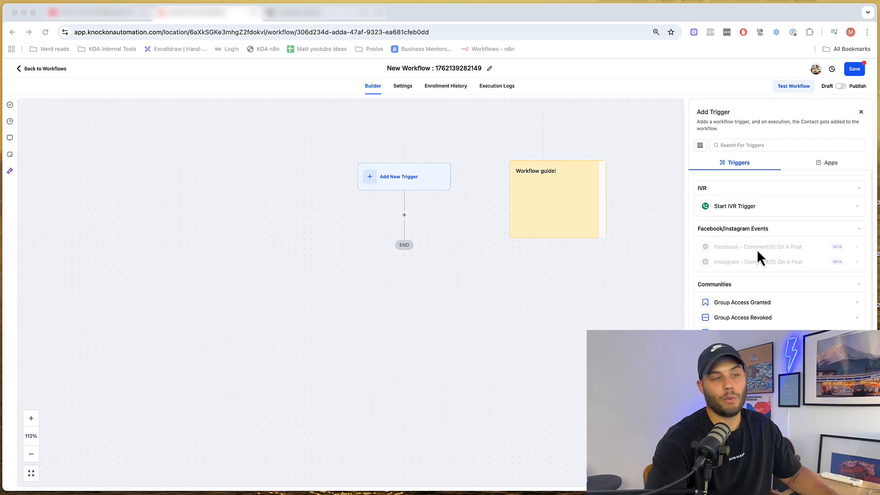
{"action": "scroll", "coordinate": [809, 298], "scroll_direction": "up", "scroll_amount": 15}
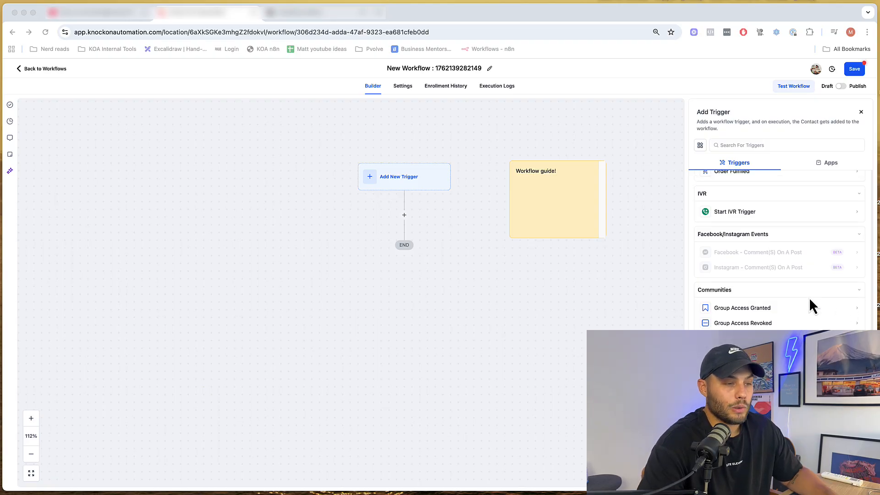
{"action": "scroll", "coordinate": [803, 300], "scroll_direction": "up", "scroll_amount": 10}
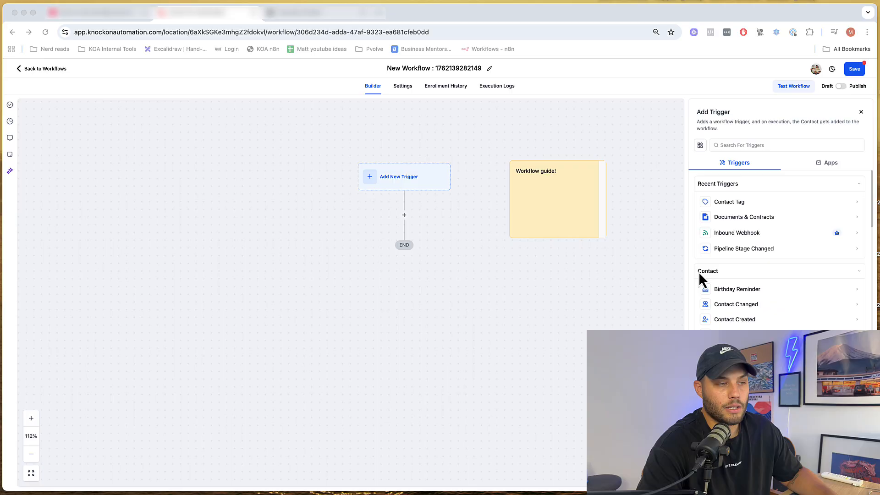
{"action": "scroll", "coordinate": [743, 288], "scroll_direction": "down", "scroll_amount": 1}
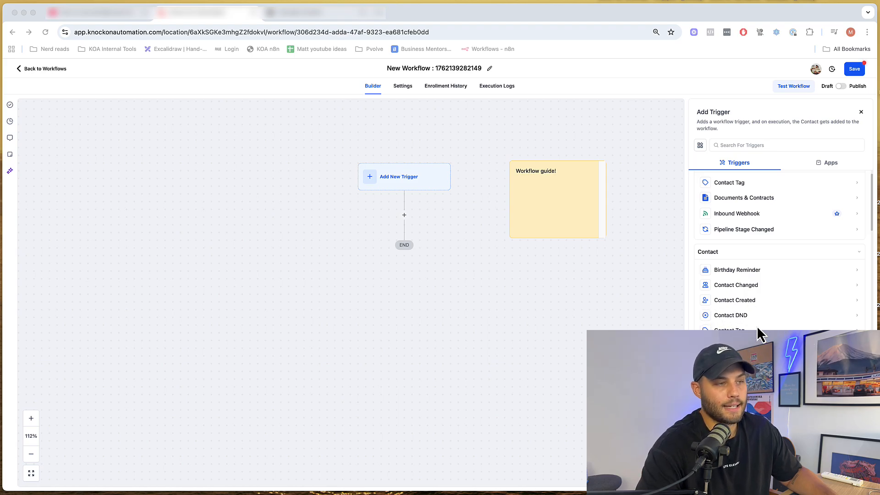
{"action": "left_click", "coordinate": [731, 300]}
{"action": "left_click", "coordinate": [745, 301]}
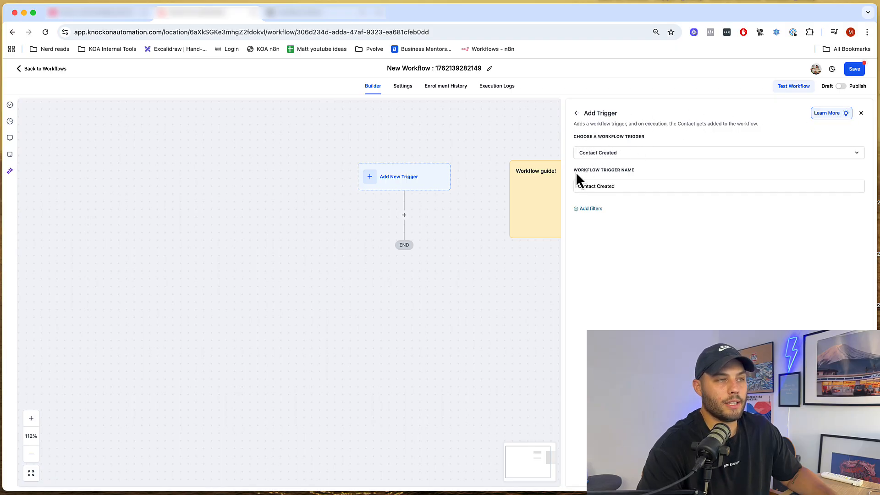
- Save the Contact Created trigger, rename it 'Contact was created', and reopen its settings
{"action": "left_click_drag", "start_coordinate": [641, 168], "coordinate": [651, 172]}
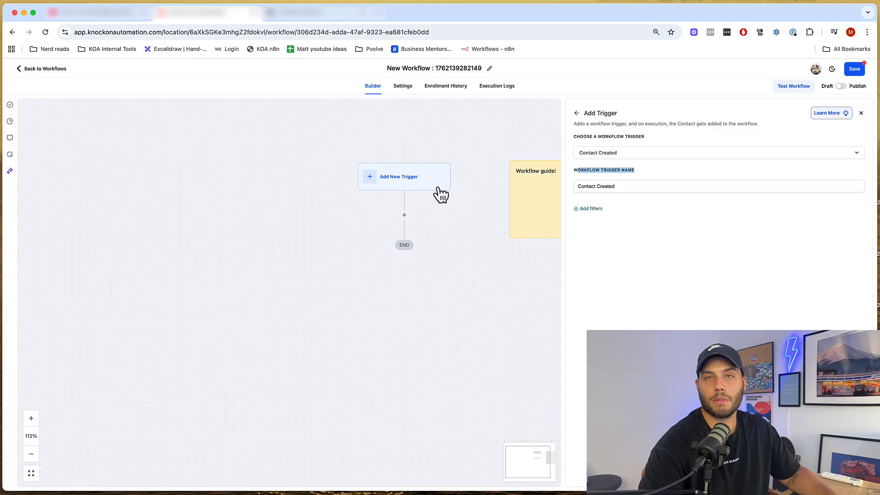
{"action": "left_click", "coordinate": [857, 478]}
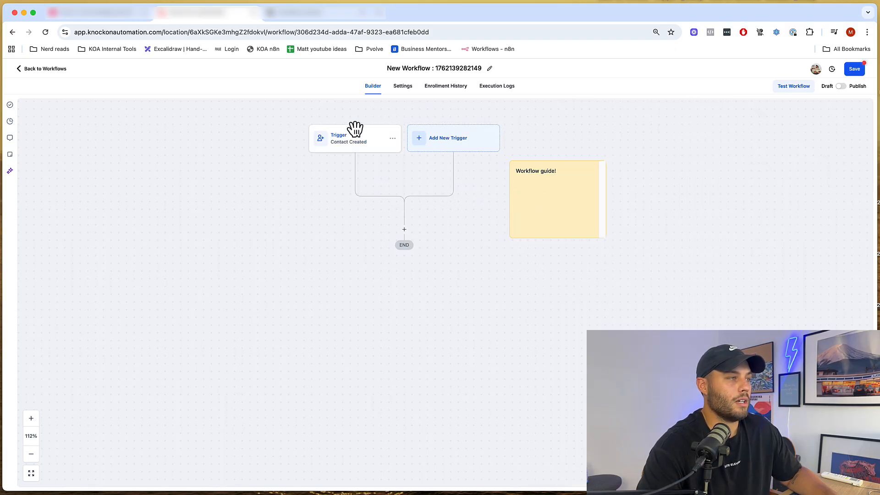
{"action": "left_click", "coordinate": [347, 149]}
{"action": "left_click", "coordinate": [654, 185]}
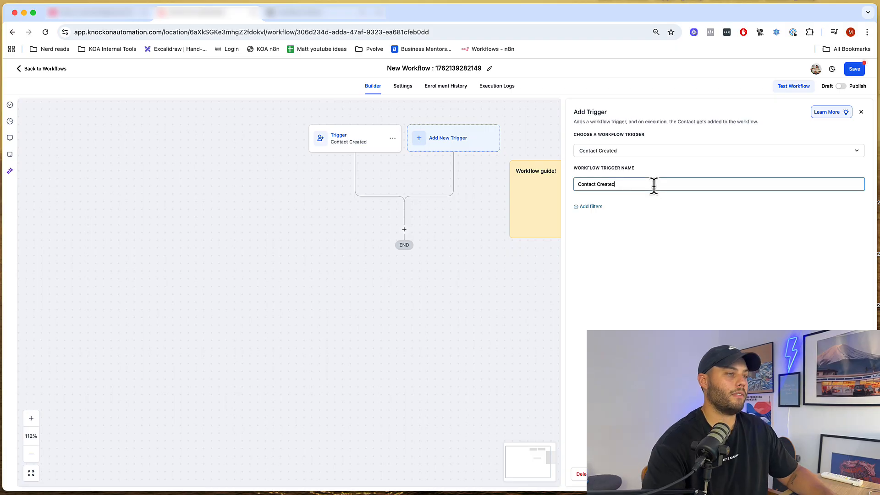
{"action": "key", "text": "super+a"}
{"action": "type", "text": "Co"}
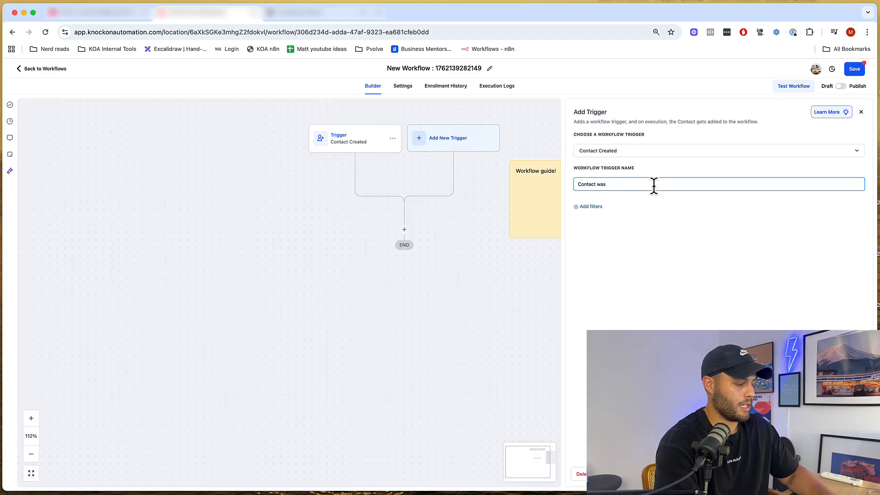
{"action": "type", "text": "ntact was created"}
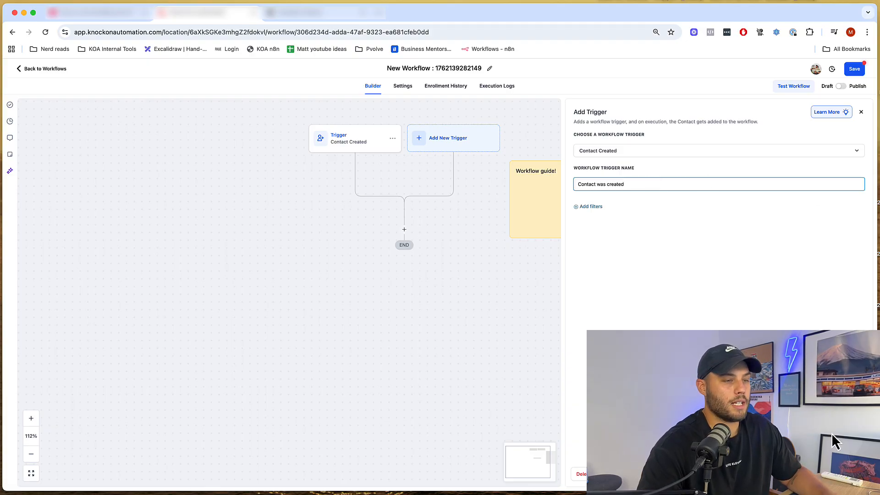
{"action": "key", "text": "Return"}
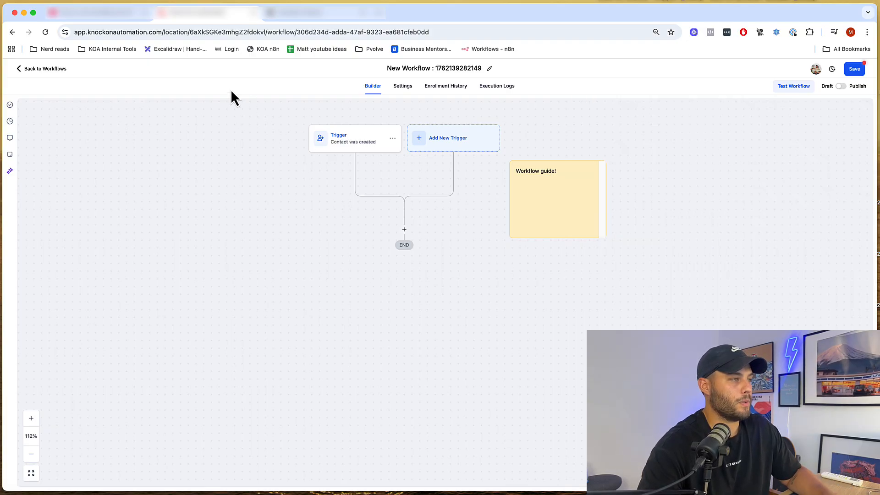
{"action": "left_click", "coordinate": [358, 146]}
{"action": "left_click_drag", "start_coordinate": [392, 229], "coordinate": [404, 281]}
{"action": "left_click_drag", "start_coordinate": [368, 254], "coordinate": [280, 223]}
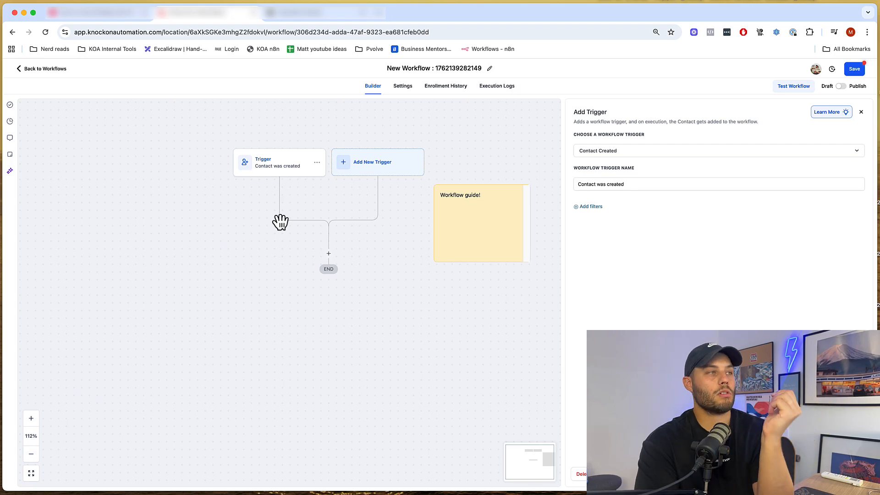
{"action": "scroll", "coordinate": [280, 222], "scroll_direction": "right", "scroll_amount": 1}
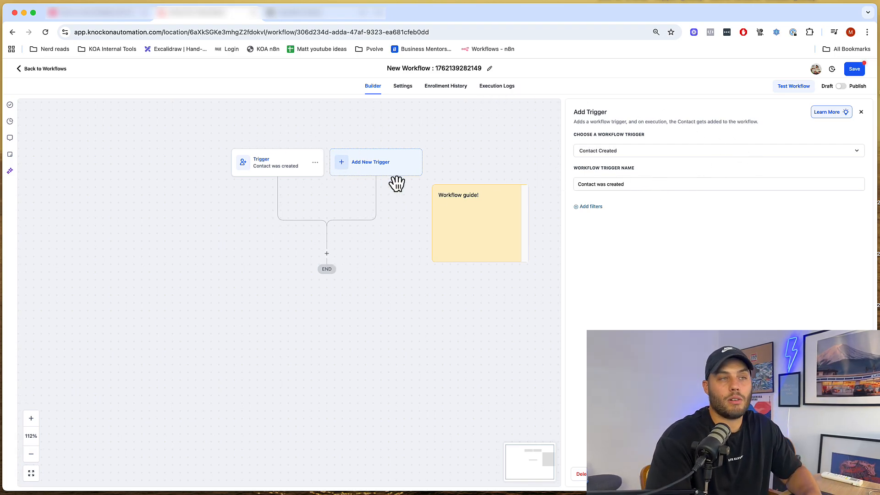
- Add a Has Tag filter condition to the trigger
{"action": "left_click", "coordinate": [591, 207]}
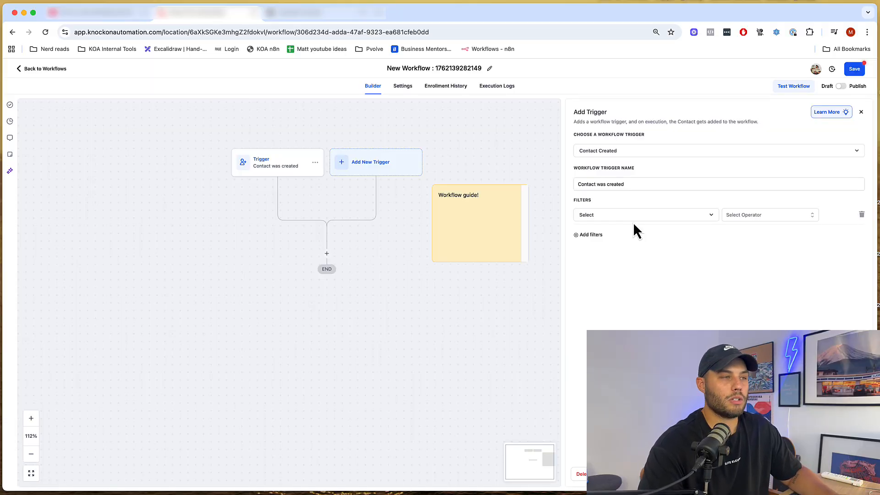
{"action": "left_click", "coordinate": [591, 218]}
{"action": "scroll", "coordinate": [628, 290], "scroll_direction": "down", "scroll_amount": 1}
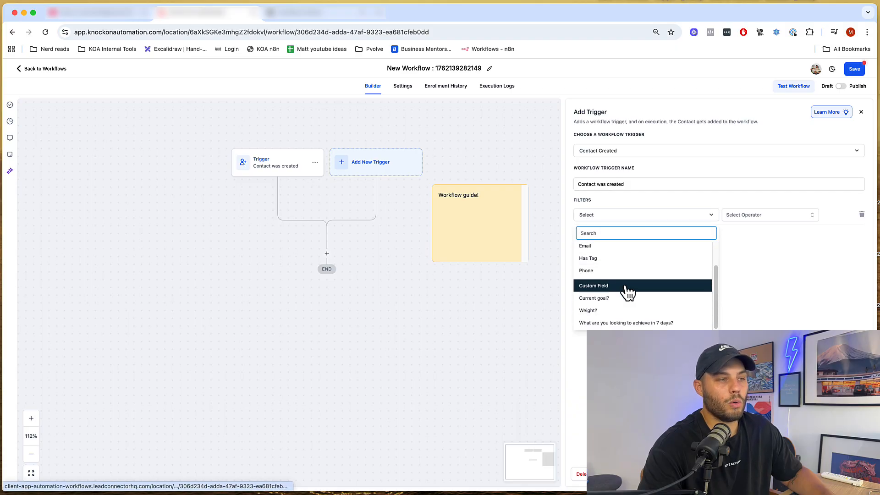
{"action": "scroll", "coordinate": [628, 291], "scroll_direction": "up", "scroll_amount": 2}
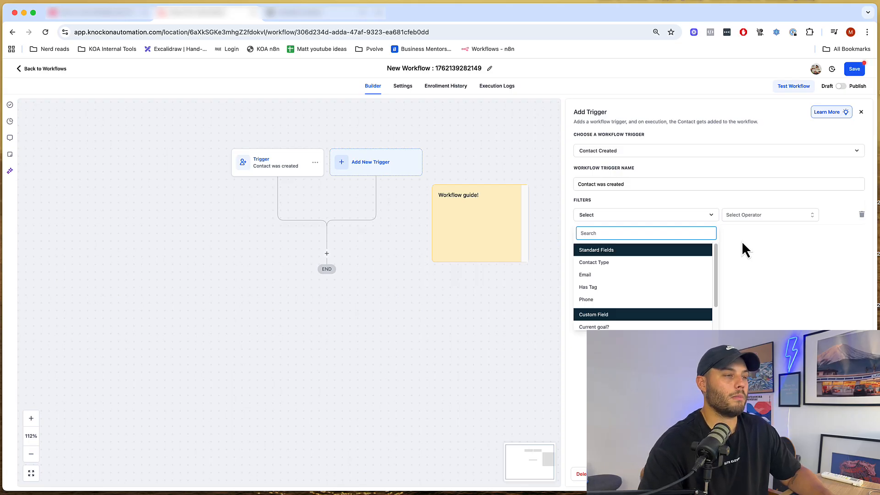
{"action": "scroll", "coordinate": [613, 290], "scroll_direction": "down", "scroll_amount": 1}
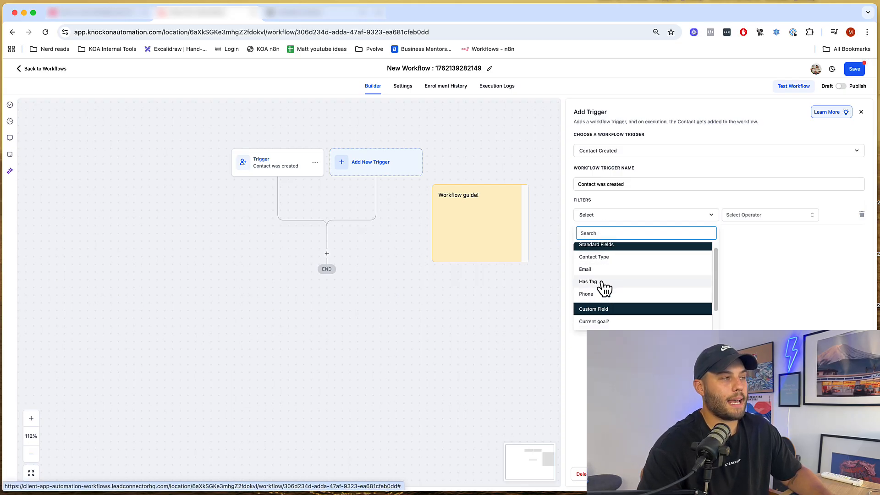
{"action": "left_click", "coordinate": [603, 283]}
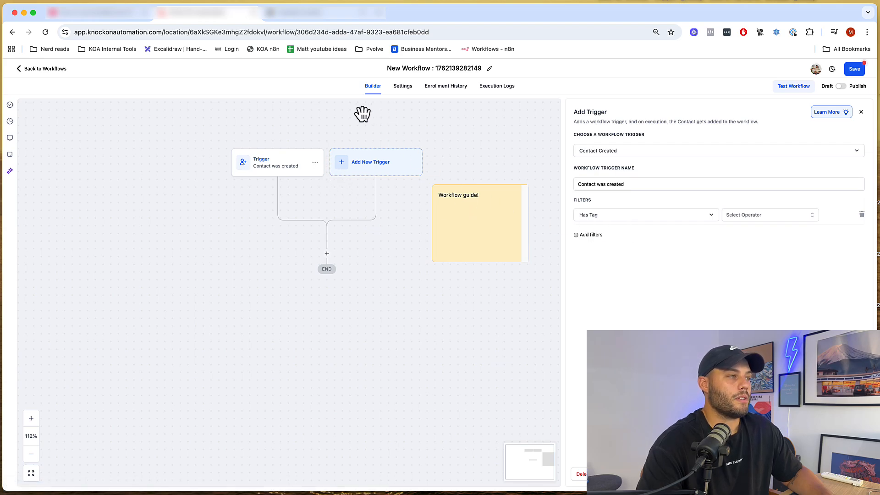
{"action": "left_click", "coordinate": [642, 221]}
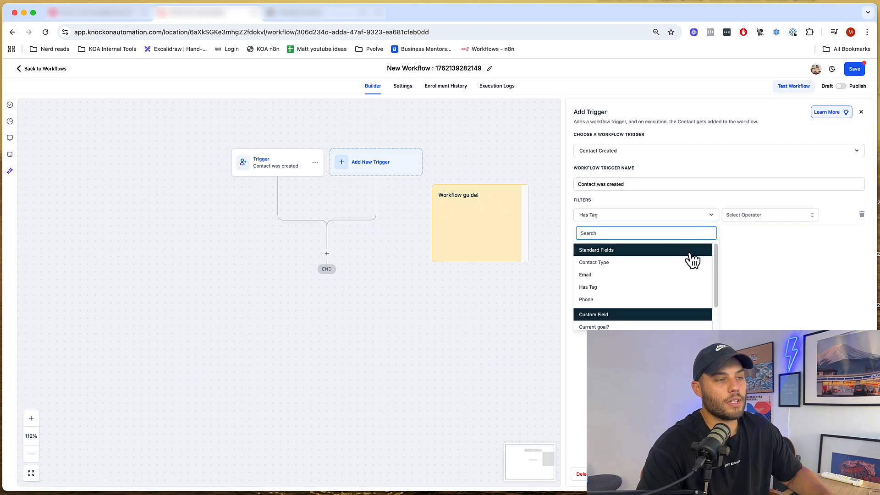
- Set the tag filter to Equals to 'warm lead'
{"action": "left_click", "coordinate": [756, 220]}
{"action": "left_click", "coordinate": [751, 229]}
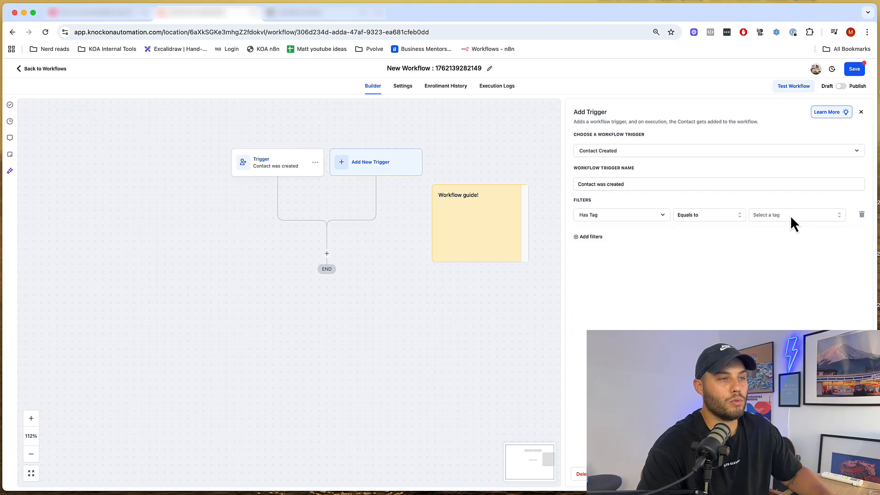
{"action": "left_click", "coordinate": [791, 217]}
{"action": "scroll", "coordinate": [788, 294], "scroll_direction": "down", "scroll_amount": 2}
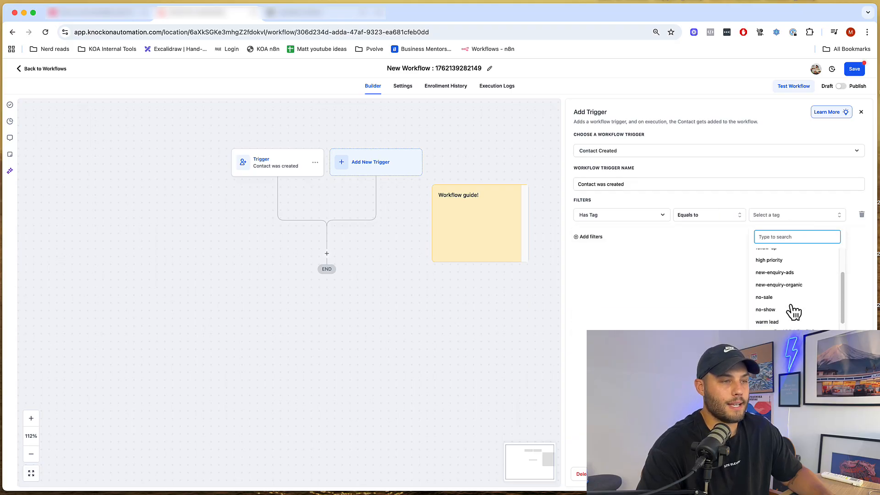
{"action": "left_click", "coordinate": [771, 321]}
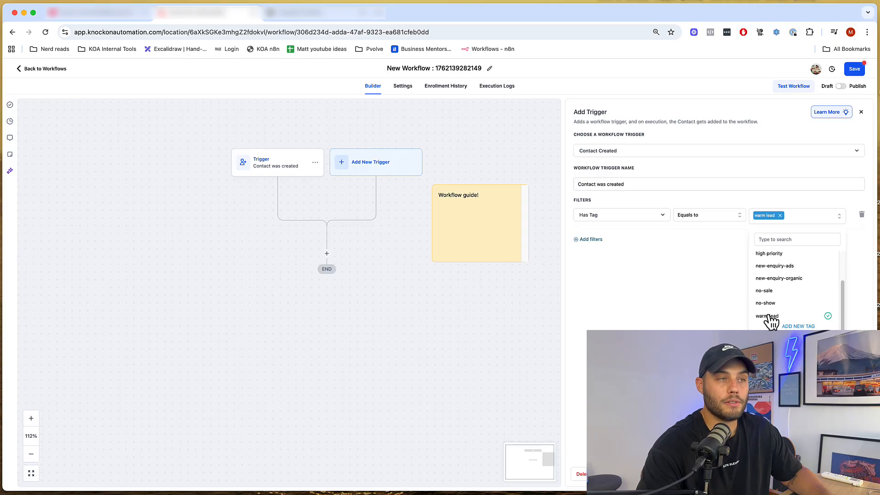
{"action": "left_click", "coordinate": [718, 311]}
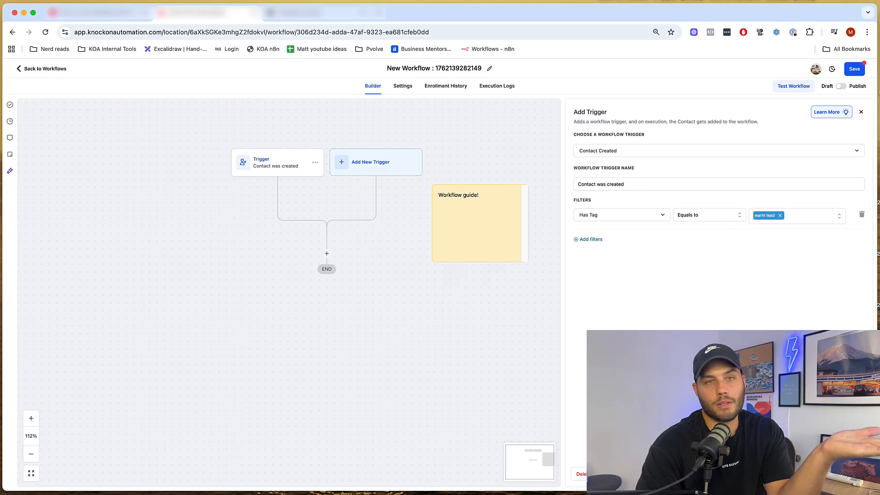
- Save the filtered trigger, retitle the workflow '1. Contact created with Warm Lead Tag', and save
{"action": "left_click", "coordinate": [848, 479]}
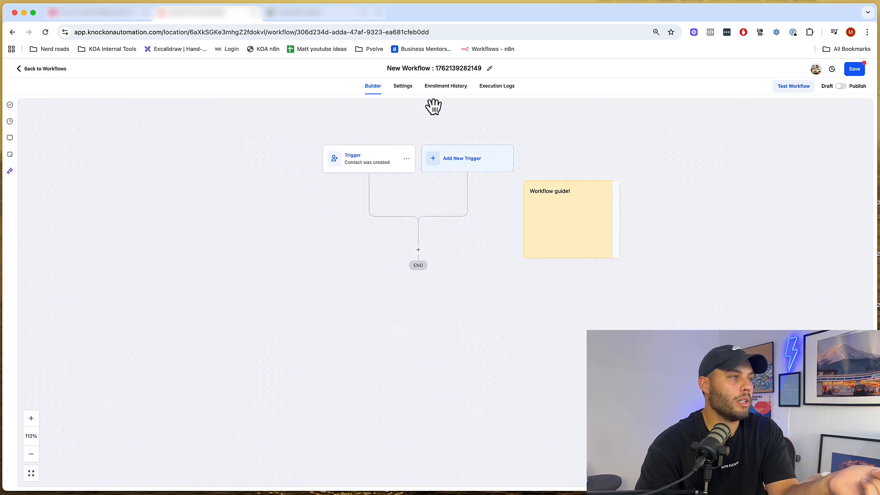
{"action": "left_click", "coordinate": [458, 69]}
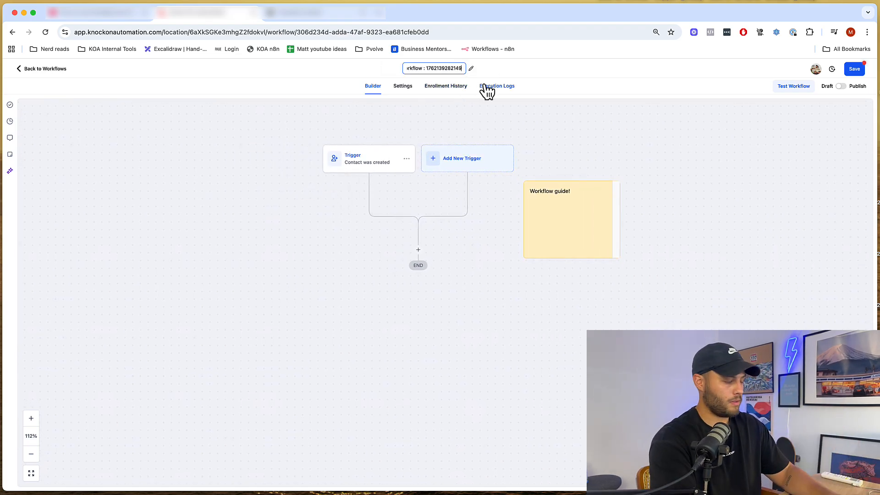
{"action": "key", "text": "super+a"}
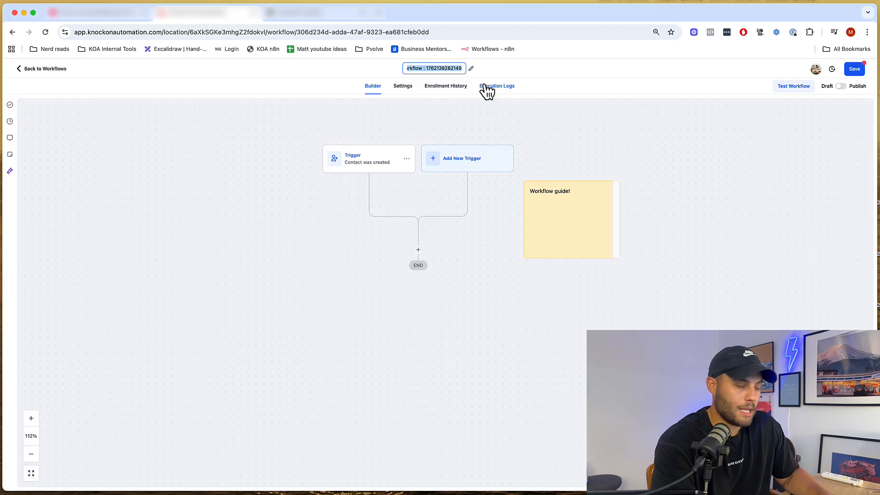
{"action": "type", "text": "1."}
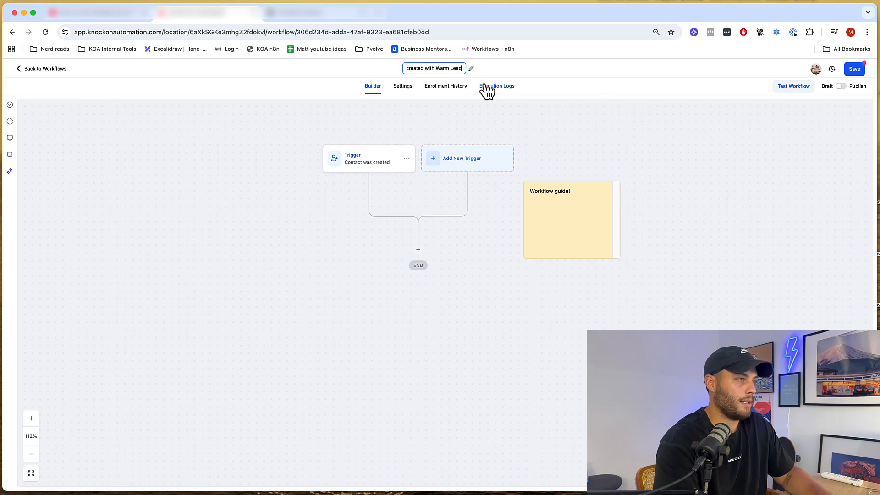
{"action": "left_click", "coordinate": [274, 193]}
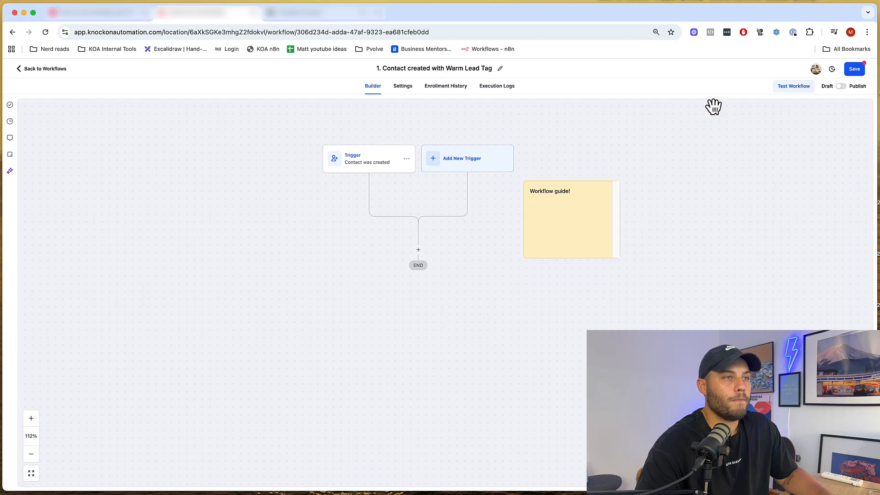
{"action": "left_click", "coordinate": [857, 70]}
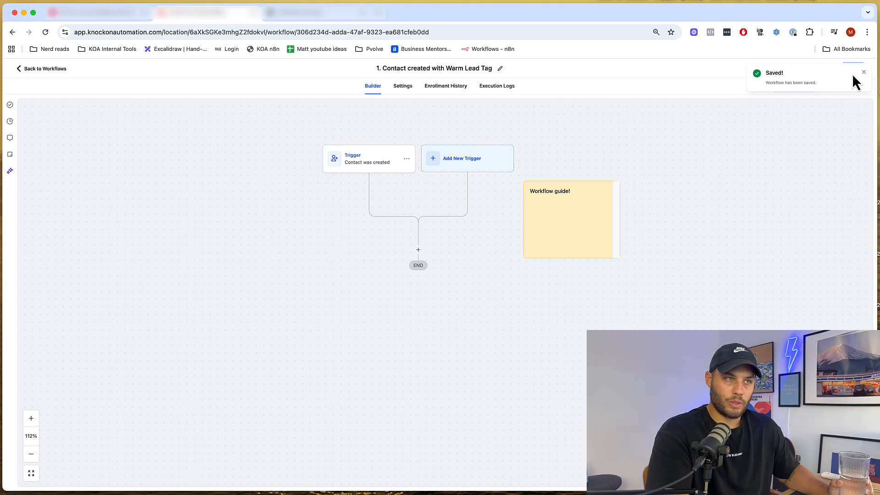
{"action": "left_click", "coordinate": [863, 72]}
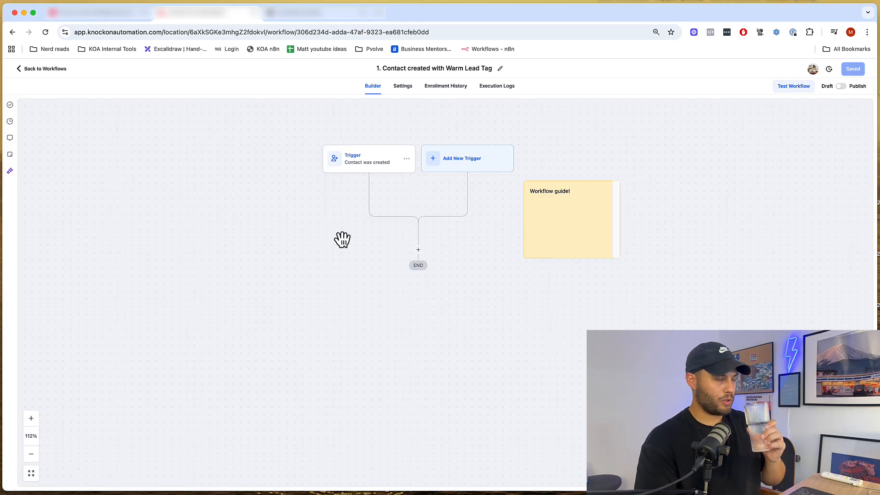
- Add an Internal Notification action after the trigger by searching 'inter' in Actions
{"action": "left_click", "coordinate": [418, 250]}
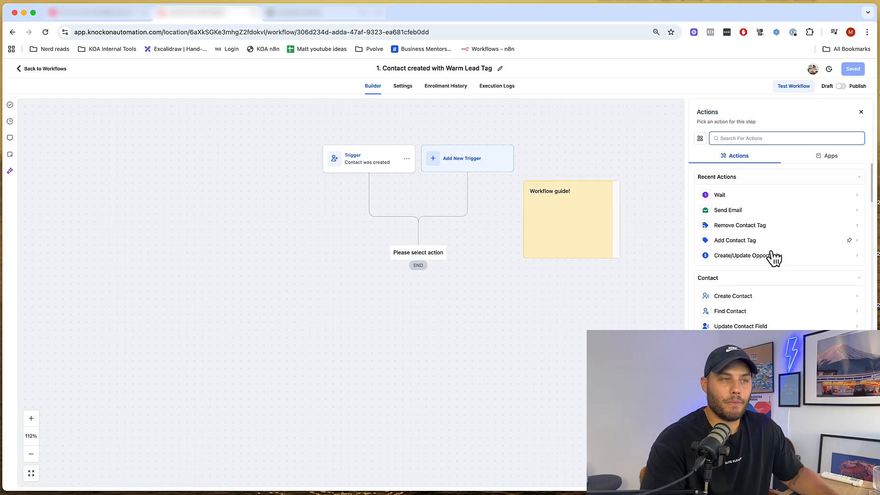
{"action": "scroll", "coordinate": [774, 265], "scroll_direction": "down", "scroll_amount": 7}
{"action": "scroll", "coordinate": [782, 282], "scroll_direction": "down", "scroll_amount": 20}
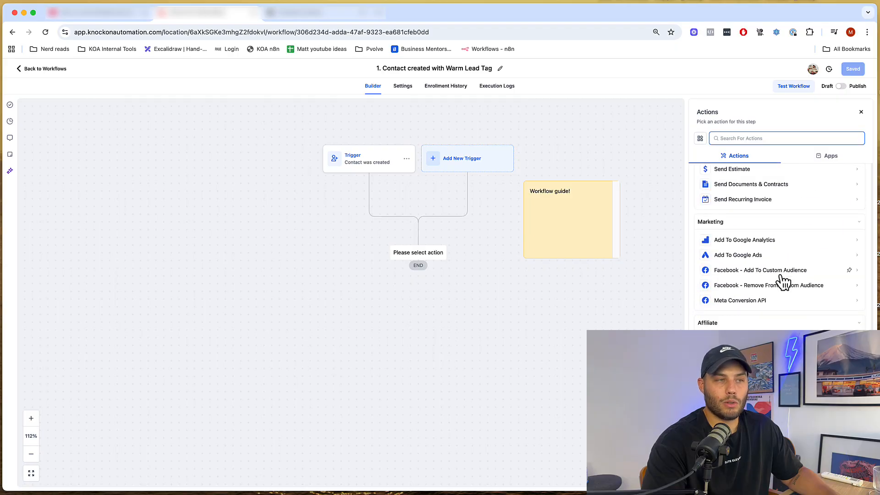
{"action": "scroll", "coordinate": [781, 270], "scroll_direction": "down", "scroll_amount": 8}
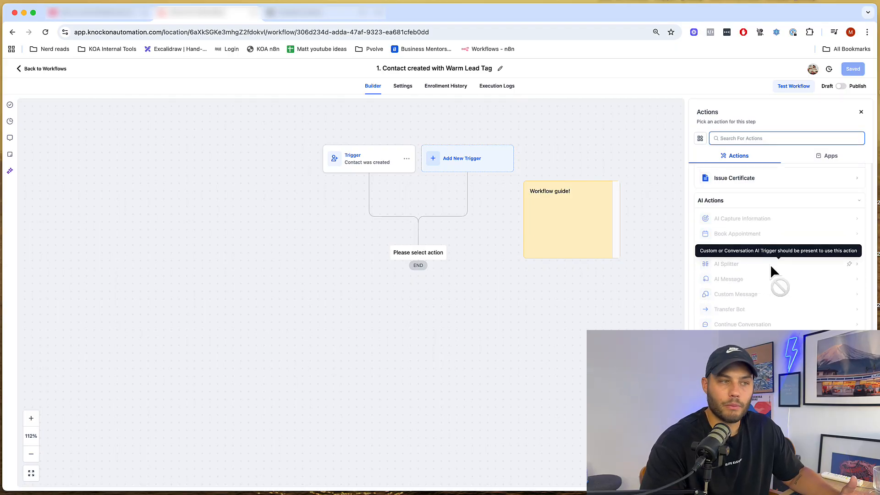
{"action": "scroll", "coordinate": [775, 271], "scroll_direction": "up", "scroll_amount": 20}
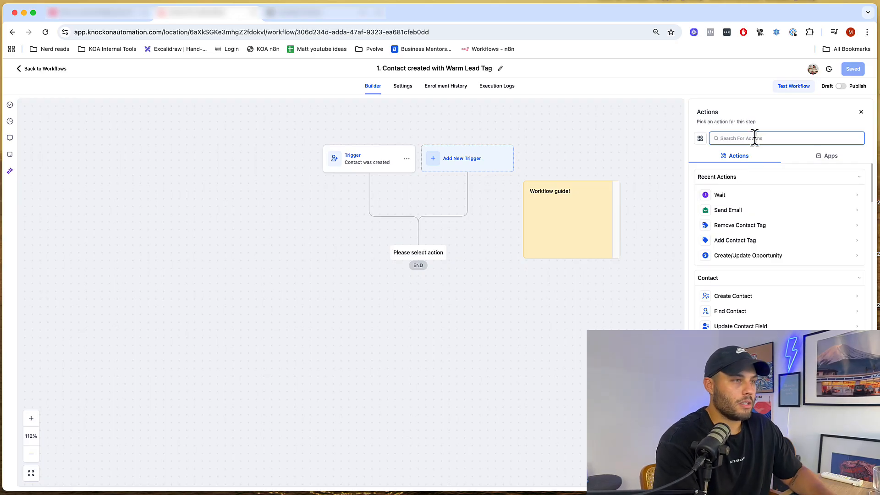
{"action": "type", "text": "inter"}
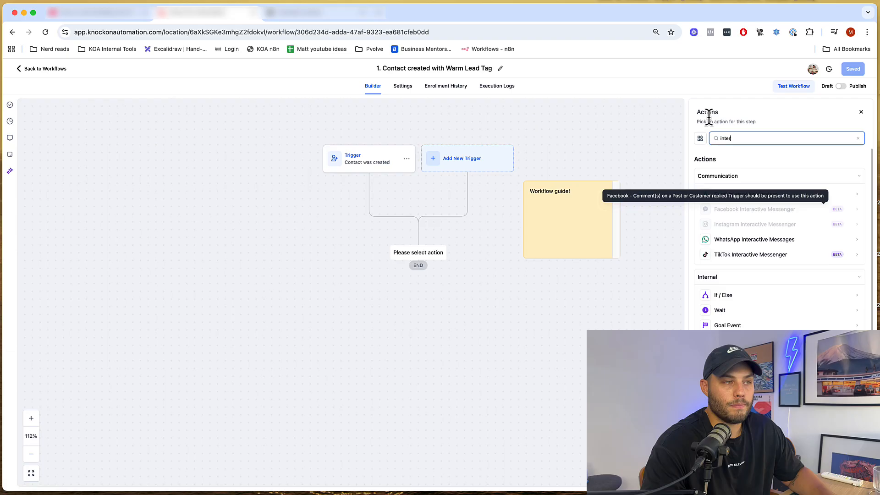
{"action": "left_click", "coordinate": [760, 195]}
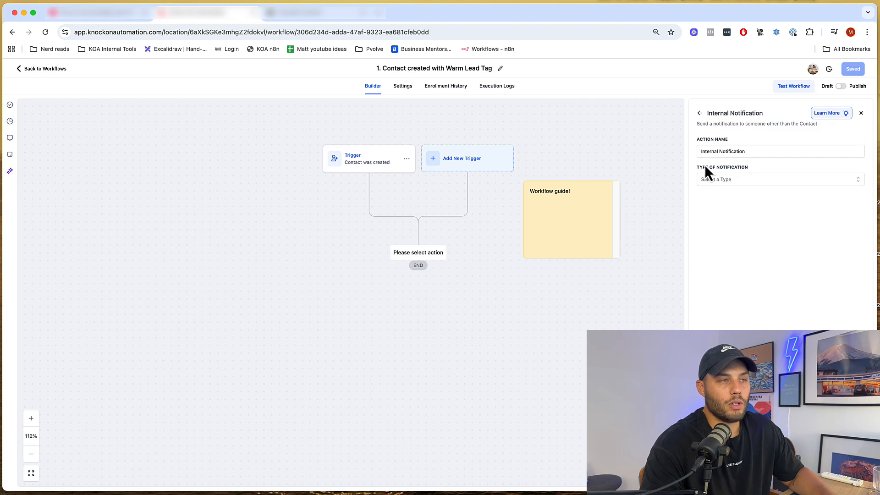
- Make the notification an SMS to a Custom Number and enter the recipient's phone number
{"action": "left_click", "coordinate": [714, 178]}
{"action": "left_click", "coordinate": [718, 220]}
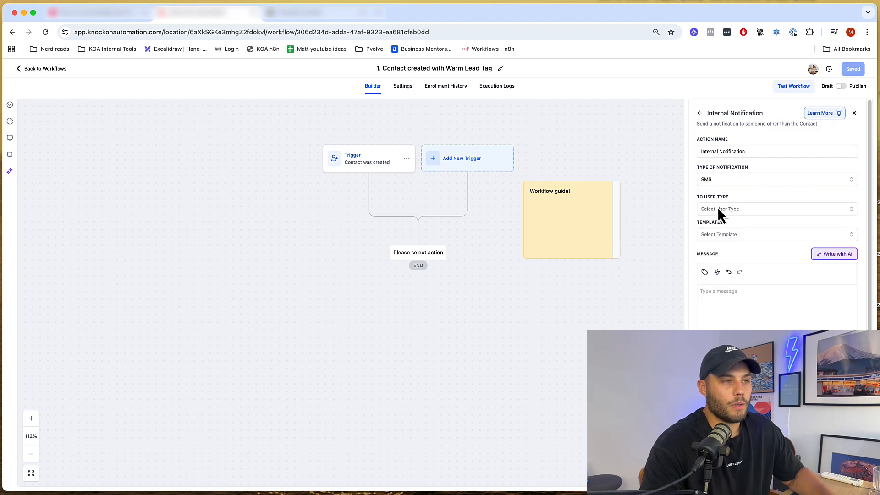
{"action": "left_click", "coordinate": [709, 209]}
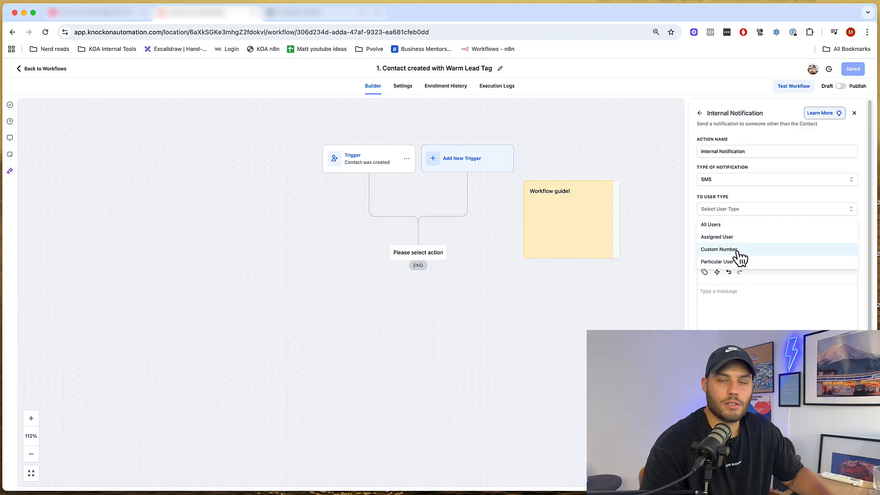
{"action": "left_click", "coordinate": [724, 252]}
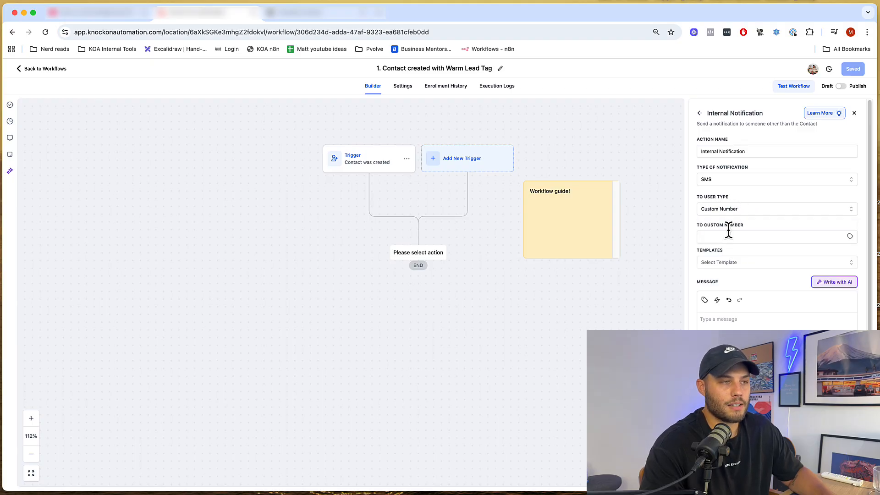
{"action": "left_click", "coordinate": [727, 236]}
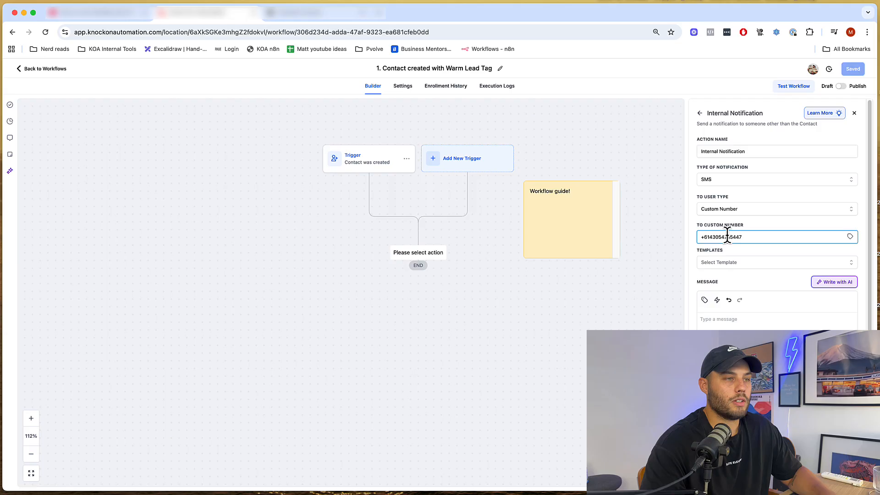
- Write a message greeting the recipient about a new lead, then 'heres their name' on a new line
{"action": "left_click", "coordinate": [754, 323]}
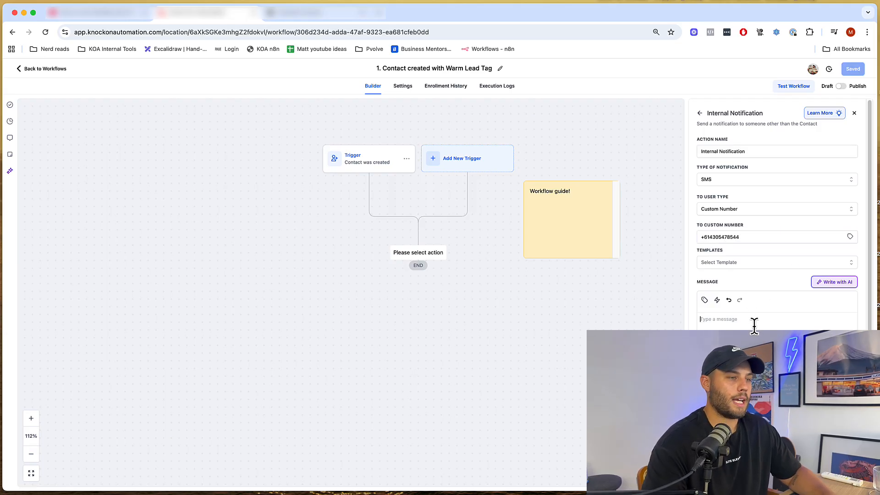
{"action": "type", "text": "H"}
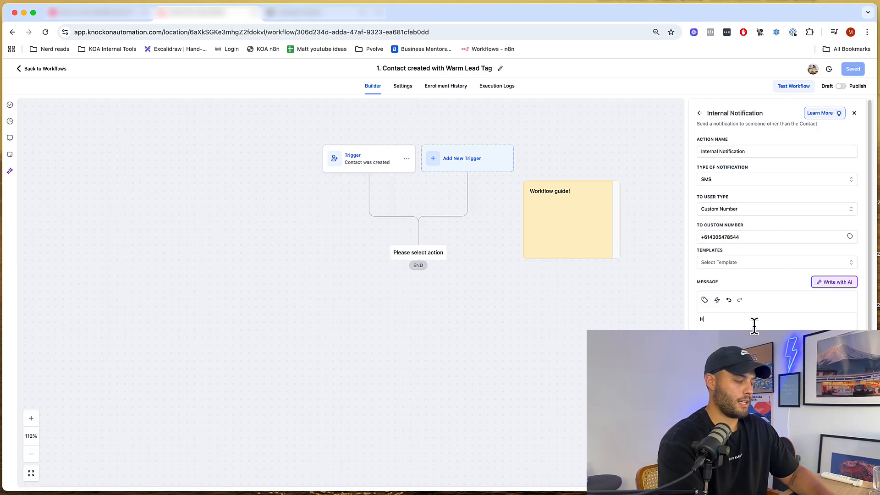
{"action": "type", "text": "ey Matt, you got a new"}
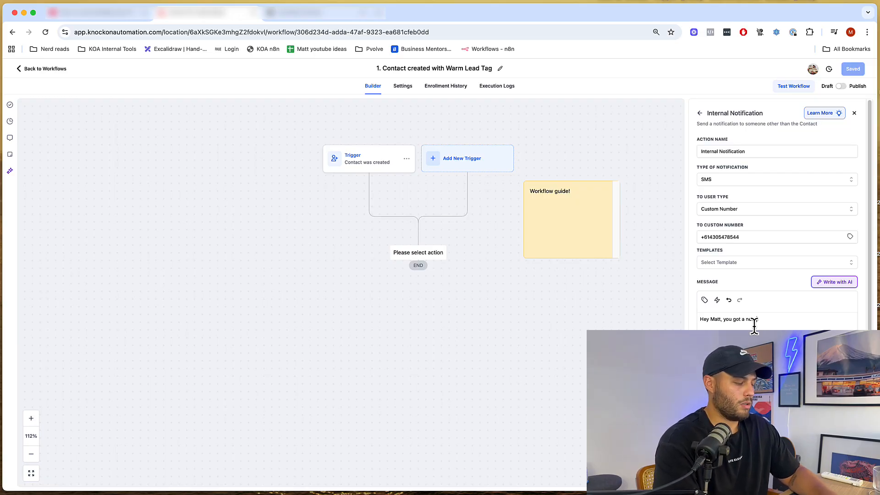
{"action": "type", "text": " lead"}
{"action": "key", "text": "Return"}
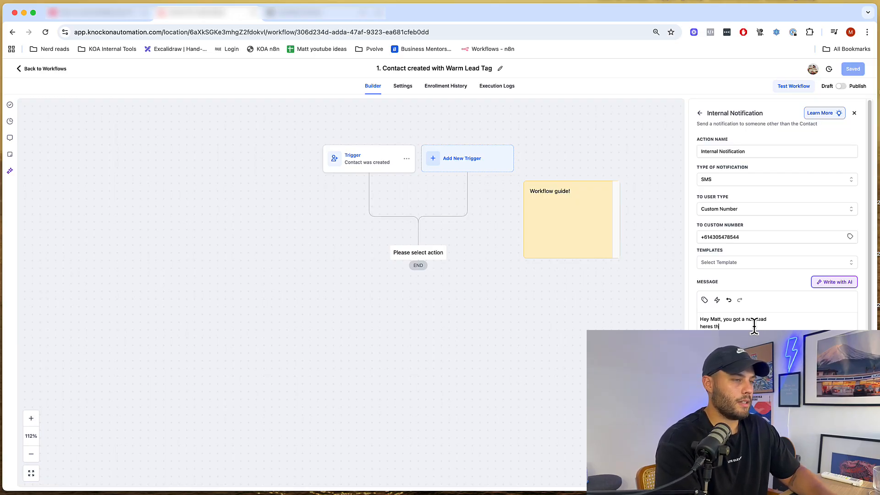
{"action": "type", "text": "heres their name"}
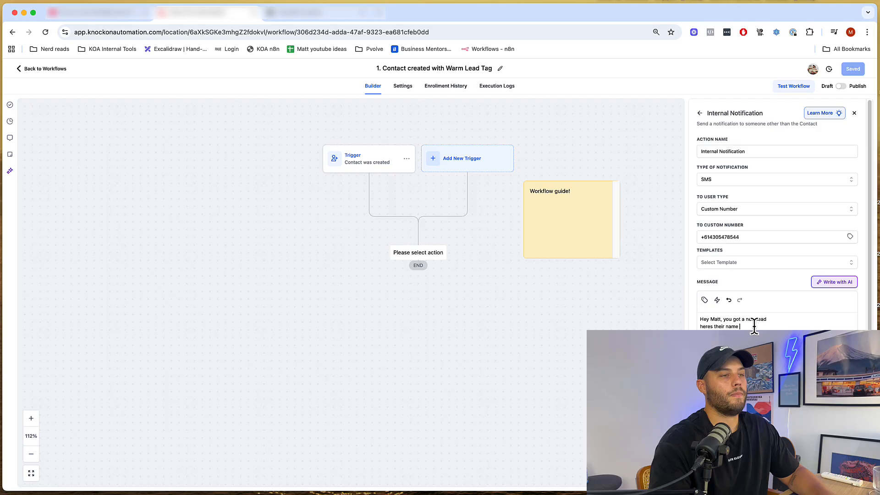
- Insert the Contact > Full Name placeholder {{contact.name}} from Custom Values
{"action": "left_click", "coordinate": [704, 300]}
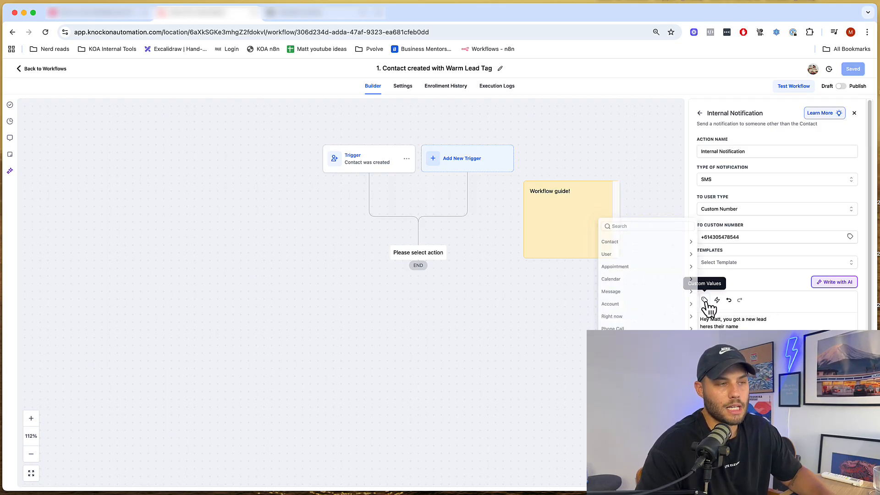
{"action": "left_click", "coordinate": [604, 246]}
{"action": "left_click", "coordinate": [623, 249]}
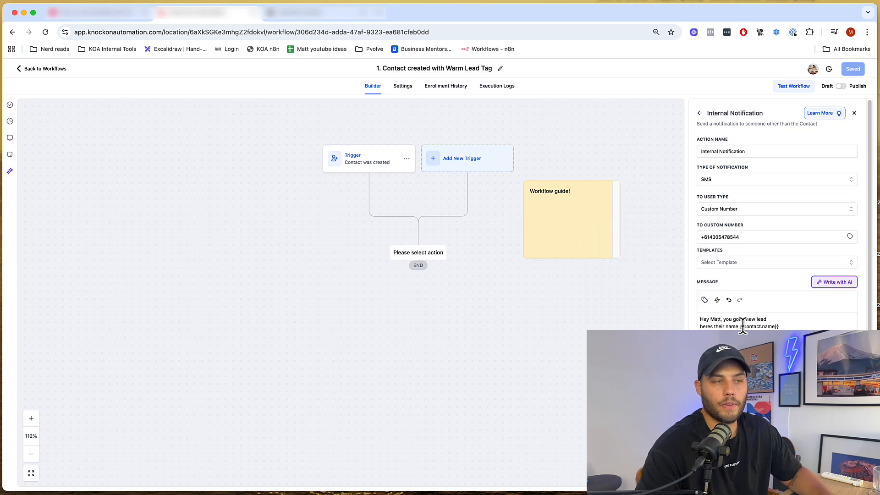
{"action": "left_click_drag", "start_coordinate": [739, 327], "coordinate": [791, 327]}
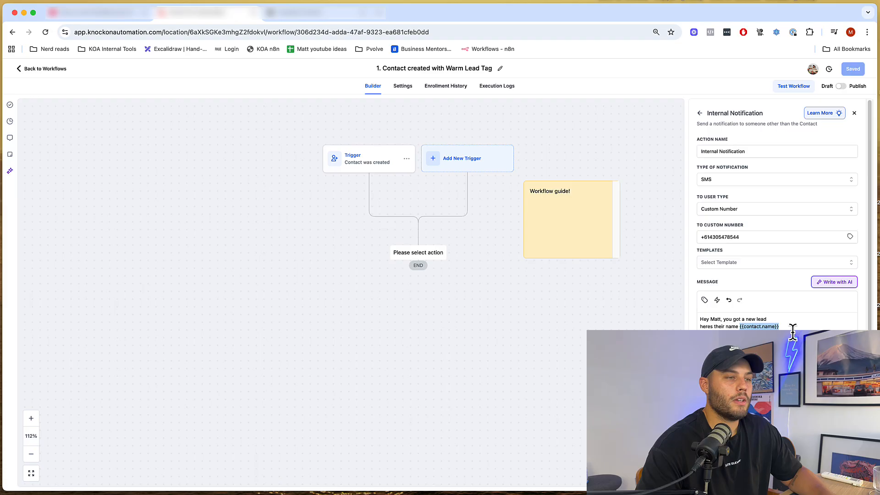
{"action": "left_click", "coordinate": [792, 327]}
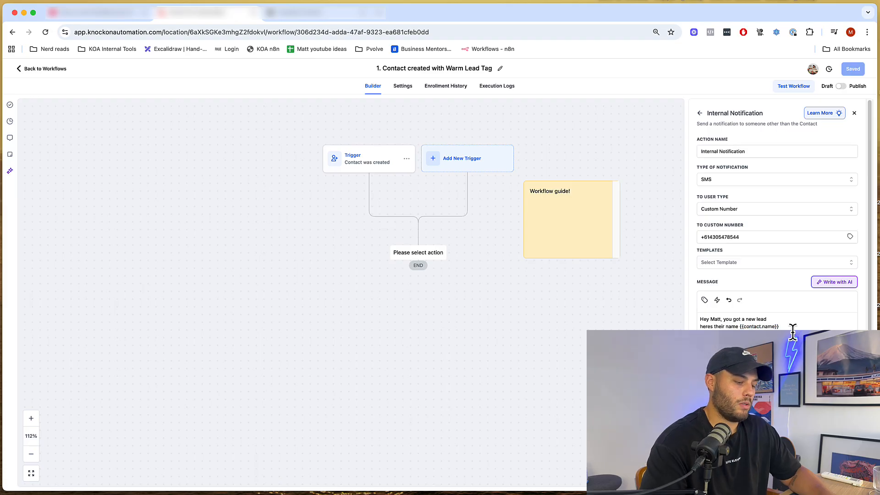
{"action": "left_click", "coordinate": [704, 300]}
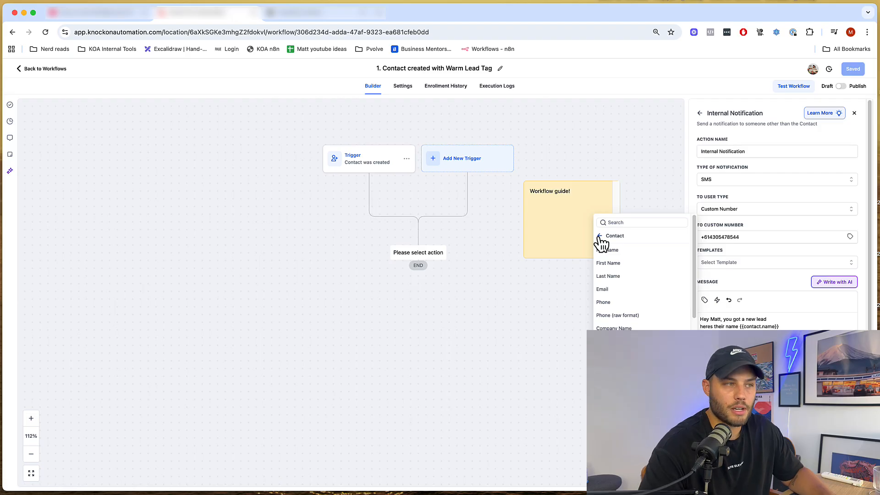
{"action": "mouse_move", "coordinate": [536, 213]}
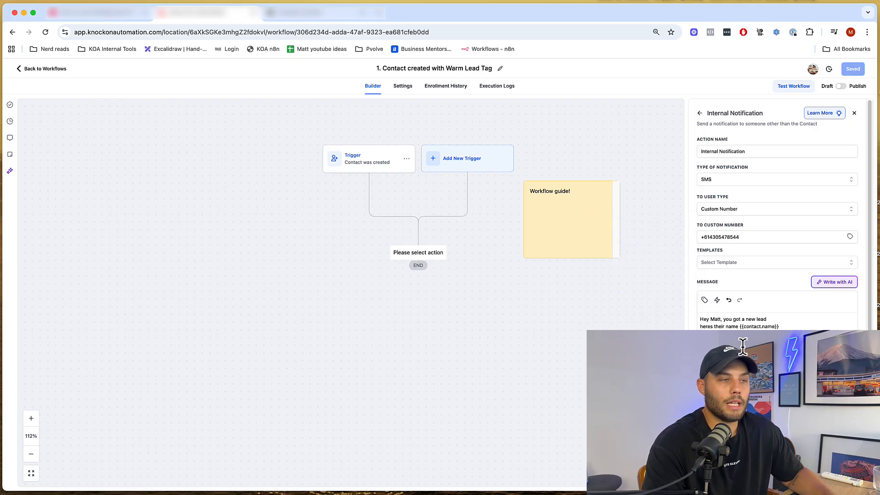
{"action": "left_click_drag", "start_coordinate": [778, 327], "coordinate": [739, 327]}
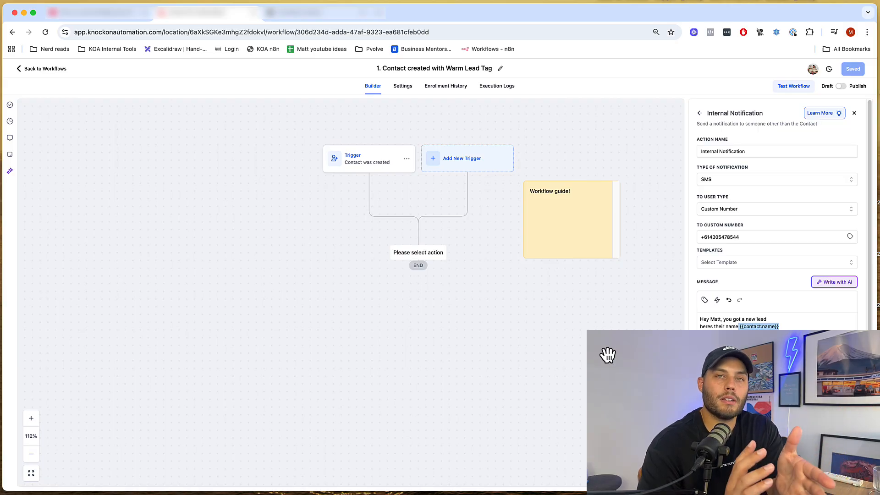
{"action": "scroll", "coordinate": [608, 354], "scroll_direction": "right", "scroll_amount": 1}
{"action": "scroll", "coordinate": [608, 354], "scroll_direction": "right", "scroll_amount": 1}
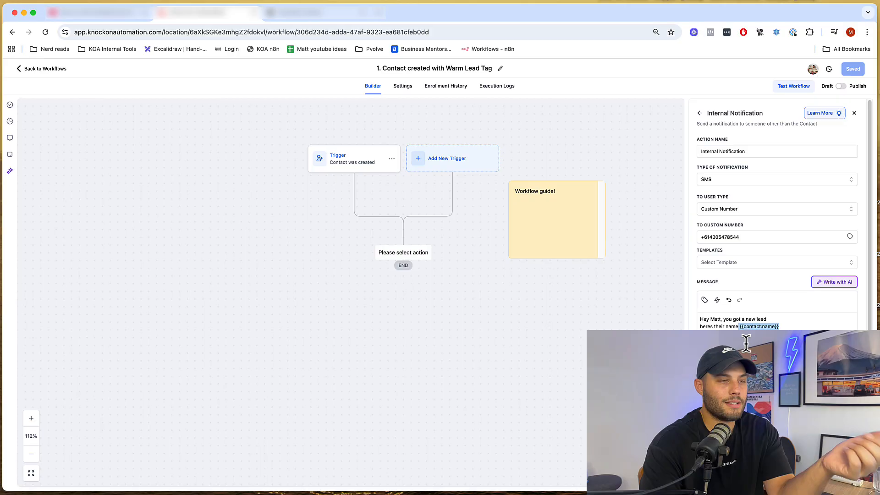
- Save the Internal Notification step onto the workflow canvas
{"action": "left_click", "coordinate": [777, 326]}
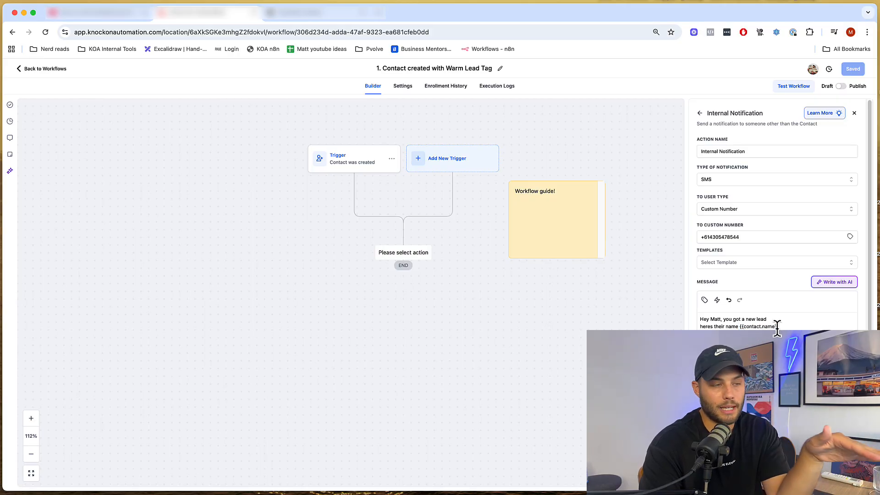
{"action": "left_click", "coordinate": [853, 479]}
{"action": "left_click_drag", "start_coordinate": [531, 349], "coordinate": [564, 309]}
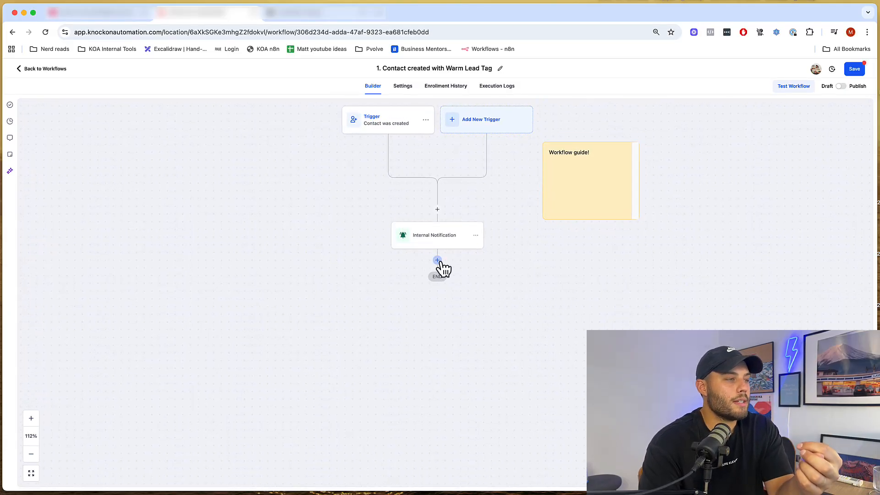
- Start a Wait step after Internal Notification, then close it and discard the changes
{"action": "left_click", "coordinate": [437, 261]}
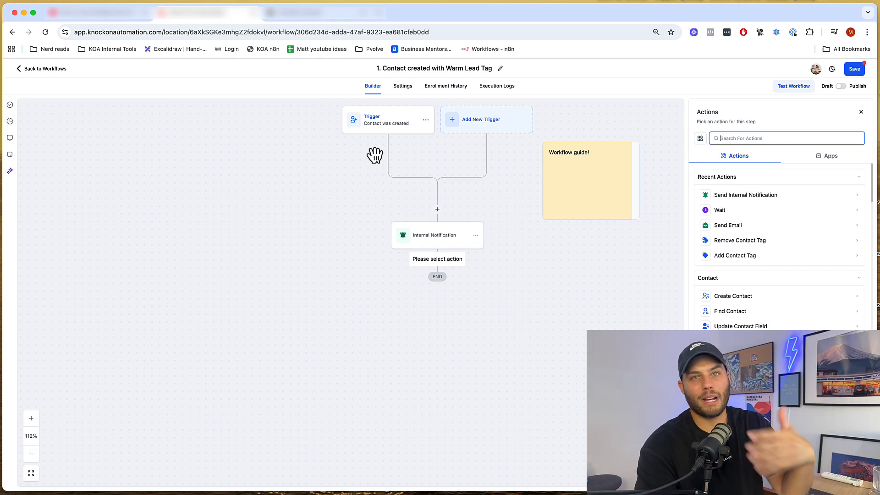
{"action": "left_click", "coordinate": [747, 211]}
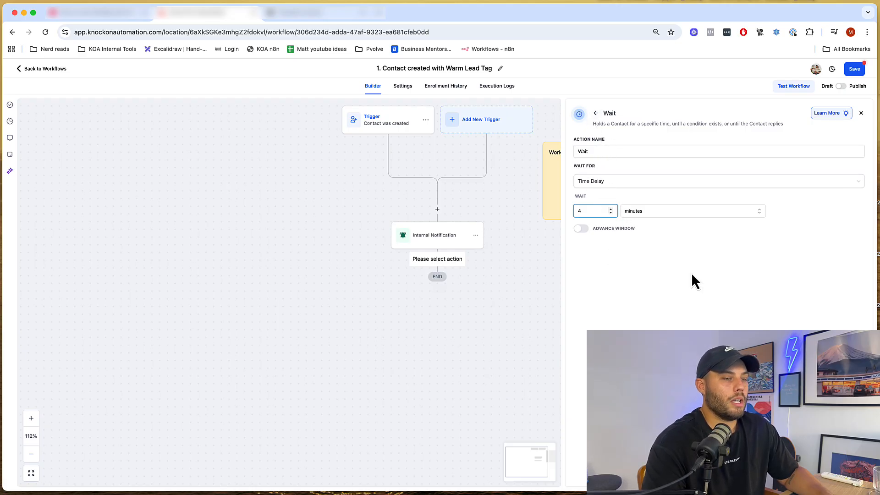
{"action": "left_click", "coordinate": [861, 114]}
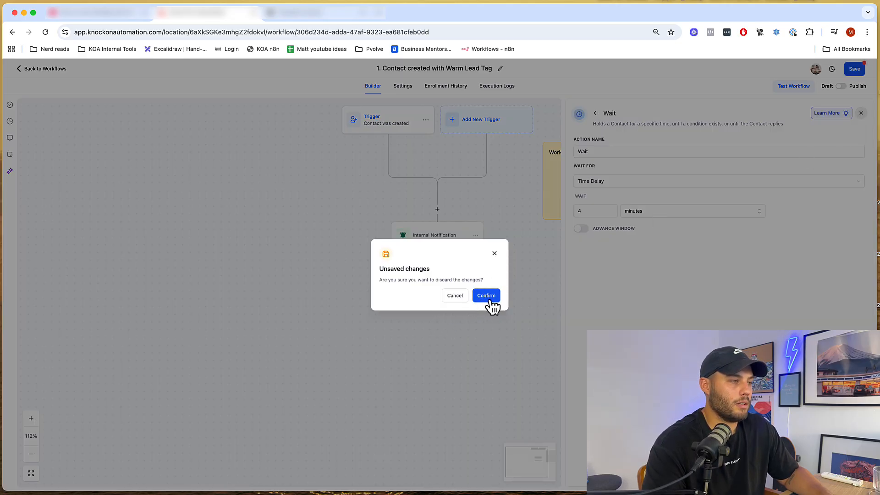
{"action": "left_click", "coordinate": [487, 296]}
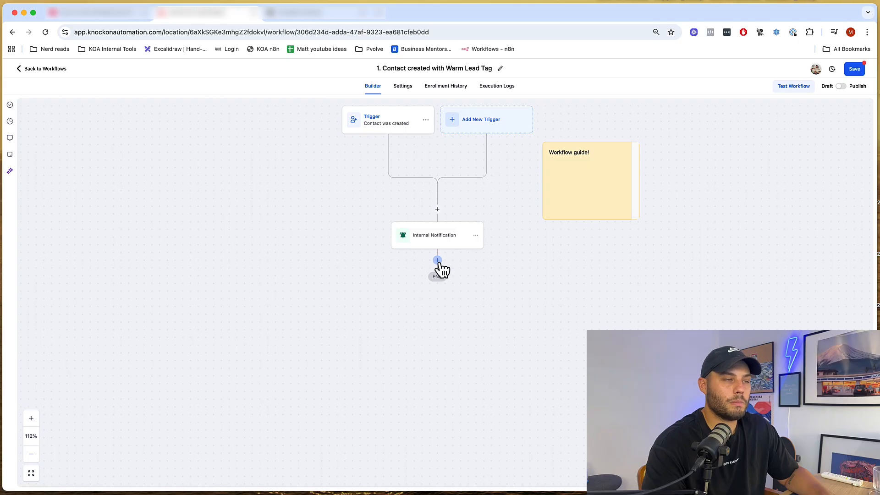
- Add a fresh Wait step found with 'wai' and set its delay unit to days
{"action": "left_click", "coordinate": [437, 260]}
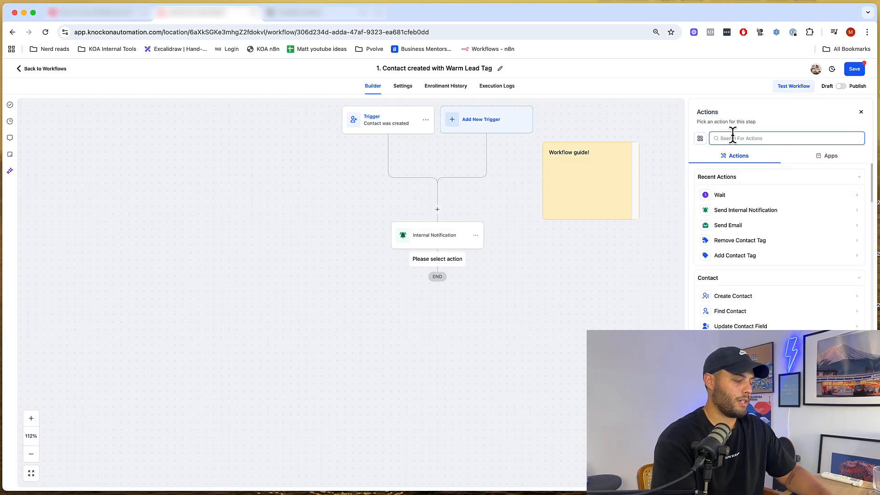
{"action": "type", "text": "wait"}
{"action": "left_click", "coordinate": [732, 194]}
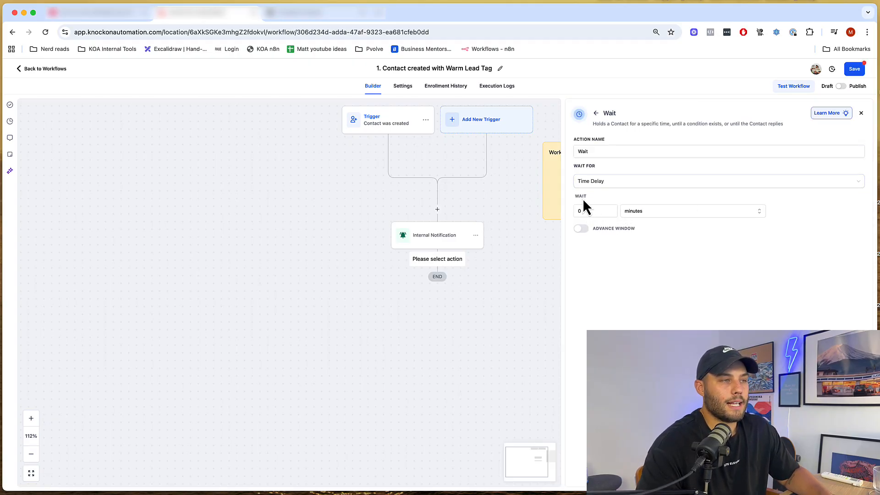
{"action": "double_click", "coordinate": [589, 212]}
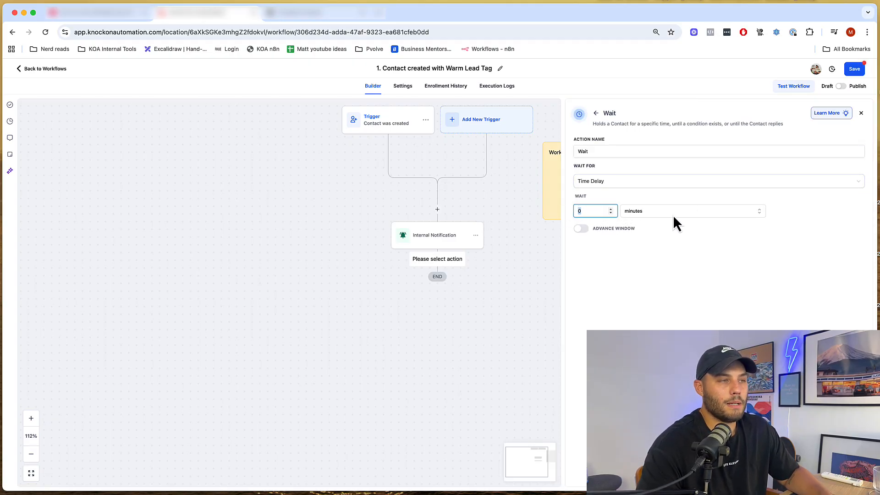
{"action": "left_click", "coordinate": [672, 212]}
{"action": "left_click", "coordinate": [658, 239]}
{"action": "left_click", "coordinate": [650, 211]}
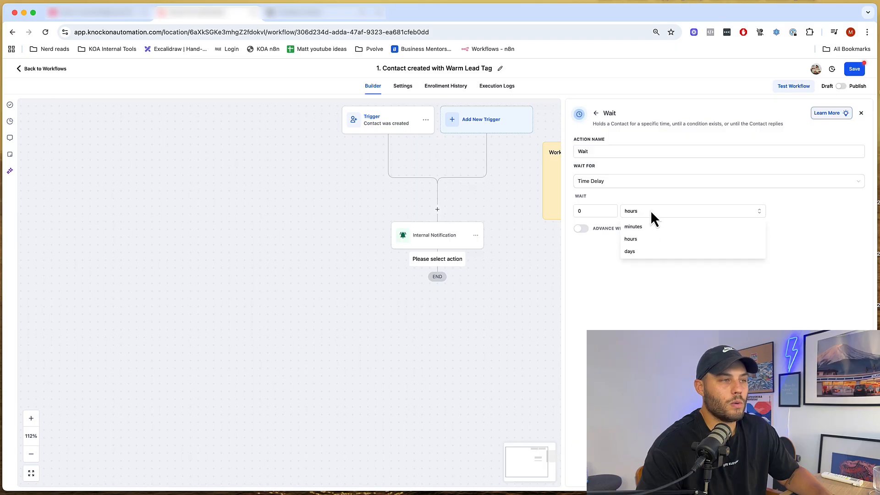
{"action": "left_click", "coordinate": [648, 253]}
- Toggle the advance window options on and off again, then open the Wait For list
{"action": "left_click", "coordinate": [582, 229]}
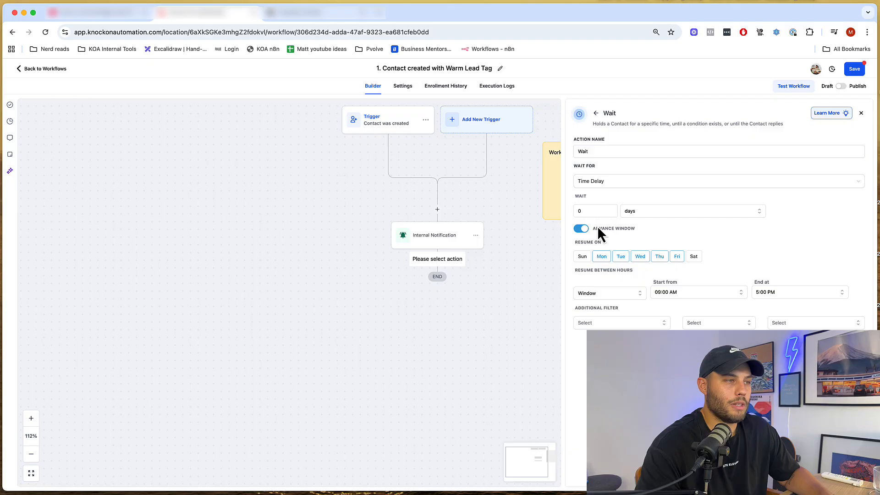
{"action": "left_click", "coordinate": [582, 229]}
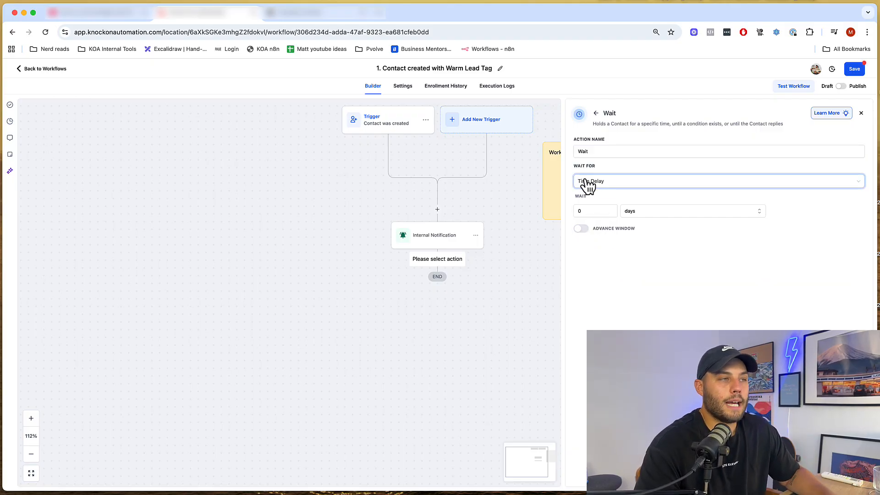
{"action": "left_click_drag", "start_coordinate": [576, 166], "coordinate": [603, 167]}
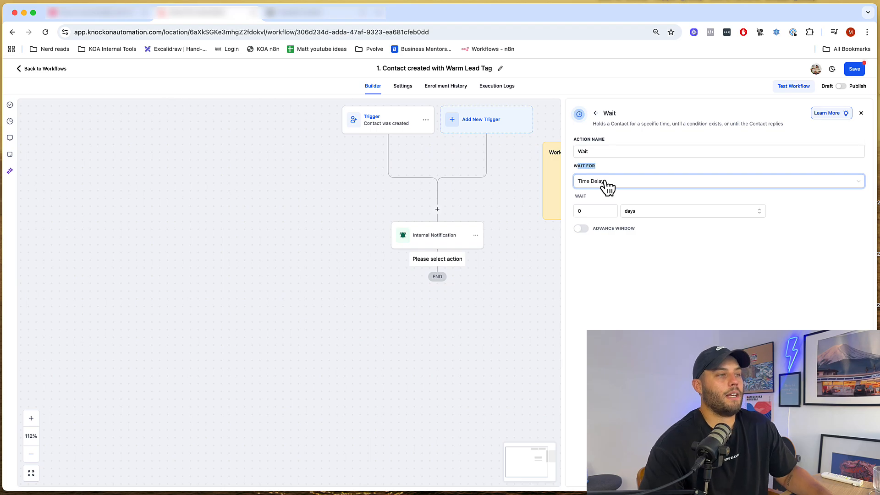
{"action": "left_click", "coordinate": [624, 167]}
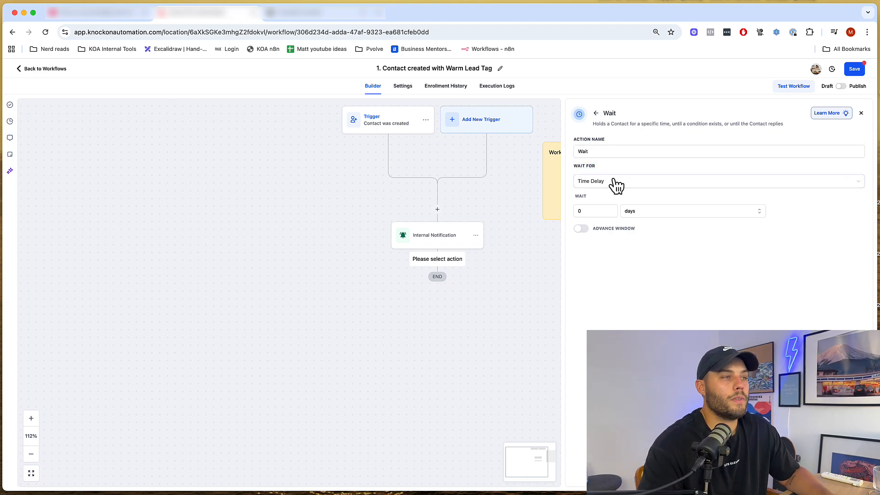
{"action": "left_click", "coordinate": [612, 182]}
{"action": "scroll", "coordinate": [618, 243], "scroll_direction": "down", "scroll_amount": 3}
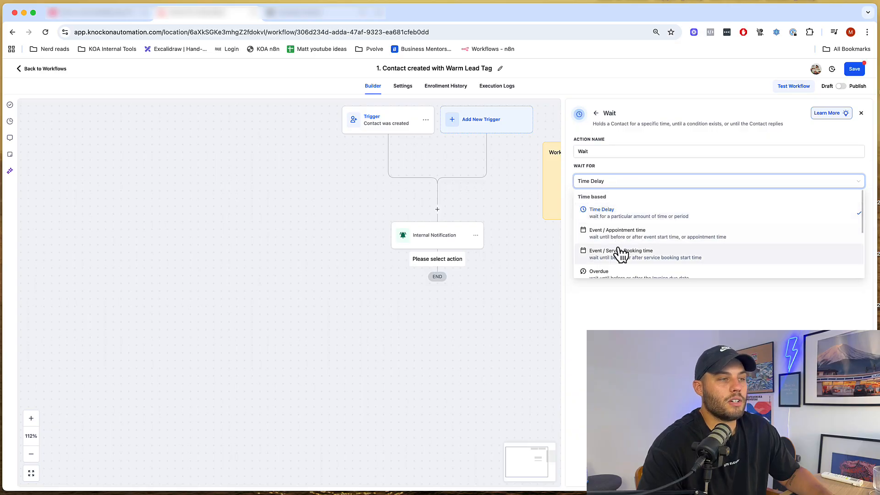
{"action": "scroll", "coordinate": [617, 247], "scroll_direction": "down", "scroll_amount": 3}
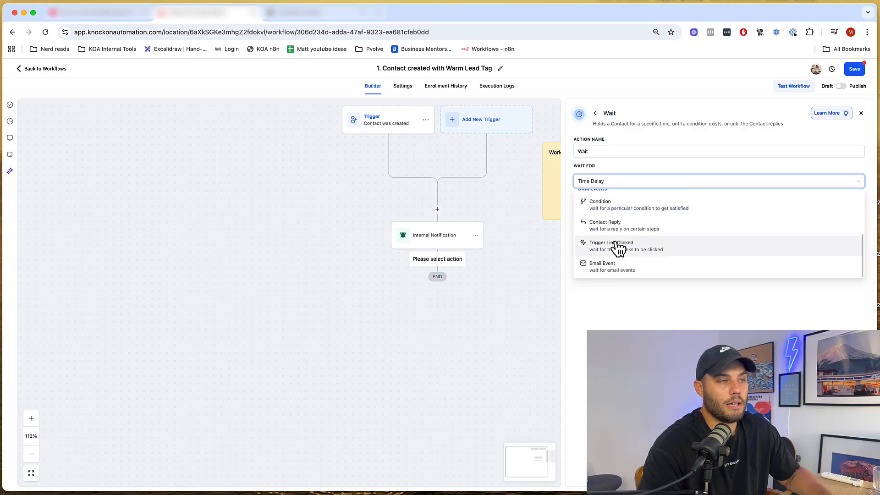
- Keep Time Delay as the wait type and set the delay to 4 minutes
{"action": "scroll", "coordinate": [616, 249], "scroll_direction": "up", "scroll_amount": 5}
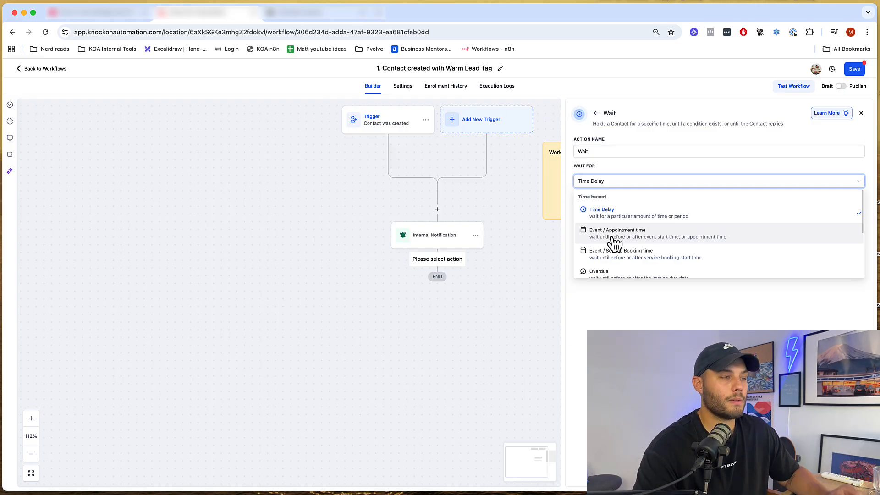
{"action": "left_click", "coordinate": [607, 208]}
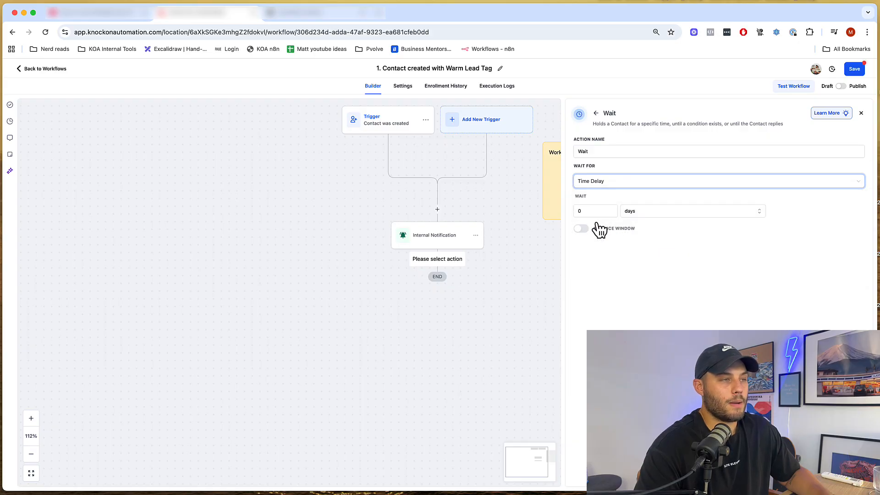
{"action": "left_click_drag", "start_coordinate": [587, 211], "coordinate": [568, 212]}
{"action": "type", "text": "4"}
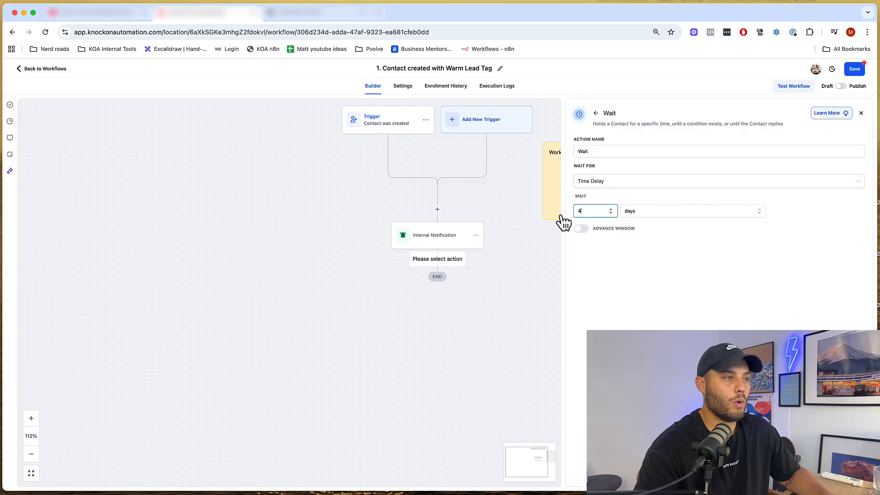
{"action": "left_click", "coordinate": [652, 214]}
{"action": "left_click", "coordinate": [643, 226]}
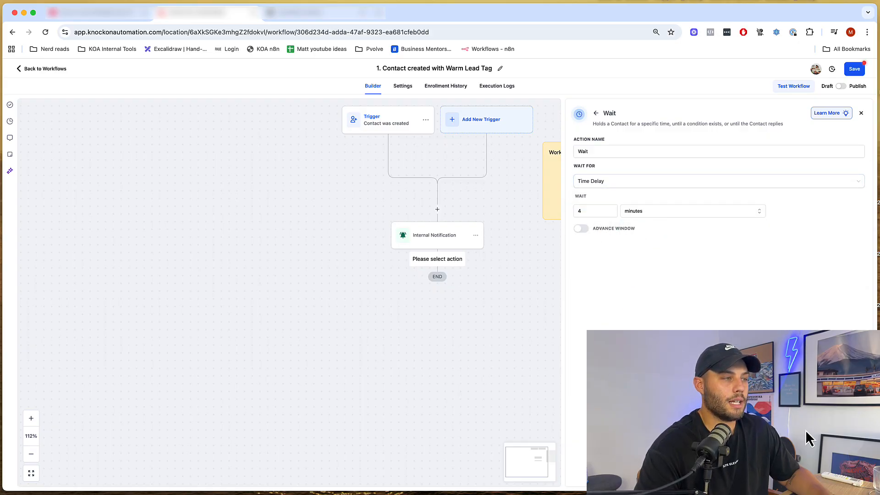
- Save the Wait step and add a Send SMS action after it
{"action": "left_click", "coordinate": [855, 480]}
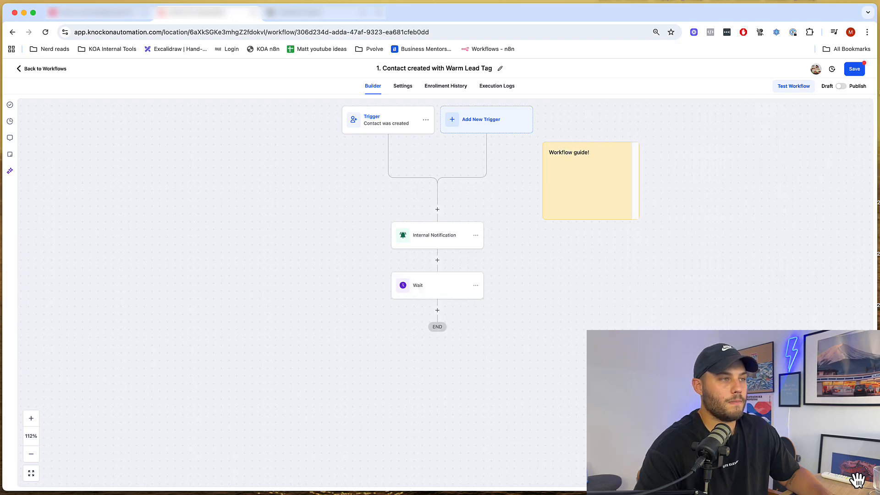
{"action": "scroll", "coordinate": [544, 291], "scroll_direction": "down", "scroll_amount": 3}
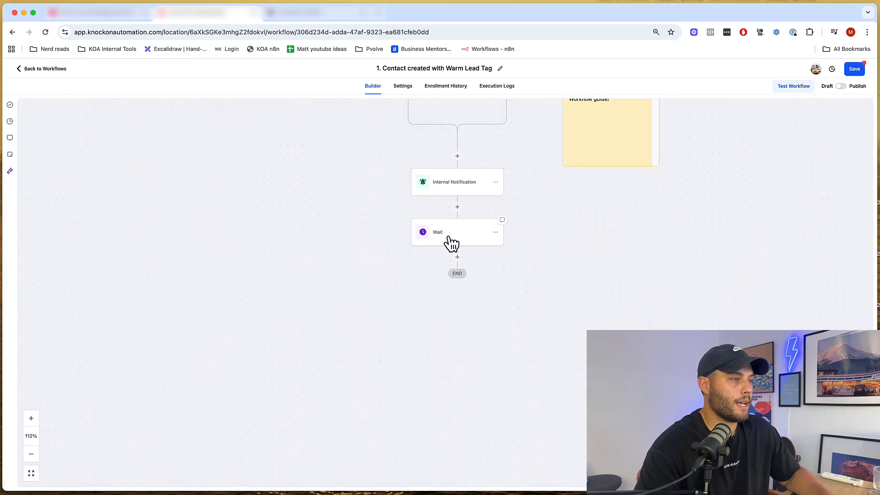
{"action": "left_click", "coordinate": [458, 257]}
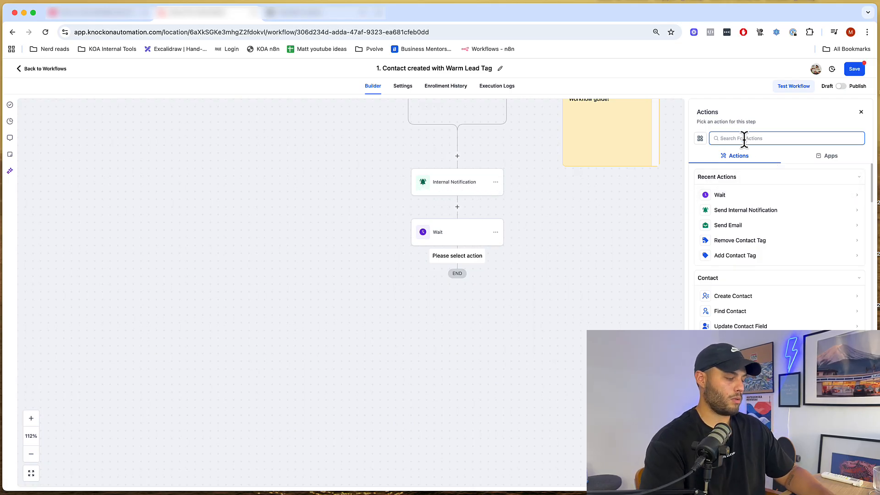
{"action": "type", "text": "sms"}
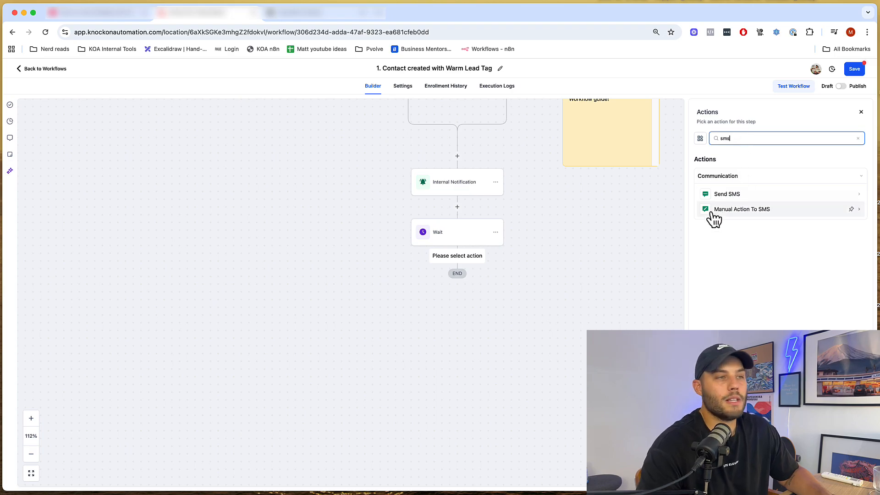
{"action": "left_click", "coordinate": [726, 195]}
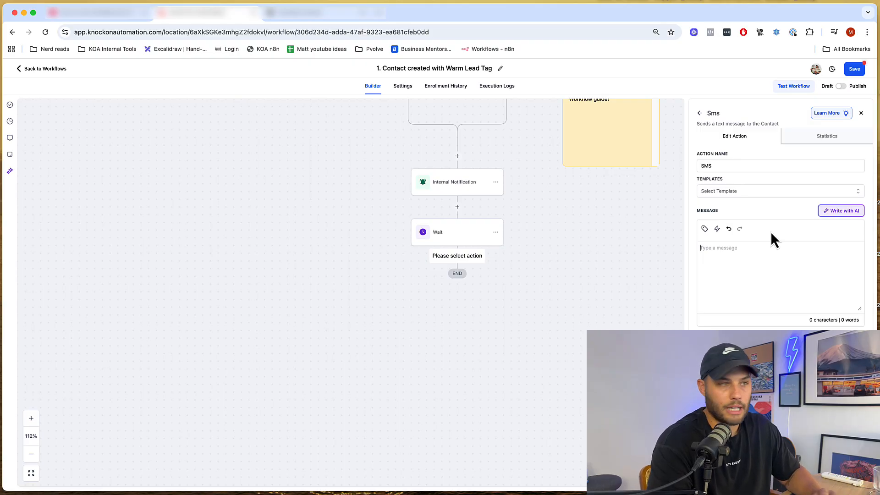
- Write the SMS 'Hey {{contact.name}}' using Contact > Full Name, and save the step
{"action": "type", "text": "Hey"}
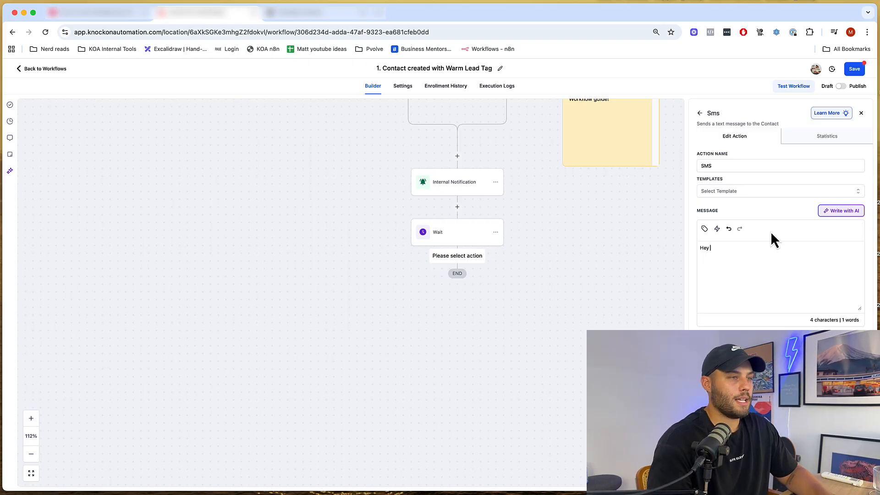
{"action": "left_click", "coordinate": [705, 228]}
{"action": "left_click", "coordinate": [656, 168]}
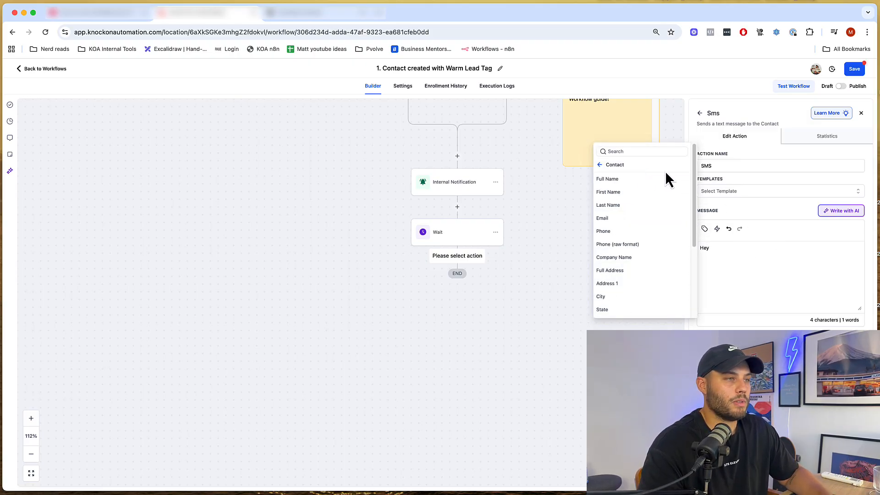
{"action": "left_click", "coordinate": [623, 180]}
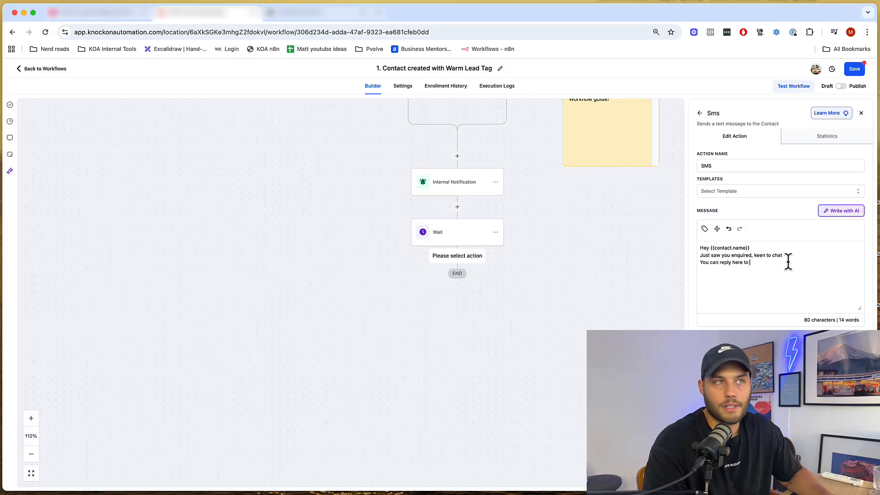
{"action": "left_click", "coordinate": [855, 482]}
{"action": "left_click_drag", "start_coordinate": [603, 257], "coordinate": [600, 334]}
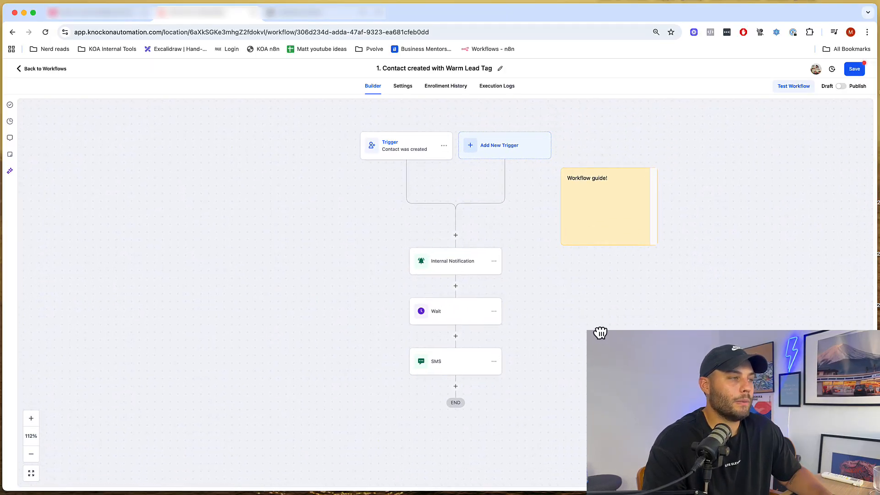
- Save '1. Contact created with Warm Lead Tag', switch it to Publish, and return to the workflow list
{"action": "left_click", "coordinate": [855, 70]}
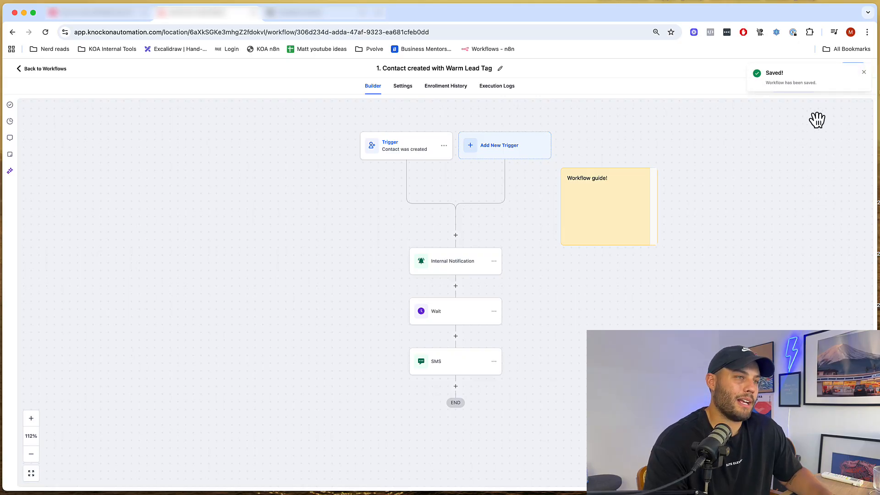
{"action": "left_click", "coordinate": [864, 73]}
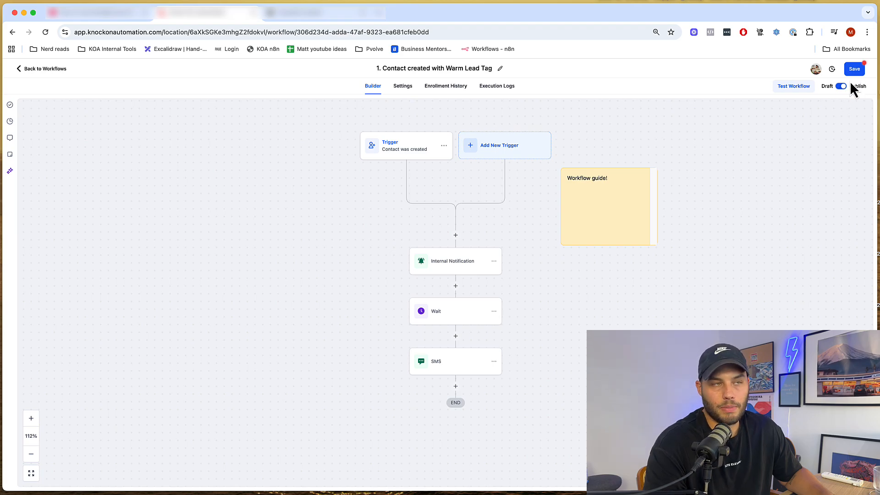
{"action": "left_click", "coordinate": [855, 70]}
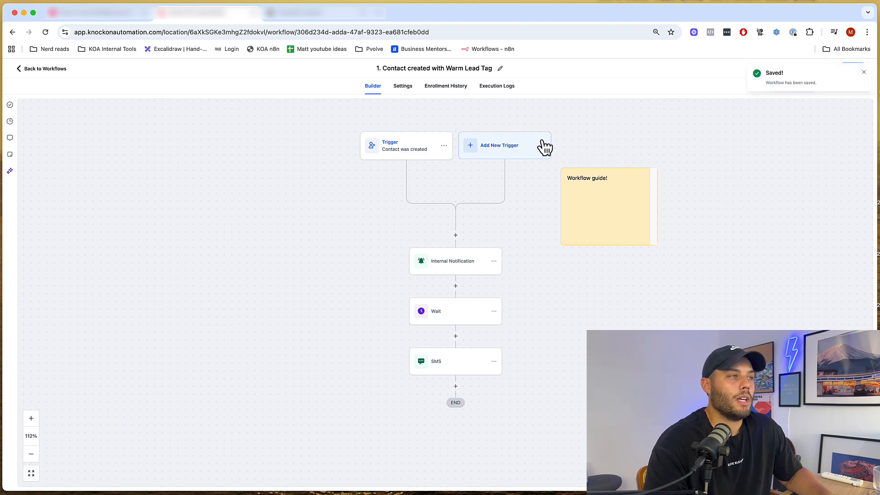
{"action": "mouse_move", "coordinate": [657, 184]}
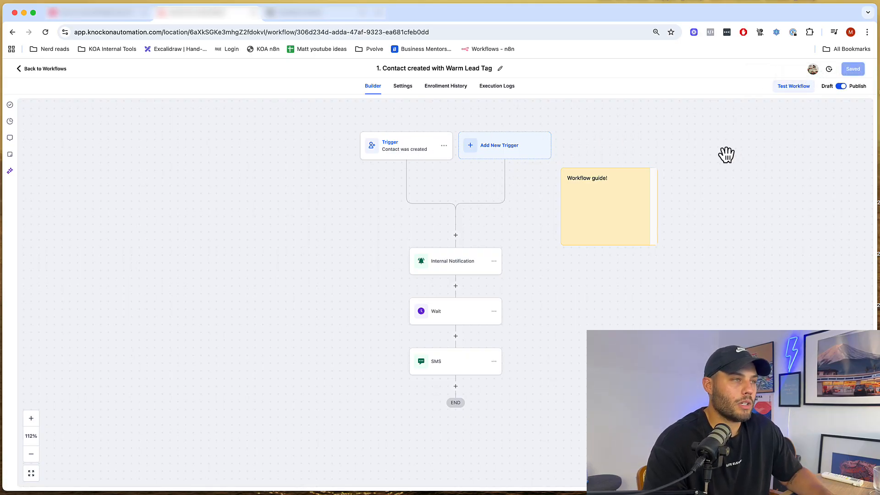
{"action": "left_click", "coordinate": [28, 71]}
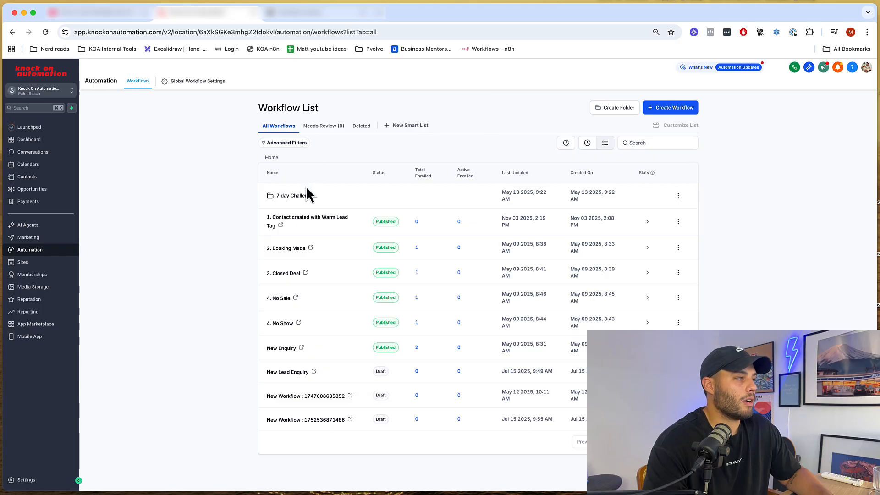
- Open Calendars, dismiss the feedback survey, then go to the Automation Workflow List
{"action": "left_click", "coordinate": [33, 165]}
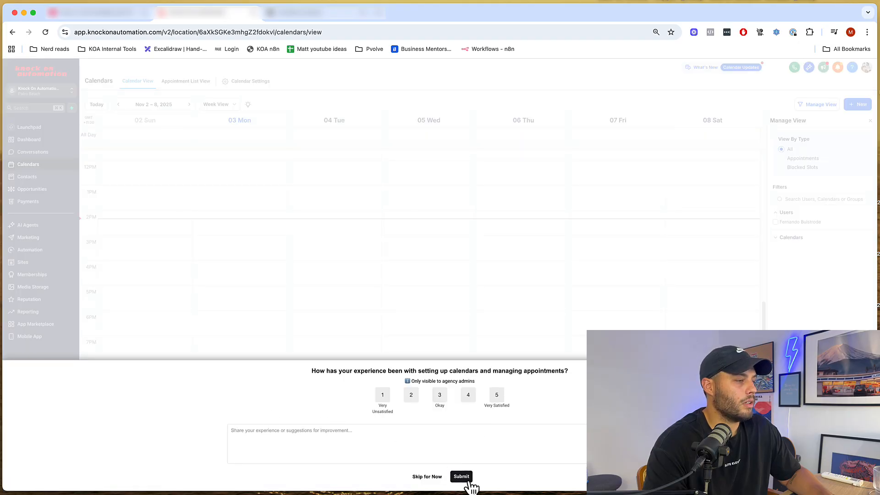
{"action": "left_click", "coordinate": [463, 477]}
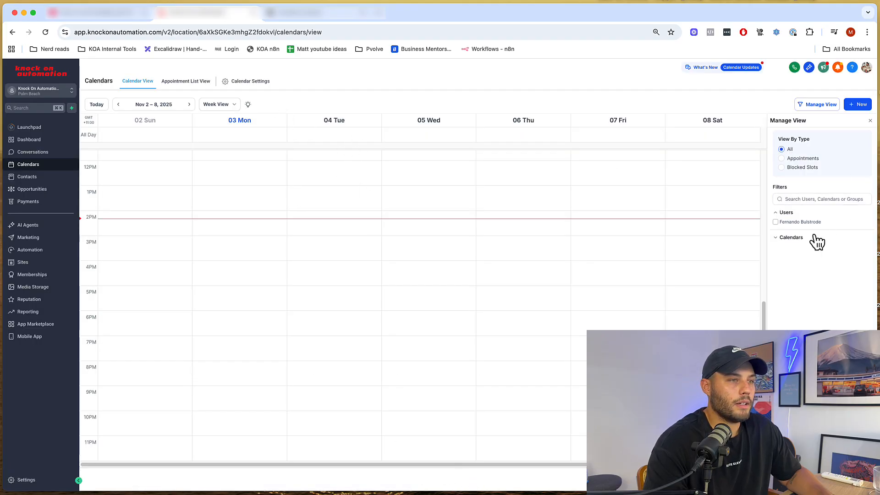
{"action": "left_click", "coordinate": [784, 238]}
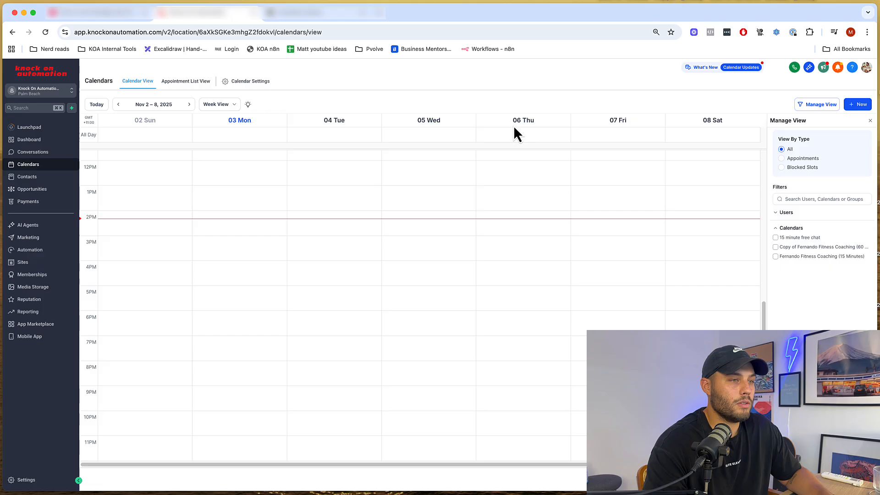
{"action": "left_click", "coordinate": [38, 251]}
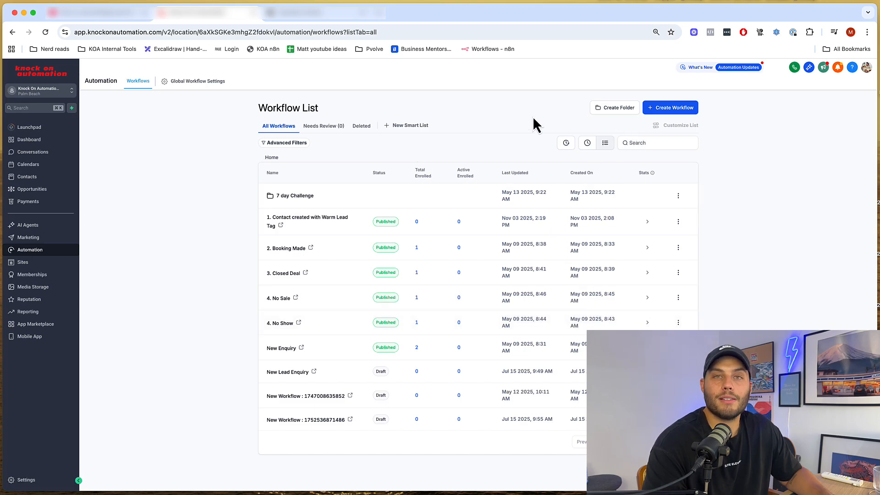
- Create a workflow from scratch and rename it '2. Booked a call'
{"action": "left_click", "coordinate": [687, 111]}
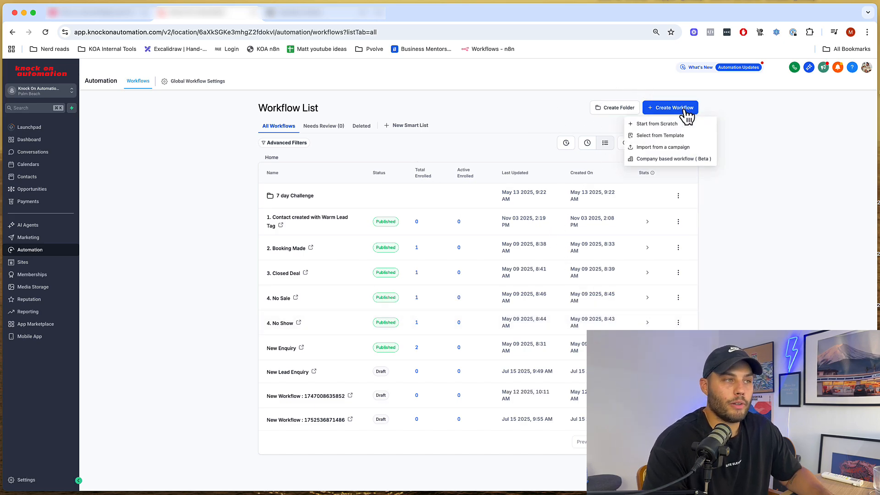
{"action": "left_click", "coordinate": [645, 124]}
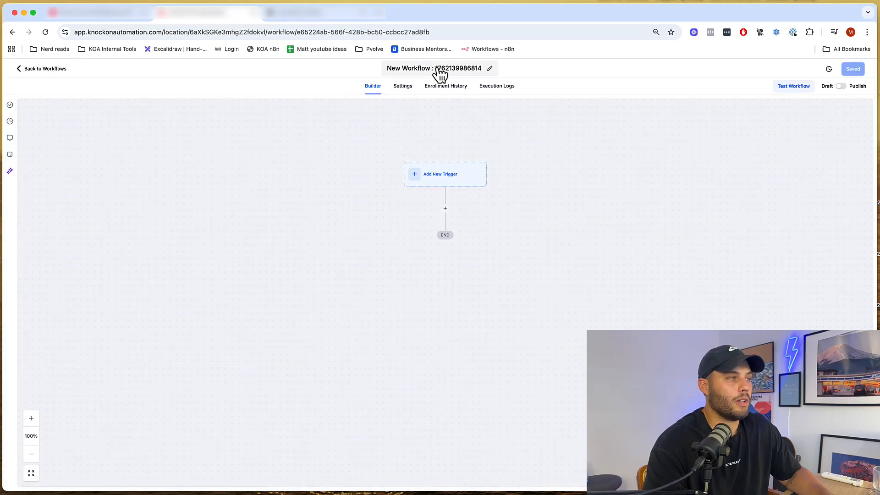
{"action": "left_click", "coordinate": [440, 68]}
{"action": "key", "text": "super+a"}
{"action": "type", "text": "2"}
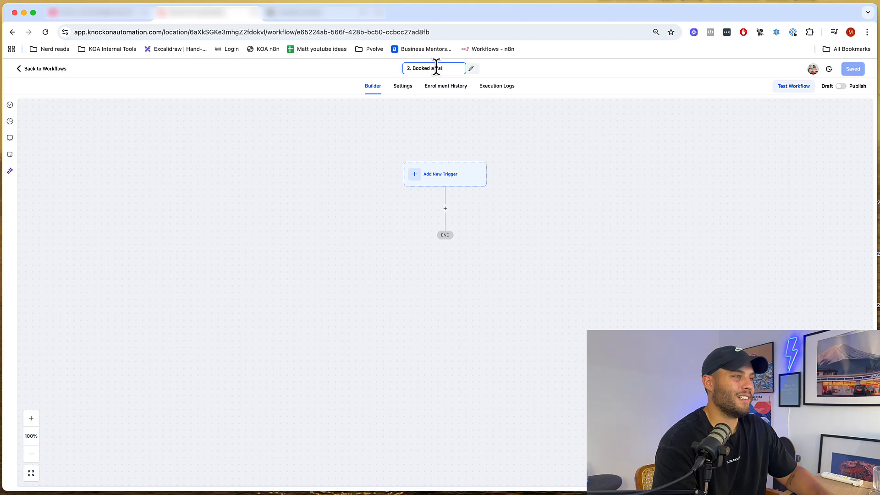
{"action": "key", "text": "Return"}
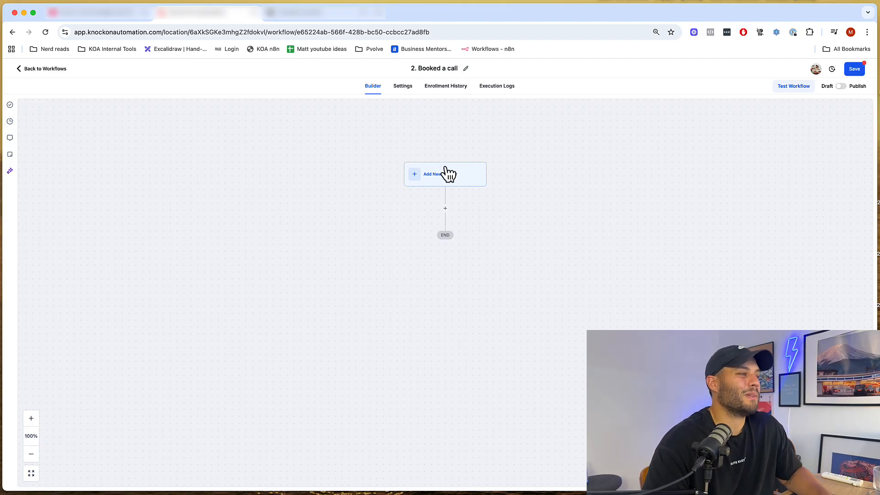
- Browse triggers by searching 'cus' then 'appo', and save the workflow
{"action": "left_click", "coordinate": [444, 177]}
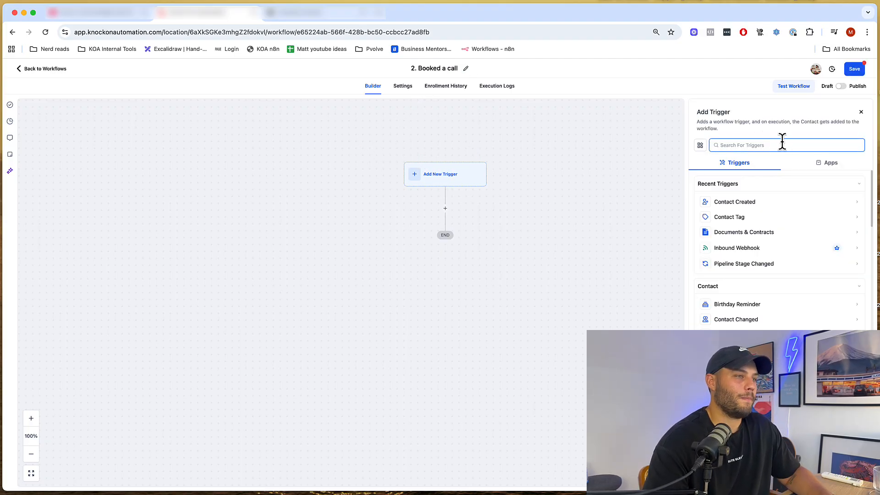
{"action": "type", "text": "cus"}
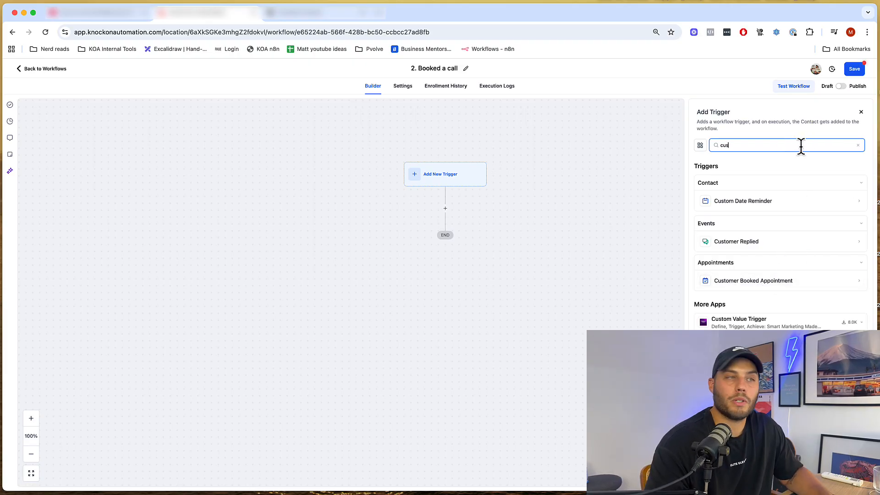
{"action": "double_click", "coordinate": [764, 141]}
{"action": "type", "text": "appoint"}
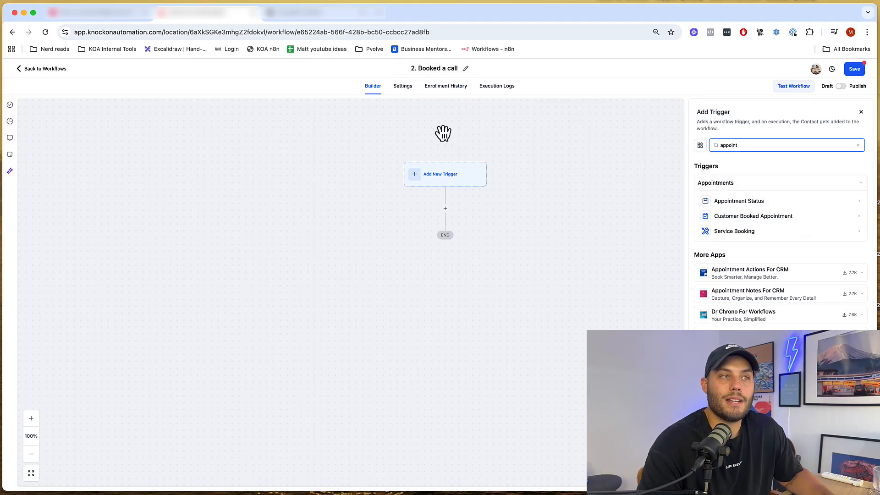
{"action": "left_click", "coordinate": [854, 69]}
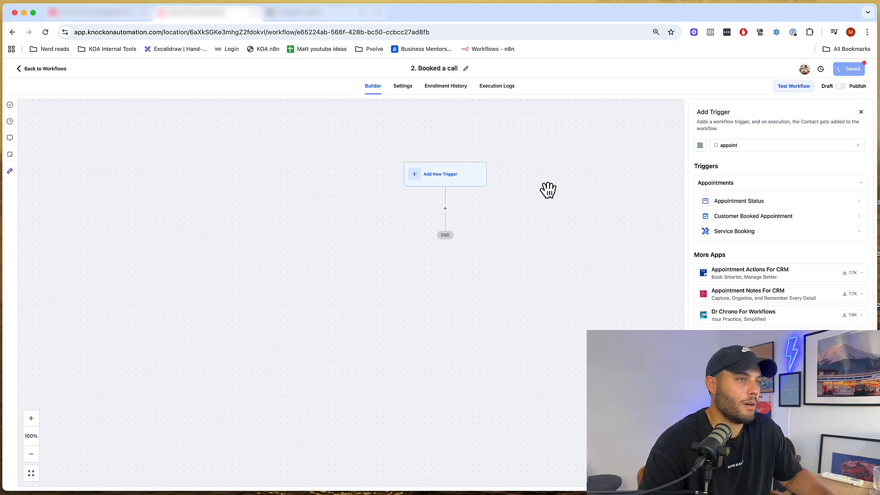
- Return to the workflow list and open the Calendars page in another tab
{"action": "left_click", "coordinate": [46, 69]}
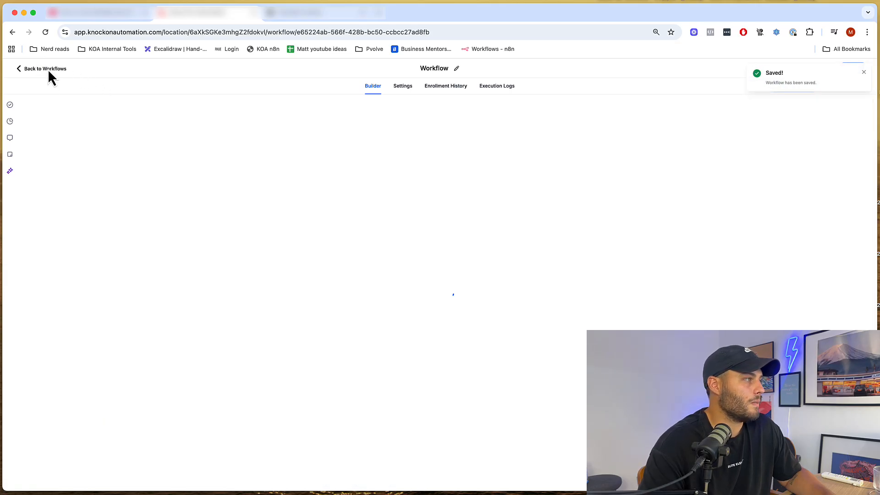
{"action": "left_click", "coordinate": [28, 164], "text": "super"}
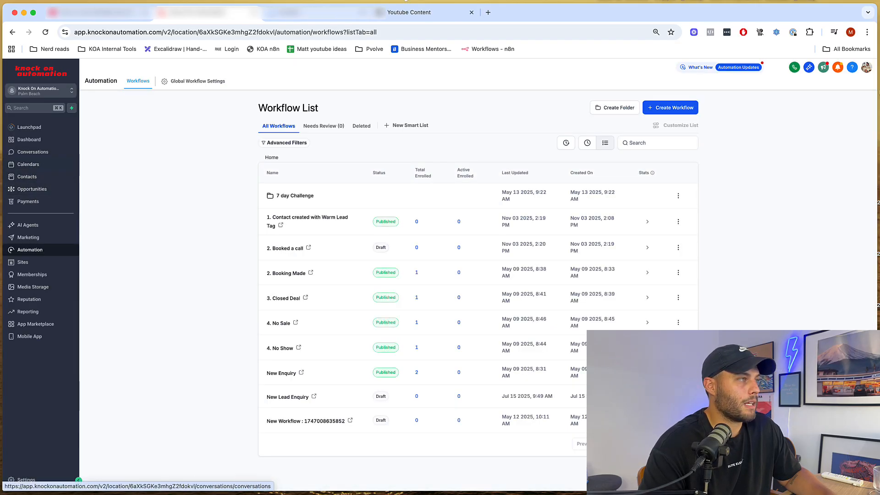
{"action": "left_click", "coordinate": [297, 14]}
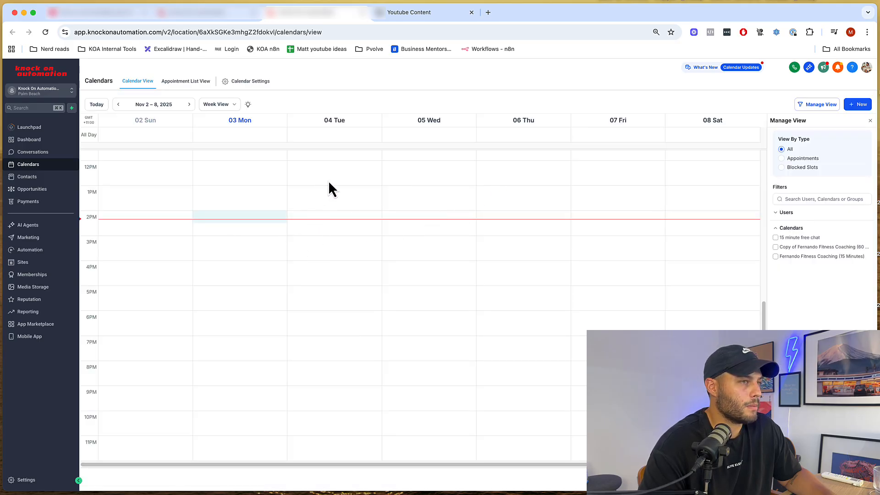
- Start a new appointment with a title and sample contact, then close it without booking
{"action": "left_click", "coordinate": [862, 105]}
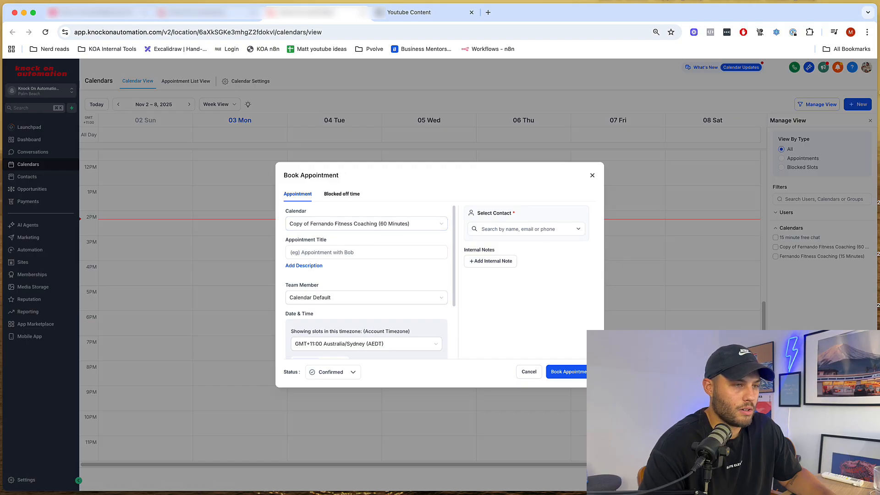
{"action": "left_click", "coordinate": [375, 252]}
{"action": "type", "text": "Mat"}
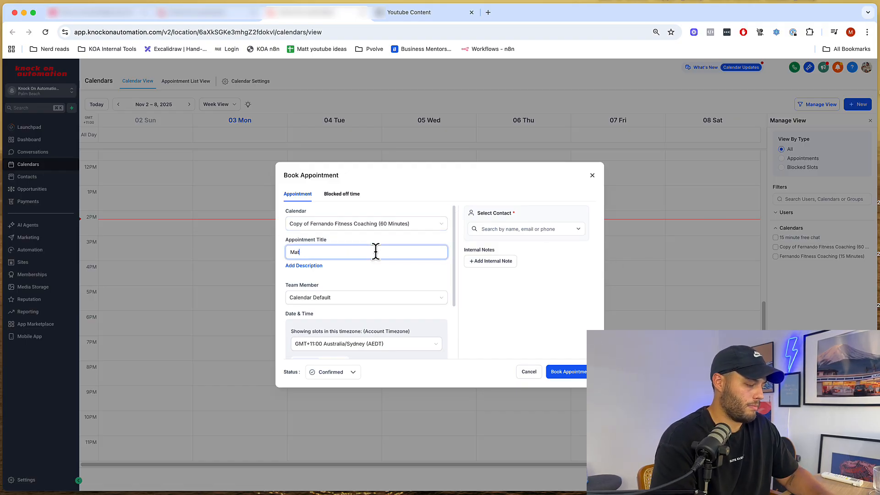
{"action": "type", "text": "t <> MAtt"}
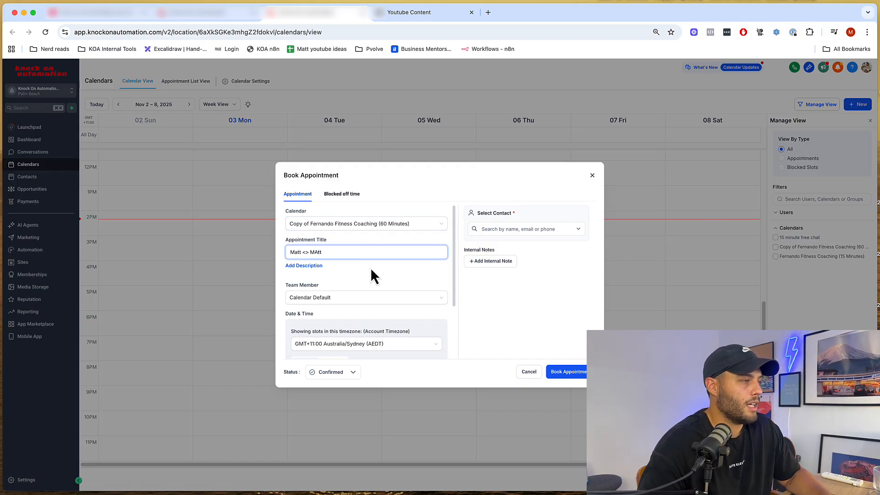
{"action": "scroll", "coordinate": [370, 268], "scroll_direction": "down", "scroll_amount": 3}
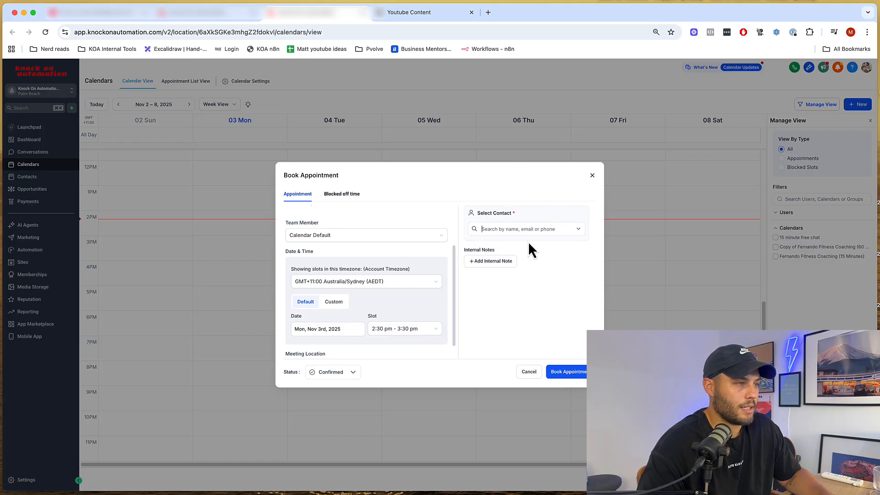
{"action": "left_click", "coordinate": [576, 229]}
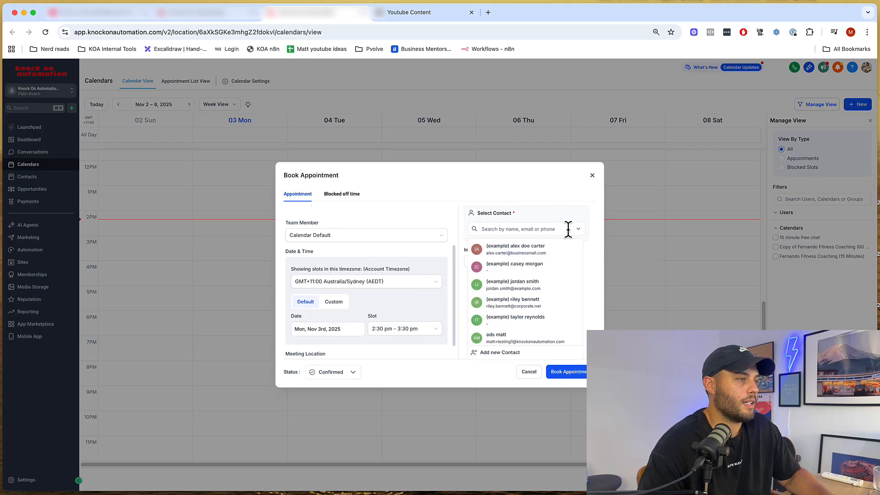
{"action": "left_click", "coordinate": [525, 255]}
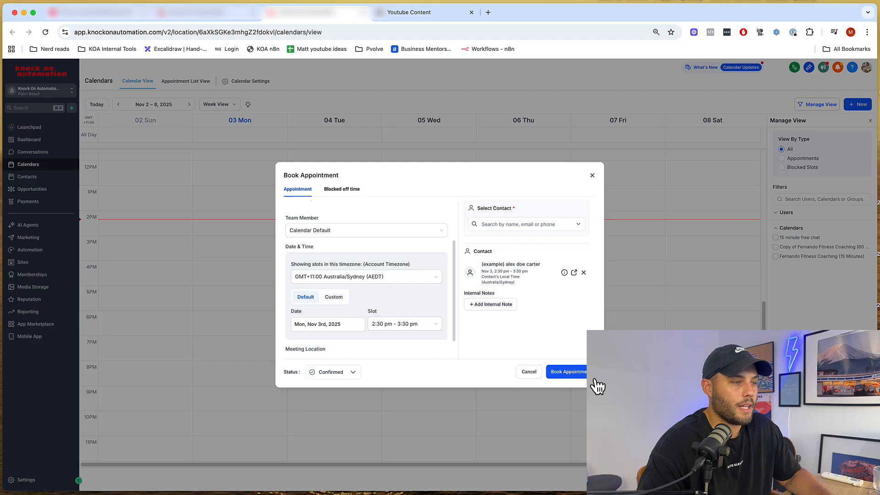
{"action": "scroll", "coordinate": [412, 265], "scroll_direction": "up", "scroll_amount": 3}
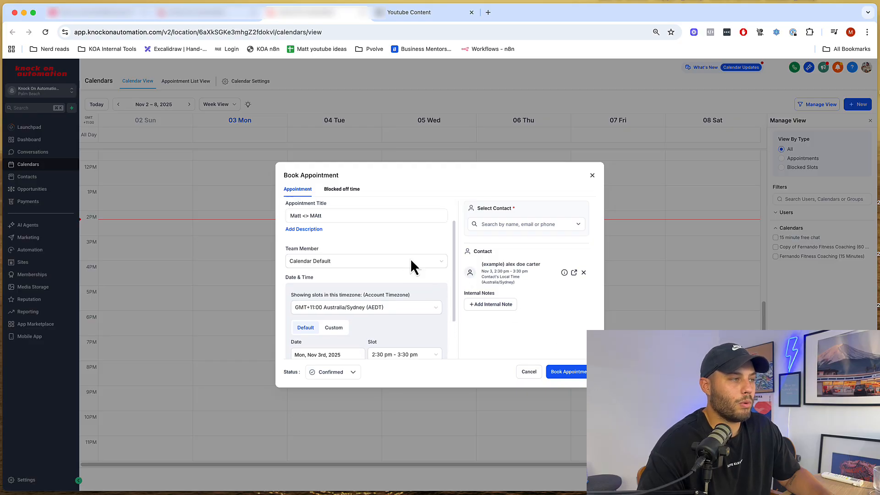
{"action": "left_click", "coordinate": [209, 13]}
{"action": "left_click", "coordinate": [290, 15]}
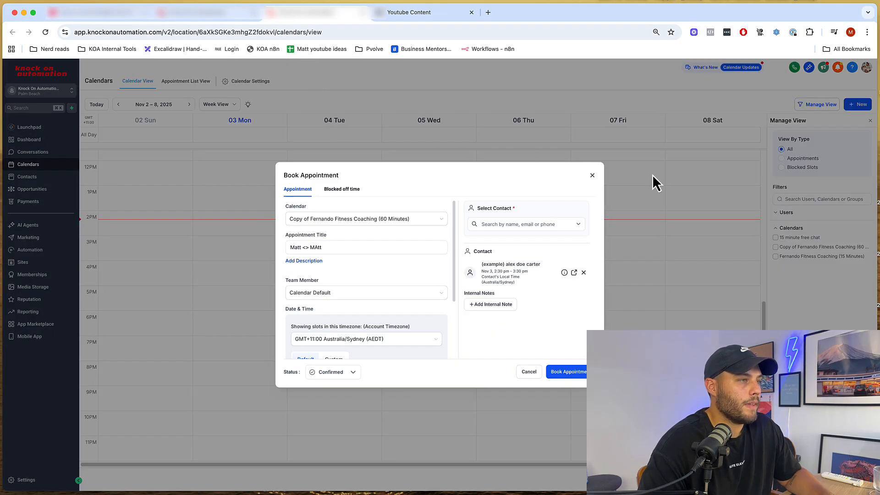
{"action": "left_click", "coordinate": [592, 176]}
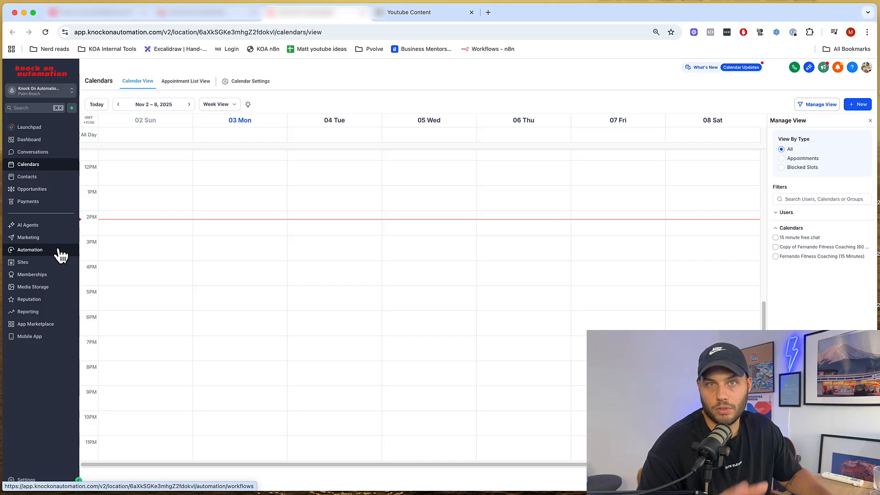
- Reopen the '2. Booked a call' workflow and search its triggers for 'booking'
{"action": "left_click", "coordinate": [29, 250]}
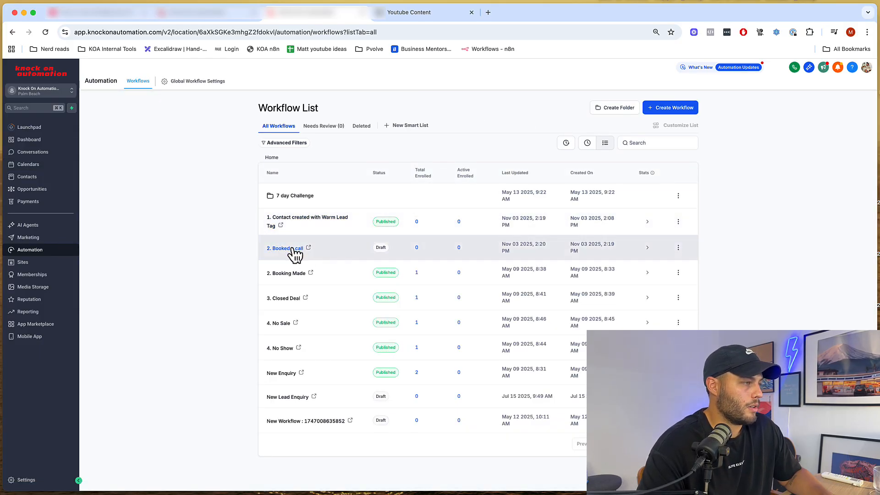
{"action": "left_click", "coordinate": [292, 248]}
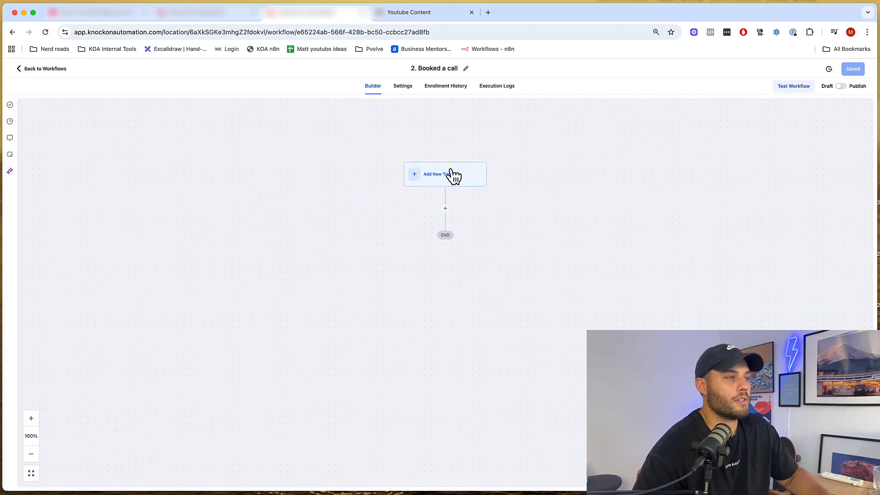
{"action": "left_click", "coordinate": [455, 174]}
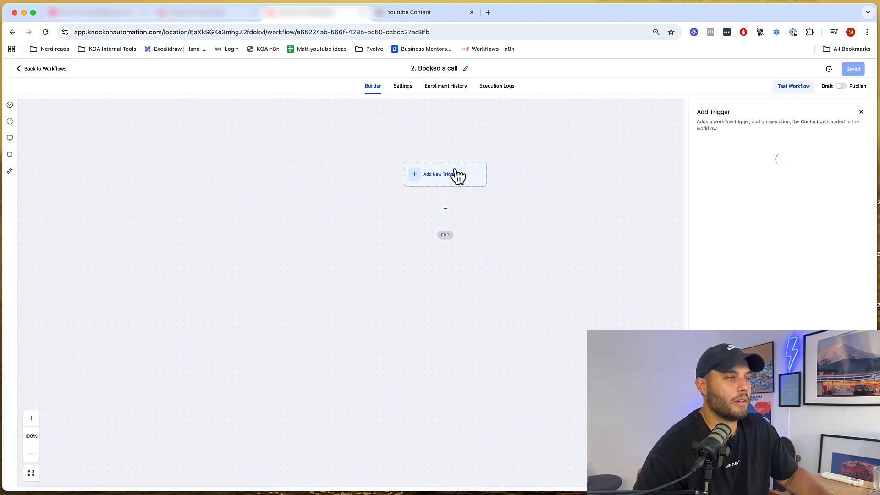
{"action": "left_click", "coordinate": [821, 148]}
{"action": "type", "text": "booking"}
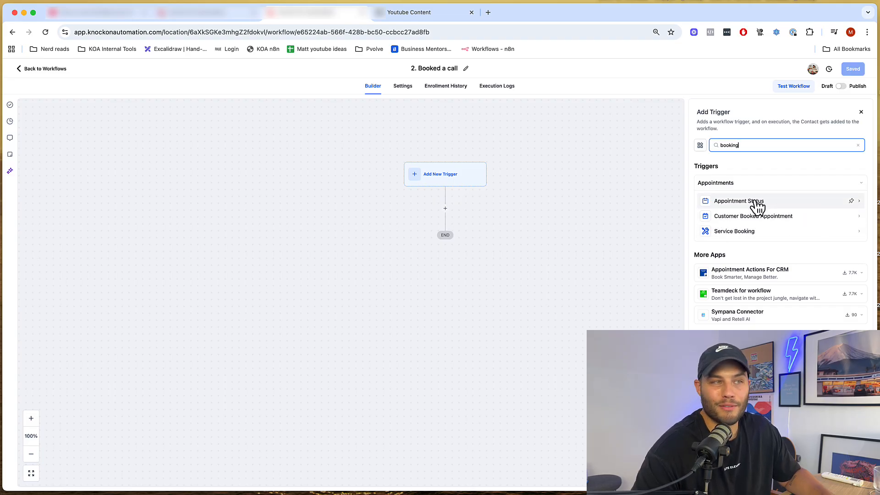
- Choose the Appointment Status trigger with Normal event type, filtered to Confirmed appointments
{"action": "left_click", "coordinate": [734, 205]}
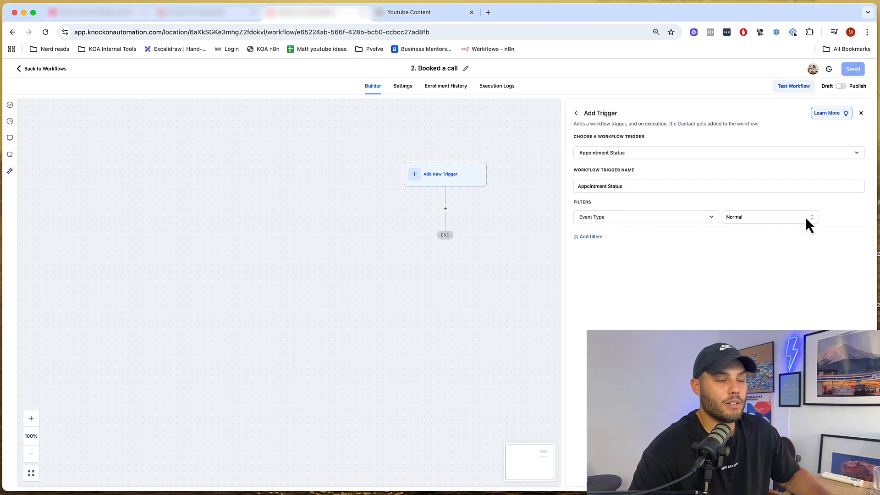
{"action": "left_click", "coordinate": [752, 216]}
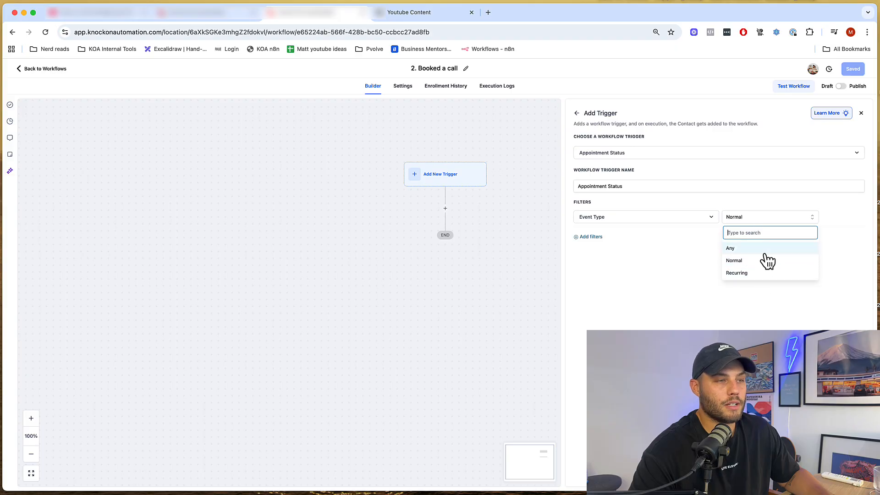
{"action": "left_click", "coordinate": [757, 217]}
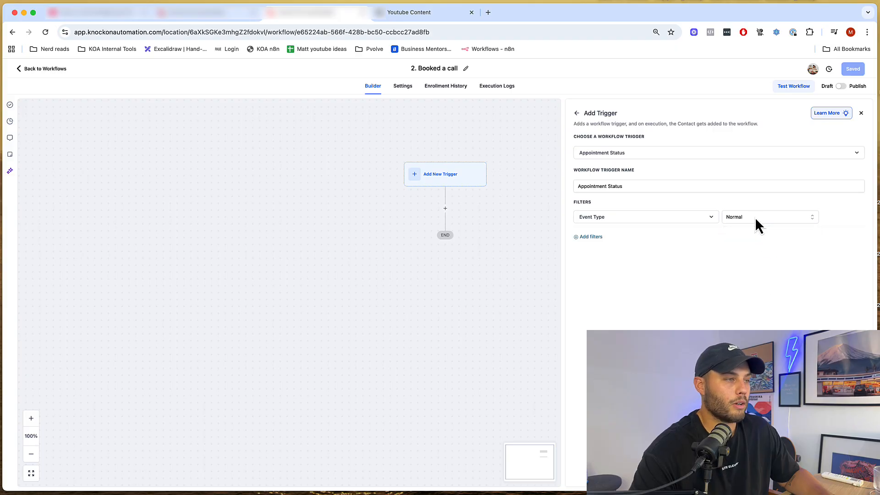
{"action": "left_click", "coordinate": [589, 238]}
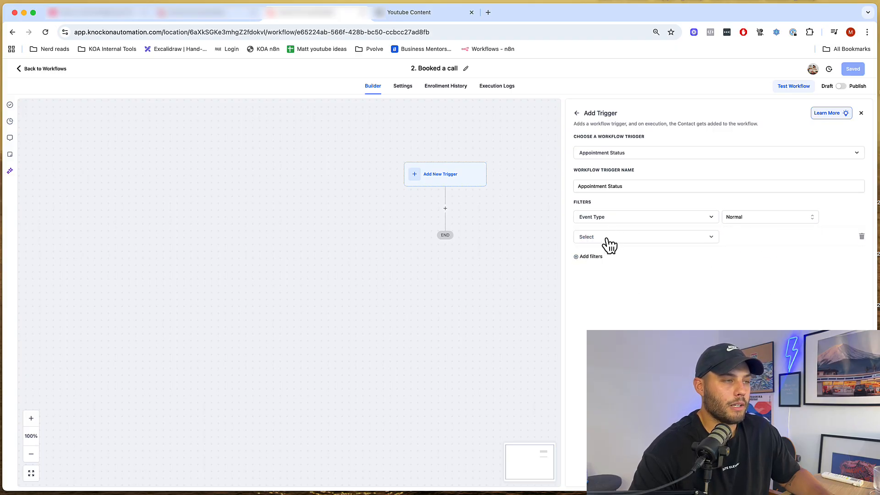
{"action": "left_click", "coordinate": [610, 239]}
{"action": "left_click", "coordinate": [616, 285]}
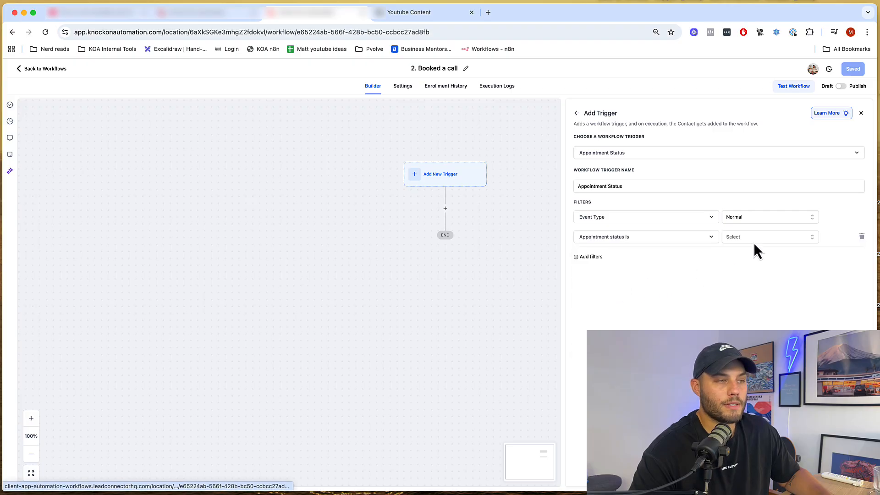
{"action": "left_click", "coordinate": [754, 241]}
{"action": "left_click", "coordinate": [748, 282]}
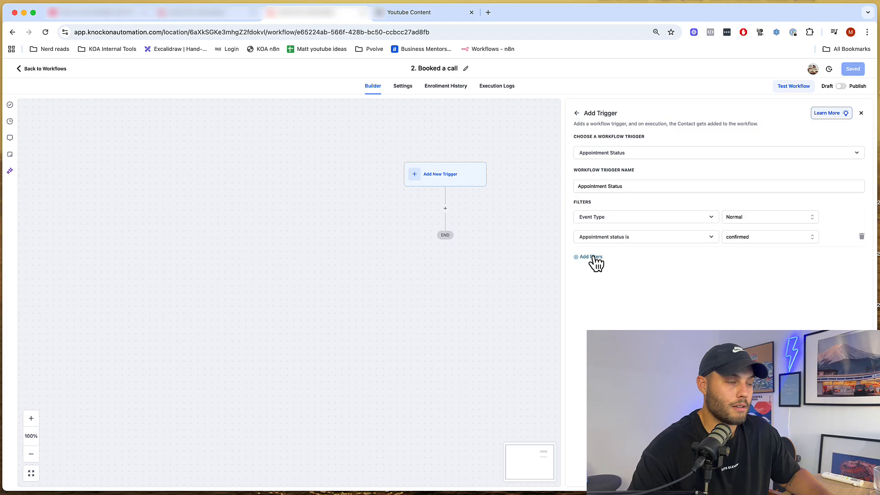
- Add an In calendar filter for the 60-minute coaching calendar copy and save the trigger
{"action": "left_click", "coordinate": [593, 258]}
{"action": "left_click", "coordinate": [598, 259]}
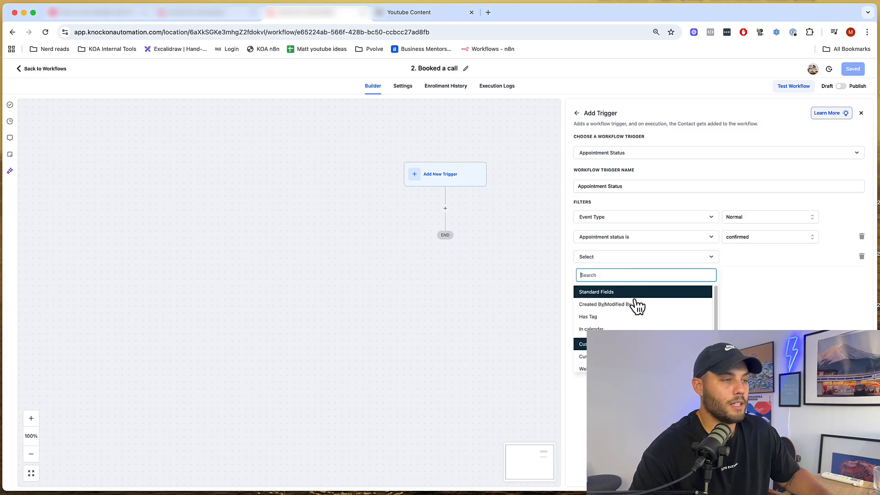
{"action": "left_click", "coordinate": [602, 338]}
{"action": "left_click", "coordinate": [763, 257]}
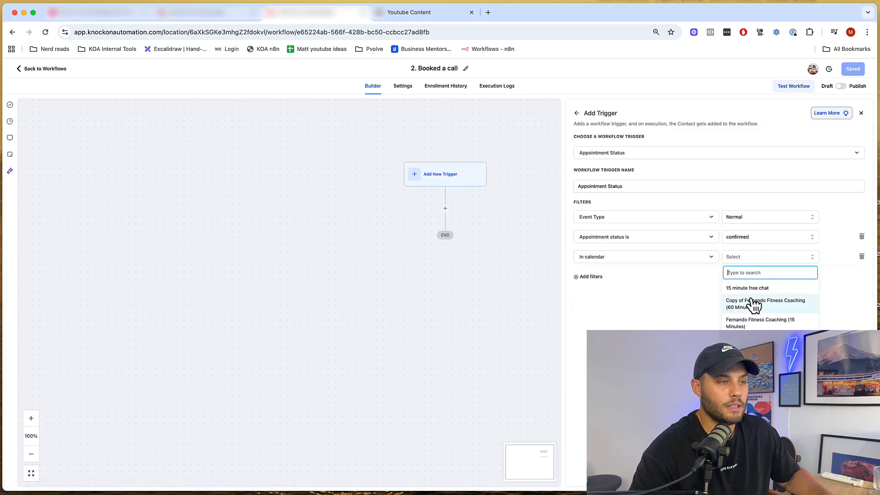
{"action": "left_click", "coordinate": [754, 304]}
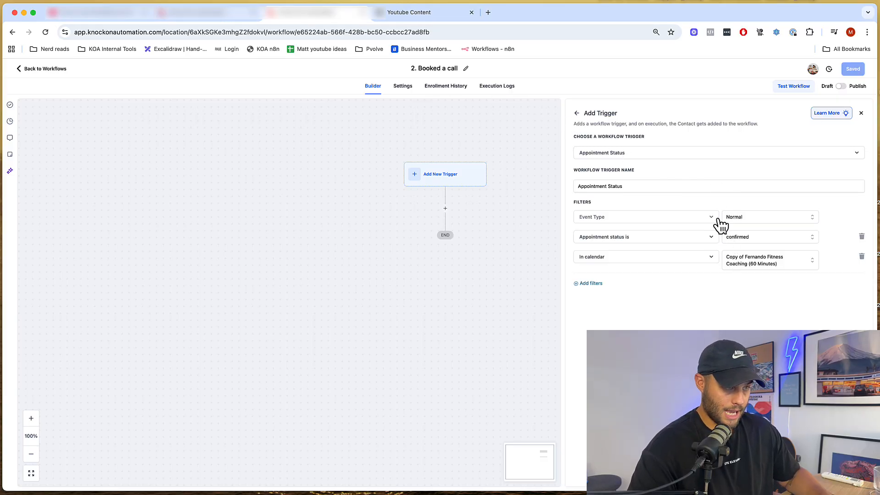
{"action": "left_click", "coordinate": [855, 480]}
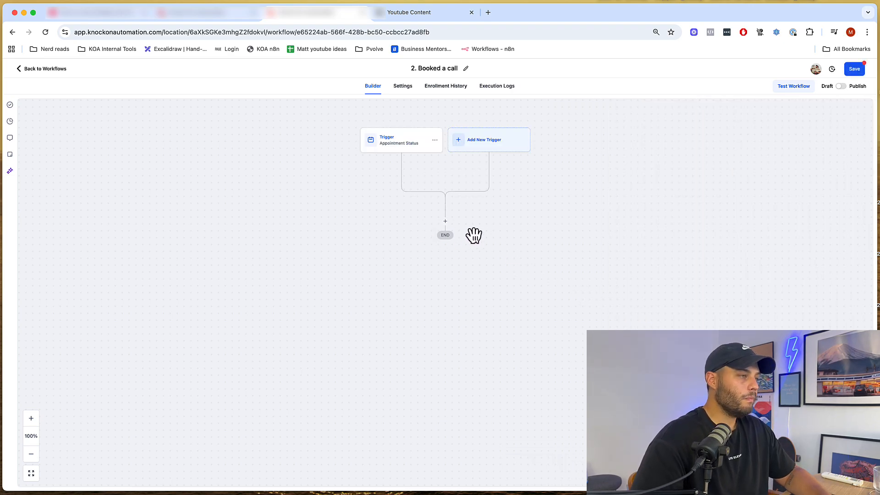
- Add a Send SMS action after the Appointment Status trigger
{"action": "left_click", "coordinate": [445, 221]}
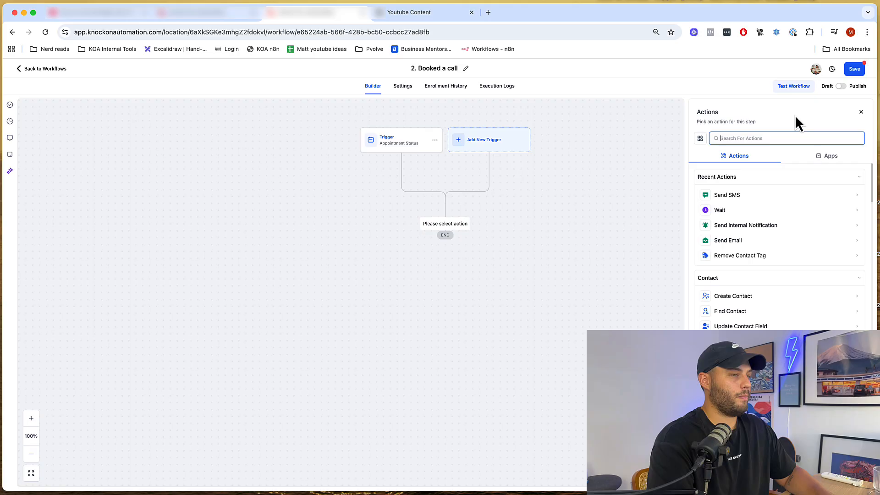
{"action": "type", "text": "sms"}
{"action": "left_click", "coordinate": [728, 195]}
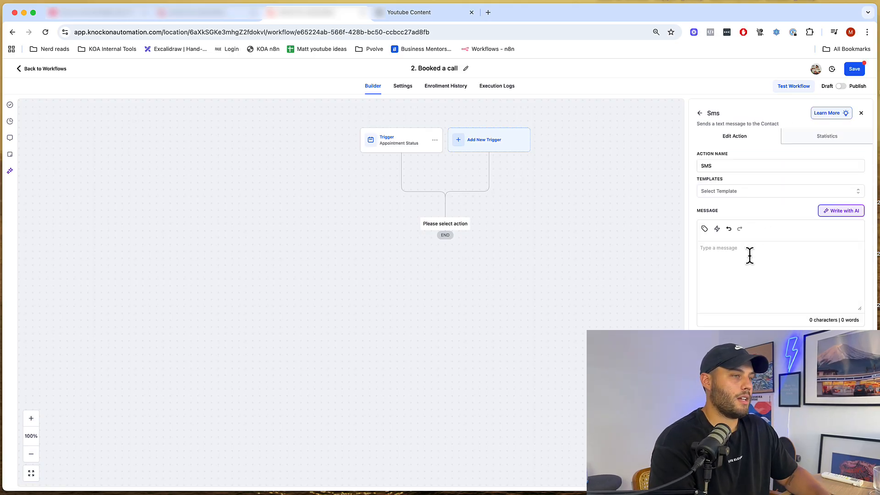
- Write 'Hey {{contact.name}}!' followed by 'Thanks for booking an appointment, your' meeting details line
{"action": "left_click", "coordinate": [750, 255]}
{"action": "type", "text": "Hey"}
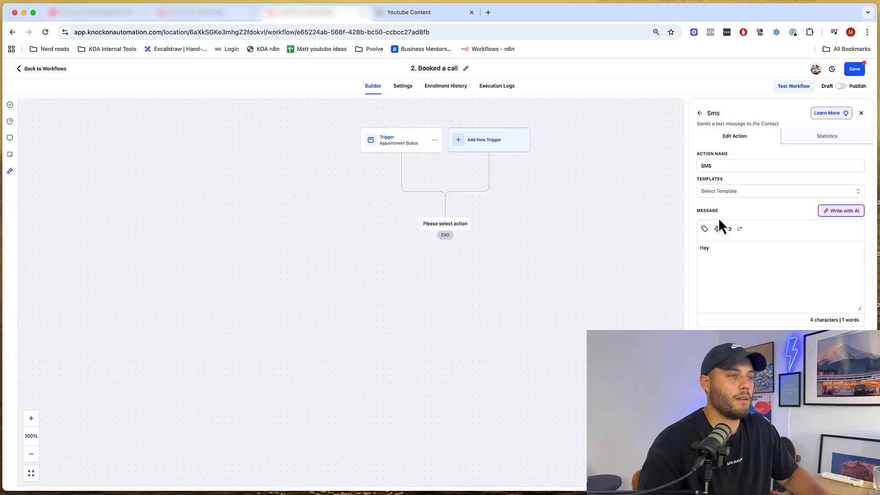
{"action": "left_click", "coordinate": [704, 228]}
{"action": "left_click", "coordinate": [642, 169]}
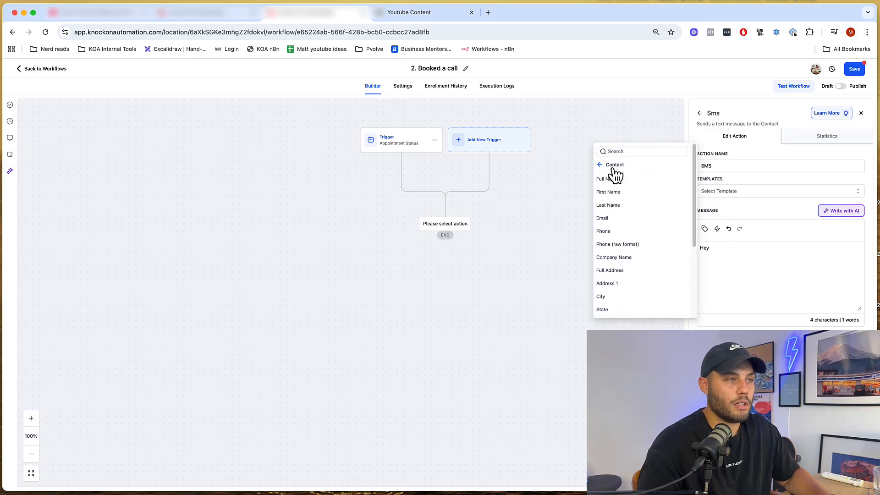
{"action": "left_click", "coordinate": [614, 181]}
{"action": "type", "text": "!"}
{"action": "key", "text": "Return"}
{"action": "key", "text": "Return"}
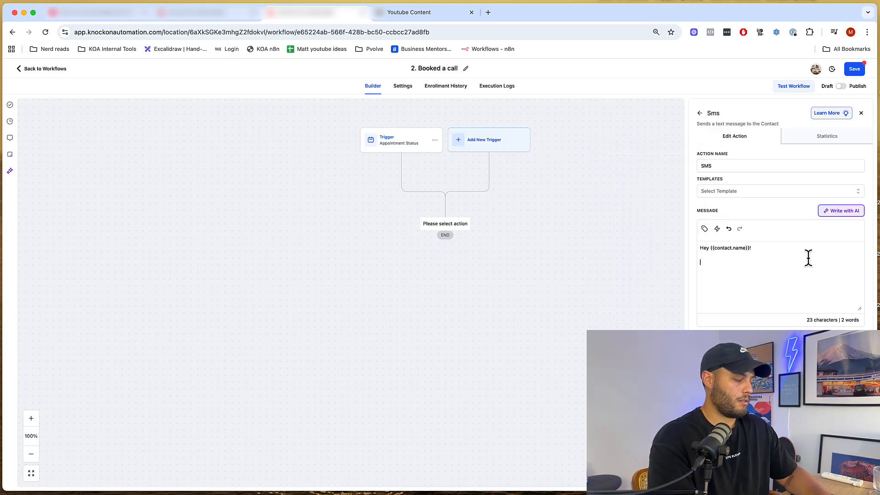
{"action": "type", "text": "Thanks for booking an"}
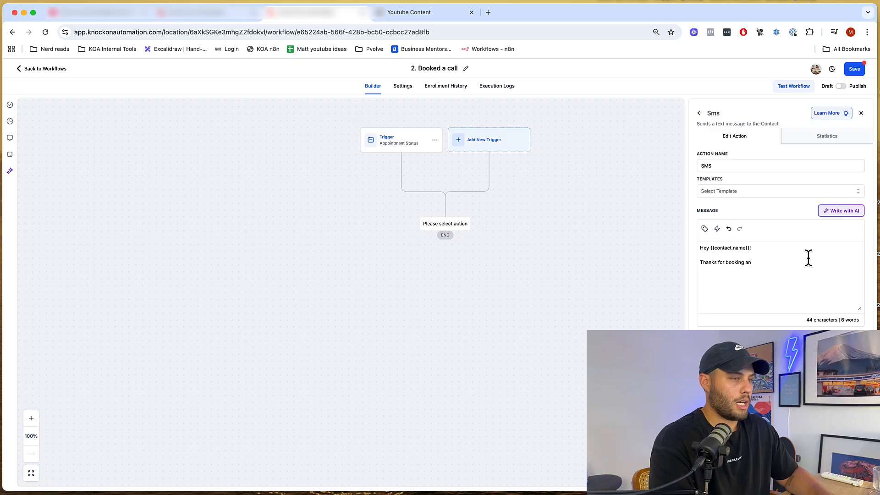
{"action": "type", "text": " appointment, you"}
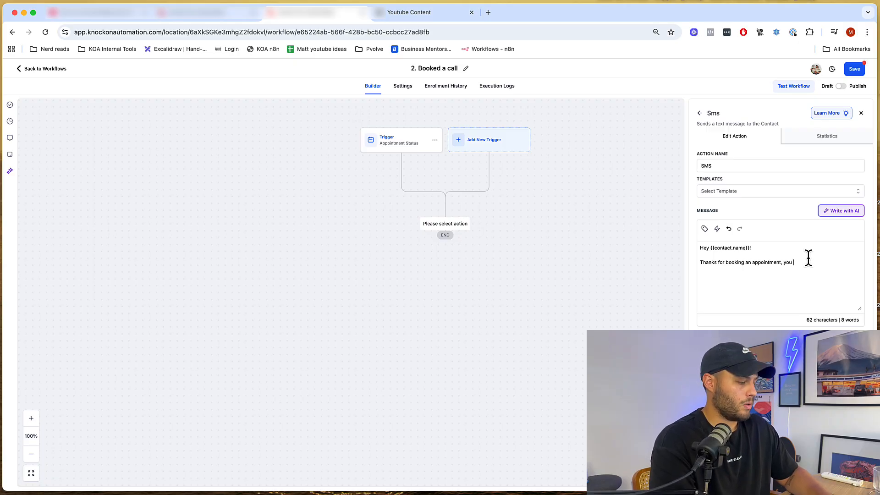
{"action": "key", "text": "BackSpace"}
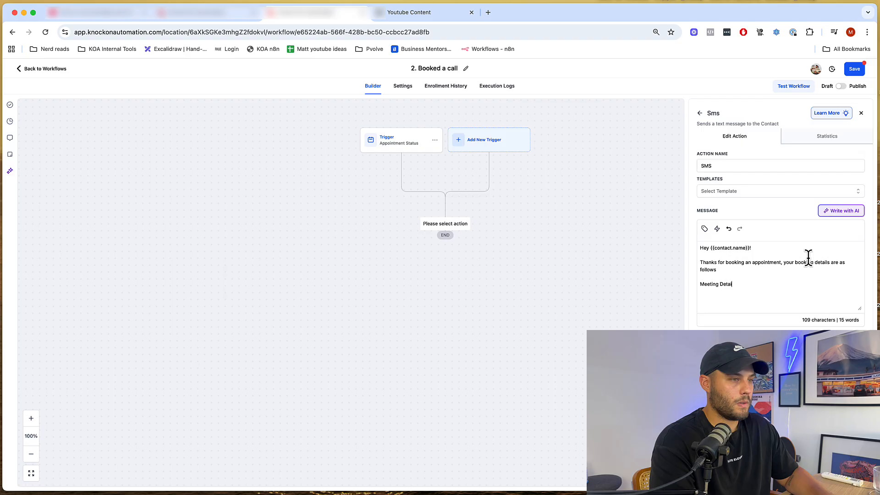
{"action": "type", "text": "\""}
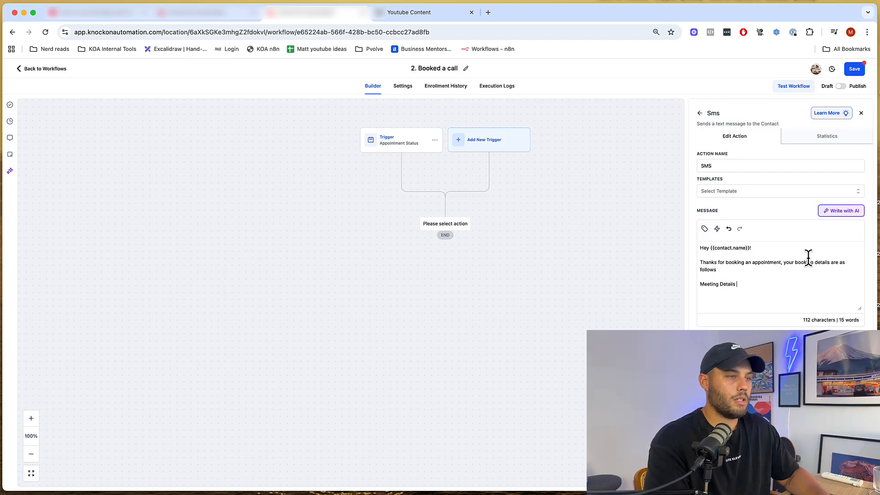
{"action": "type", "text": ":"}
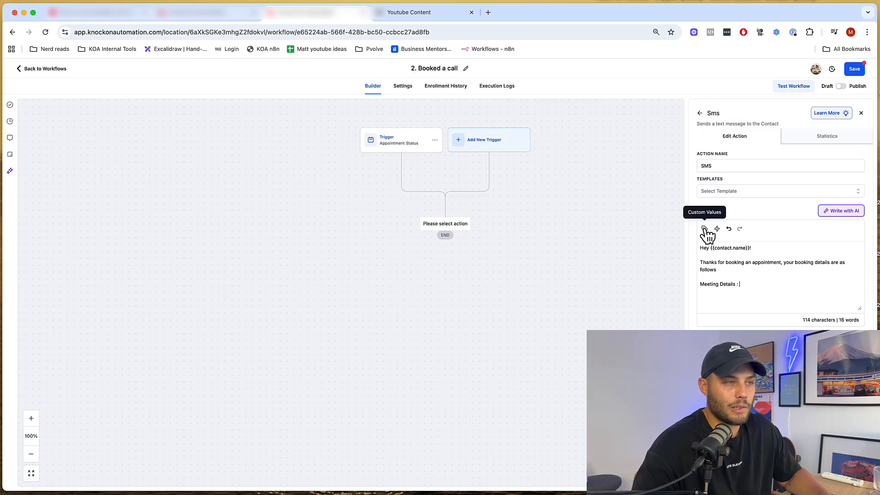
- Insert {{appointment.start_time}} after Meeting Details in the SMS
{"action": "left_click", "coordinate": [705, 229]}
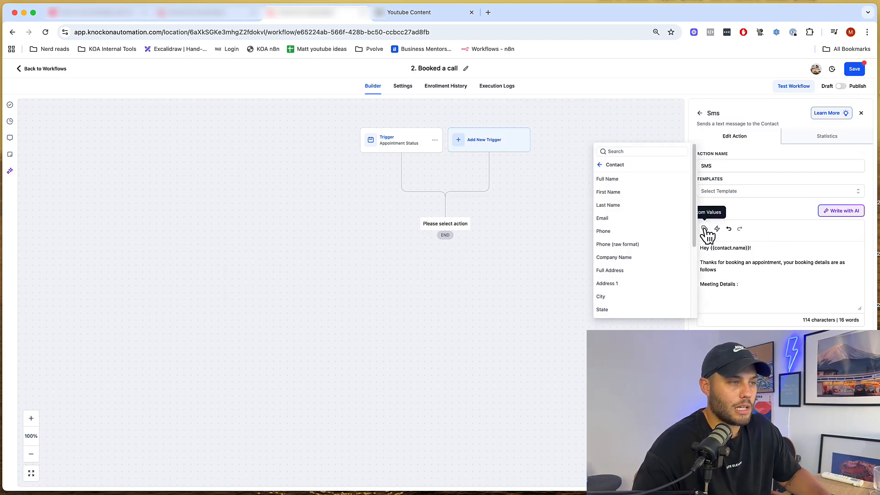
{"action": "left_click", "coordinate": [603, 166]}
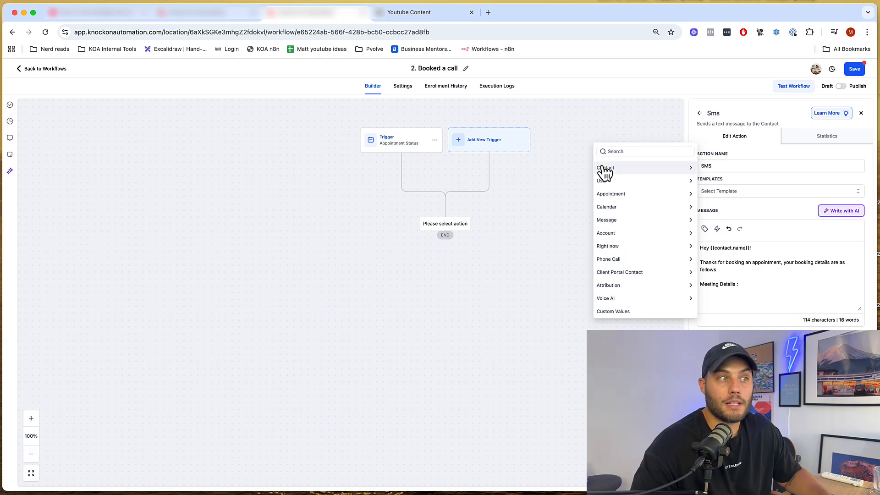
{"action": "left_click", "coordinate": [608, 196]}
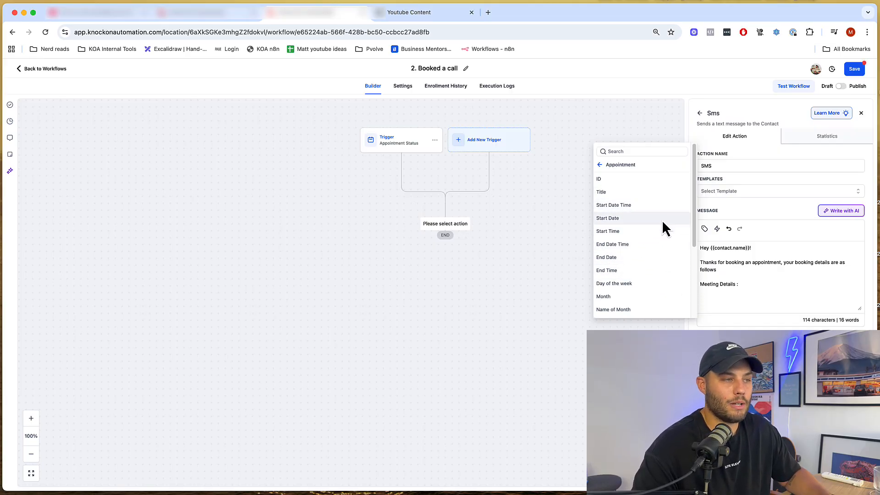
{"action": "scroll", "coordinate": [662, 224], "scroll_direction": "down", "scroll_amount": 2}
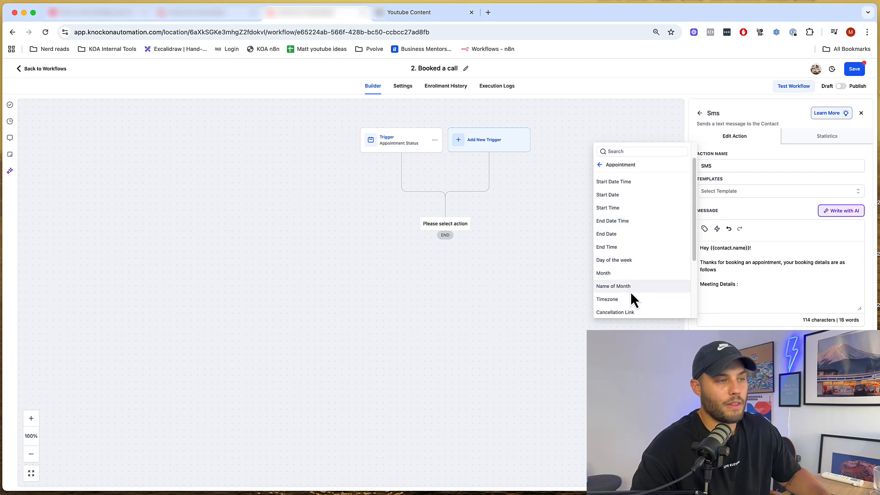
{"action": "scroll", "coordinate": [630, 289], "scroll_direction": "down", "scroll_amount": 2}
{"action": "scroll", "coordinate": [632, 275], "scroll_direction": "down", "scroll_amount": 3}
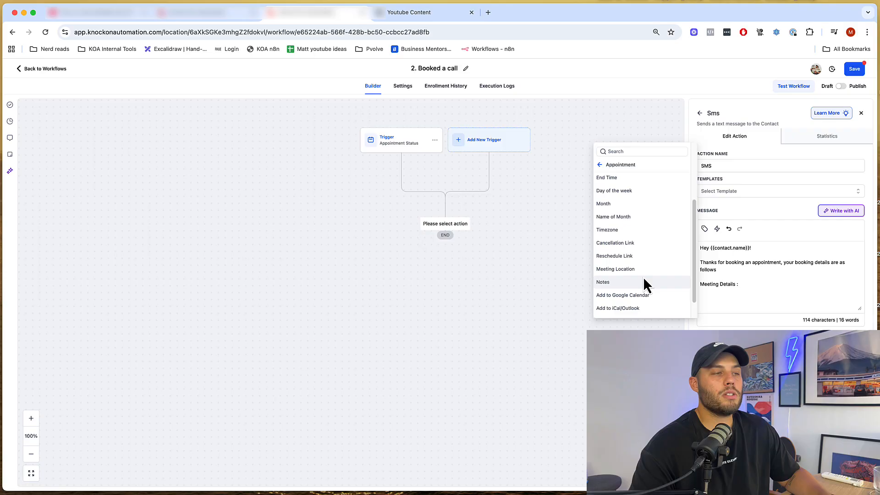
{"action": "scroll", "coordinate": [636, 260], "scroll_direction": "up", "scroll_amount": 5}
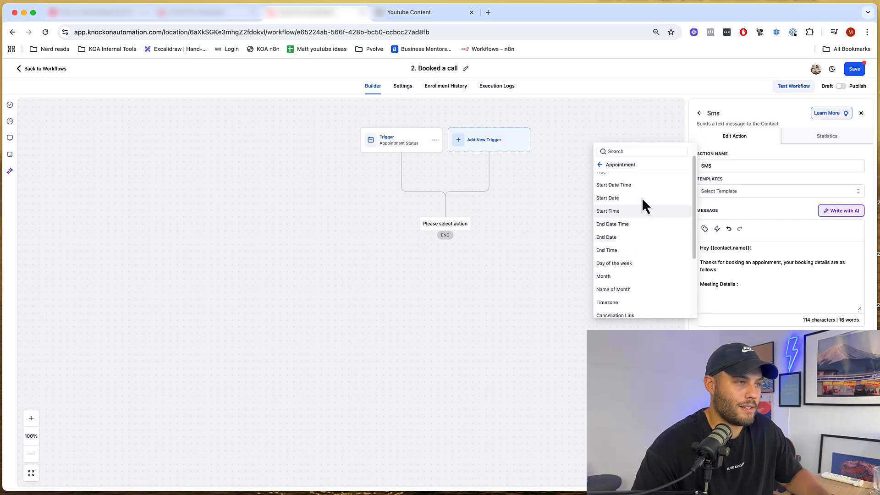
{"action": "left_click", "coordinate": [643, 186]}
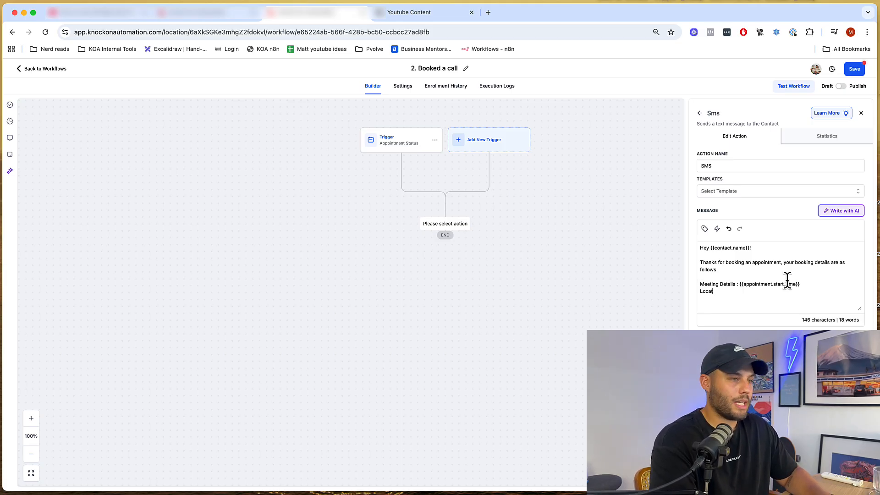
- Insert {{appointment.meeting_location}} after Location and save the SMS step
{"action": "left_click", "coordinate": [705, 229]}
{"action": "scroll", "coordinate": [637, 247], "scroll_direction": "down", "scroll_amount": 4}
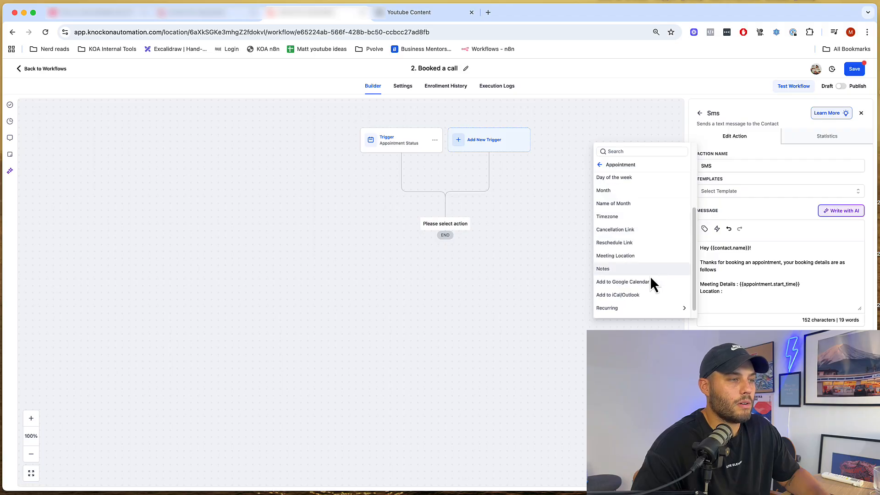
{"action": "left_click", "coordinate": [608, 257]}
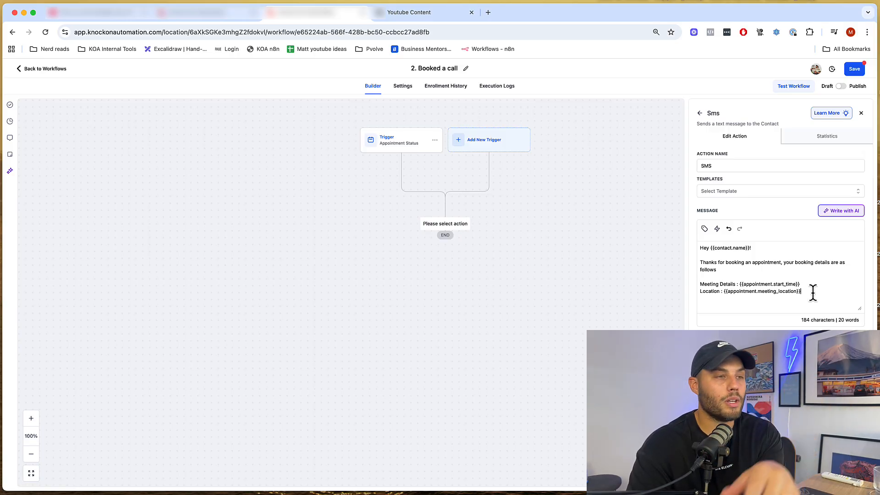
{"action": "left_click", "coordinate": [849, 484]}
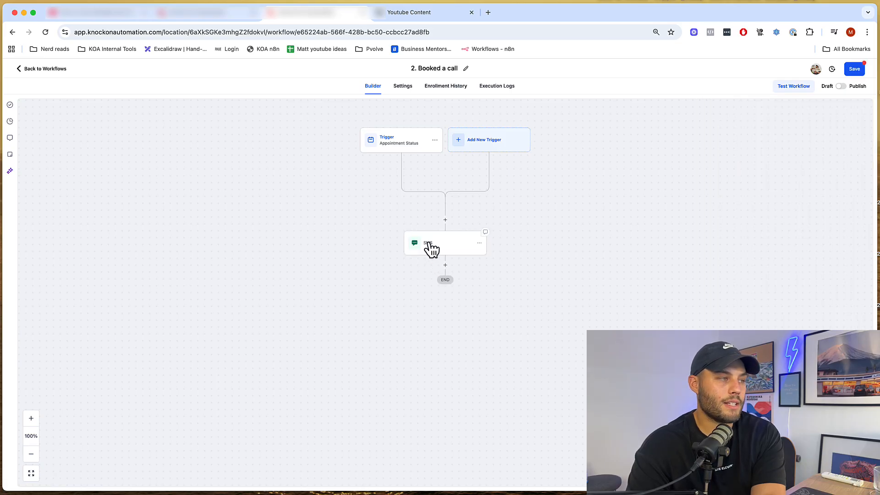
- Rename the SMS step to 'Confirmation SMS' and save it
{"action": "left_click", "coordinate": [431, 248]}
{"action": "double_click", "coordinate": [718, 164]}
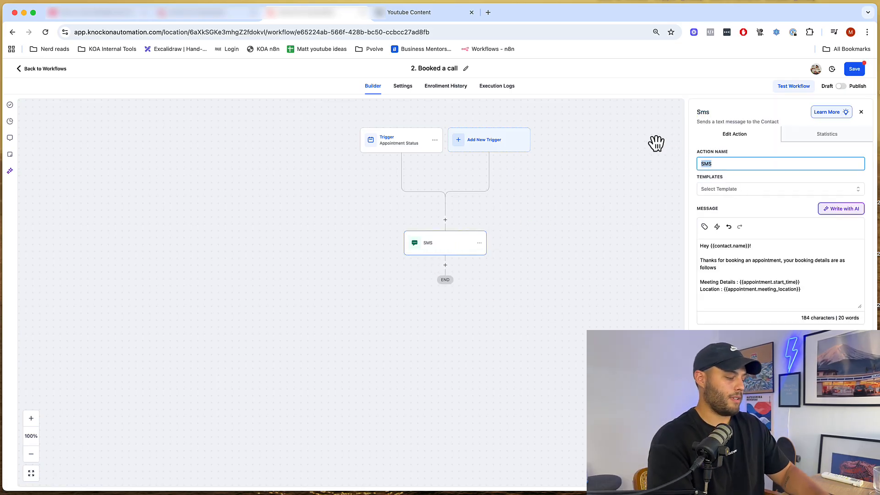
{"action": "type", "text": "Confirmaiton"}
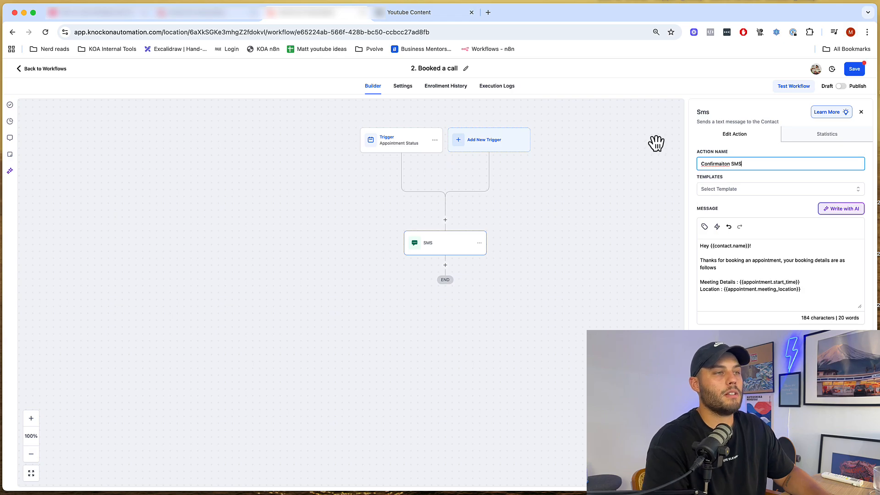
{"action": "right_click", "coordinate": [712, 163]}
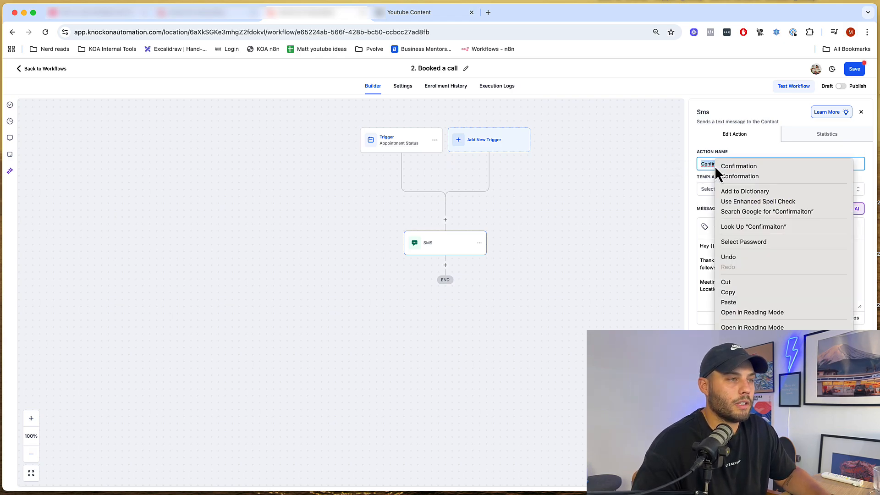
{"action": "left_click", "coordinate": [738, 176]}
{"action": "left_click", "coordinate": [849, 483]}
{"action": "left_click_drag", "start_coordinate": [568, 298], "coordinate": [595, 269]}
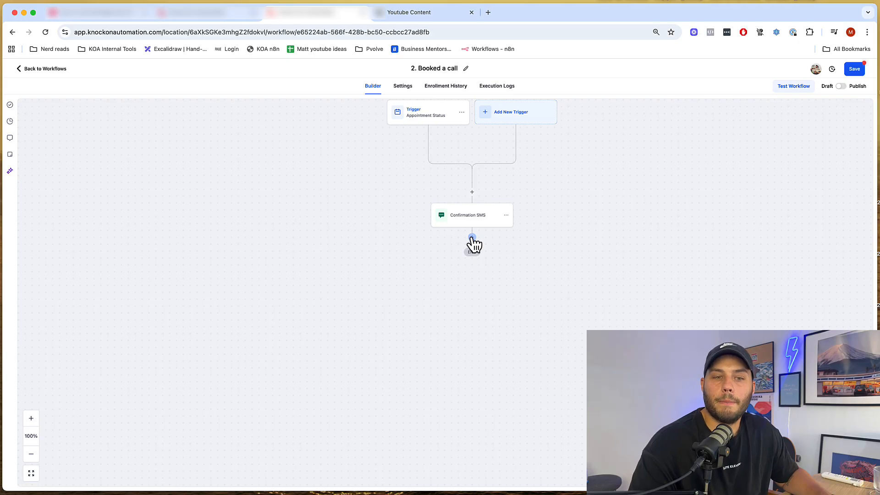
{"action": "scroll", "coordinate": [410, 277], "scroll_direction": "right", "scroll_amount": 1}
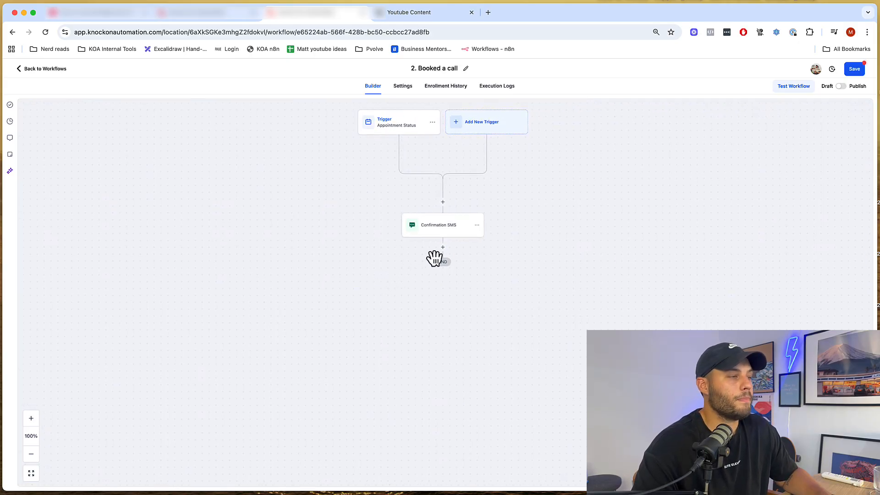
- Add a Wait step after Confirmation SMS set to 1 day before the appointment time
{"action": "left_click", "coordinate": [443, 248]}
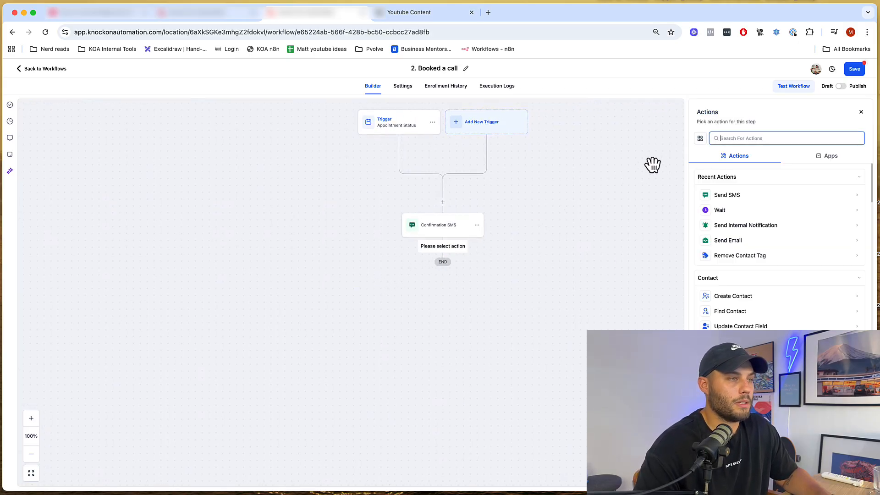
{"action": "left_click", "coordinate": [735, 209]}
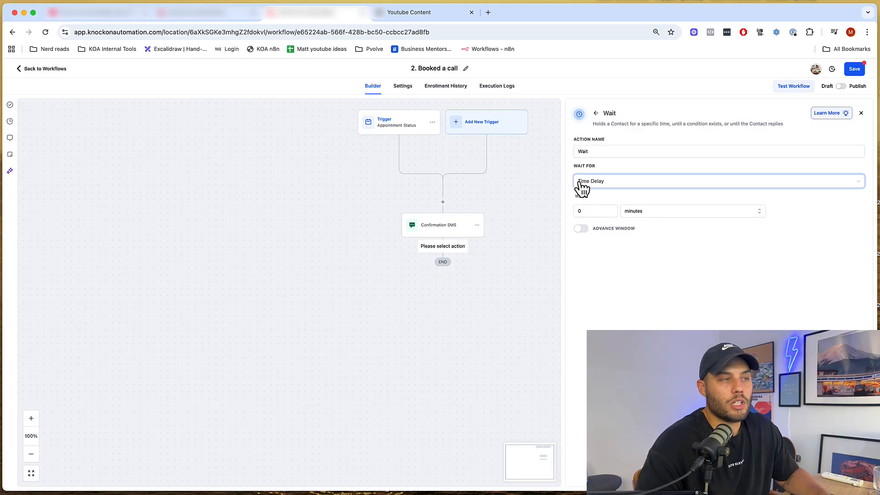
{"action": "left_click", "coordinate": [608, 184]}
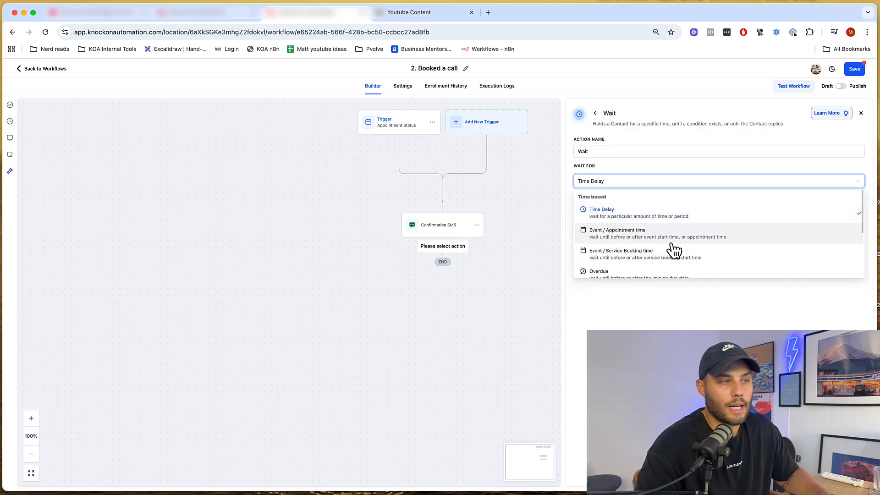
{"action": "left_click", "coordinate": [717, 238]}
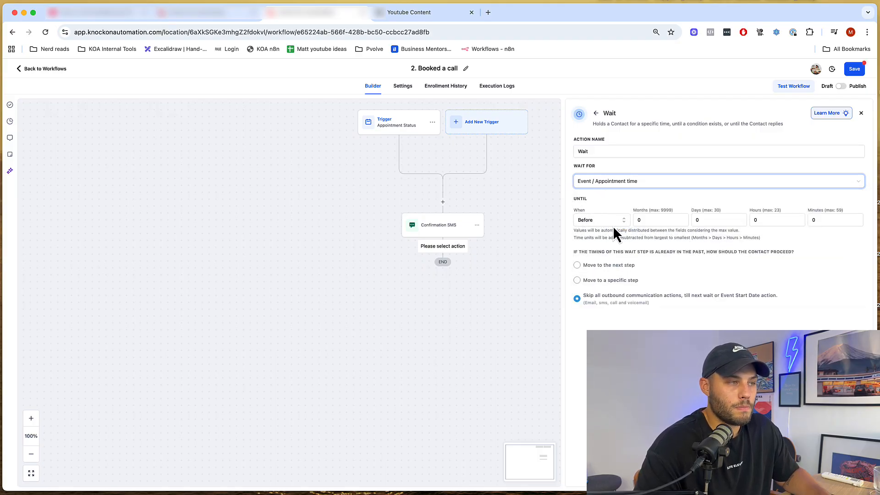
{"action": "left_click", "coordinate": [594, 221]}
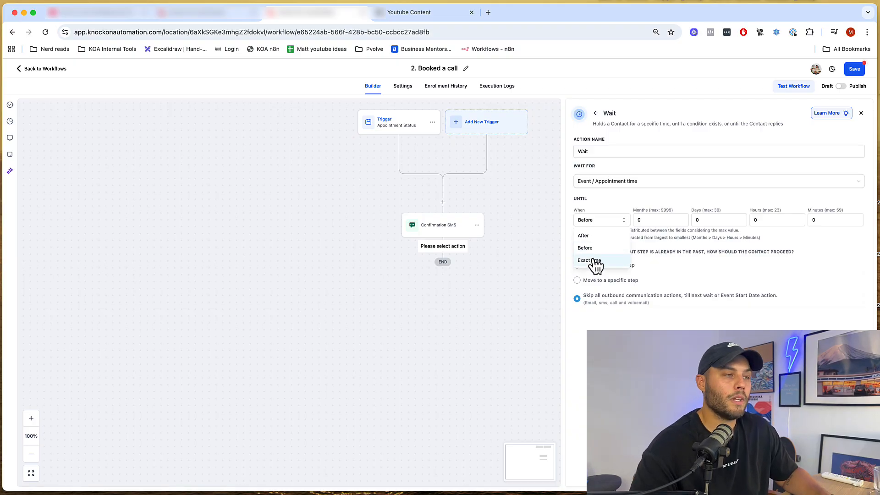
{"action": "left_click", "coordinate": [589, 248]}
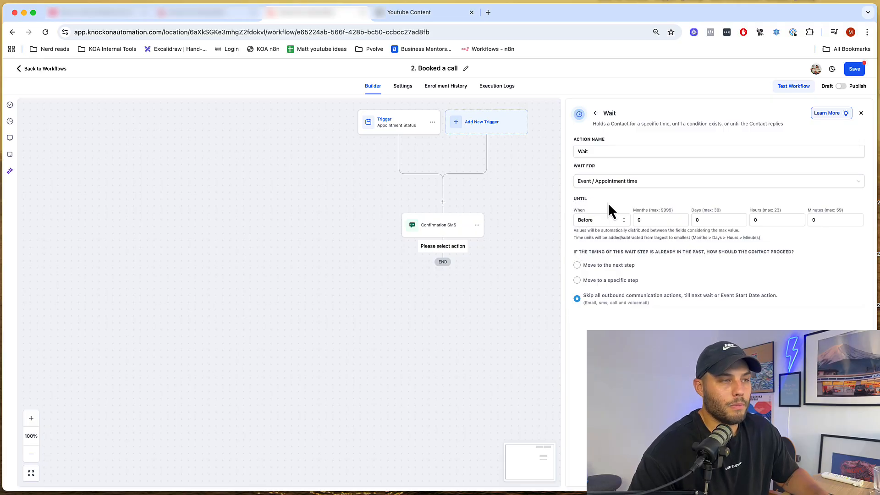
{"action": "left_click", "coordinate": [709, 220]}
{"action": "type", "text": "1"}
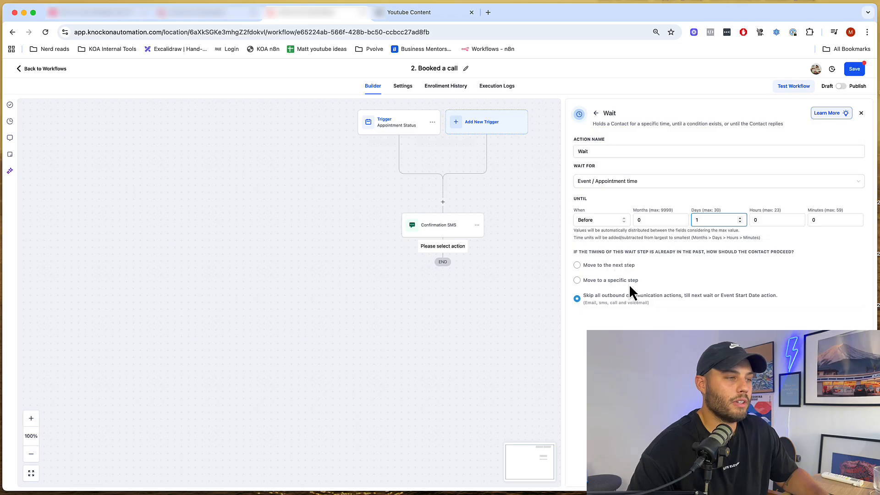
- Review the Wait step's past-timing options and save the step
{"action": "left_click_drag", "start_coordinate": [573, 251], "coordinate": [649, 259]}
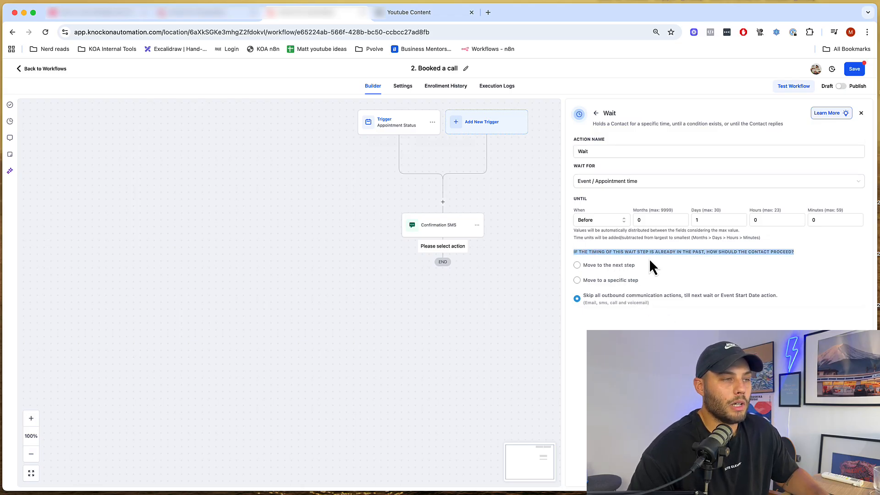
{"action": "left_click", "coordinate": [677, 350]}
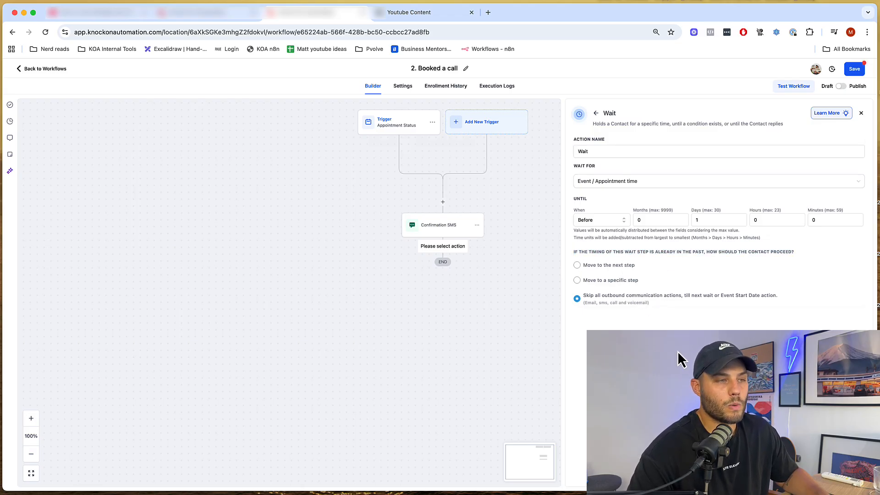
{"action": "left_click_drag", "start_coordinate": [716, 246], "coordinate": [845, 266]}
{"action": "left_click", "coordinate": [727, 315]}
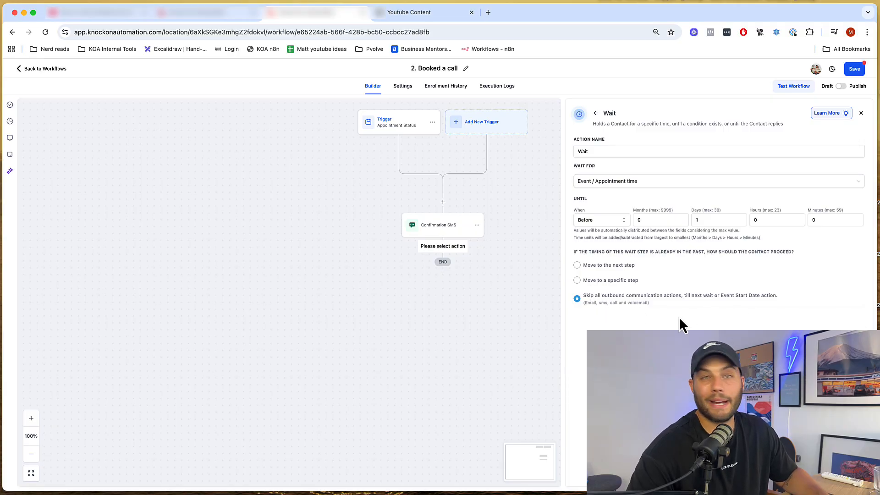
{"action": "left_click", "coordinate": [845, 481]}
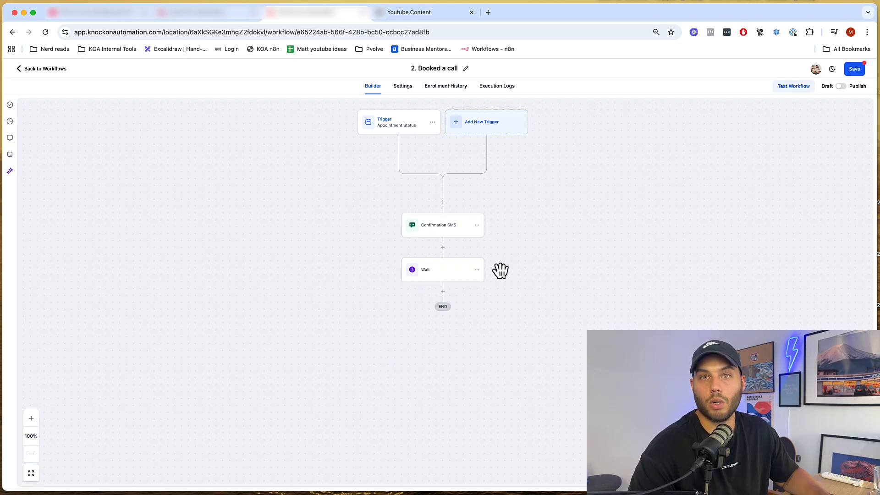
- Copy all actions from Confirmation SMS down and paste them below the Wait step
{"action": "left_click", "coordinate": [477, 225]}
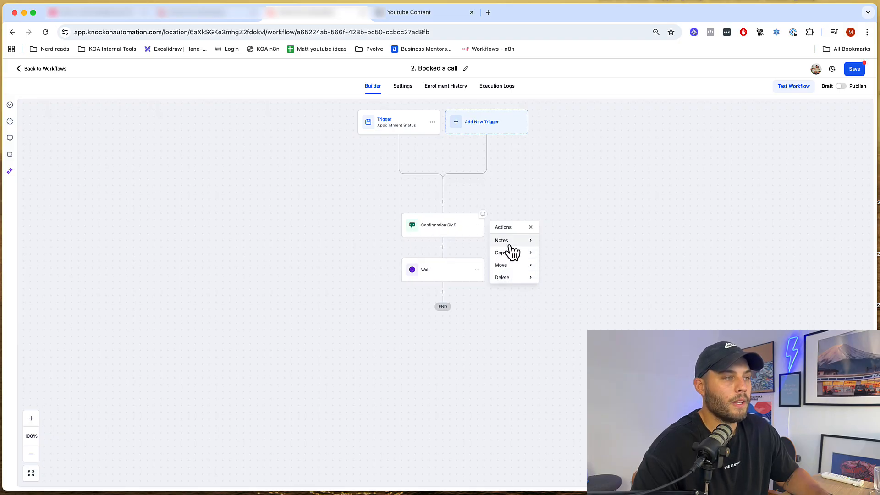
{"action": "left_click", "coordinate": [584, 251]}
{"action": "left_click", "coordinate": [524, 198]}
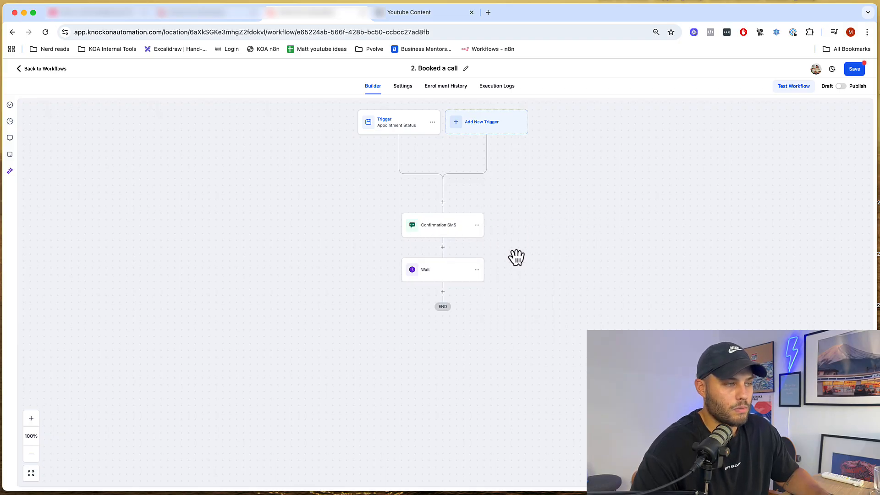
{"action": "left_click", "coordinate": [477, 225]}
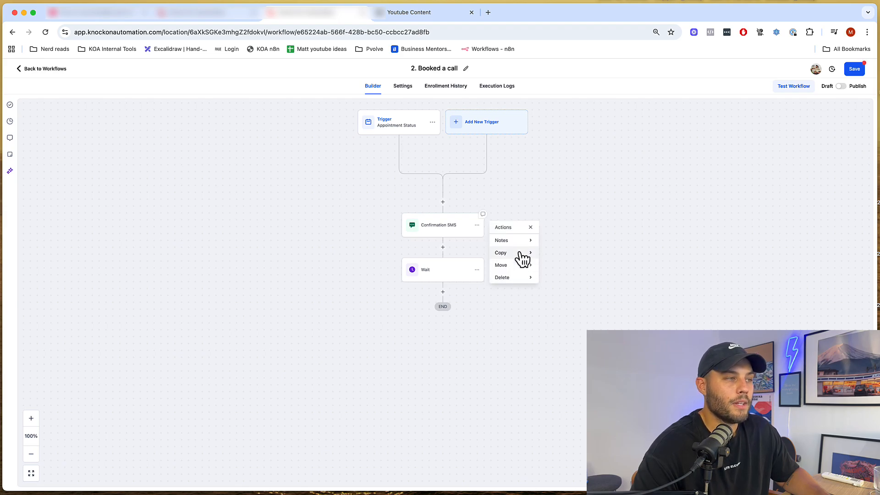
{"action": "left_click", "coordinate": [521, 252]}
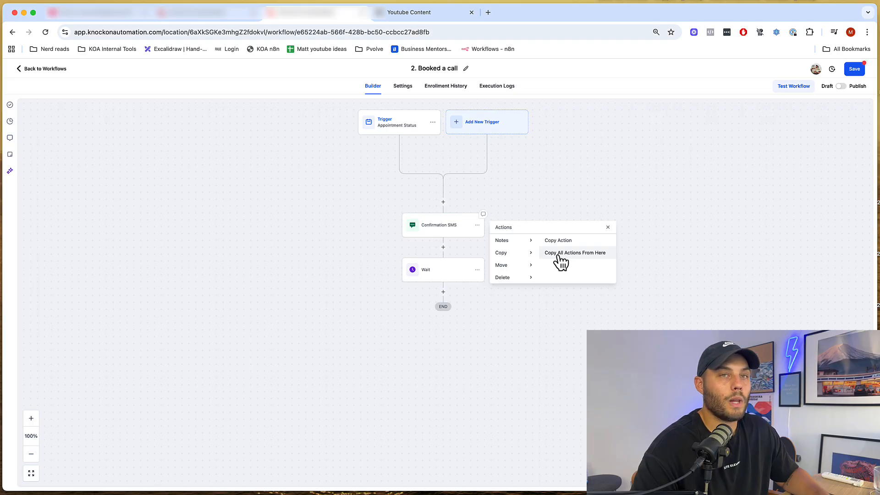
{"action": "left_click", "coordinate": [560, 253]}
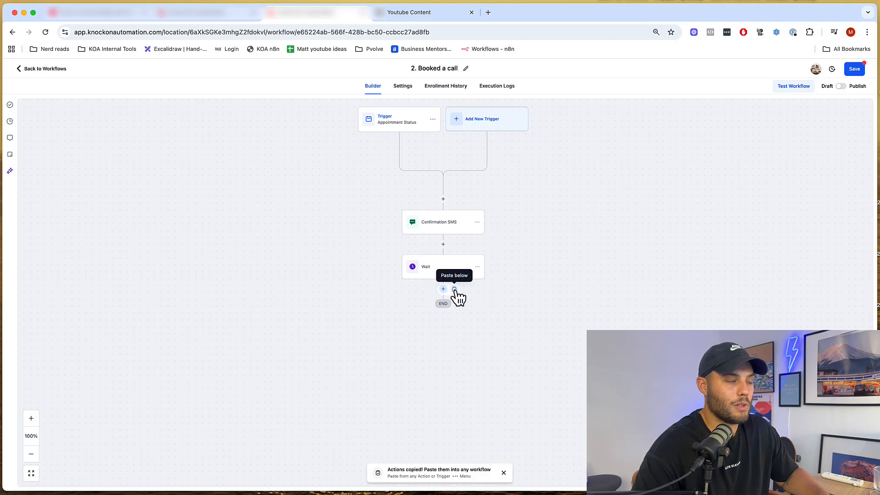
{"action": "left_click", "coordinate": [454, 289]}
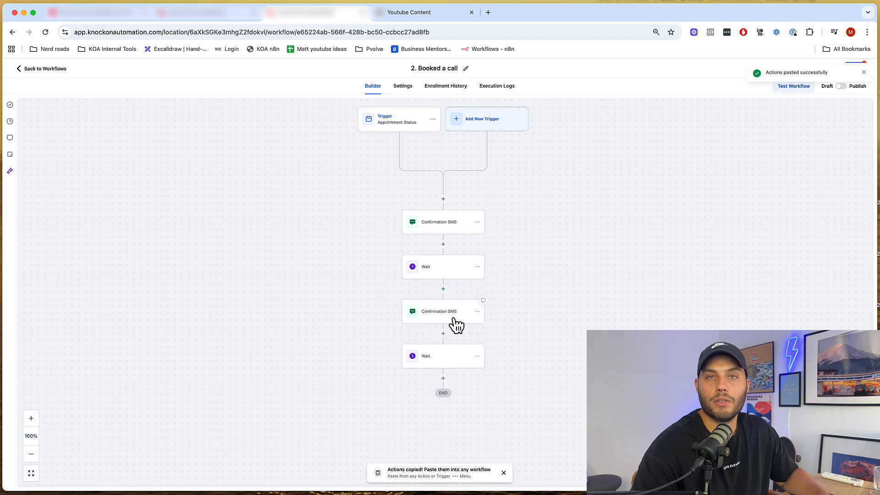
{"action": "left_click_drag", "start_coordinate": [542, 307], "coordinate": [532, 275]}
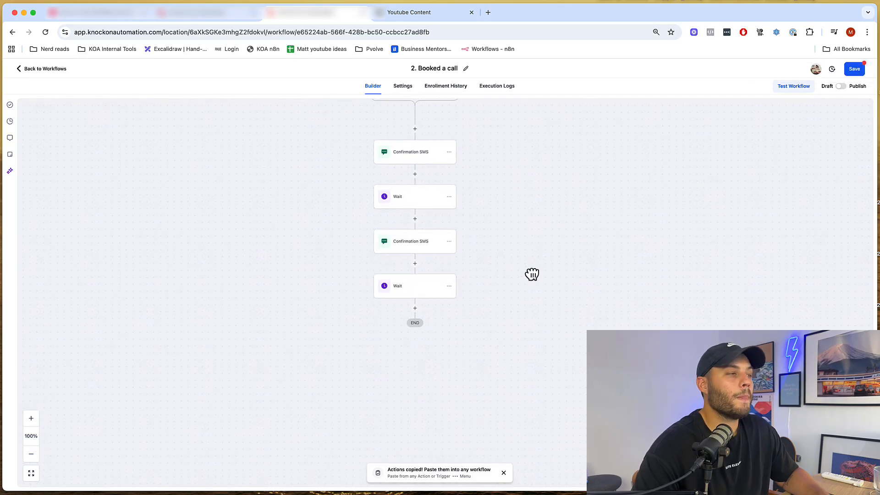
- Replace the booking text with '! Just a quick reminder for our appointment tomorrow,'
{"action": "left_click", "coordinate": [407, 255]}
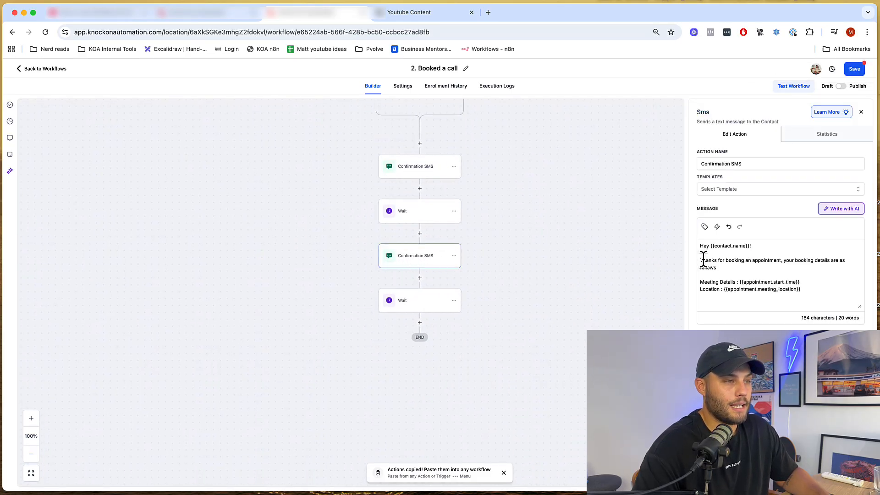
{"action": "left_click_drag", "start_coordinate": [722, 267], "coordinate": [696, 247]}
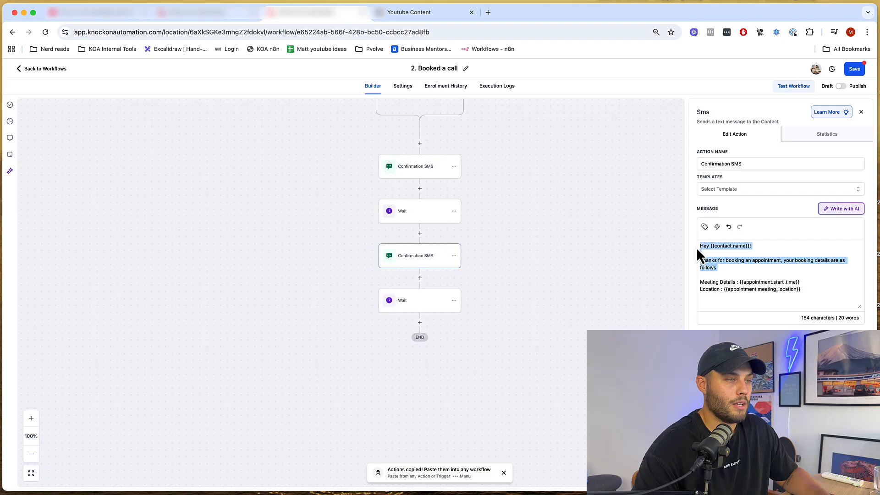
{"action": "key", "text": "BackSpace"}
{"action": "type", "text": "! "}
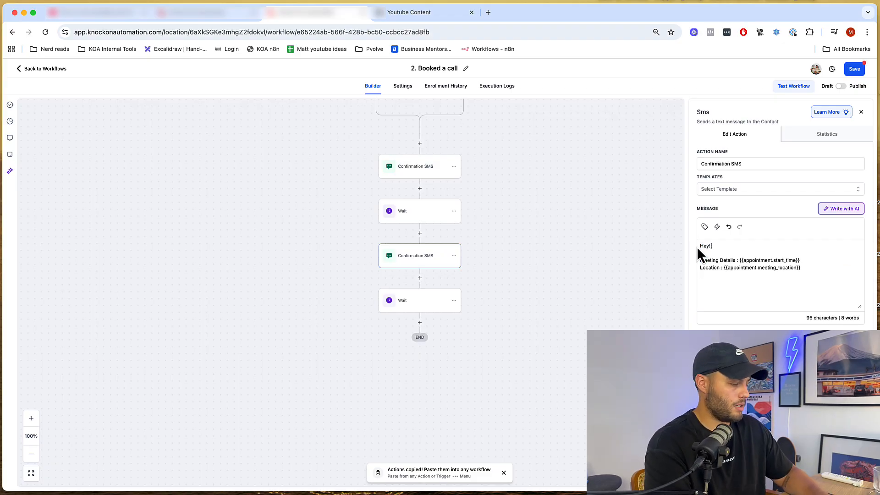
{"action": "type", "text": "Just a quick "}
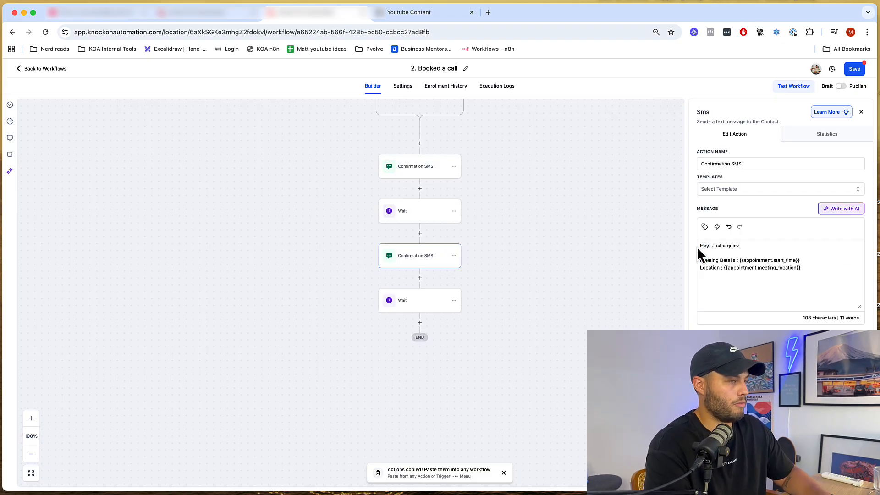
{"action": "type", "text": "reminder o"}
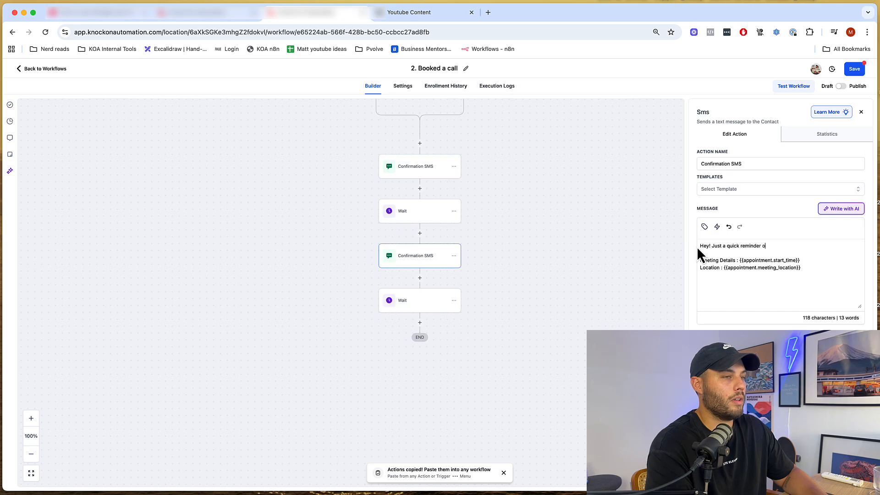
{"action": "key", "text": "BackSpace"}
{"action": "type", "text": "for our ap"}
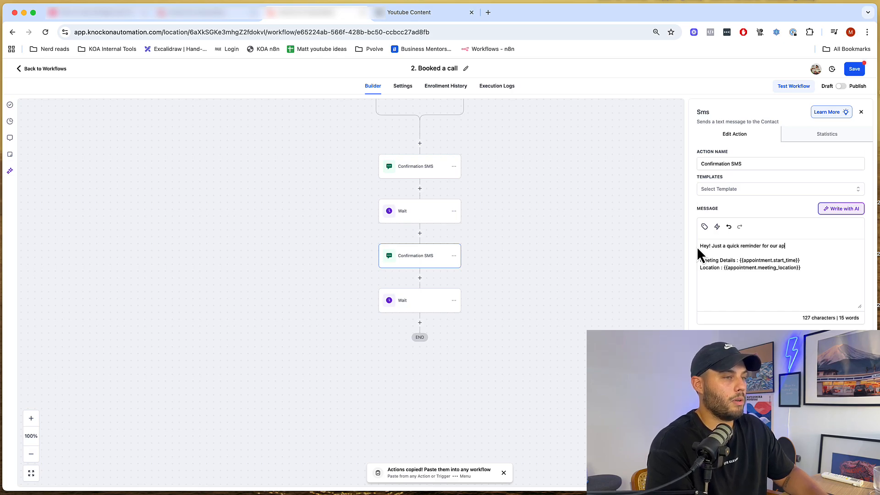
{"action": "type", "text": "pointment tomorr"}
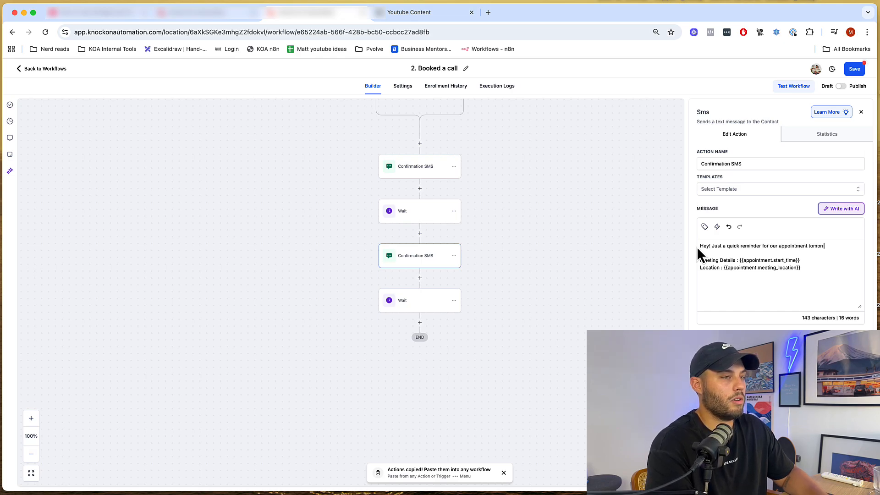
{"action": "type", "text": "ow,"}
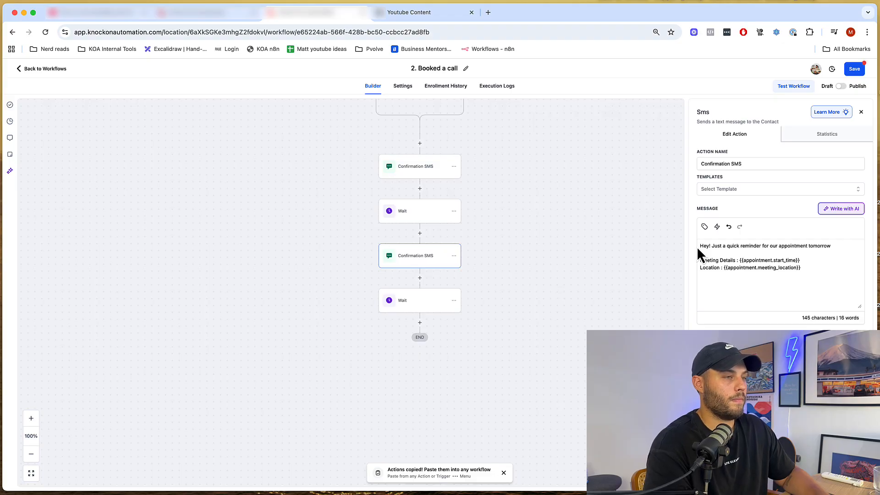
- Add 'Thanks' and the sender's name as a sign-off, then save the reminder
{"action": "key", "text": "Return"}
{"action": "key", "text": "Return"}
{"action": "type", "text": "Thakns"}
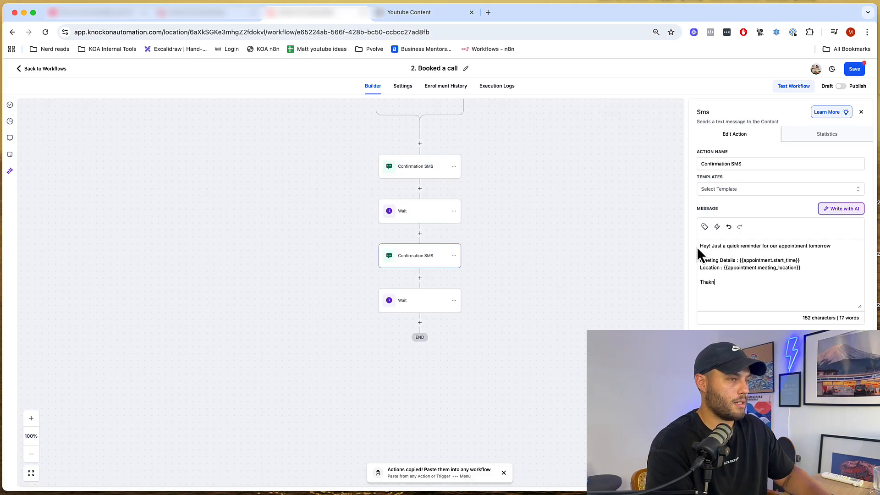
{"action": "key", "text": "BackSpace"}
{"action": "key", "text": "BackSpace"}
{"action": "key", "text": "BackSpace"}
{"action": "type", "text": "nks"}
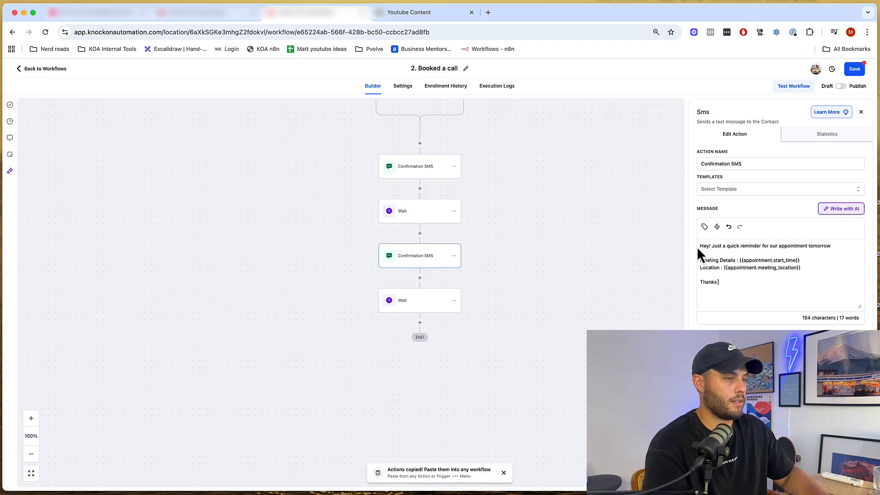
{"action": "key", "text": "Return"}
{"action": "type", "text": "Matt"}
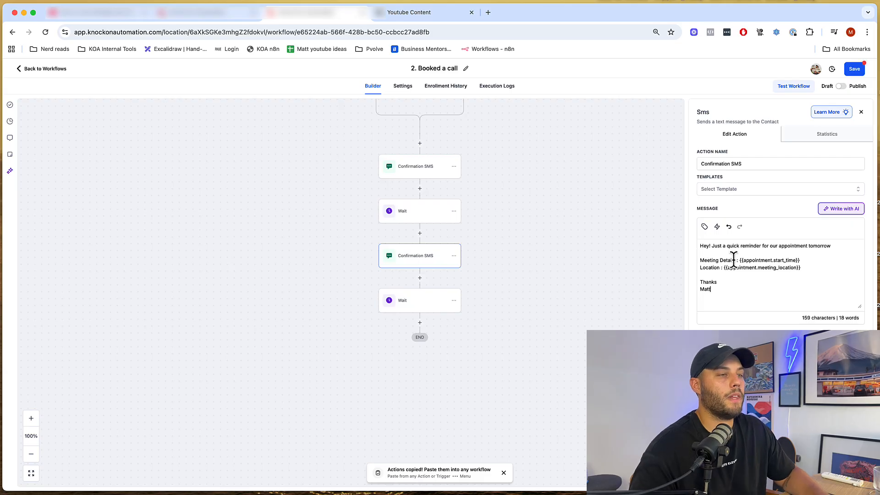
{"action": "left_click", "coordinate": [849, 483]}
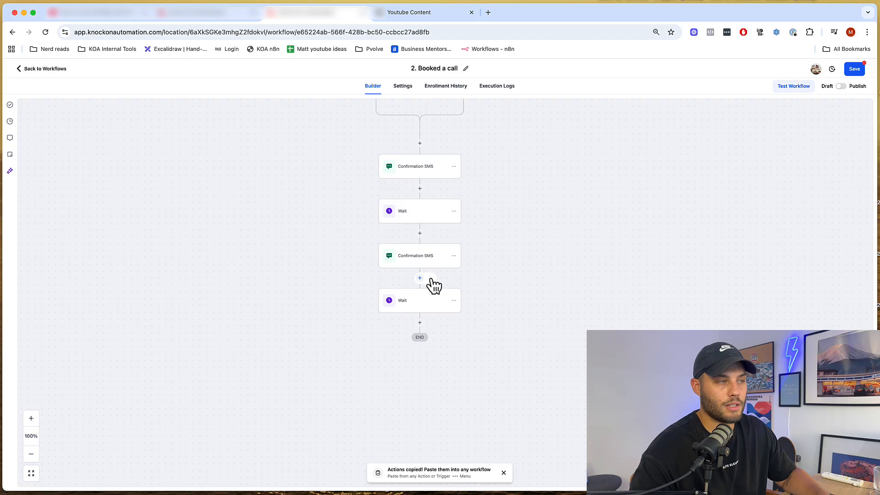
- Change the second Wait step from 1 day to 4 hours before the appointment
{"action": "left_click", "coordinate": [423, 303]}
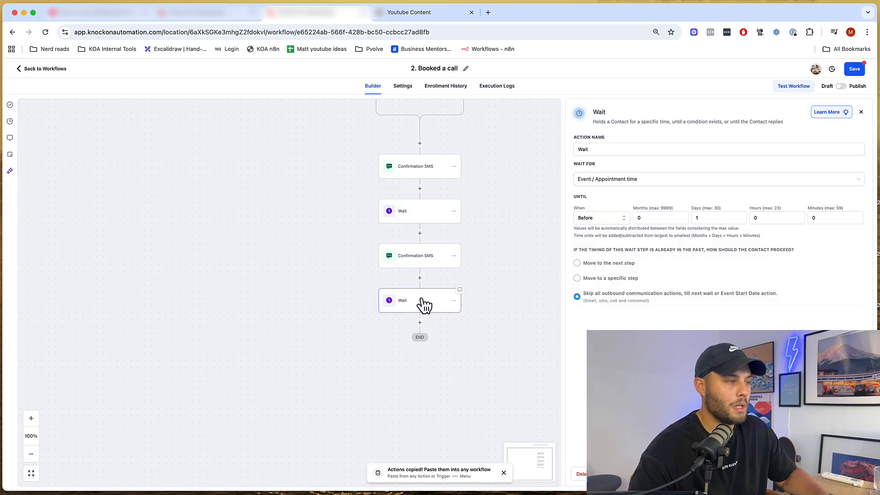
{"action": "double_click", "coordinate": [697, 218]}
{"action": "key", "text": "BackSpace"}
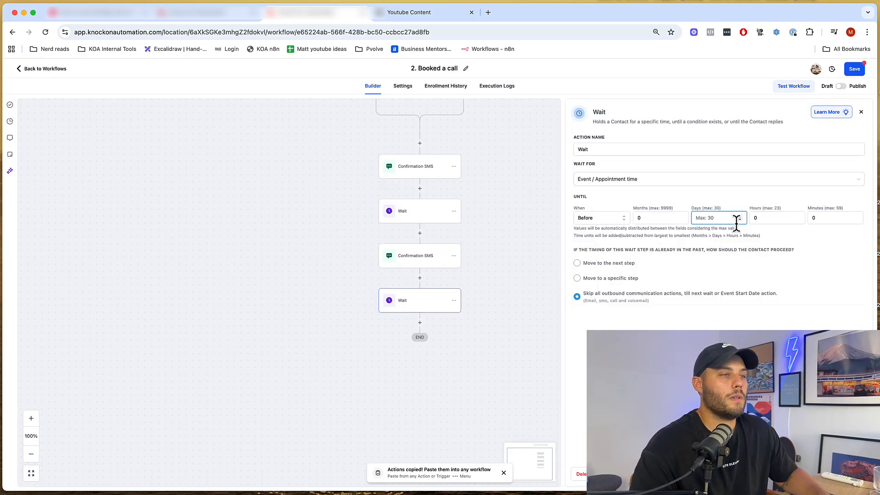
{"action": "left_click", "coordinate": [763, 215]}
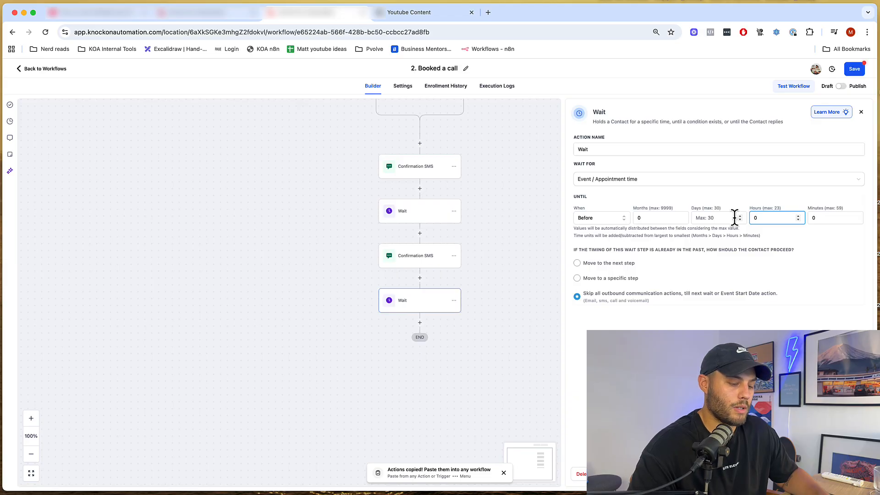
{"action": "type", "text": "4"}
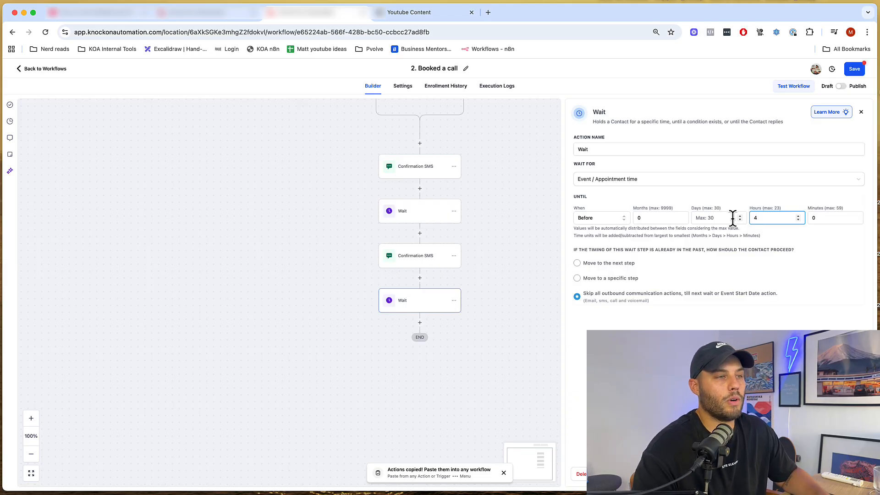
{"action": "left_click", "coordinate": [449, 346]}
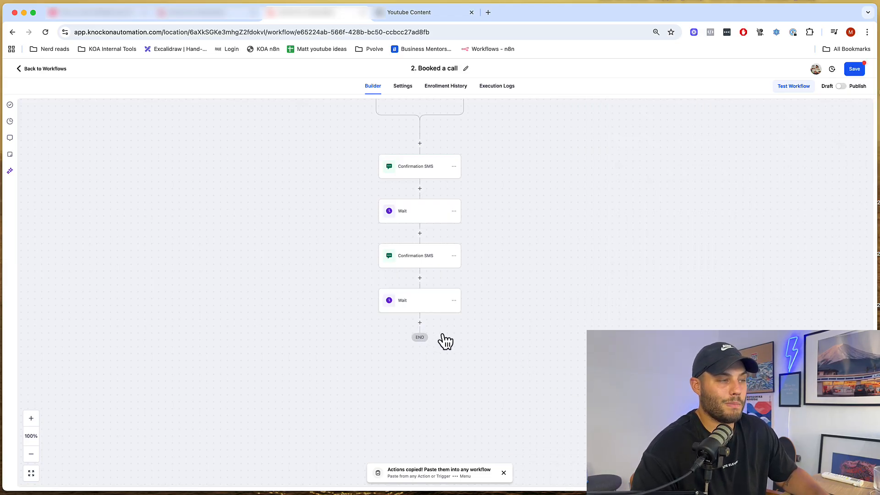
- Paste another SMS and Wait pair before END and replace the thank-you paragraph with 'Not long until our appointment today'
{"action": "left_click", "coordinate": [427, 326]}
{"action": "left_click", "coordinate": [416, 352]}
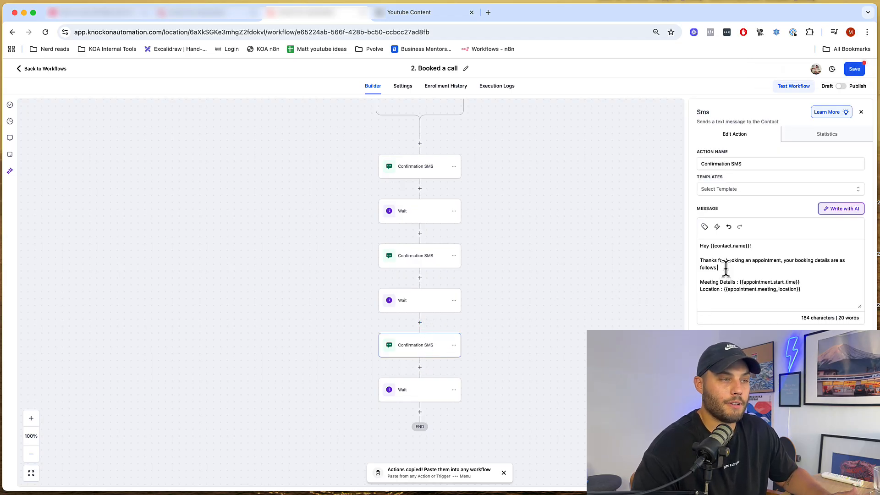
{"action": "left_click_drag", "start_coordinate": [723, 266], "coordinate": [689, 262]}
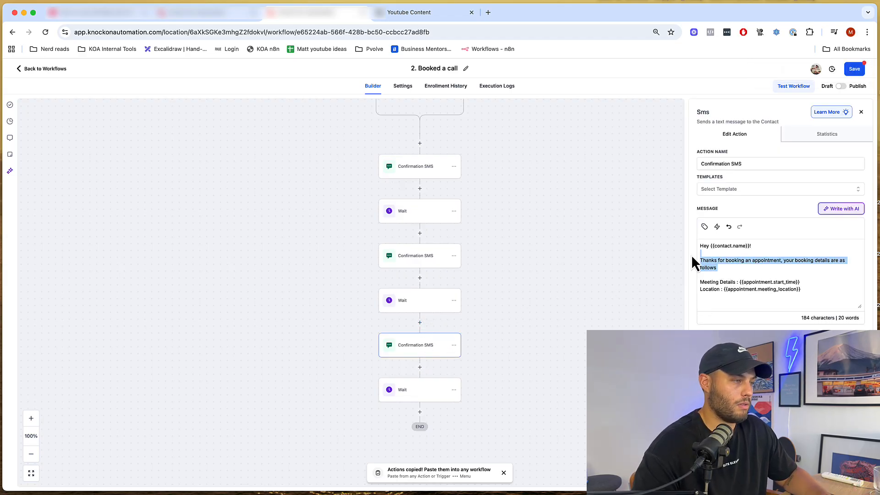
{"action": "key", "text": "BackSpace"}
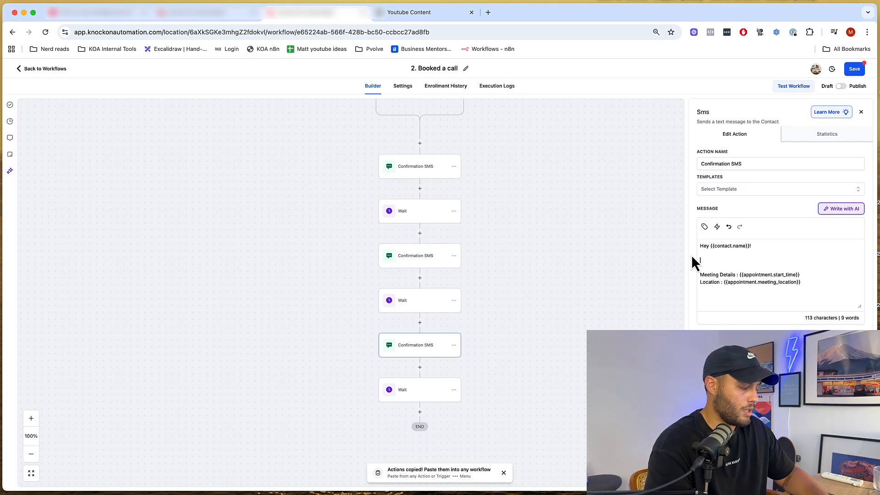
{"action": "type", "text": "He"}
{"action": "key", "text": "BackSpace"}
{"action": "key", "text": "BackSpace"}
{"action": "key", "text": "BackSpace"}
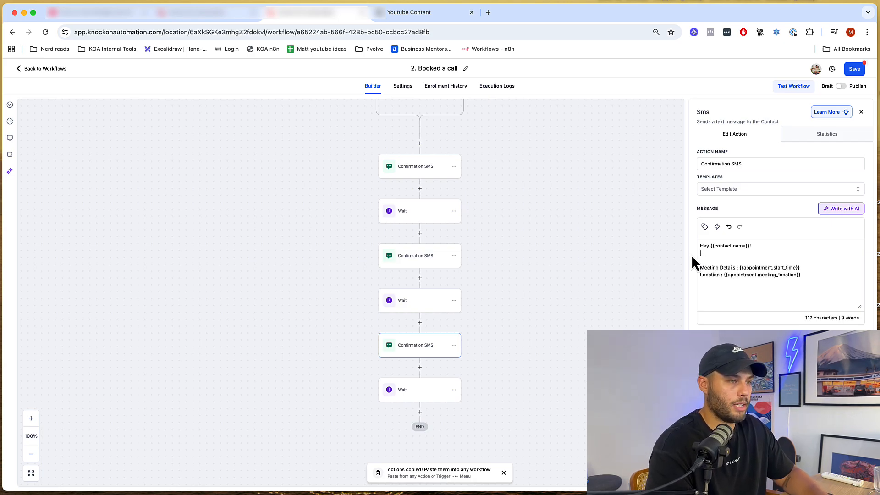
{"action": "type", "text": "Not long unt"}
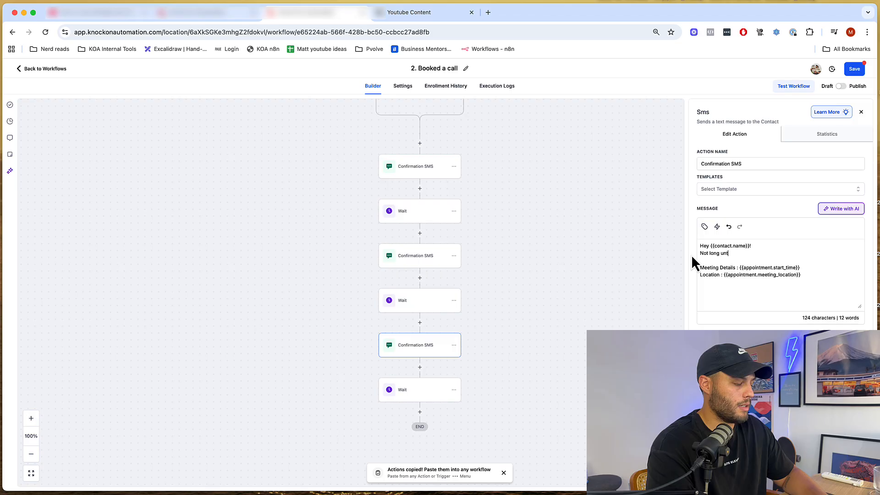
{"action": "type", "text": "il our appointm"}
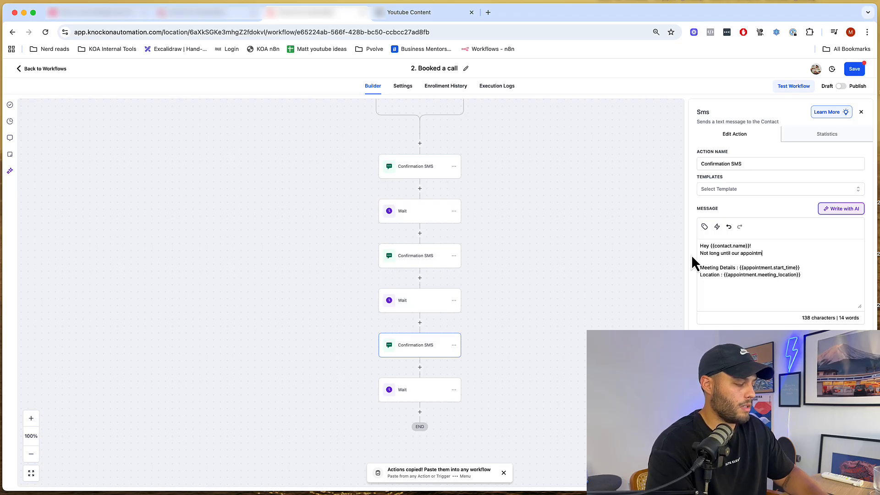
{"action": "type", "text": "ent today!"}
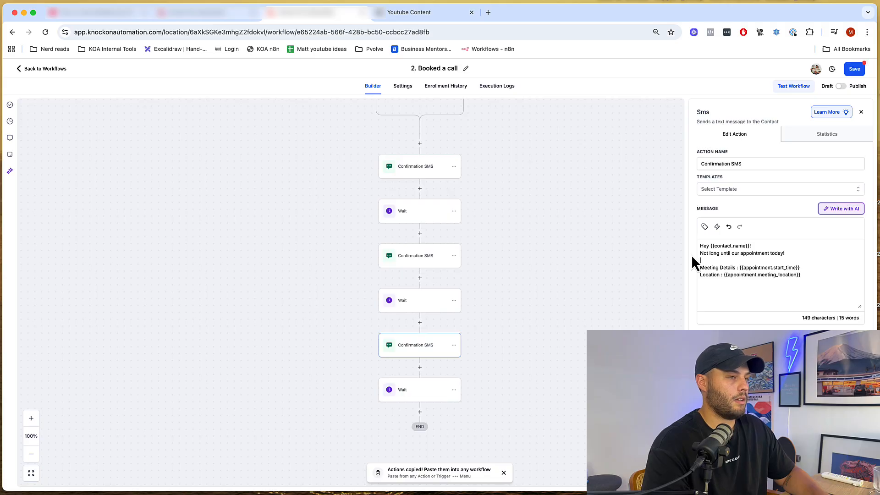
- End the message with 'Chat soon!' and save it
{"action": "key", "text": "super+Down"}
{"action": "key", "text": "Return"}
{"action": "key", "text": "Return"}
{"action": "type", "text": "Cha"}
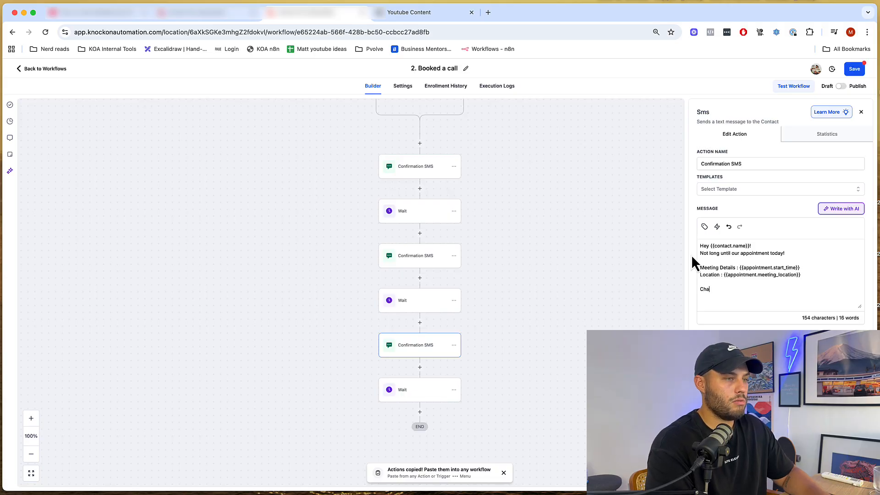
{"action": "type", "text": "t soon!"}
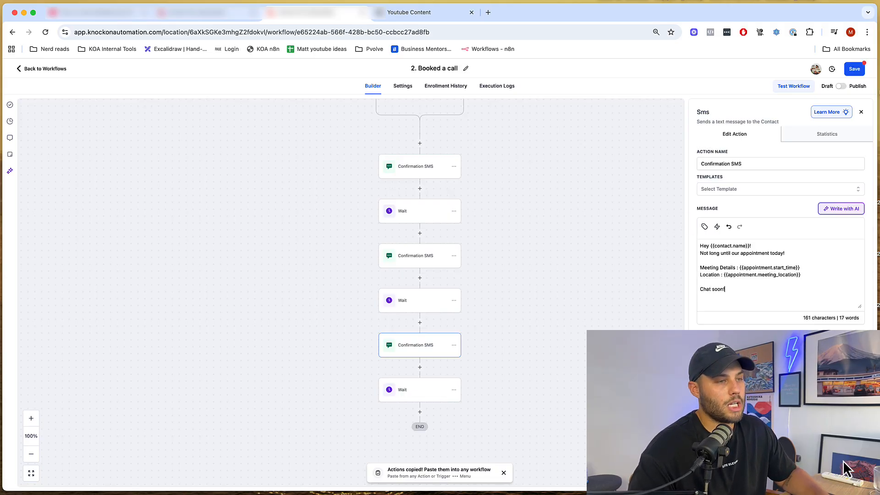
{"action": "left_click", "coordinate": [848, 481]}
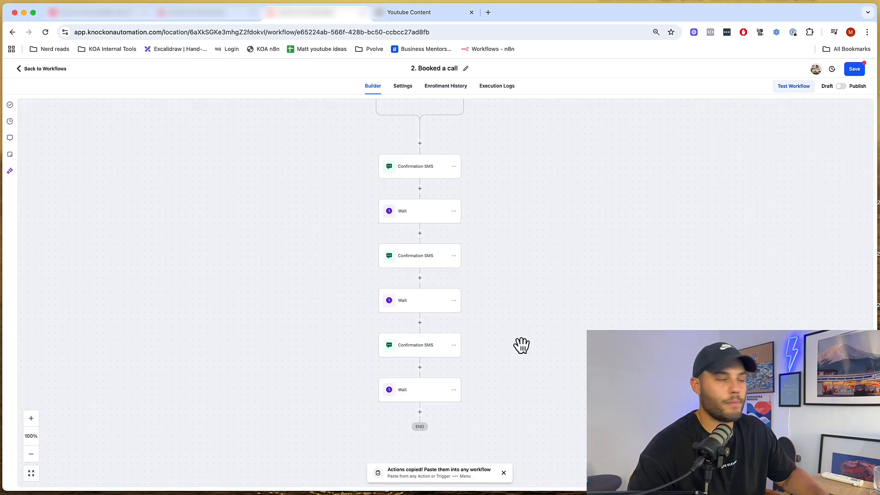
- Paste the copied SMS and Wait pair below the last Wait step
{"action": "left_click_drag", "start_coordinate": [565, 357], "coordinate": [559, 232]}
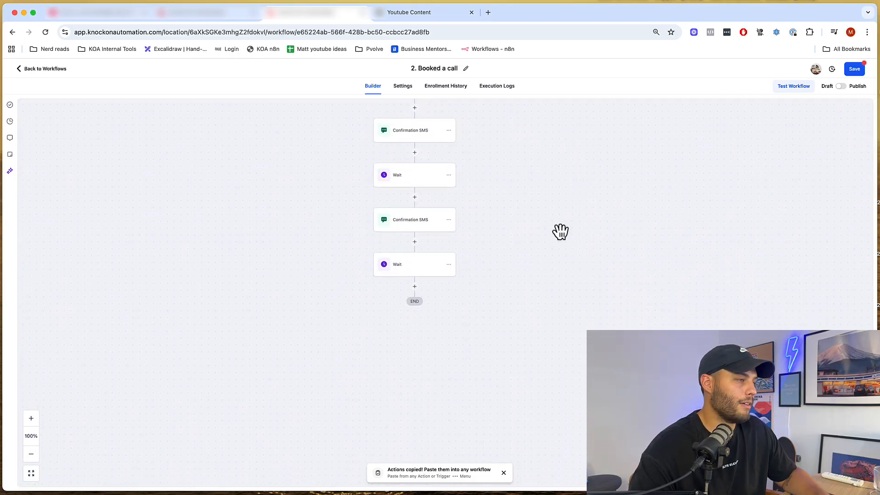
{"action": "left_click", "coordinate": [449, 219]}
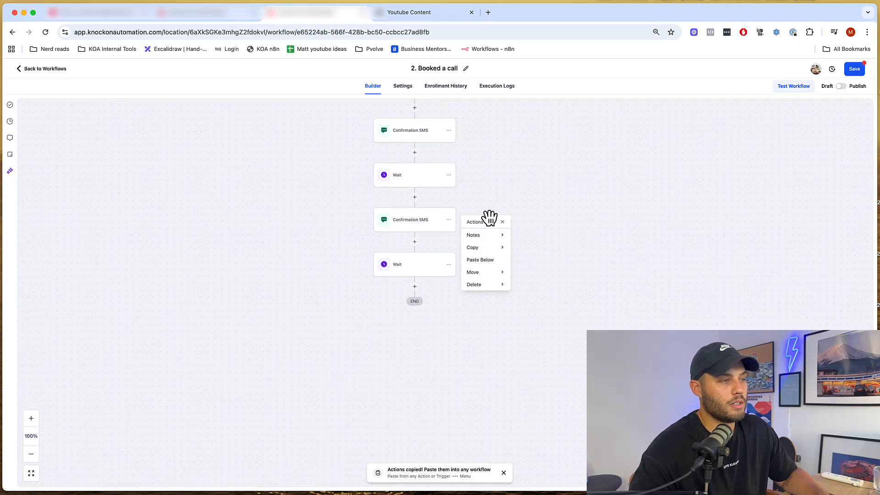
{"action": "left_click", "coordinate": [495, 196]}
{"action": "left_click", "coordinate": [420, 294]}
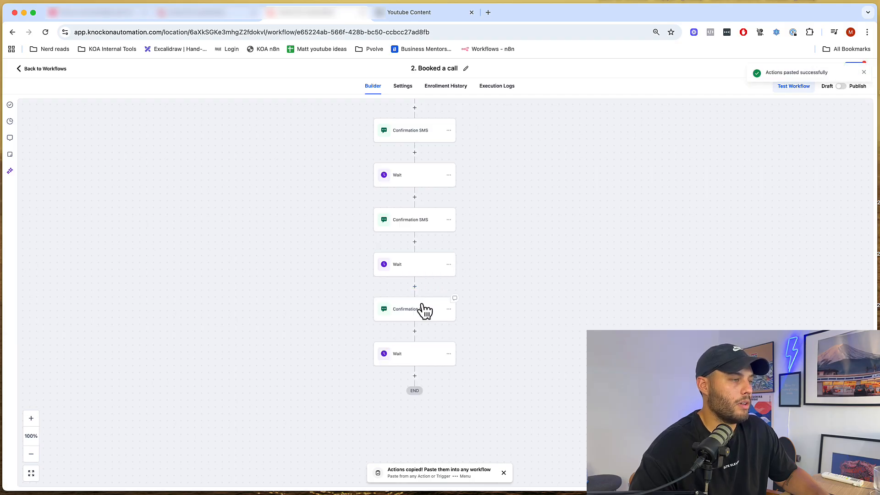
{"action": "left_click", "coordinate": [422, 308]}
- Remove the one-day delay from the Wait before the newest SMS and save it
{"action": "left_click", "coordinate": [414, 264]}
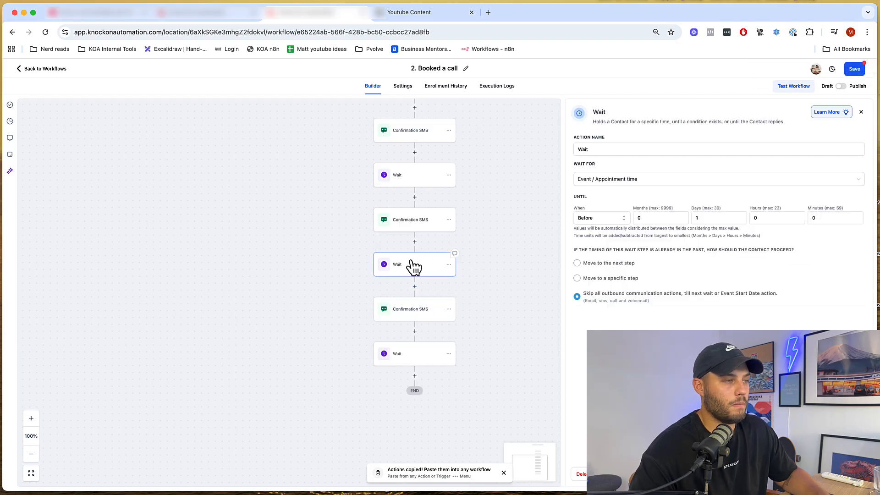
{"action": "left_click_drag", "start_coordinate": [484, 192], "coordinate": [472, 249]}
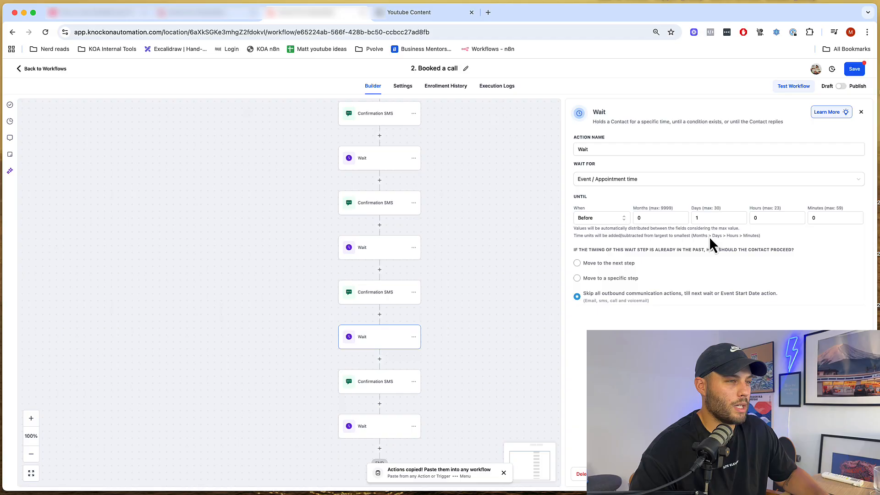
{"action": "left_click", "coordinate": [715, 218]}
{"action": "key", "text": "BackSpace"}
{"action": "left_click", "coordinate": [820, 219]}
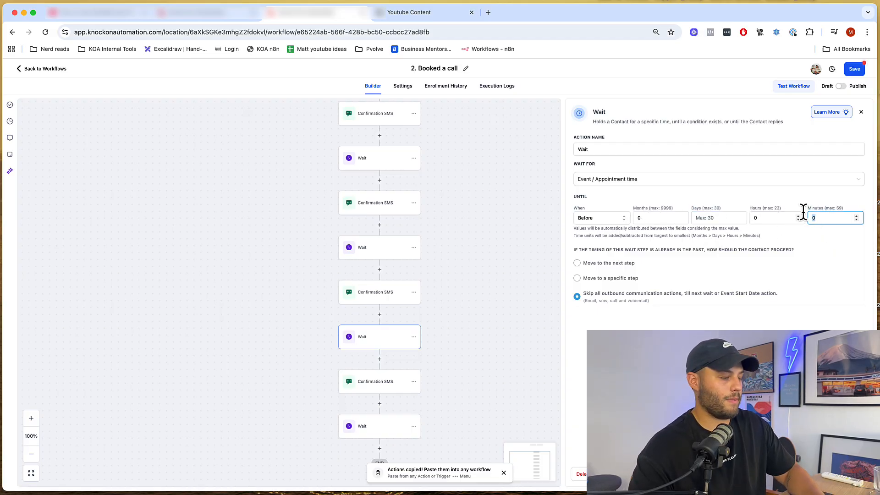
{"action": "left_click", "coordinate": [846, 475]}
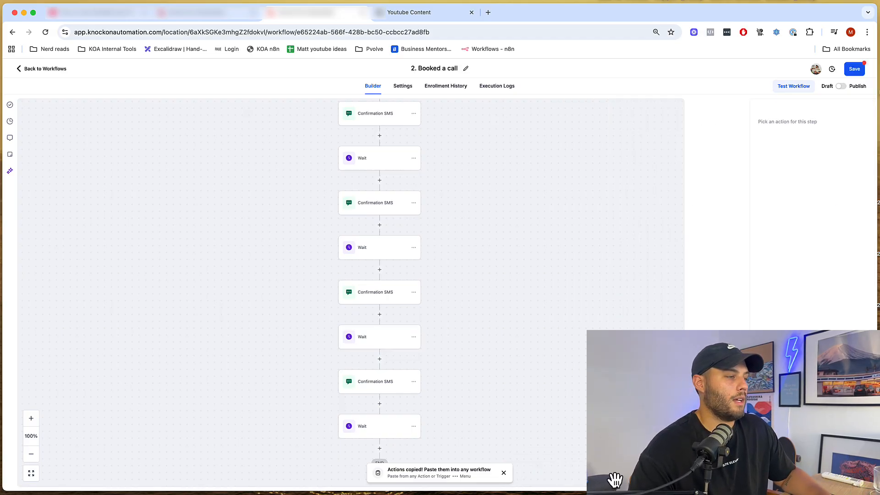
- Reword the newest Confirmation SMS to open with 'We go live in 5!' and save it
{"action": "left_click", "coordinate": [375, 379]}
{"action": "left_click_drag", "start_coordinate": [742, 266], "coordinate": [620, 222]}
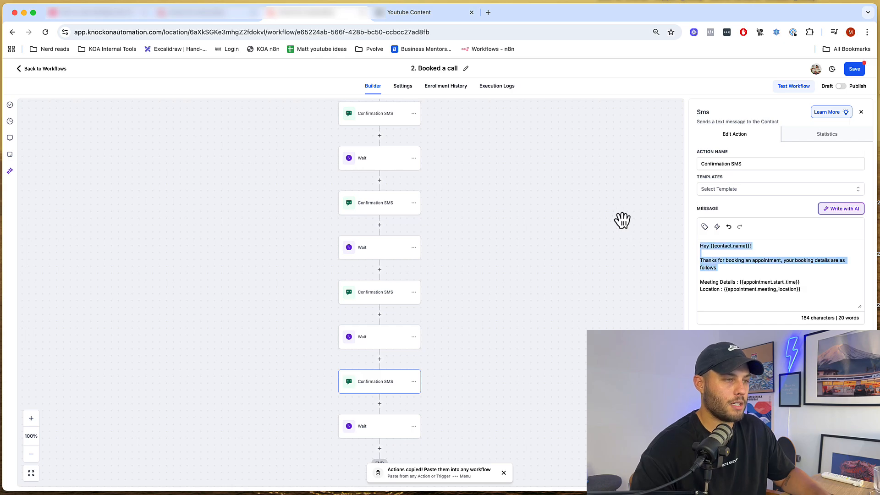
{"action": "type", "text": "We go live i"}
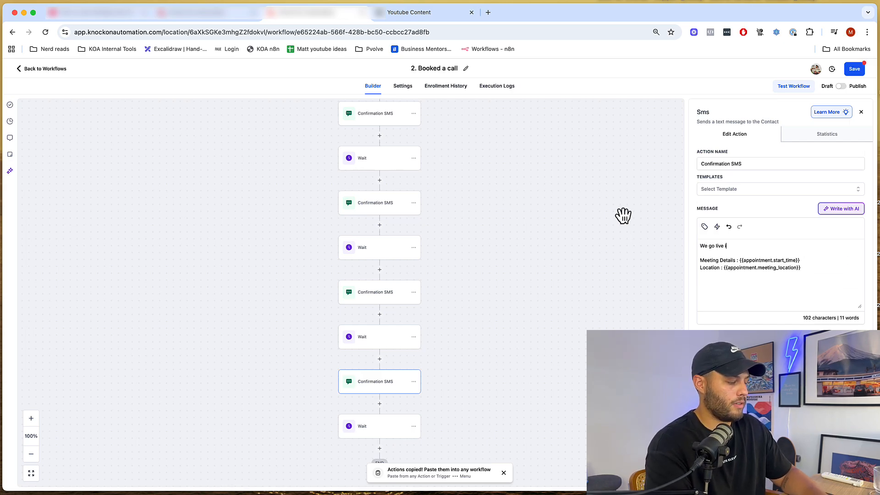
{"action": "type", "text": "n 5"}
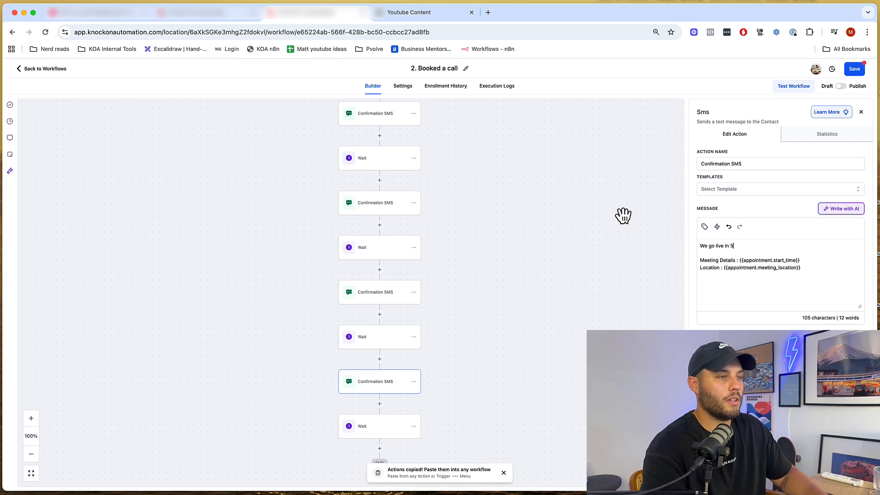
{"action": "type", "text": "!"}
{"action": "left_click", "coordinate": [838, 473]}
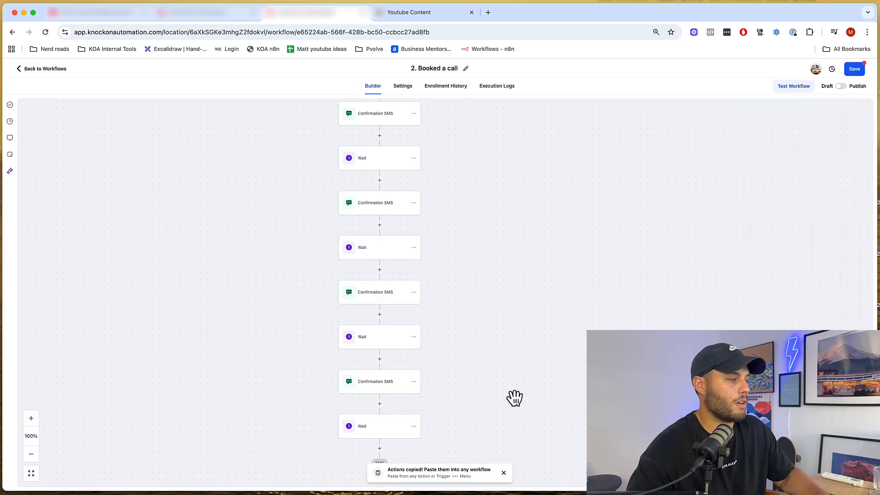
{"action": "scroll", "coordinate": [509, 390], "scroll_direction": "down", "scroll_amount": 3}
- Make the final Wait count one day after the appointment instead of before
{"action": "left_click", "coordinate": [394, 315]}
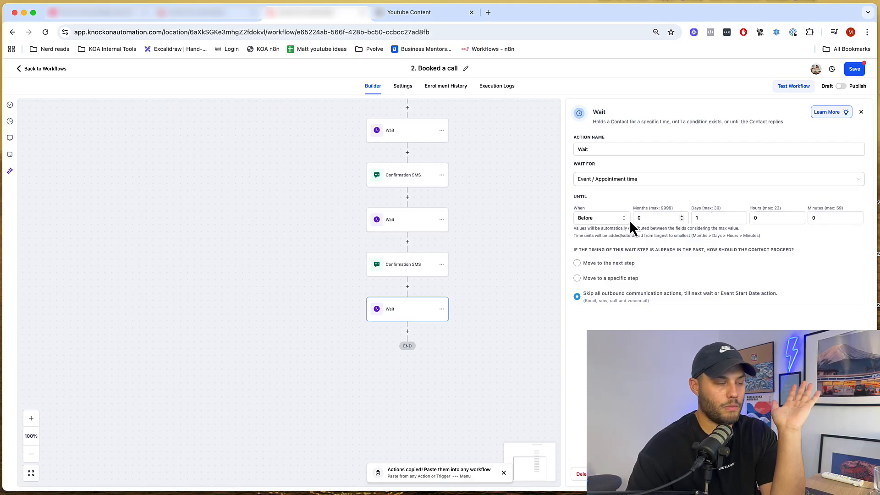
{"action": "left_click", "coordinate": [593, 221]}
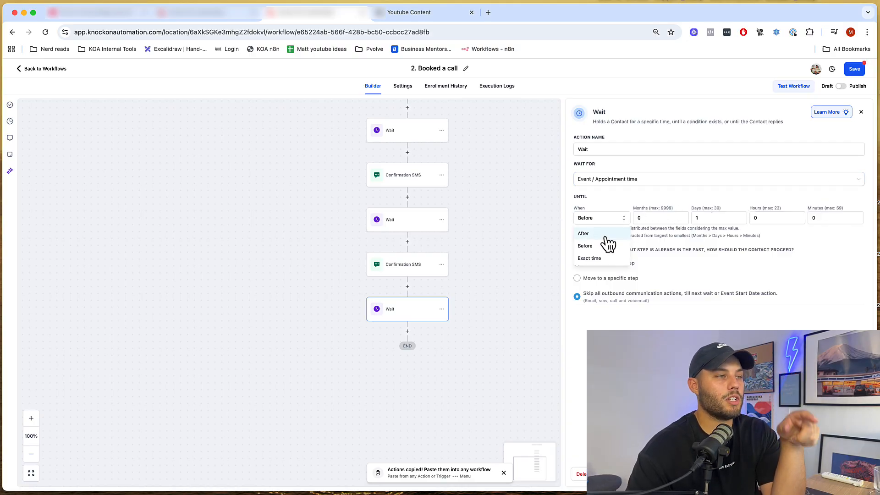
{"action": "left_click", "coordinate": [596, 234]}
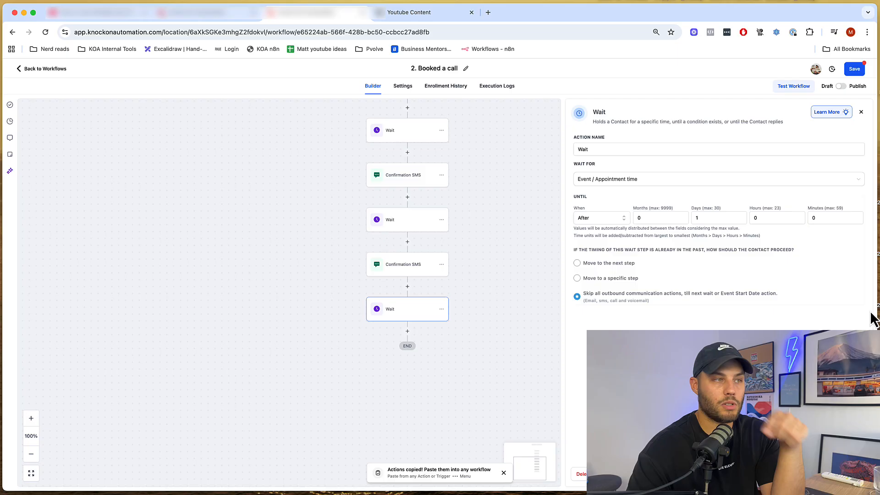
{"action": "left_click", "coordinate": [850, 476]}
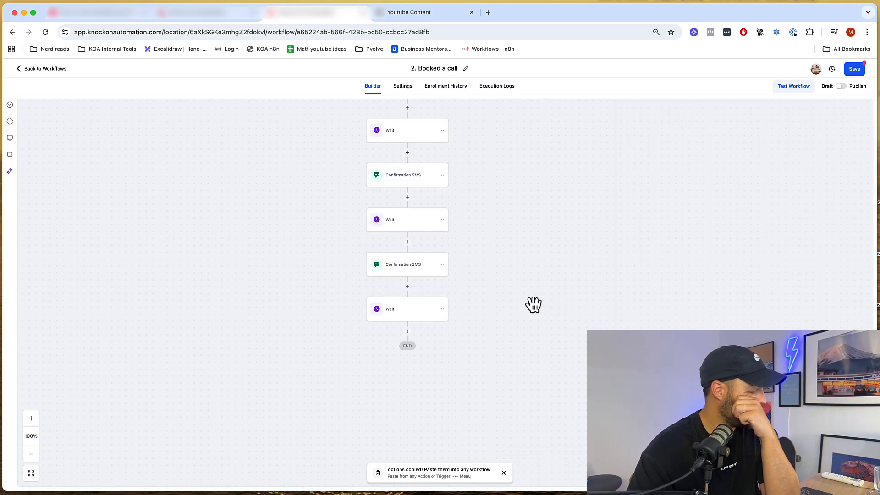
- Copy the last Confirmation SMS and paste it below the final Wait
{"action": "left_click", "coordinate": [442, 264]}
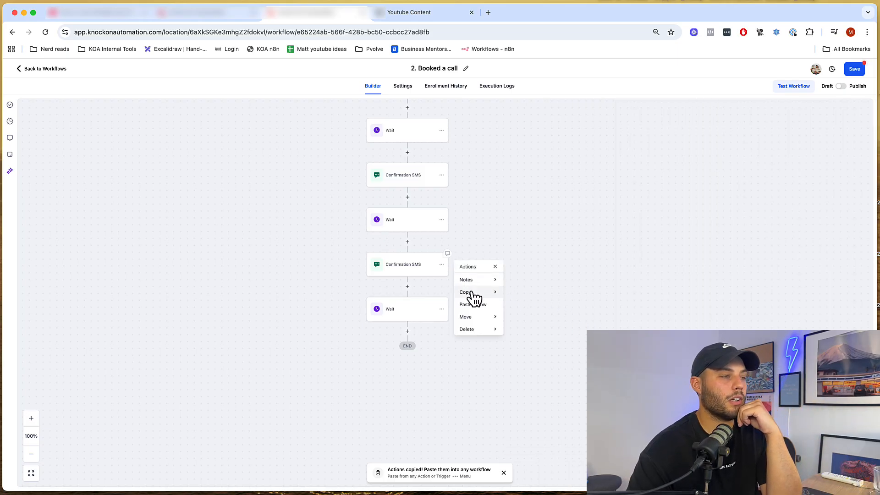
{"action": "left_click", "coordinate": [540, 281]}
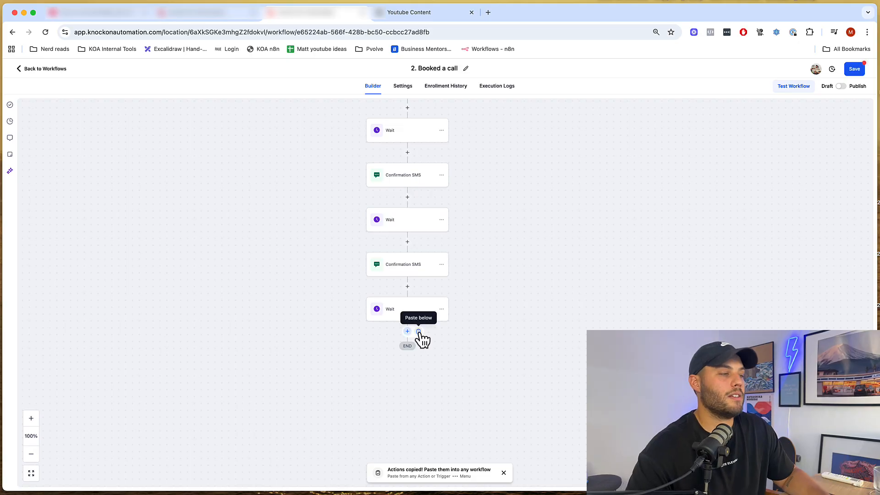
{"action": "left_click", "coordinate": [416, 339]}
- Rewrite the pasted SMS as a 'Hey,' follow-up thanking them and inviting additional questions, then save
{"action": "left_click", "coordinate": [409, 362]}
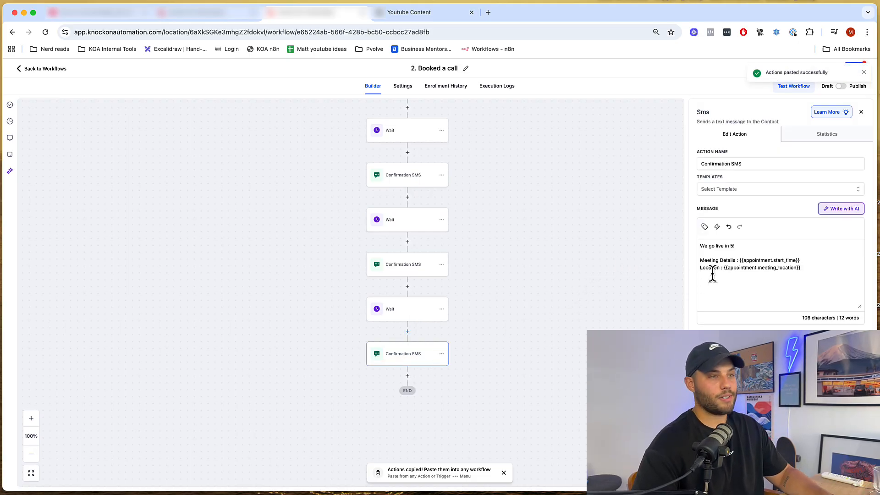
{"action": "left_click_drag", "start_coordinate": [828, 277], "coordinate": [612, 168]}
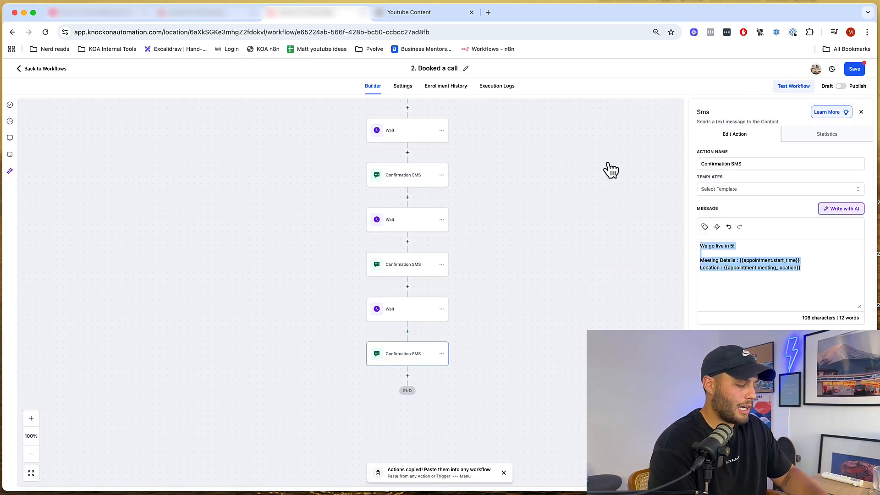
{"action": "type", "text": "Hey,"}
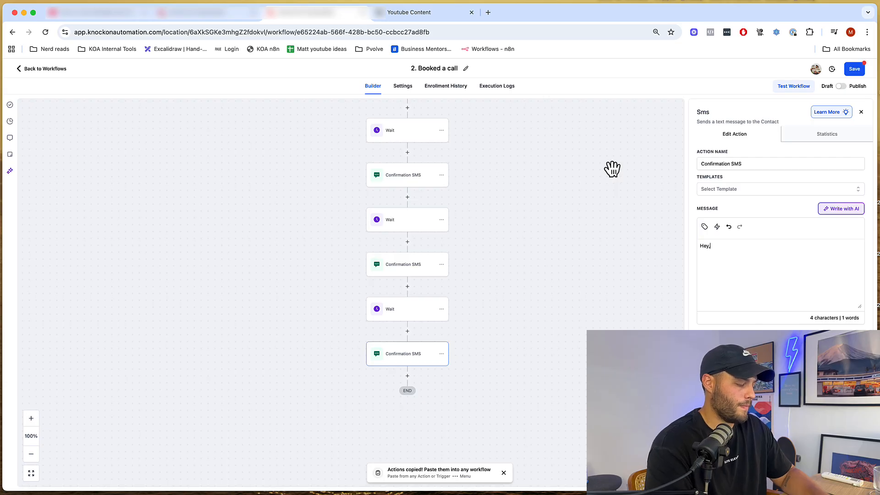
{"action": "key", "text": "Return"}
{"action": "key", "text": "Return"}
{"action": "type", "text": "thanks for your time yesterday, did you have any additional questio"}
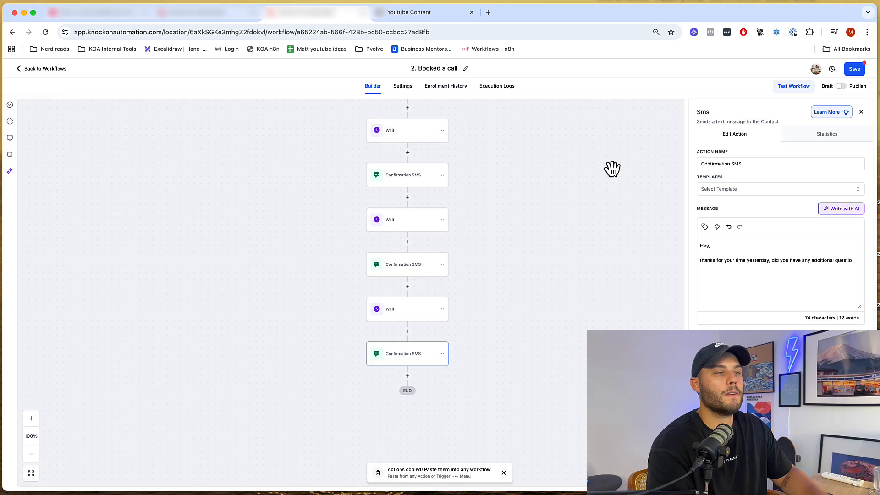
{"action": "type", "text": "ns?"}
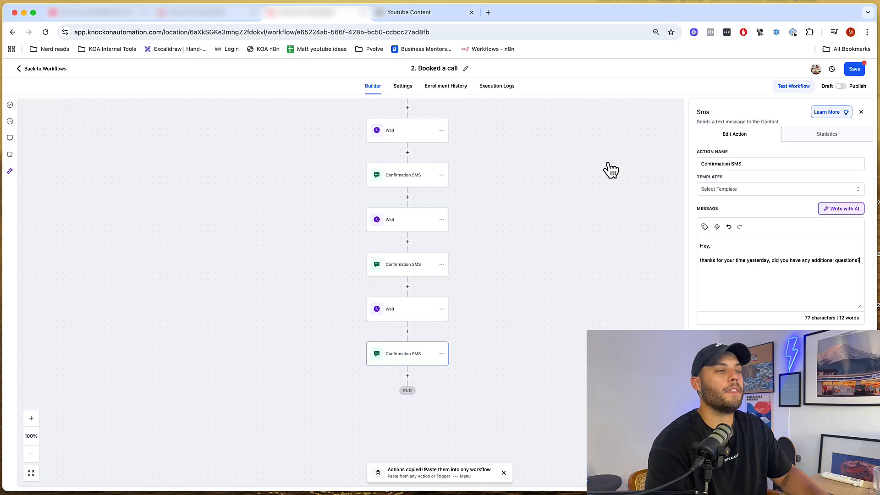
{"action": "left_click", "coordinate": [847, 477]}
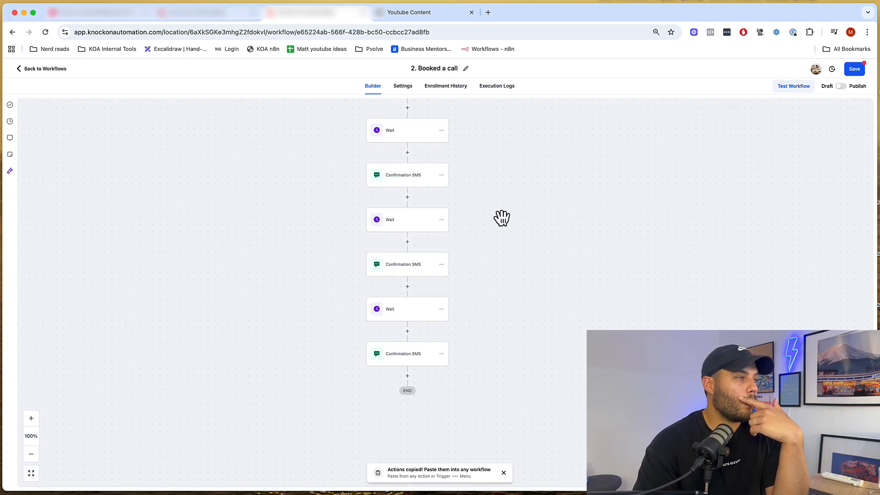
- Save the workflow, scroll back up to the trigger, and return to the Workflow List
{"action": "scroll", "coordinate": [508, 266], "scroll_direction": "down", "scroll_amount": 5}
{"action": "left_click", "coordinate": [855, 70]}
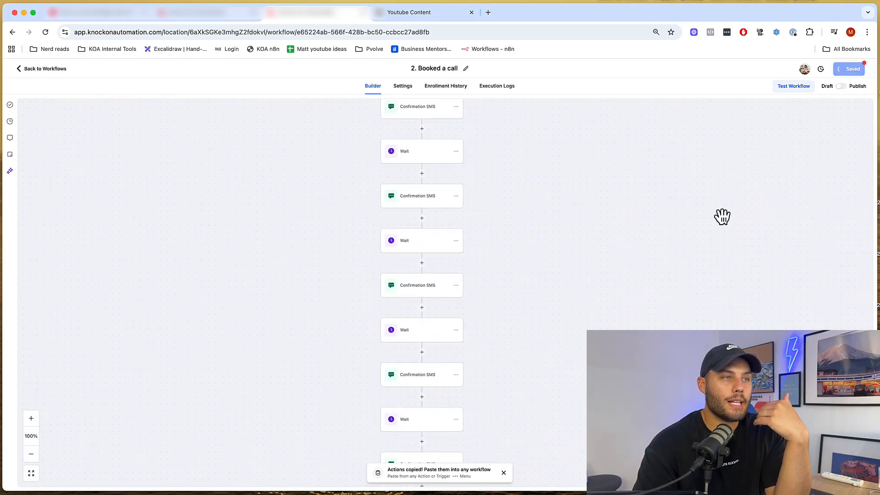
{"action": "scroll", "coordinate": [635, 291], "scroll_direction": "up", "scroll_amount": 5}
{"action": "scroll", "coordinate": [629, 316], "scroll_direction": "up", "scroll_amount": 2}
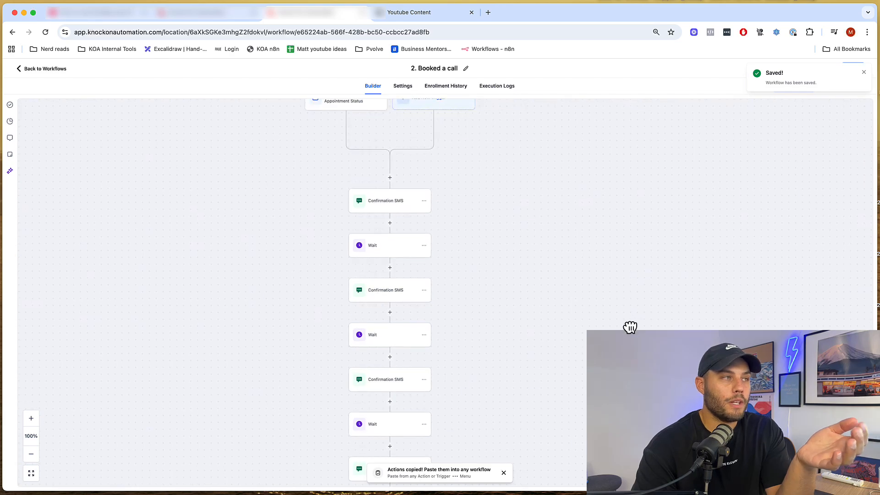
{"action": "left_click_drag", "start_coordinate": [571, 227], "coordinate": [595, 260]}
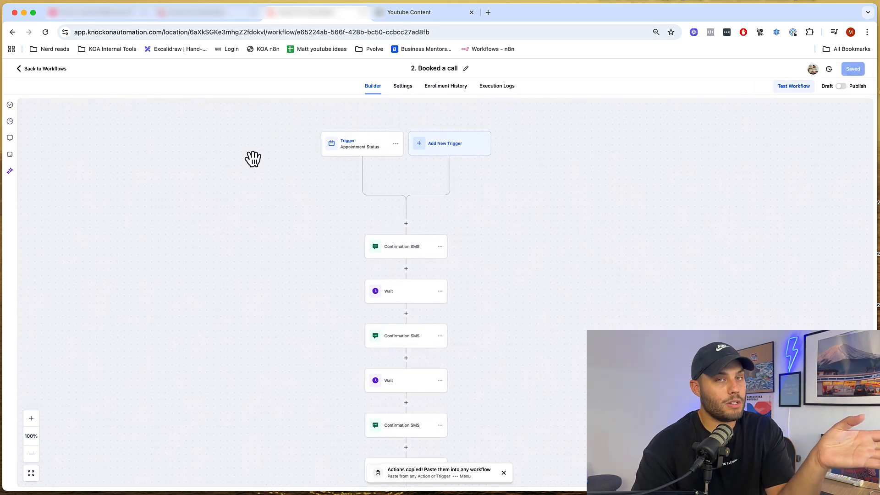
{"action": "left_click", "coordinate": [203, 16]}
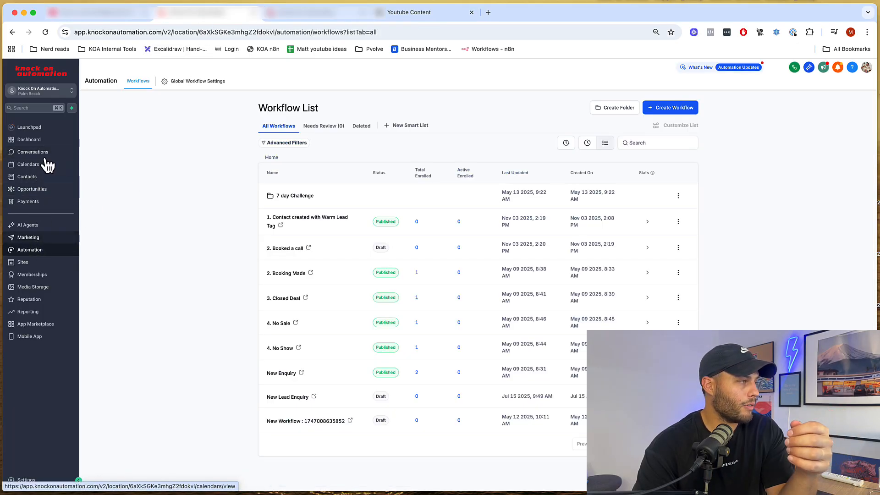
- Browse the Koa - SALES opportunities board, then return to the workflow builder
{"action": "left_click", "coordinate": [102, 190]}
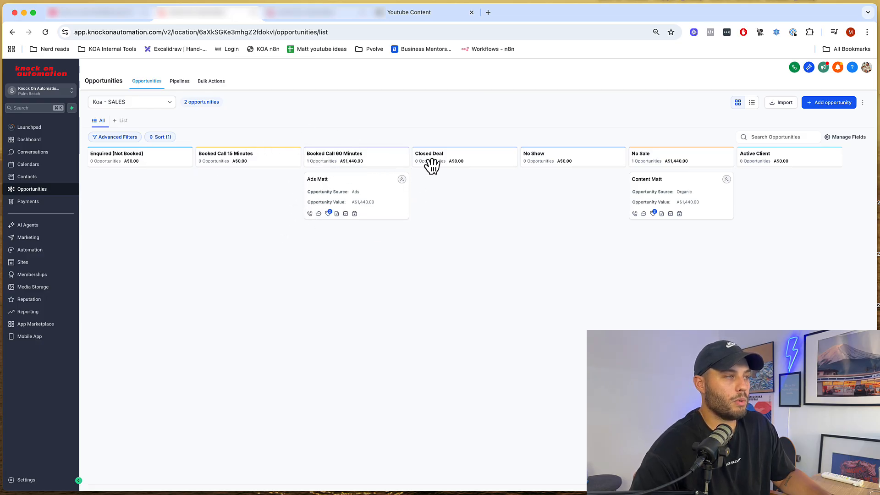
{"action": "left_click", "coordinate": [323, 15]}
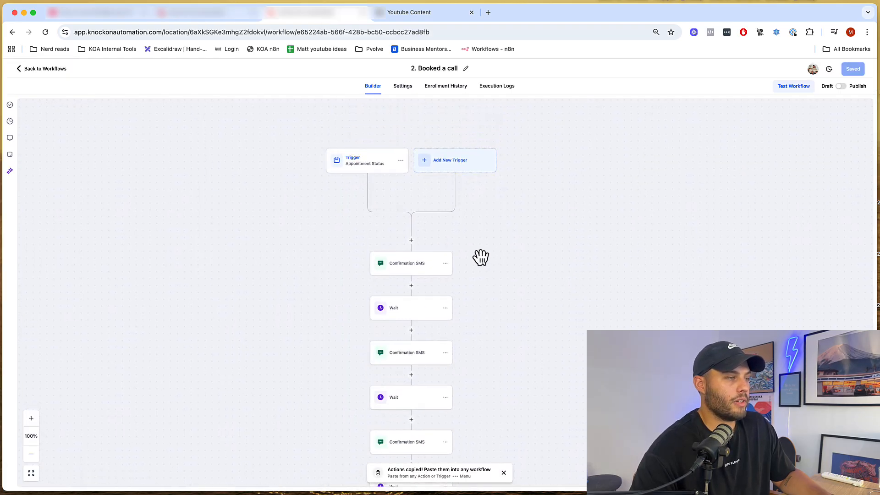
- Insert a Create/Update Opportunity action right after the trigger, found by searching 'opp'
{"action": "mouse_move", "coordinate": [412, 241]}
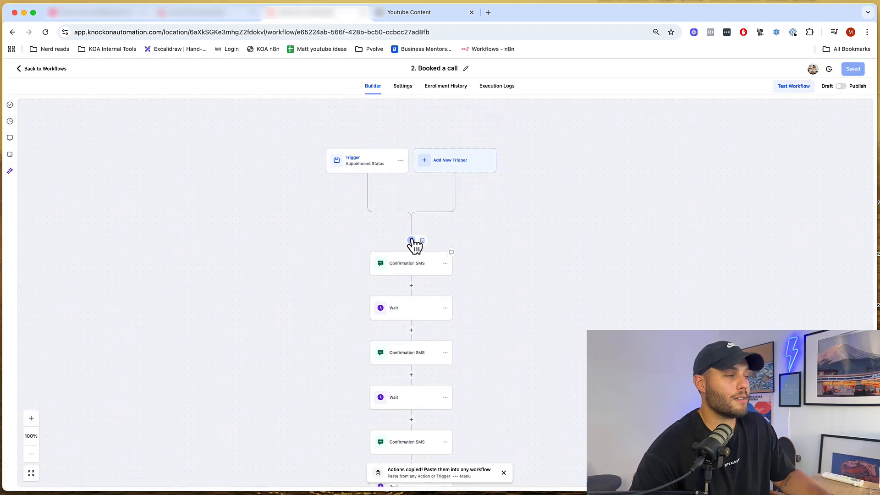
{"action": "left_click", "coordinate": [411, 240]}
{"action": "type", "text": "opp"}
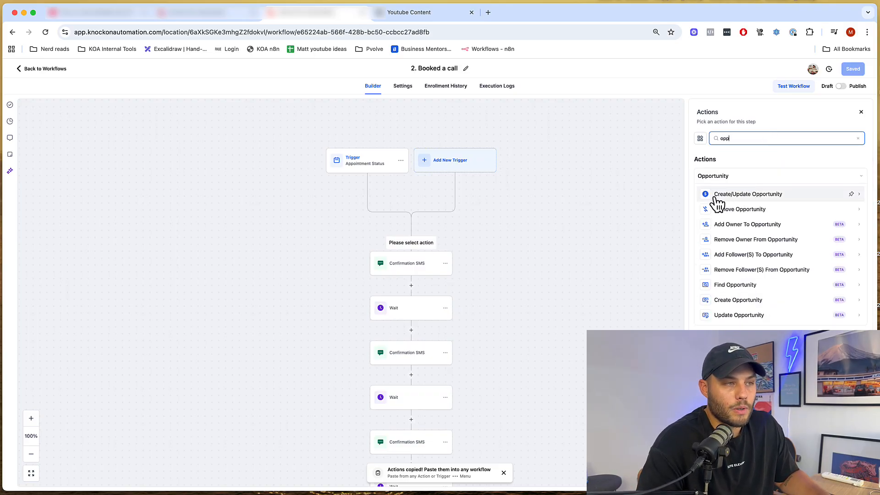
{"action": "left_click", "coordinate": [806, 203]}
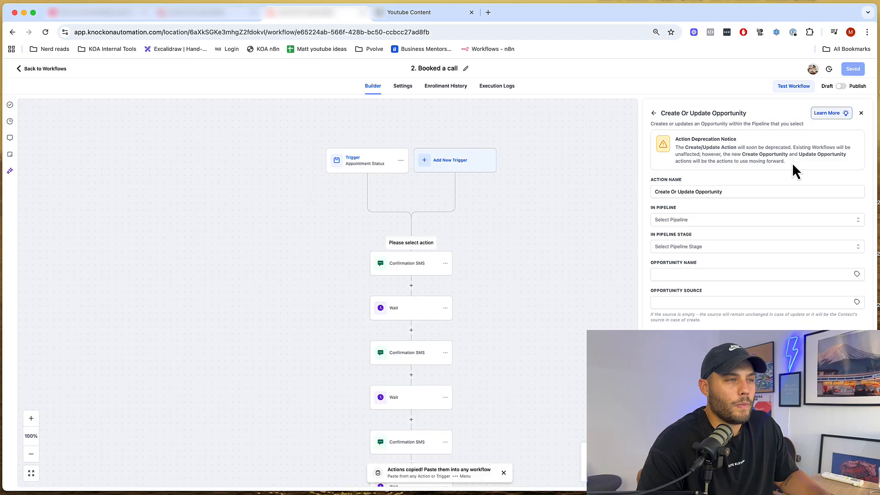
{"action": "left_click_drag", "start_coordinate": [793, 164], "coordinate": [673, 149]}
{"action": "left_click", "coordinate": [700, 147]}
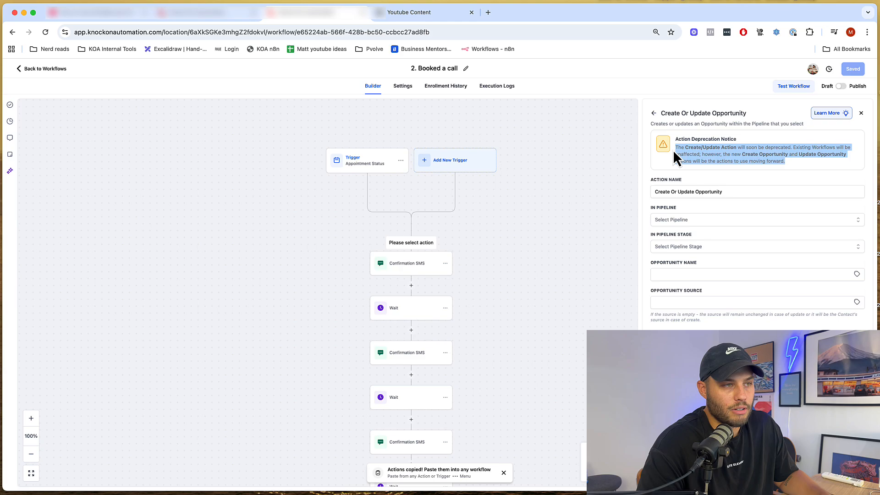
{"action": "left_click", "coordinate": [812, 156]}
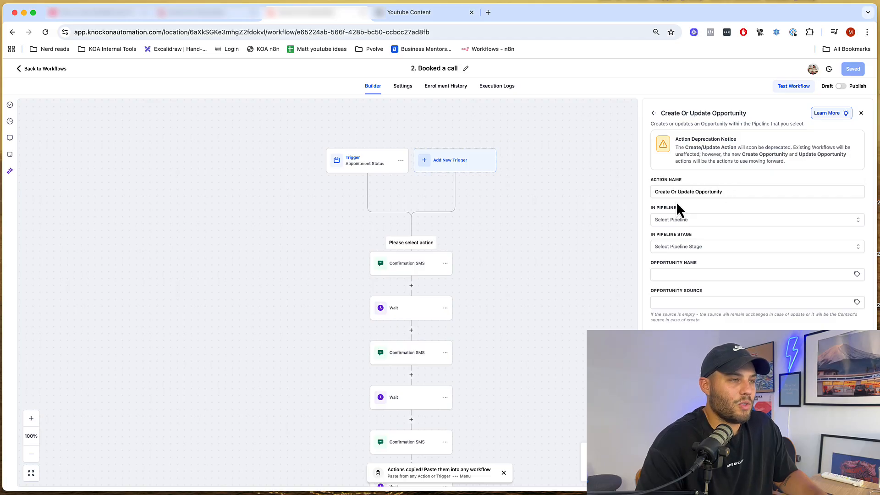
- Set the opportunity pipeline to Koa - SALES and the stage to Booked Call 15 Minutes
{"action": "left_click", "coordinate": [678, 220]}
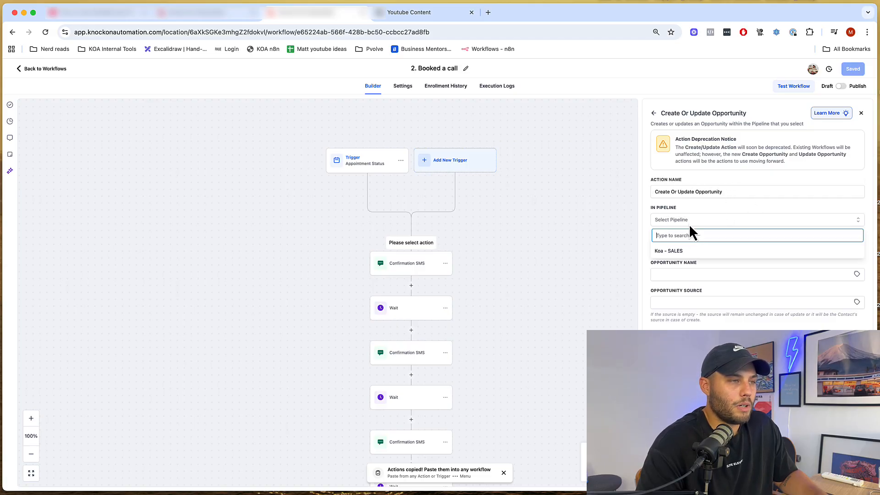
{"action": "left_click", "coordinate": [670, 251]}
{"action": "left_click", "coordinate": [215, 14]}
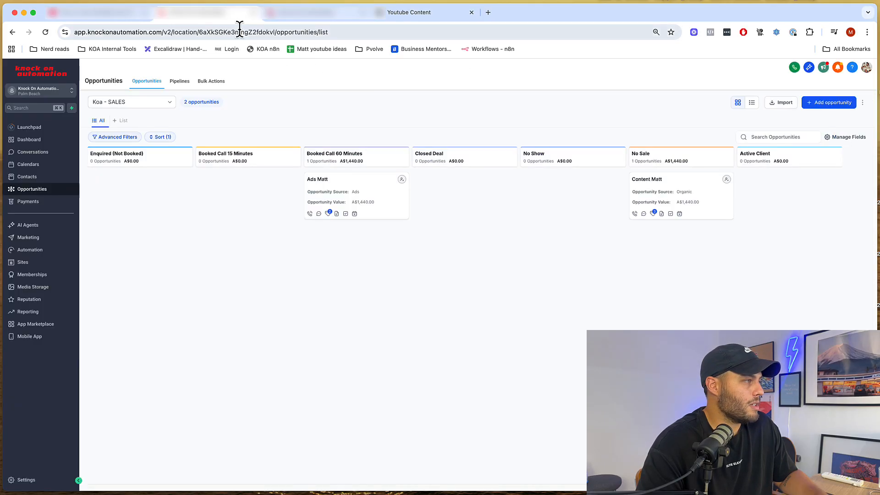
{"action": "left_click", "coordinate": [304, 16]}
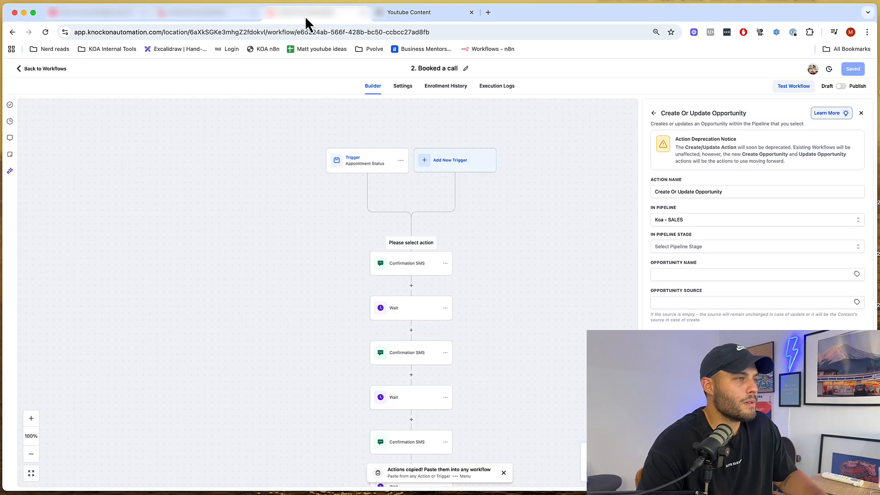
{"action": "left_click", "coordinate": [686, 246]}
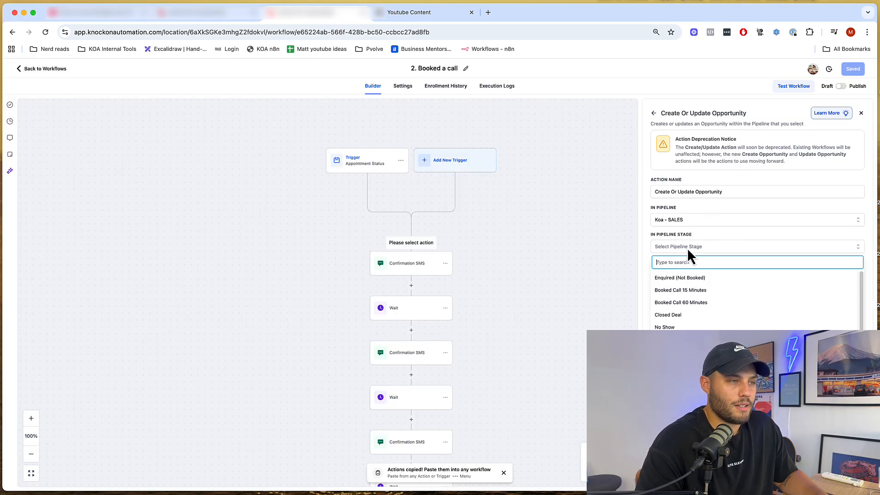
{"action": "left_click", "coordinate": [702, 291]}
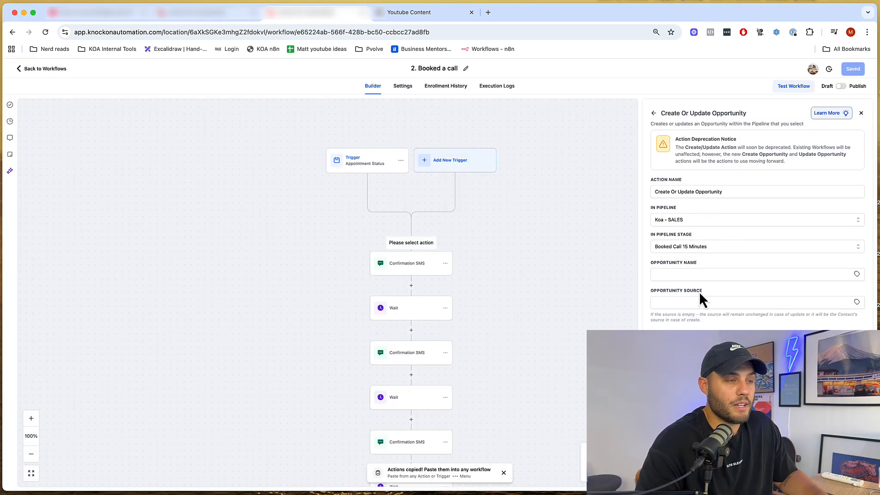
- Name the opportunity with the contact's full name and set its source to 'Booking widget'
{"action": "left_click", "coordinate": [676, 274]}
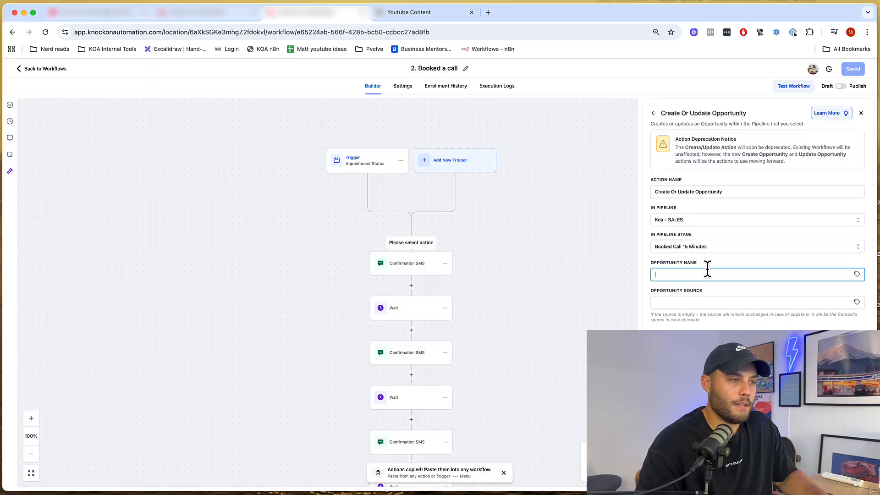
{"action": "left_click", "coordinate": [856, 274]}
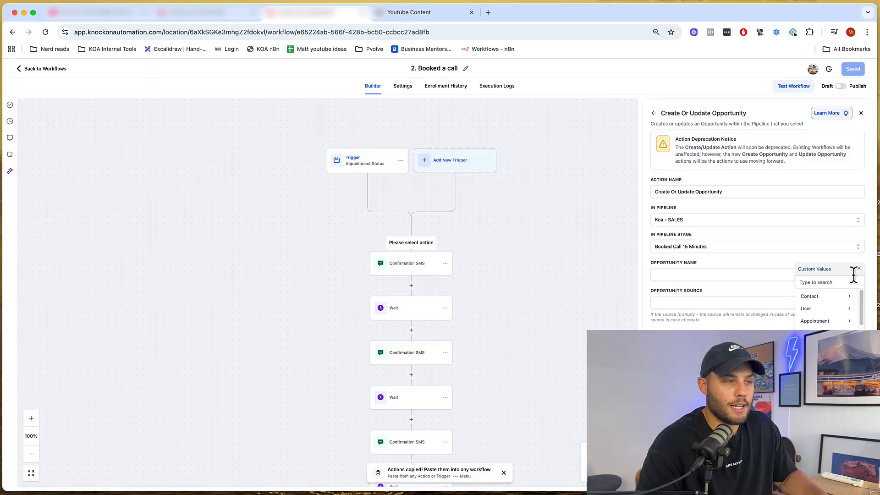
{"action": "left_click", "coordinate": [820, 299]}
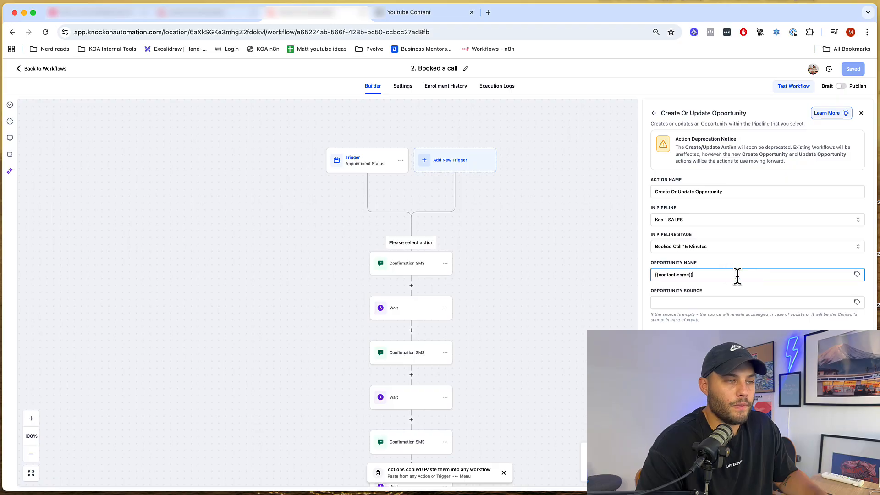
{"action": "left_click", "coordinate": [780, 302]}
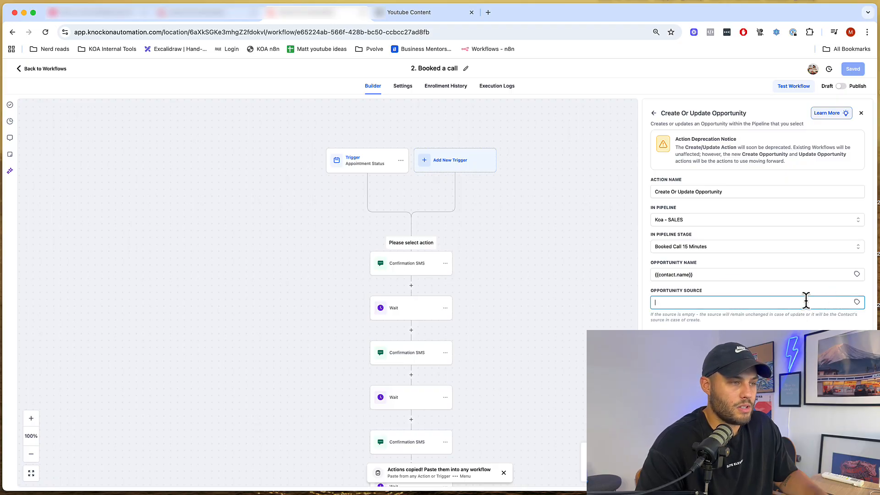
{"action": "type", "text": "Booking c"}
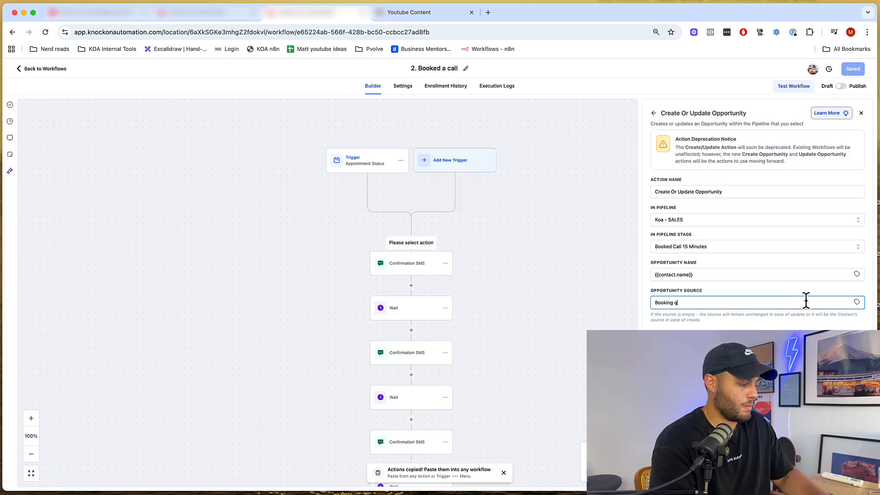
{"action": "type", "text": "i"}
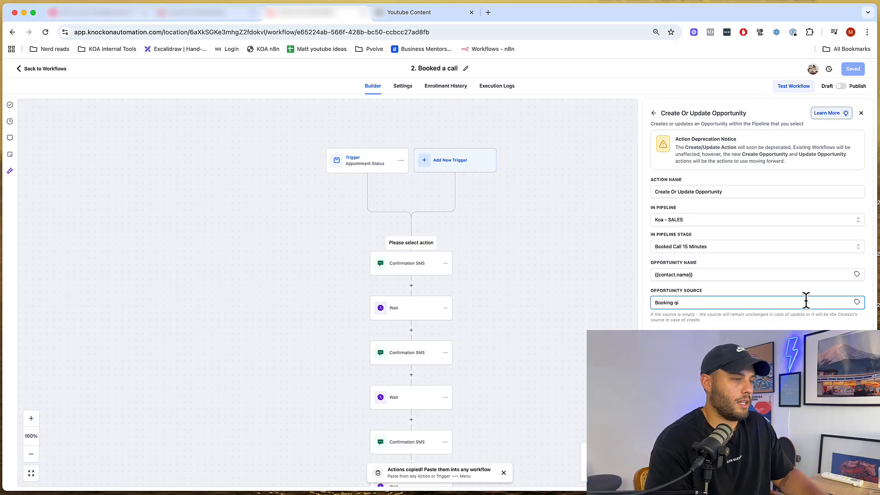
{"action": "key", "text": "BackSpace"}
{"action": "key", "text": "BackSpace"}
{"action": "type", "text": "widget"}
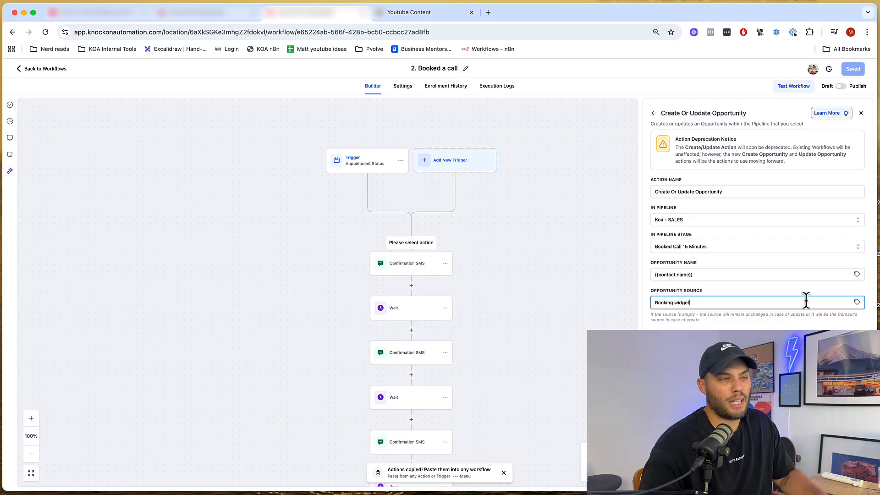
{"action": "left_click", "coordinate": [708, 341]}
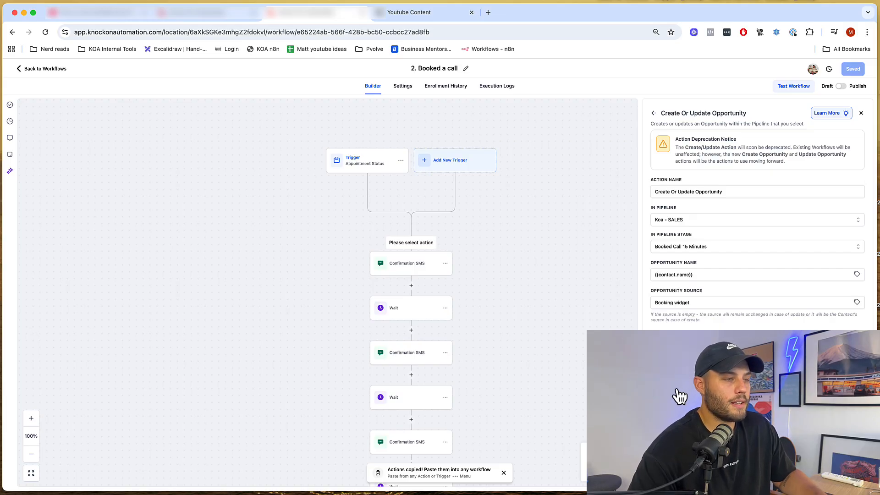
- Add the configured opportunity step, save the workflow, and view the Opportunities board
{"action": "left_click", "coordinate": [851, 479]}
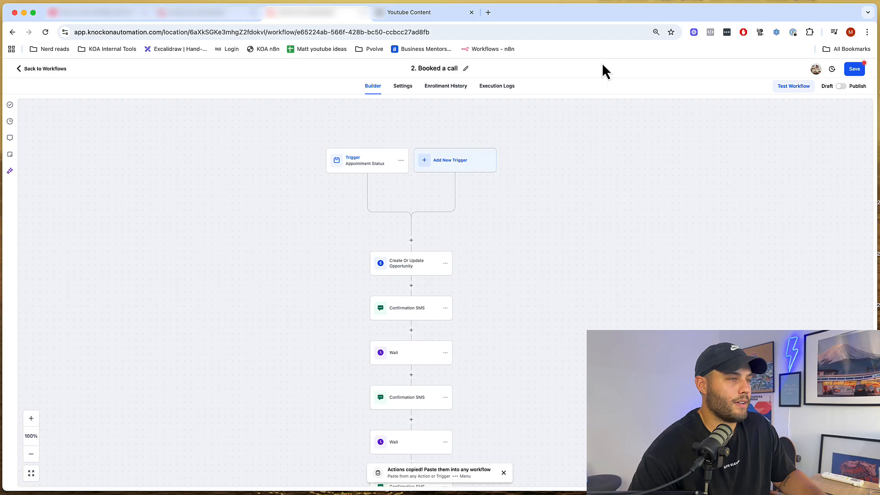
{"action": "left_click", "coordinate": [854, 69]}
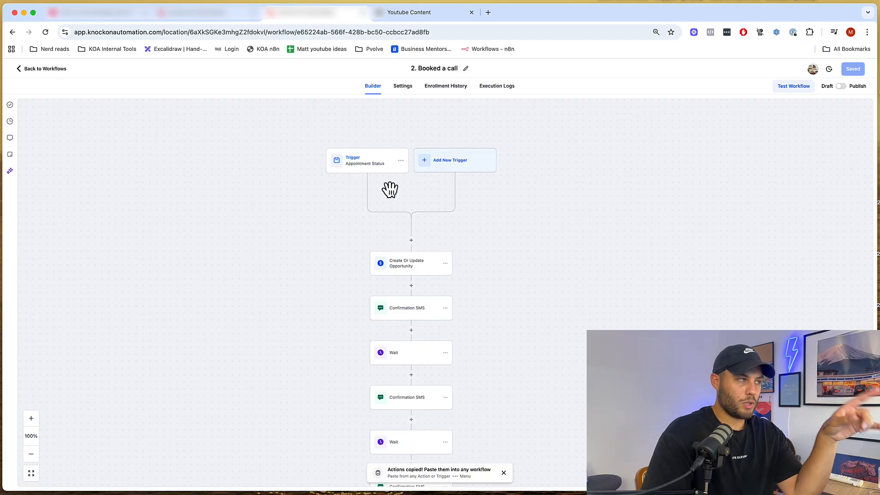
{"action": "left_click", "coordinate": [216, 14]}
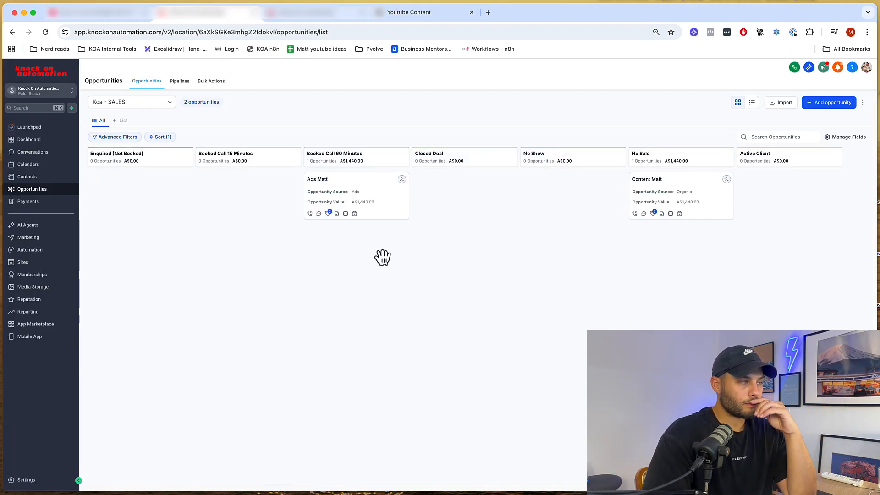
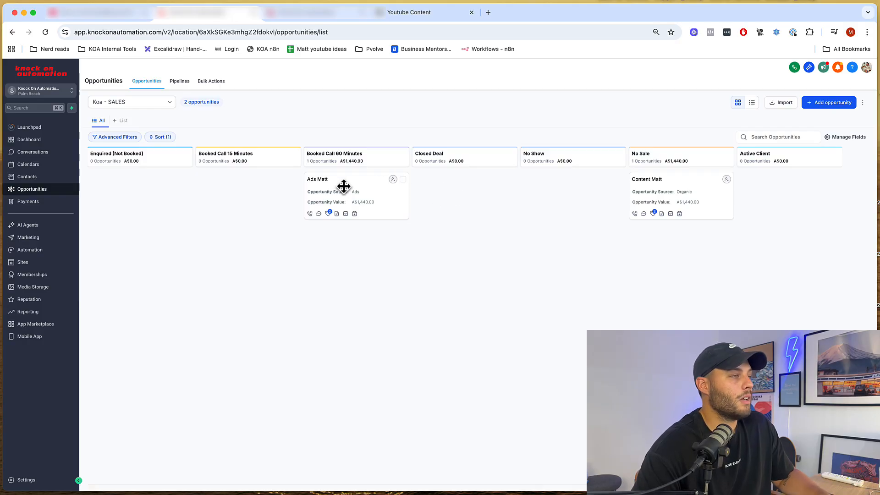
- Move the Ads Matt opportunity into Closed Deal, then go to the Payments invoices page
{"action": "mouse_move", "coordinate": [344, 186]}
{"action": "left_mouse_down"}
{"action": "mouse_move", "coordinate": [473, 181]}
{"action": "mouse_move", "coordinate": [458, 171]}
{"action": "mouse_move", "coordinate": [481, 249]}
{"action": "mouse_move", "coordinate": [441, 198]}
{"action": "mouse_move", "coordinate": [585, 196]}
{"action": "mouse_move", "coordinate": [567, 186]}
{"action": "mouse_move", "coordinate": [714, 228]}
{"action": "mouse_move", "coordinate": [405, 169]}
{"action": "mouse_move", "coordinate": [426, 192]}
{"action": "mouse_move", "coordinate": [332, 177]}
{"action": "mouse_move", "coordinate": [337, 183]}
{"action": "left_mouse_up"}
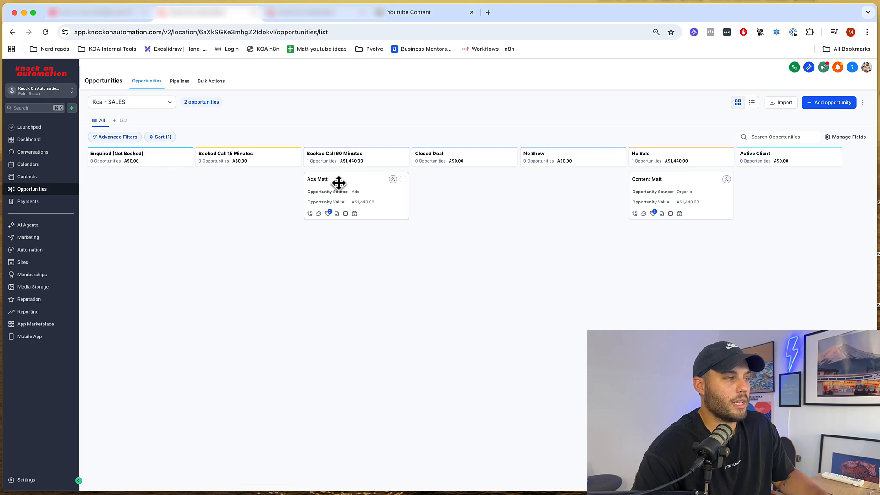
{"action": "left_click_drag", "start_coordinate": [339, 183], "coordinate": [444, 177]}
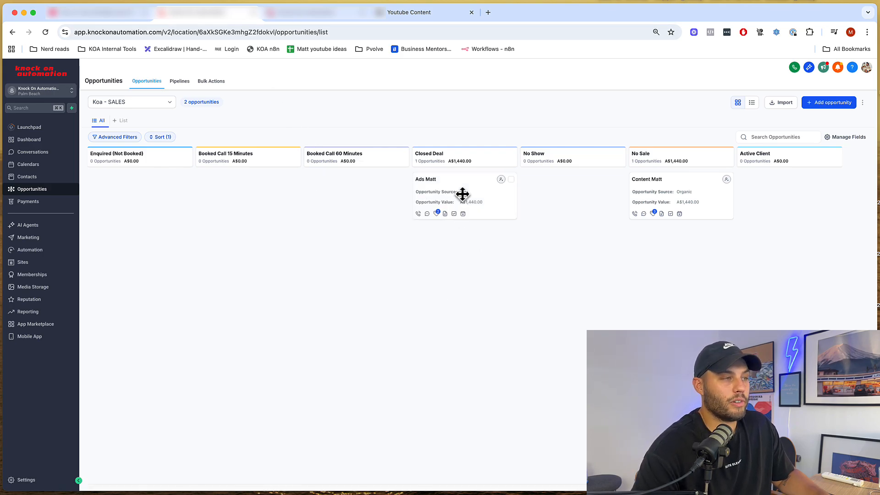
{"action": "left_click", "coordinate": [329, 14]}
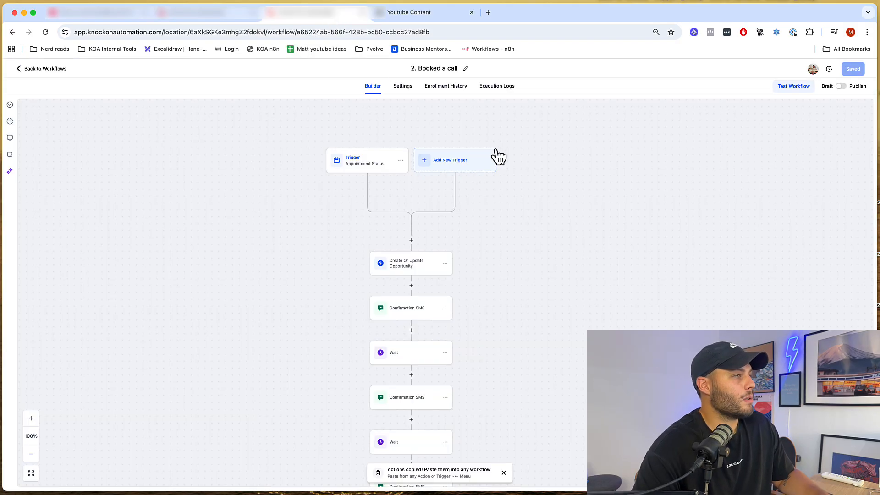
{"action": "left_click", "coordinate": [31, 71]}
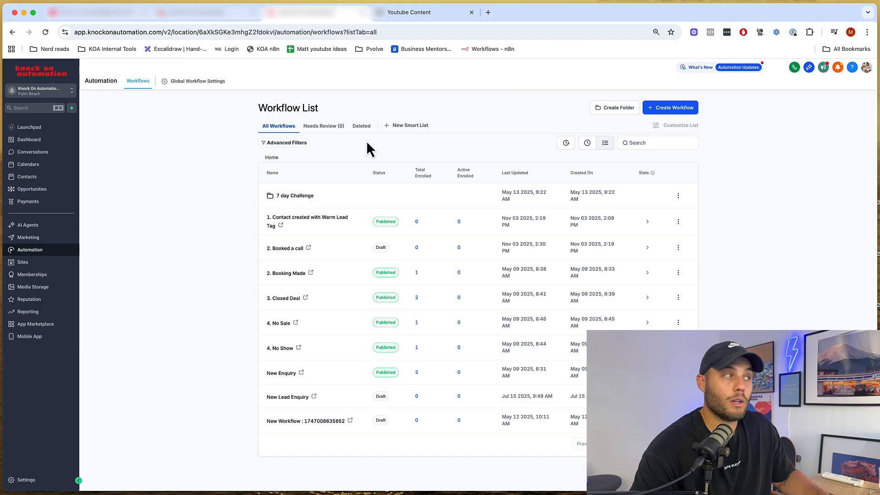
{"action": "left_click", "coordinate": [40, 202]}
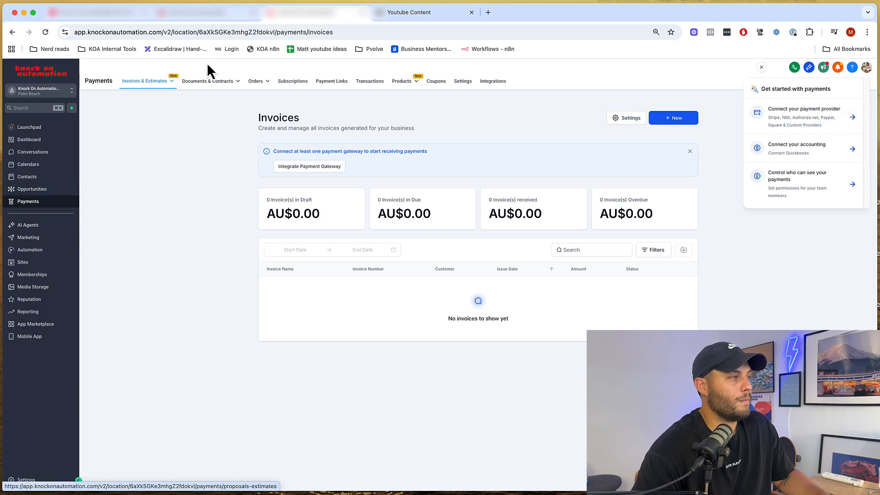
- Create a blank New Template from the Documents & Contracts templates page
{"action": "mouse_move", "coordinate": [202, 88]}
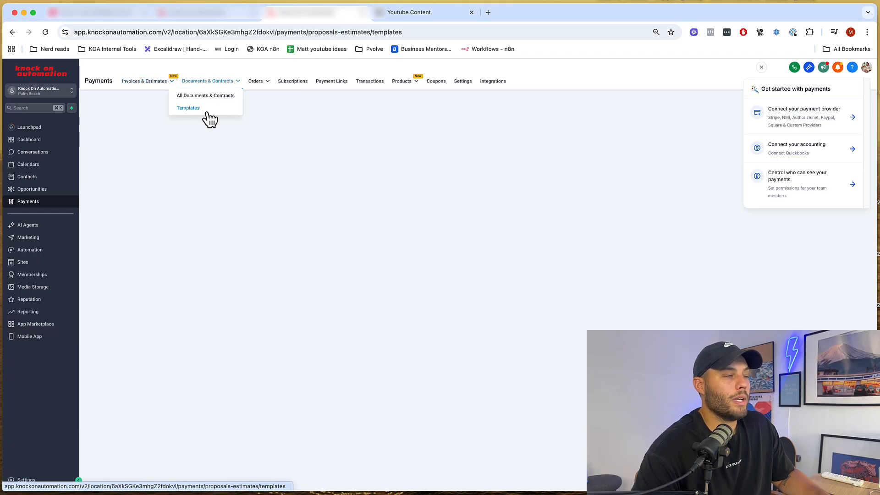
{"action": "left_click", "coordinate": [207, 111]}
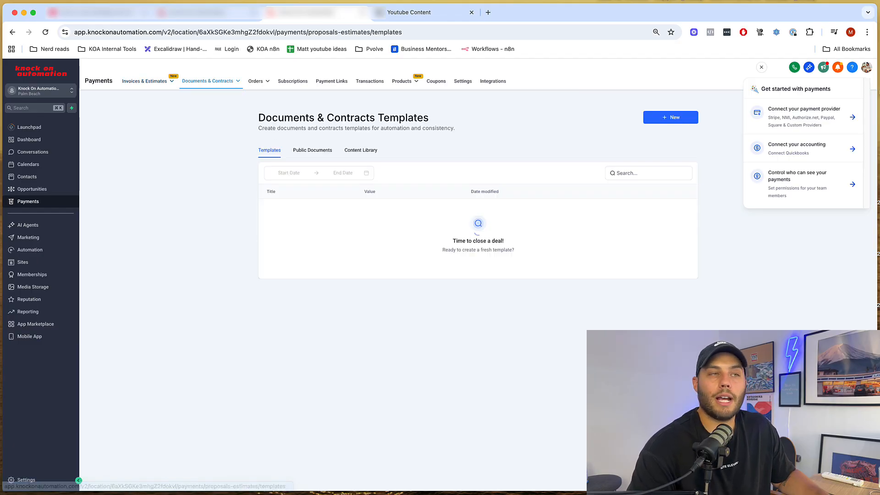
{"action": "left_click", "coordinate": [760, 67]}
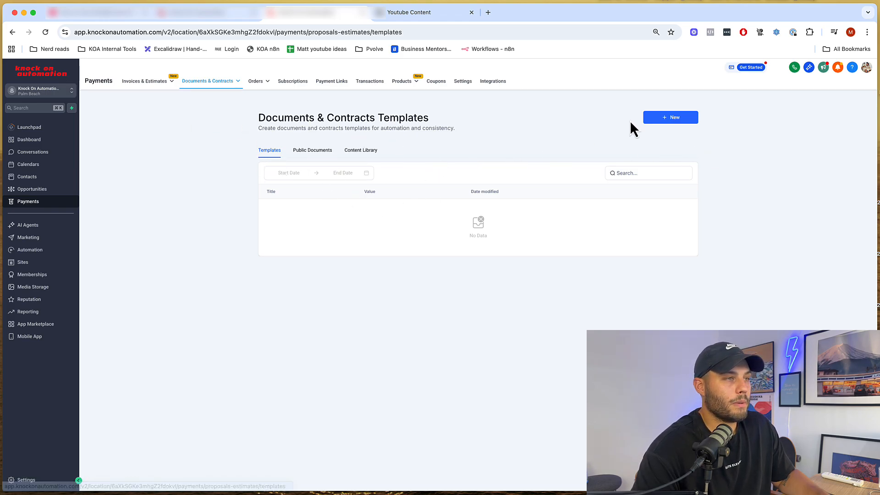
{"action": "left_click", "coordinate": [687, 123]}
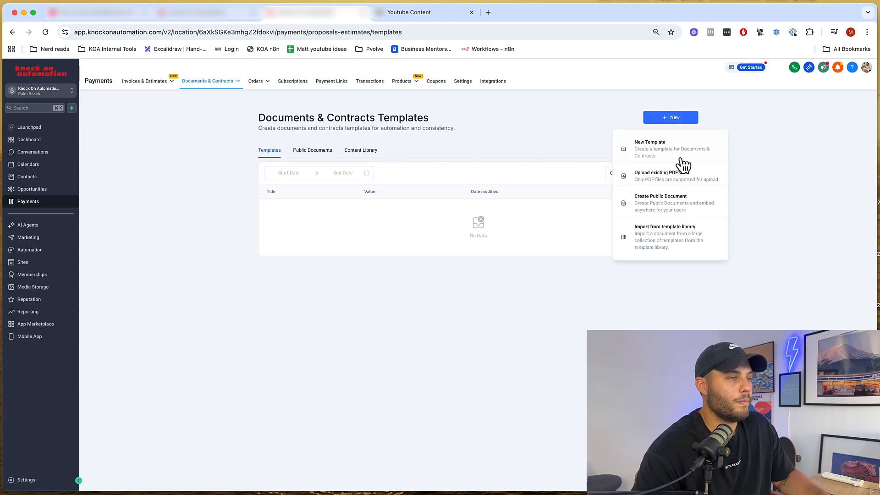
{"action": "left_click", "coordinate": [668, 152]}
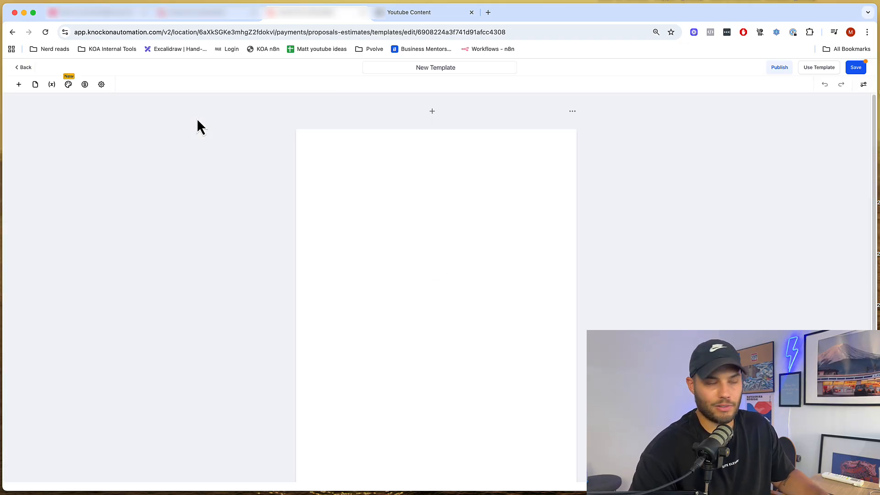
- Rename the template title to 'Contact'
{"action": "left_click_drag", "start_coordinate": [461, 67], "coordinate": [365, 40]}
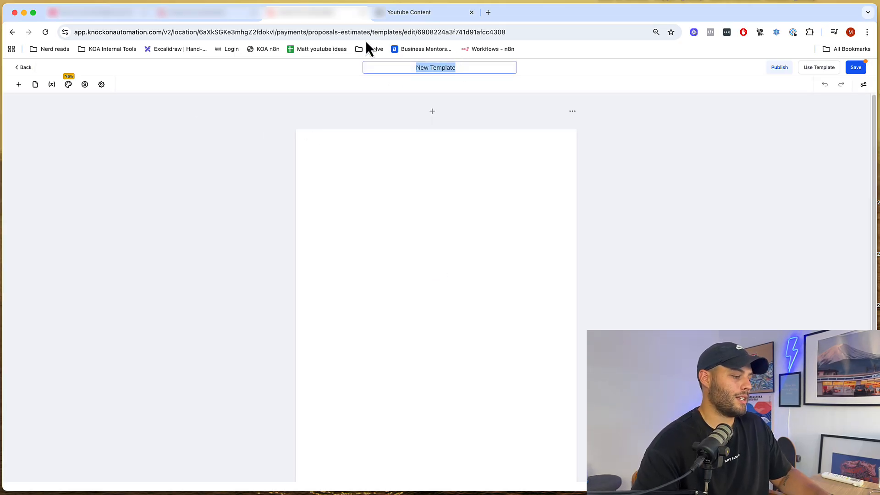
{"action": "type", "text": "C"}
{"action": "key", "text": "BackSpace"}
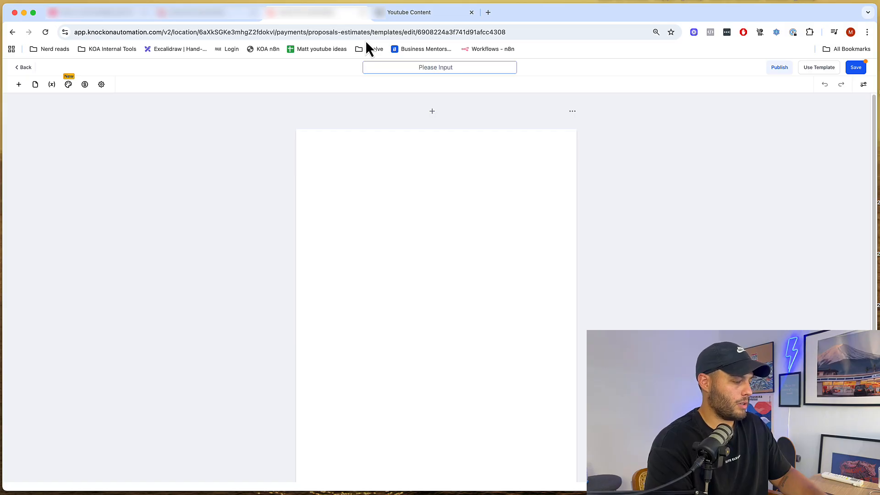
{"action": "type", "text": "Contact"}
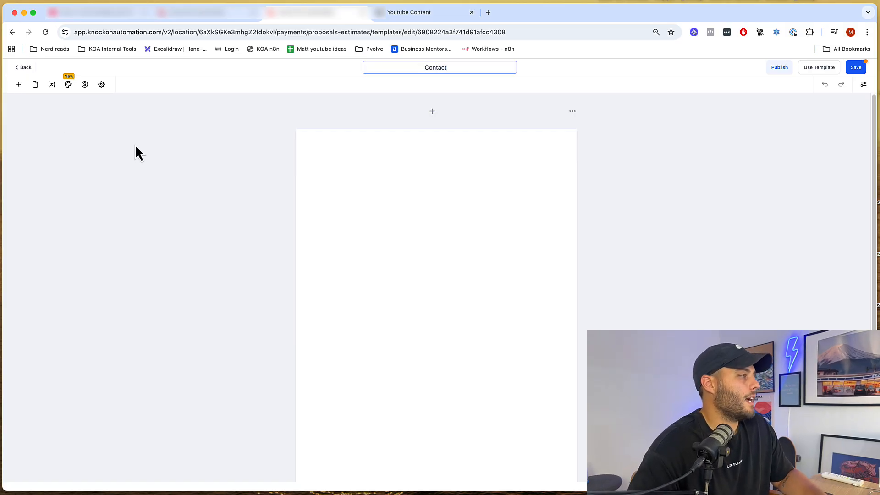
{"action": "left_click", "coordinate": [148, 143]}
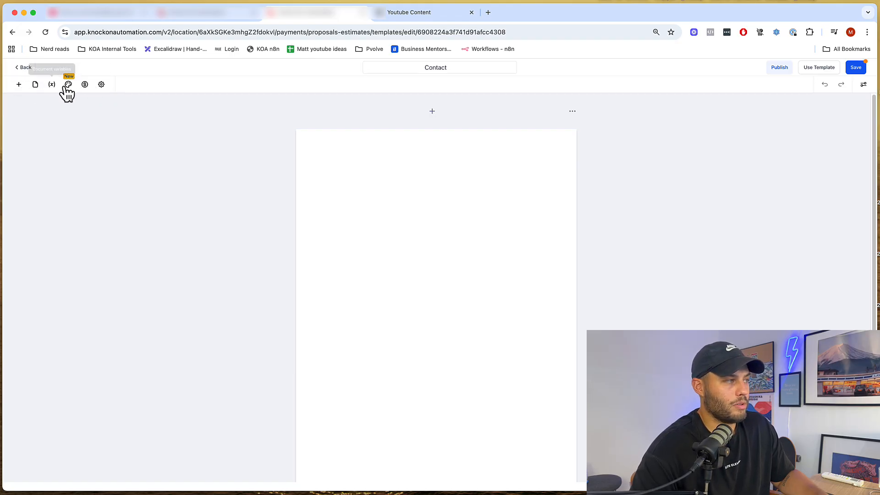
- Add a text block with the heading 'Example Contract'
{"action": "left_click", "coordinate": [19, 84]}
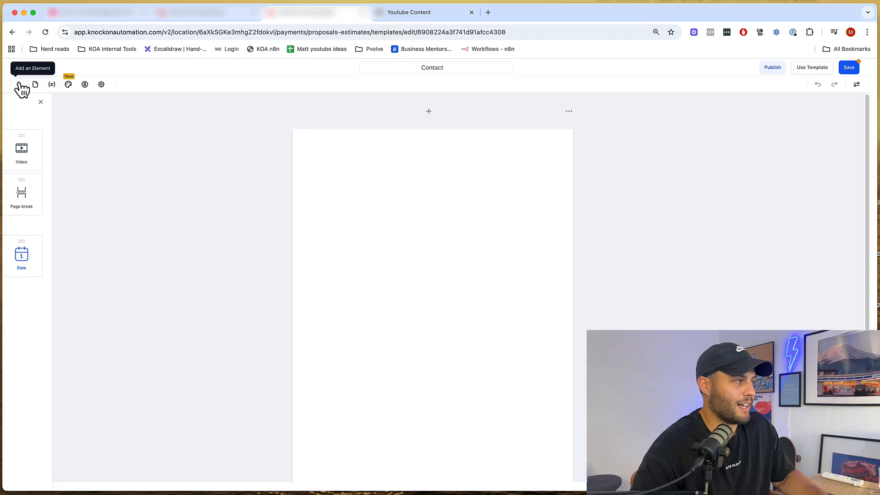
{"action": "left_click_drag", "start_coordinate": [26, 151], "coordinate": [404, 158]}
{"action": "key", "text": "super+a"}
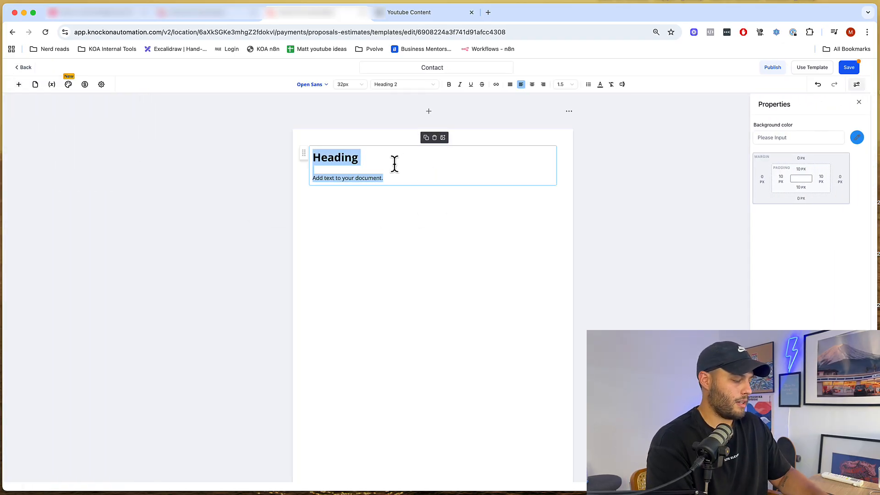
{"action": "type", "text": "Example Contract"}
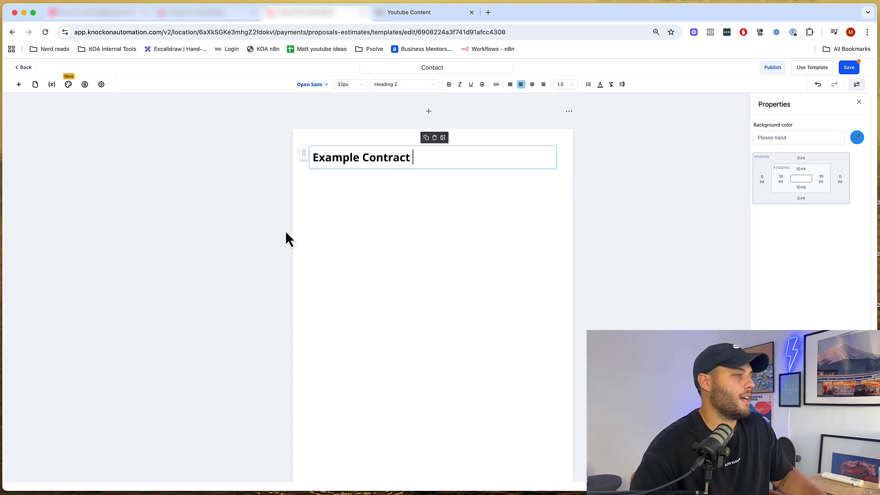
{"action": "left_click", "coordinate": [338, 200]}
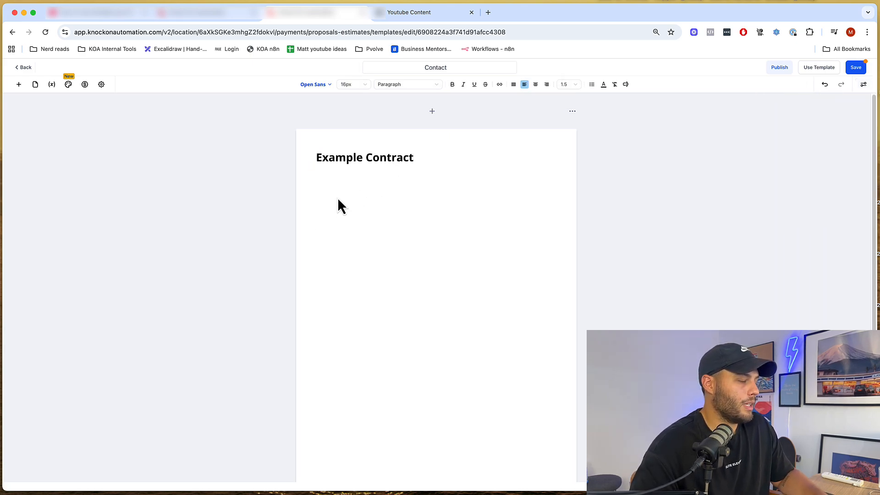
- Place a signature field below the heading and save the template
{"action": "left_click", "coordinate": [19, 84]}
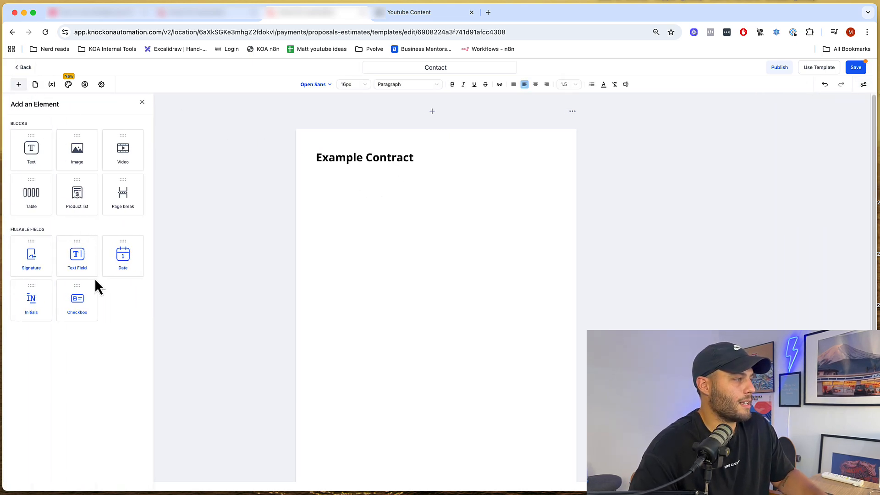
{"action": "mouse_move", "coordinate": [42, 263]}
{"action": "left_mouse_down"}
{"action": "mouse_move", "coordinate": [424, 240]}
{"action": "mouse_move", "coordinate": [320, 202]}
{"action": "mouse_move", "coordinate": [326, 191]}
{"action": "mouse_move", "coordinate": [319, 195]}
{"action": "left_mouse_up"}
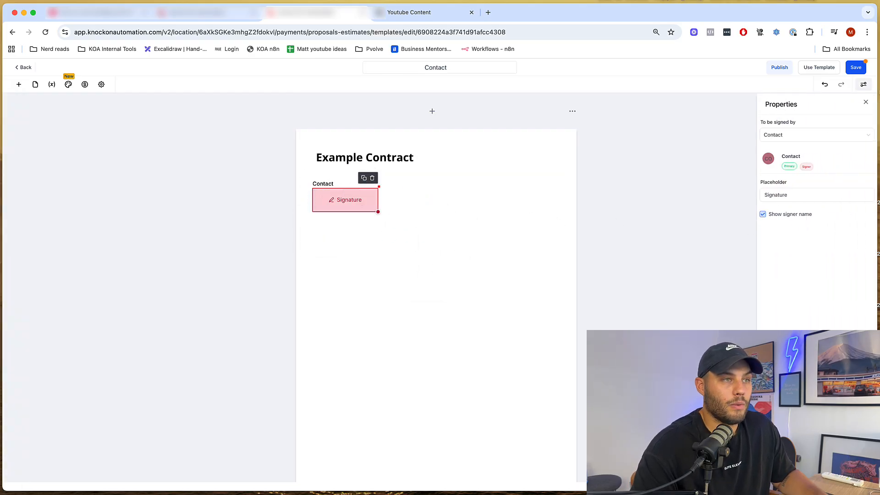
{"action": "left_click", "coordinate": [855, 67]}
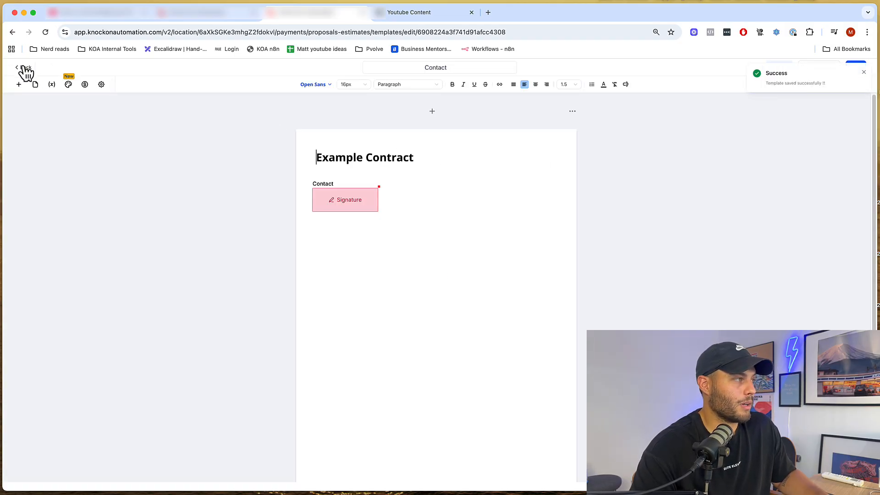
{"action": "left_click", "coordinate": [189, 14]}
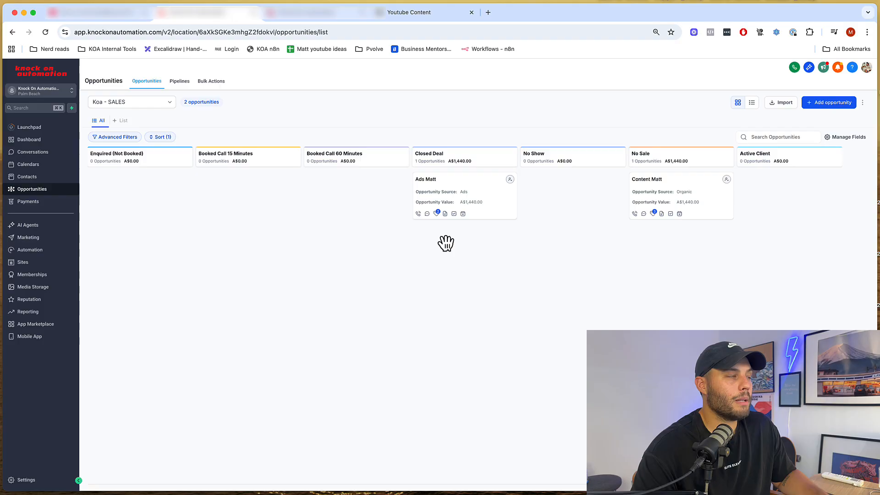
- Go to Automation Workflows and create a new workflow from scratch
{"action": "left_click", "coordinate": [330, 12]}
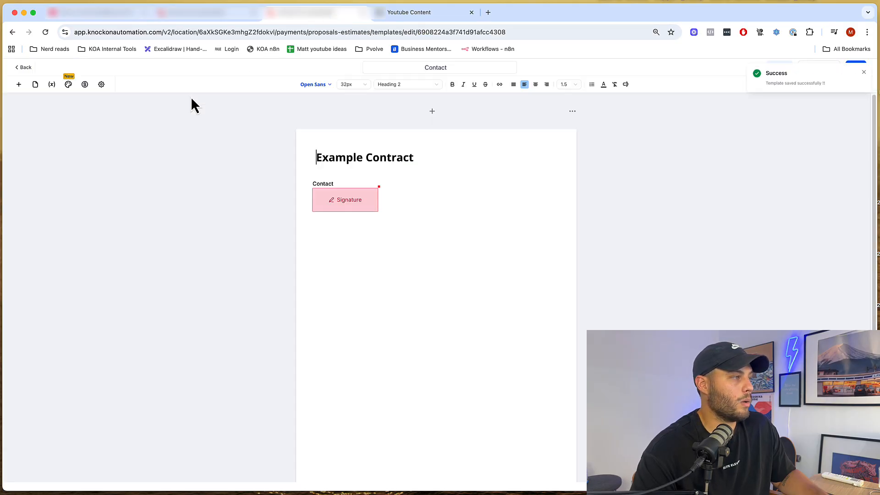
{"action": "left_click", "coordinate": [22, 70]}
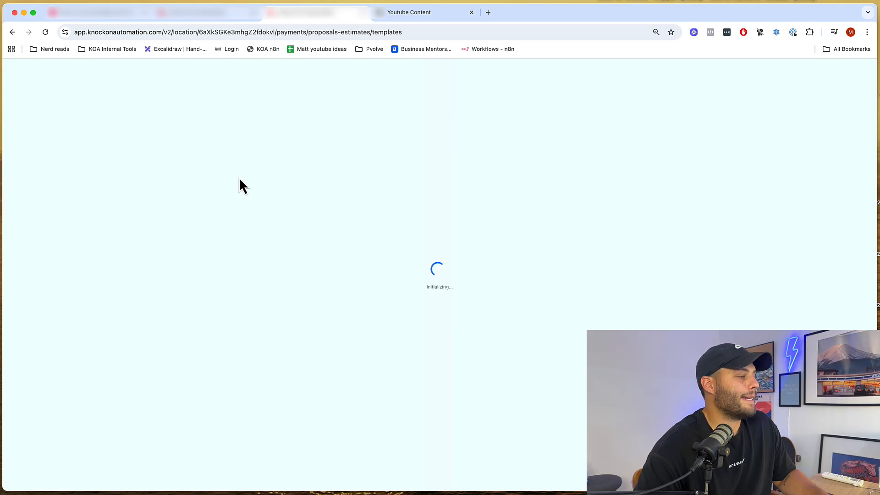
{"action": "left_click", "coordinate": [235, 12]}
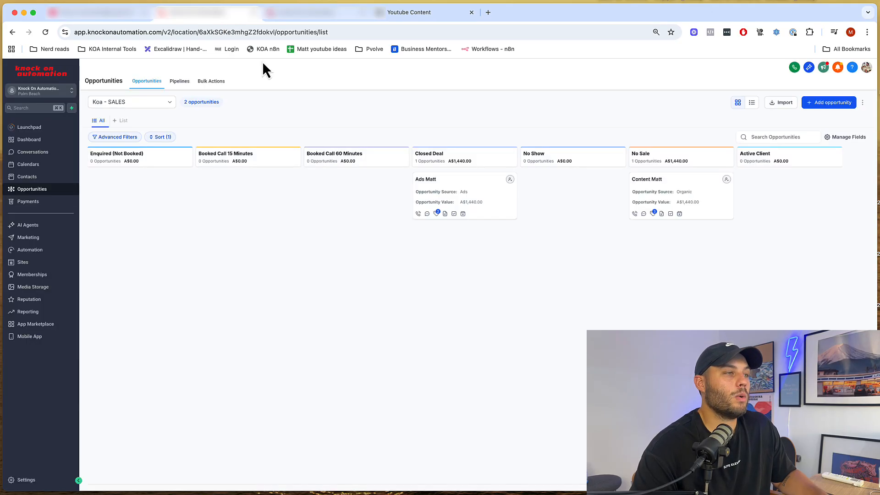
{"action": "left_click", "coordinate": [302, 12]}
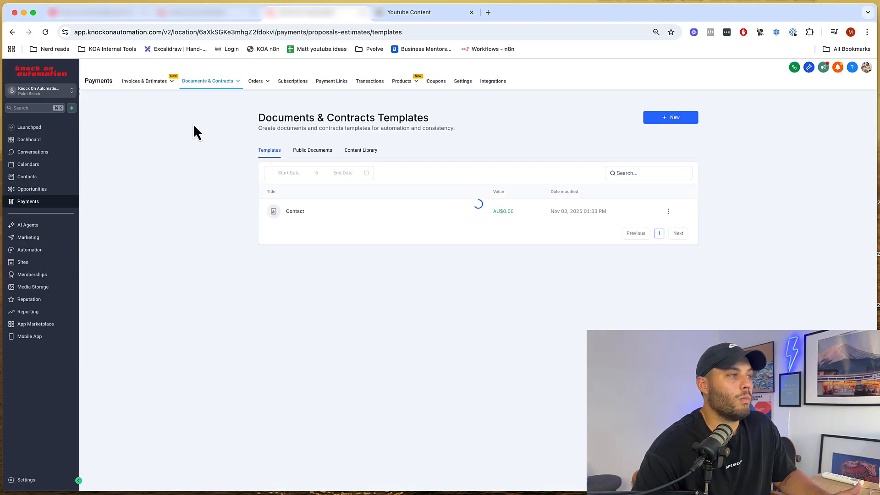
{"action": "left_click", "coordinate": [40, 249]}
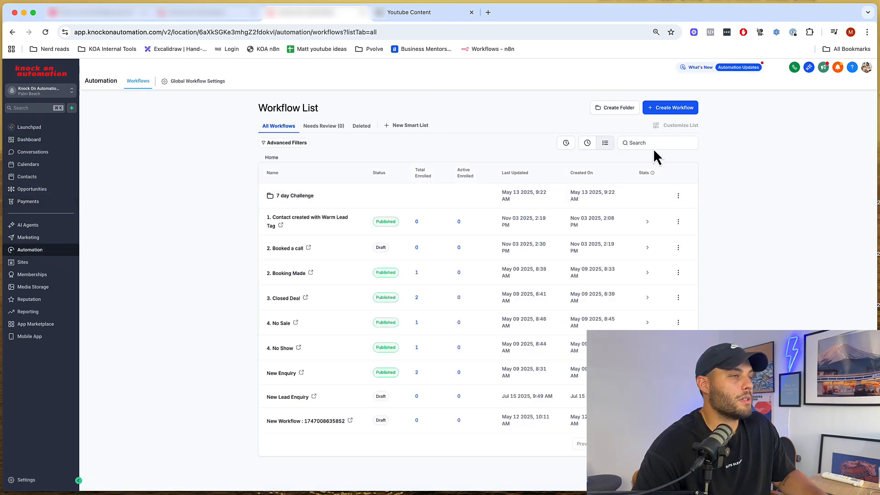
{"action": "left_click", "coordinate": [685, 113]}
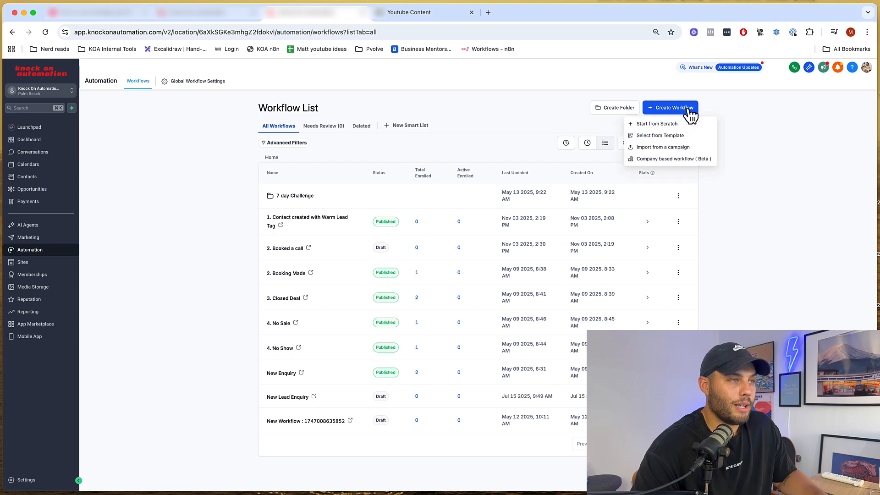
{"action": "left_click", "coordinate": [664, 127]}
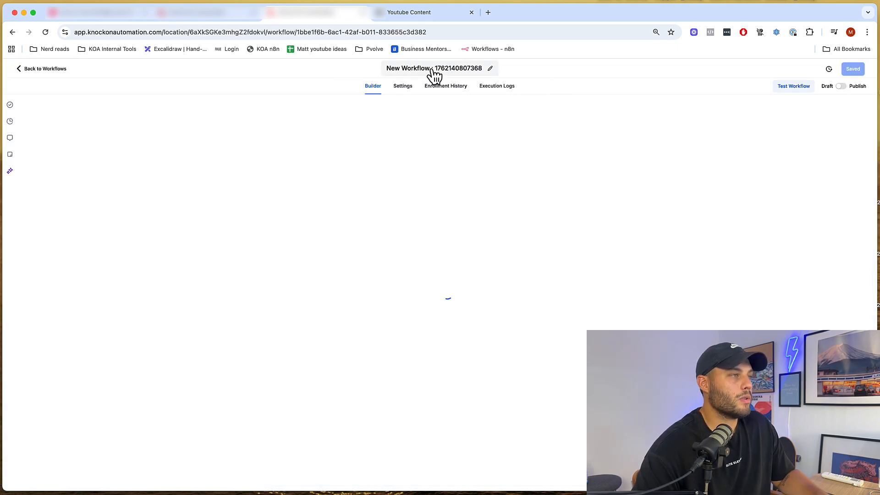
- Rename the workflow to '3. Closed Deal (pipeline stage changed)'
{"action": "left_click", "coordinate": [456, 67]}
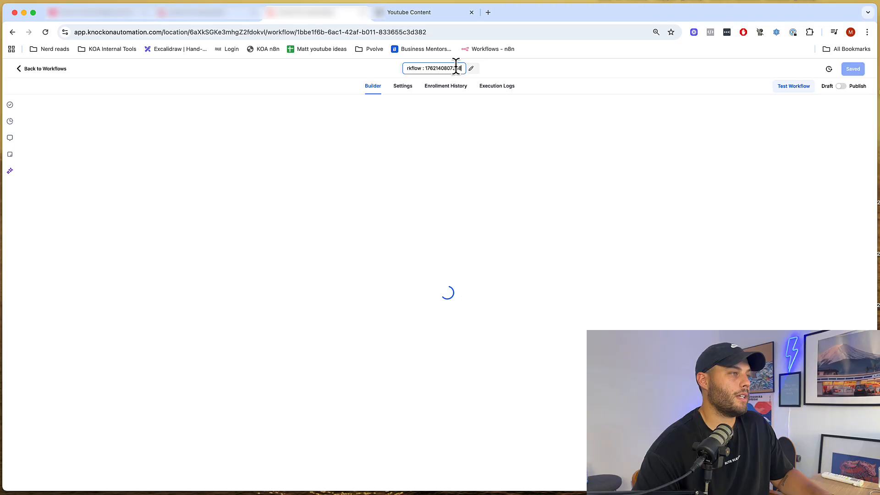
{"action": "type", "text": "3. Closed Deal (p"}
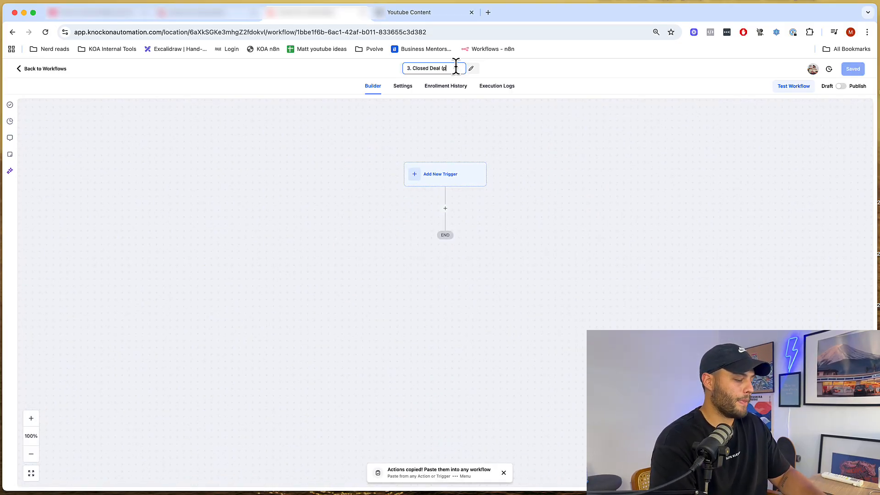
{"action": "type", "text": " stage changed"}
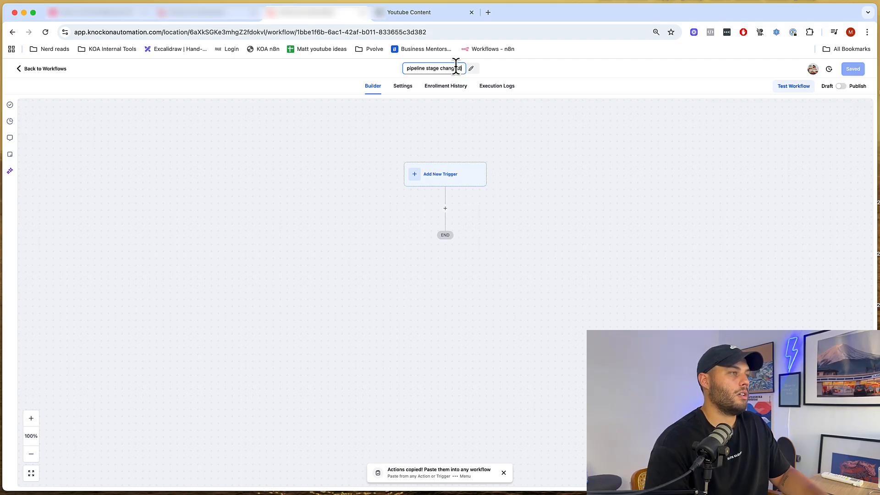
{"action": "left_click", "coordinate": [527, 119]}
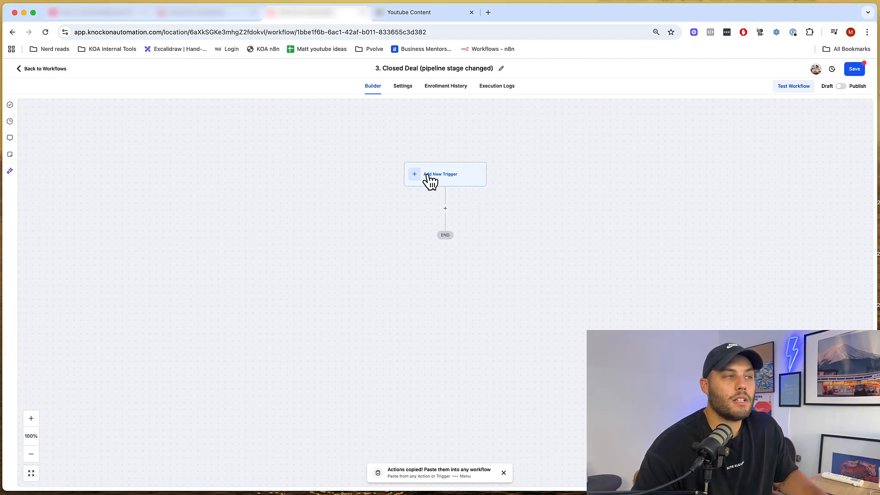
{"action": "left_click", "coordinate": [218, 5]}
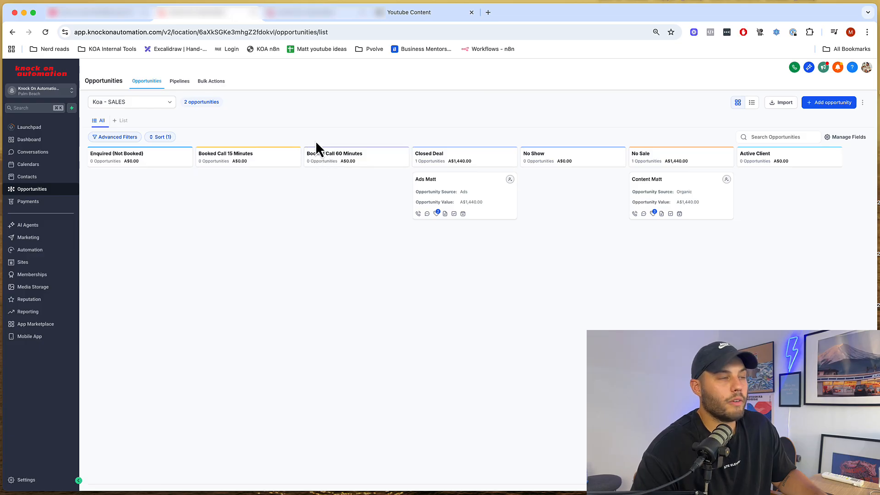
{"action": "left_click", "coordinate": [282, 14]}
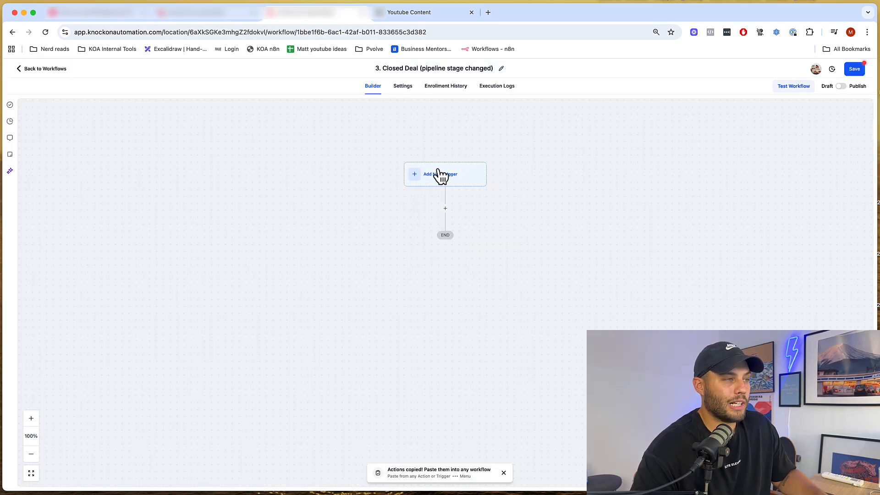
- Search the trigger list for the Pipeline Stage Changed trigger
{"action": "left_click", "coordinate": [448, 182]}
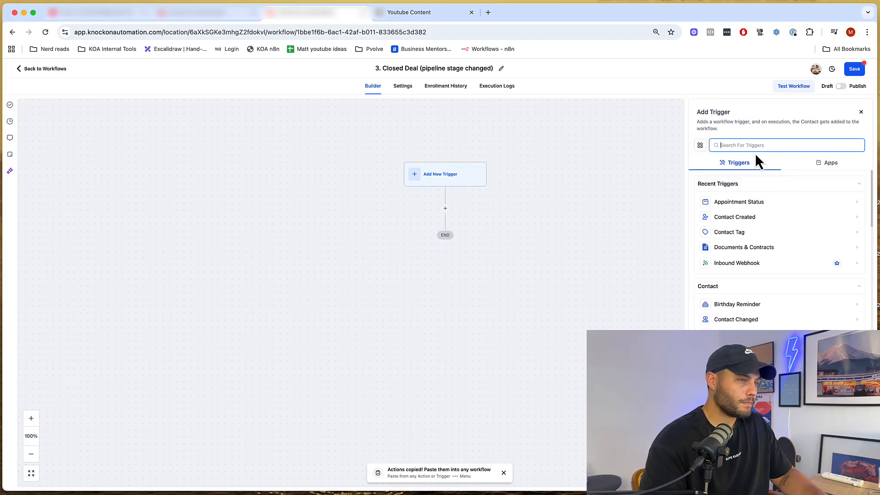
{"action": "type", "text": "pipe"}
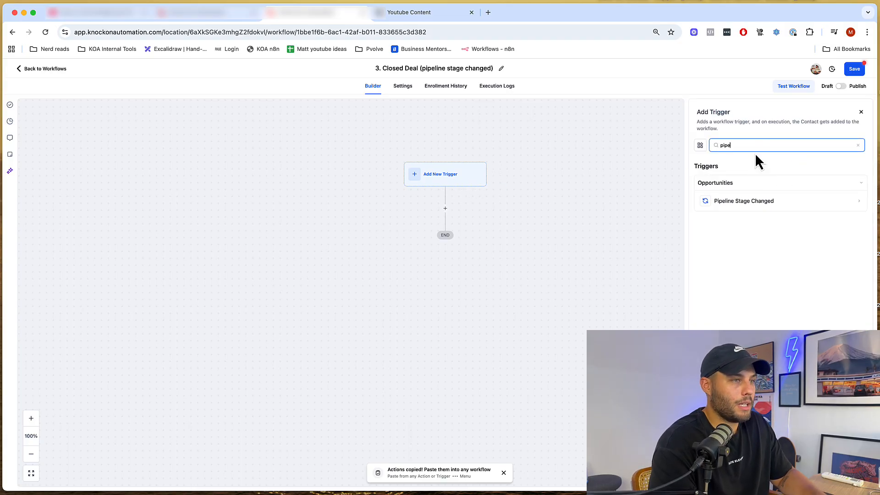
{"action": "type", "text": "line"}
{"action": "key", "text": "super+a"}
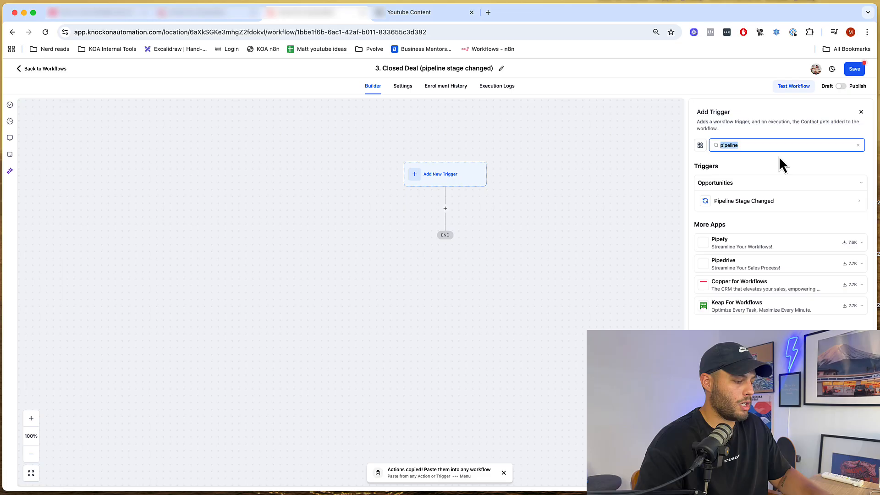
{"action": "type", "text": "cpp"}
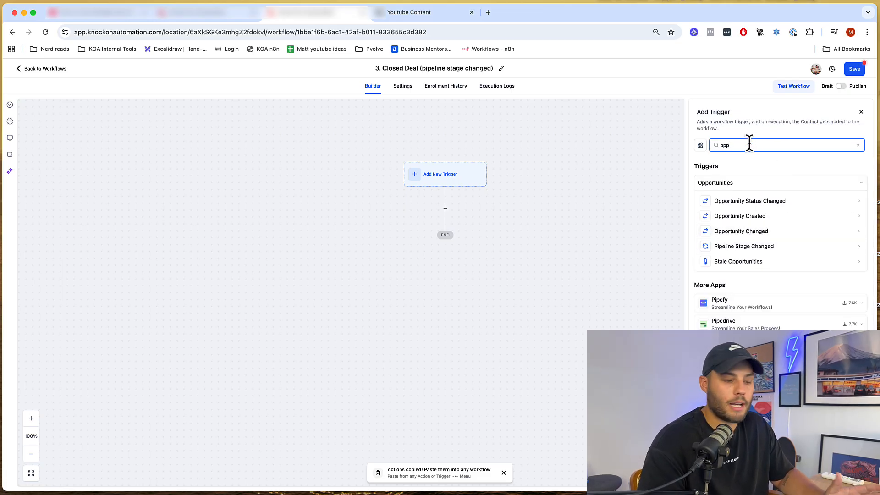
{"action": "key", "text": "BackSpace"}
{"action": "key", "text": "BackSpace"}
{"action": "key", "text": "BackSpace"}
- Choose the Pipeline Stage Changed trigger, filtered to the Koa - SALES pipeline
{"action": "type", "text": "pipe"}
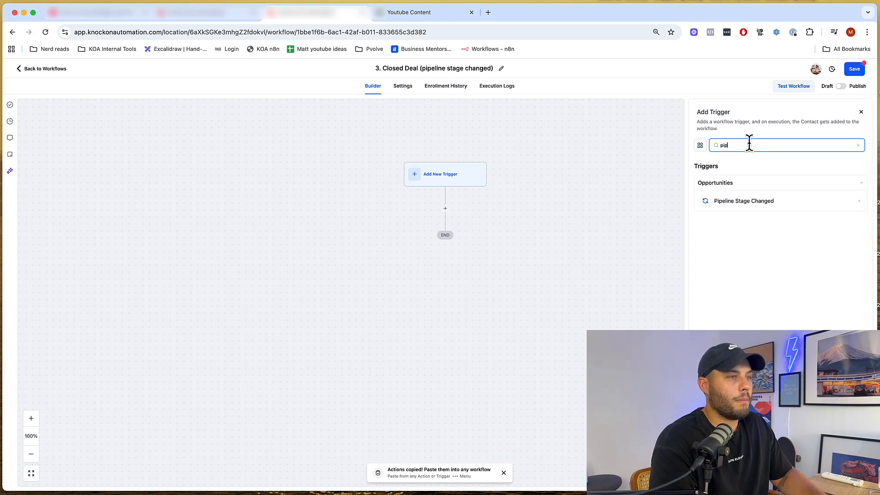
{"action": "left_click", "coordinate": [772, 204]}
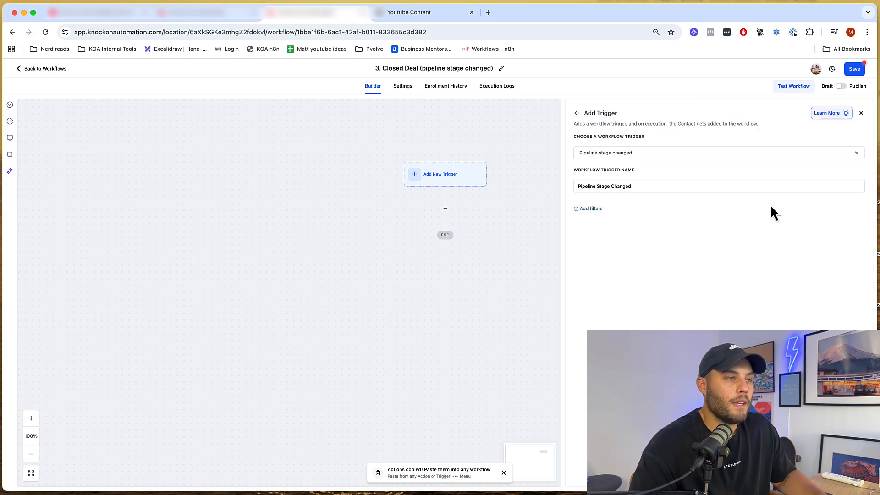
{"action": "left_click", "coordinate": [590, 210]}
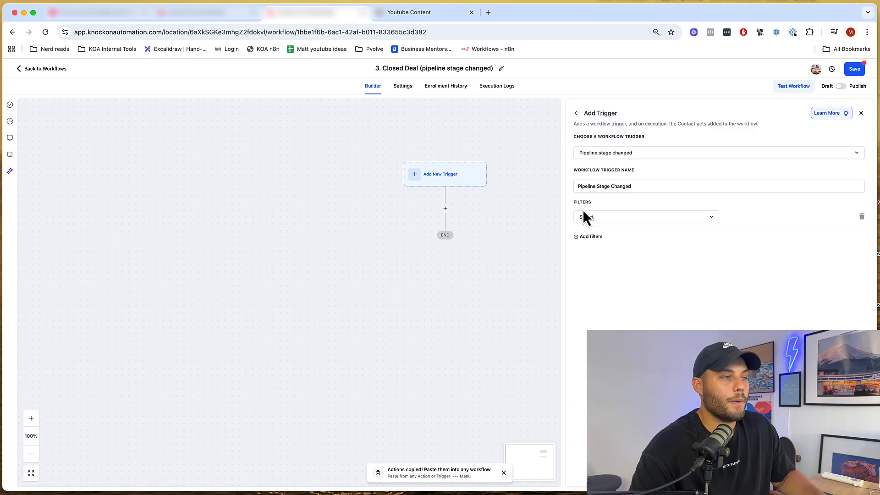
{"action": "left_click", "coordinate": [608, 221]}
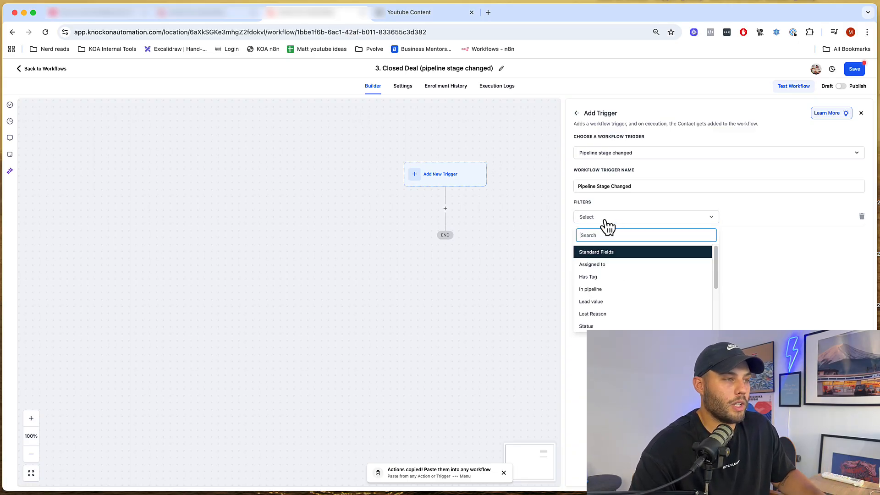
{"action": "left_click", "coordinate": [591, 289]}
{"action": "left_click", "coordinate": [746, 220]}
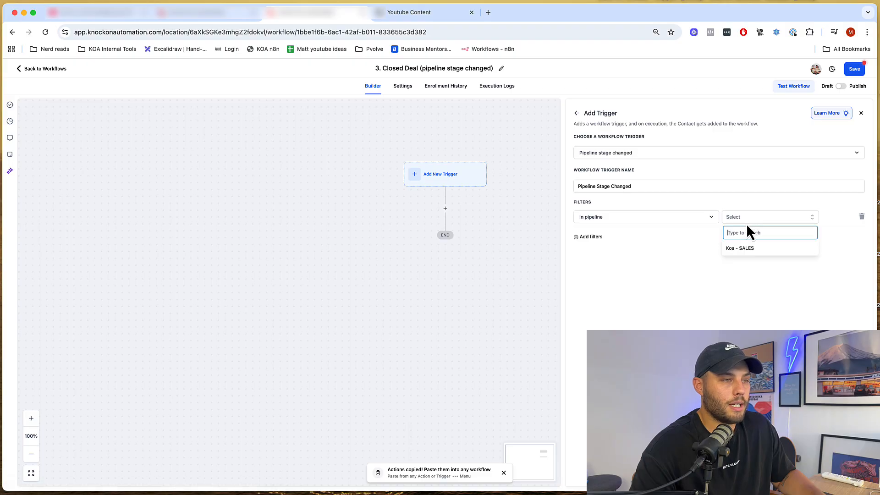
{"action": "left_click", "coordinate": [751, 249]}
- Add a Pipeline stage = Closed Deal filter and save the trigger
{"action": "left_click", "coordinate": [587, 237]}
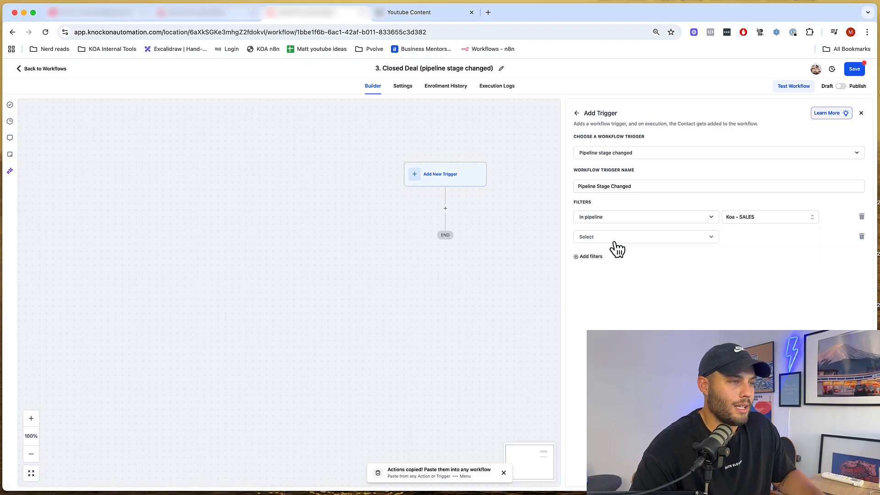
{"action": "left_click", "coordinate": [614, 240]}
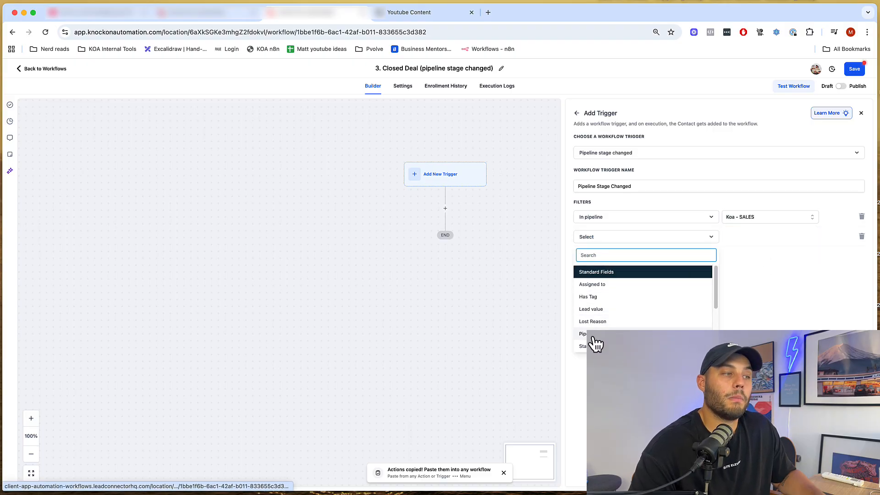
{"action": "left_click", "coordinate": [593, 335]}
{"action": "left_click", "coordinate": [759, 237]}
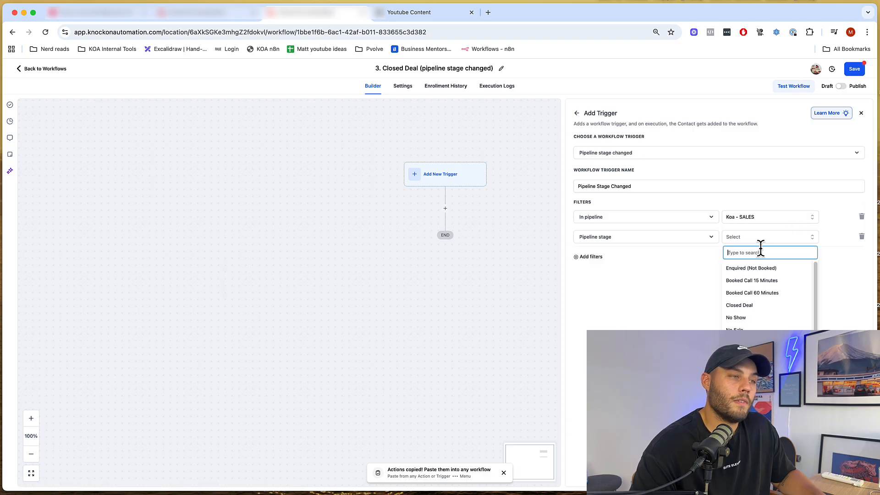
{"action": "left_click", "coordinate": [753, 309]}
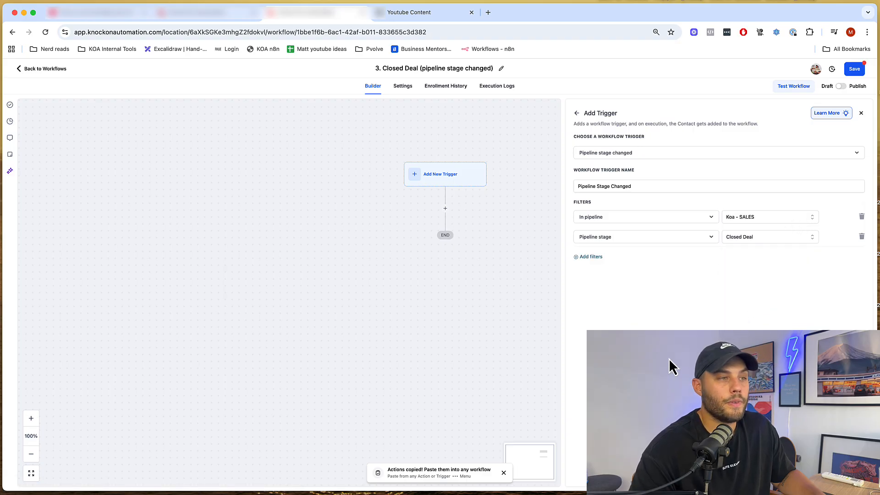
{"action": "left_click", "coordinate": [860, 482]}
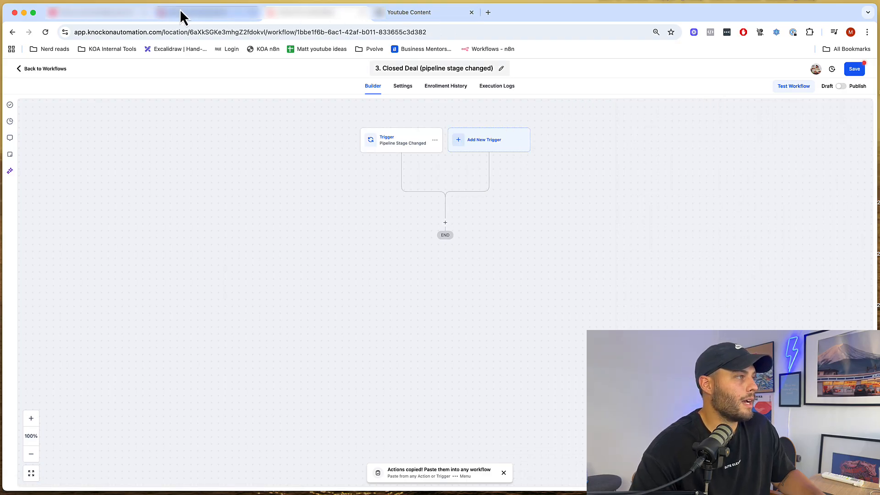
{"action": "left_click", "coordinate": [184, 14]}
- Add a Send SMS action after the trigger with a message beginning 'Hey'
{"action": "left_click_drag", "start_coordinate": [413, 194], "coordinate": [455, 163]}
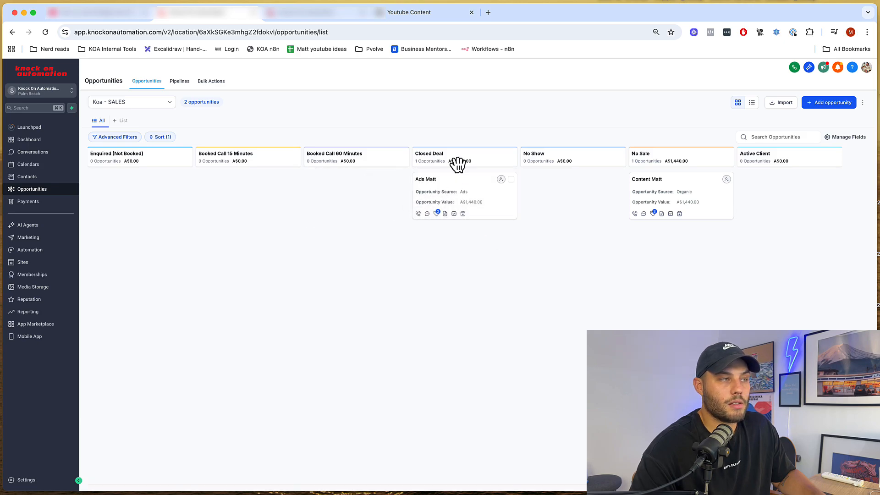
{"action": "left_click", "coordinate": [282, 11]}
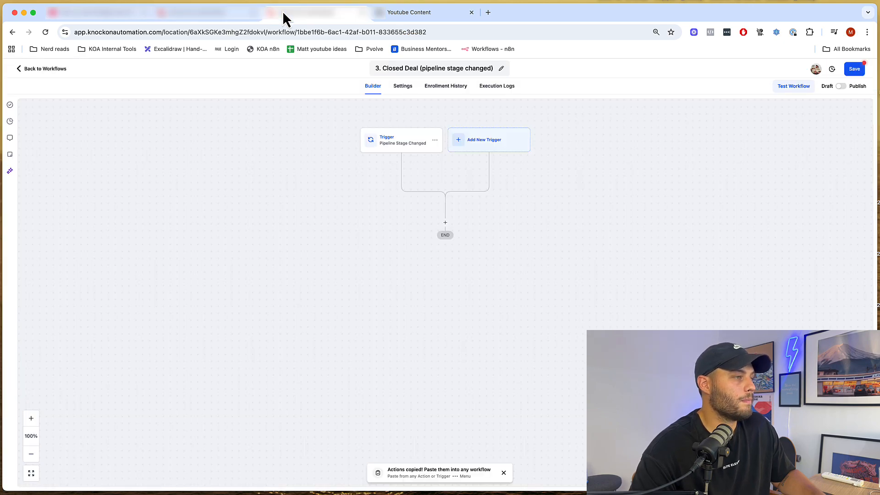
{"action": "left_click", "coordinate": [445, 222]}
{"action": "type", "text": "sms"}
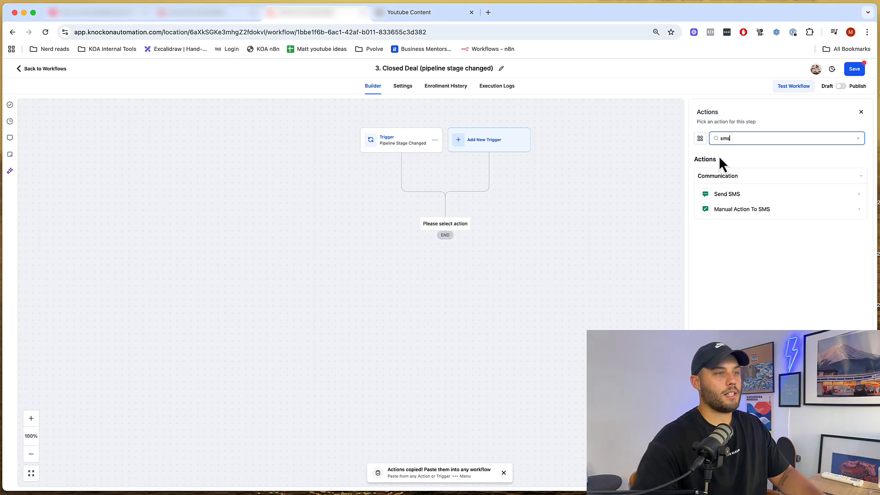
{"action": "left_click", "coordinate": [740, 197]}
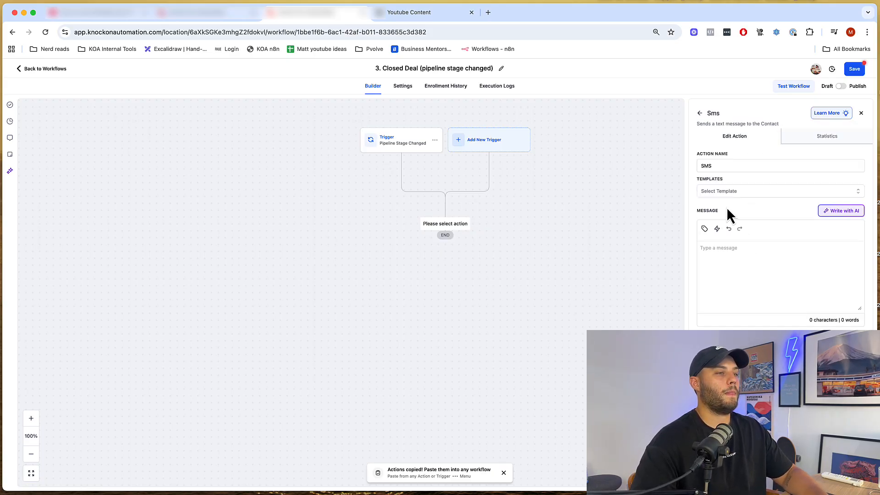
{"action": "type", "text": "HeyA"}
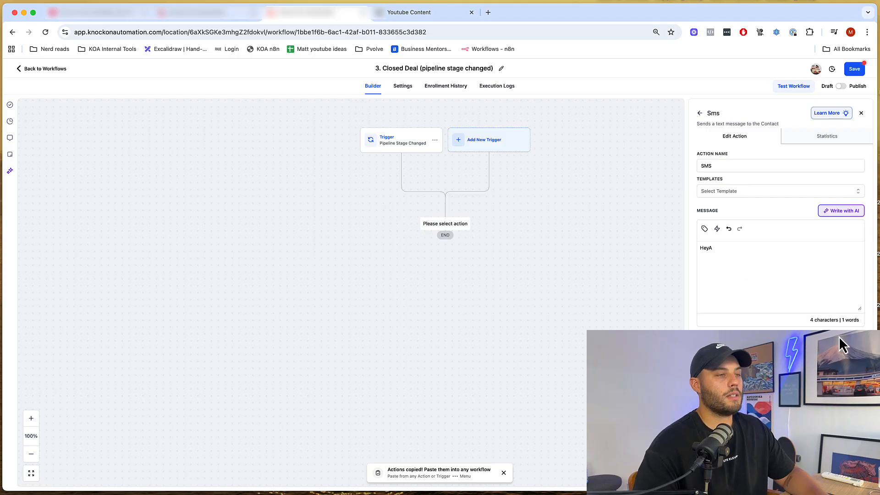
{"action": "left_click", "coordinate": [856, 477]}
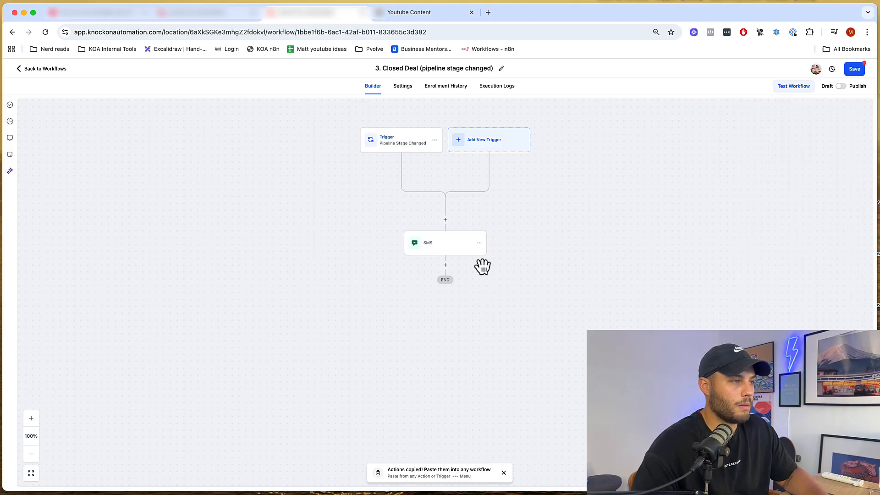
- Insert a Send Documents & Contracts action above the SMS, set its sending user, and use the Contact template
{"action": "left_click", "coordinate": [445, 220]}
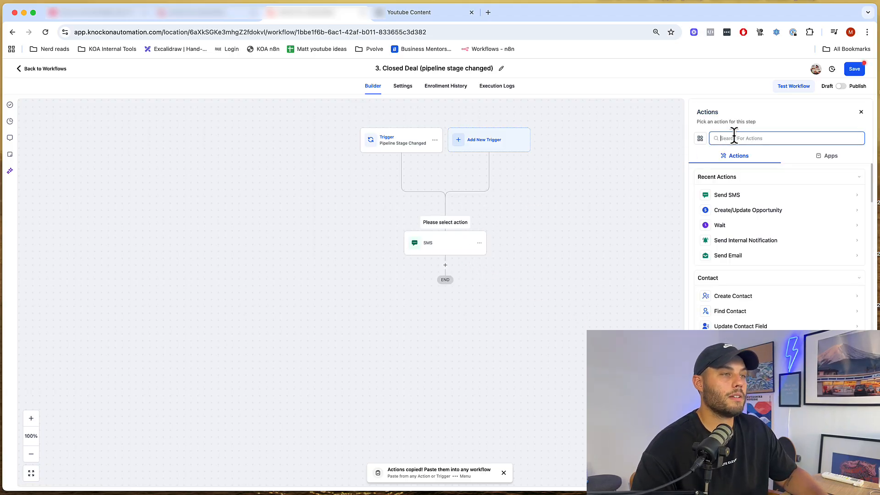
{"action": "type", "text": "conta"}
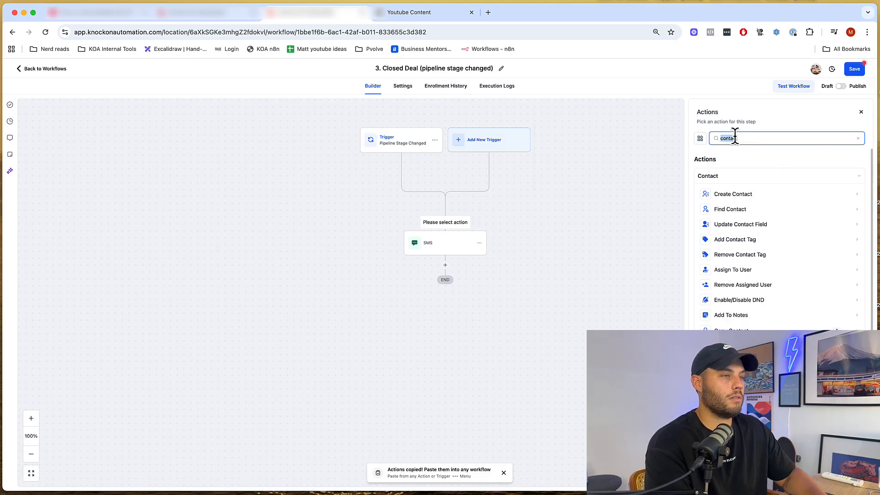
{"action": "key", "text": "BackSpace"}
{"action": "type", "text": "c"}
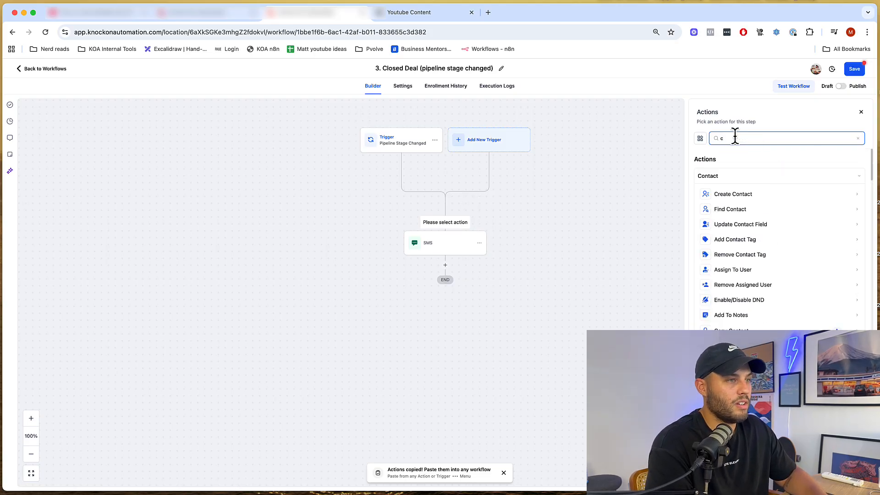
{"action": "type", "text": "ontra"}
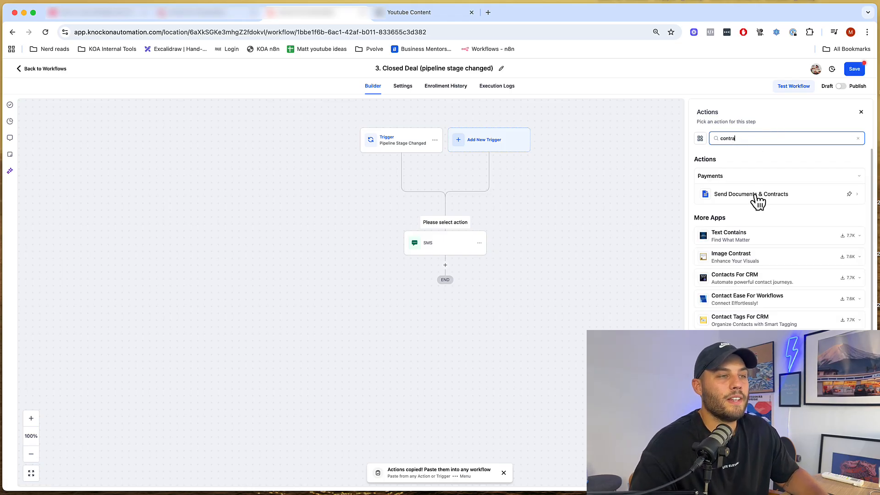
{"action": "left_click", "coordinate": [775, 196]}
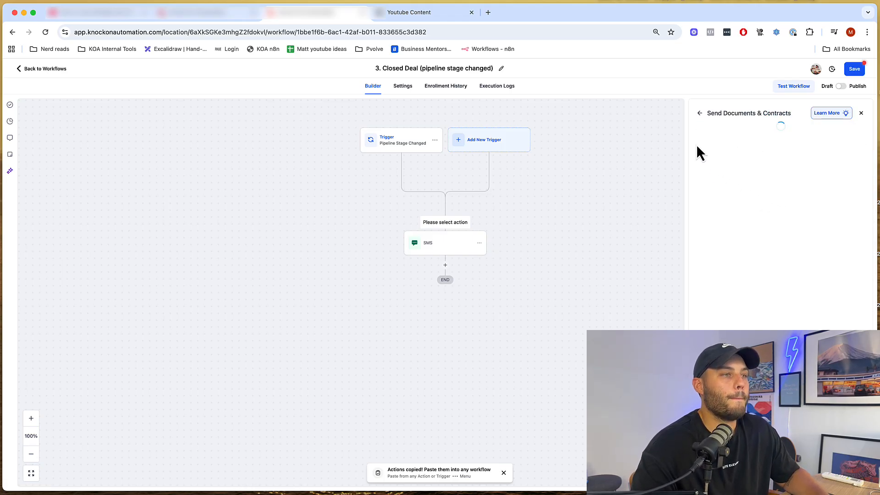
{"action": "left_click", "coordinate": [730, 182]}
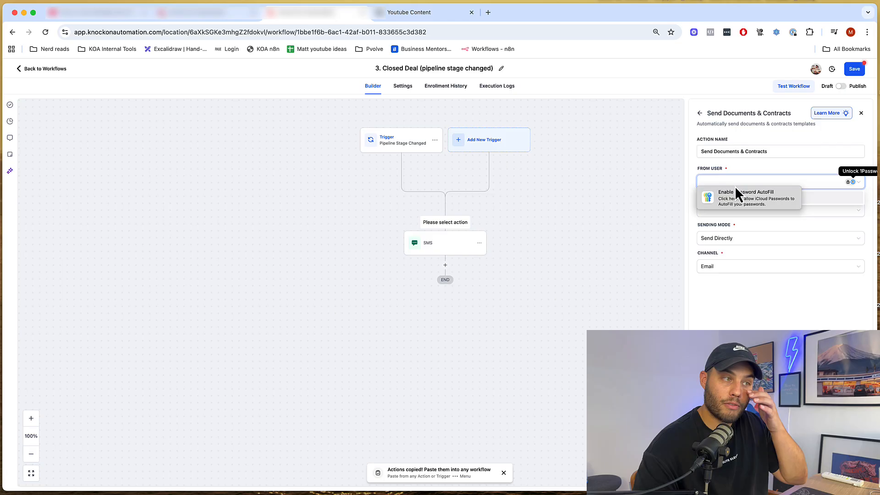
{"action": "left_click", "coordinate": [834, 198]}
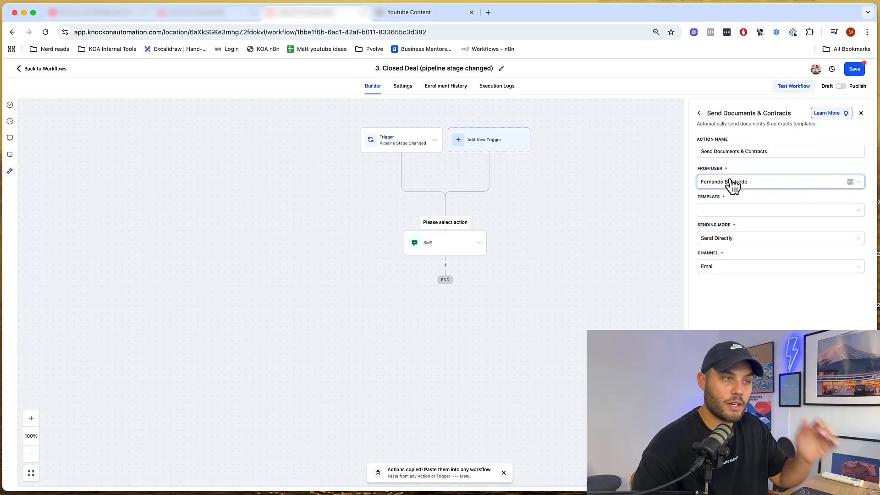
{"action": "left_click", "coordinate": [762, 218]}
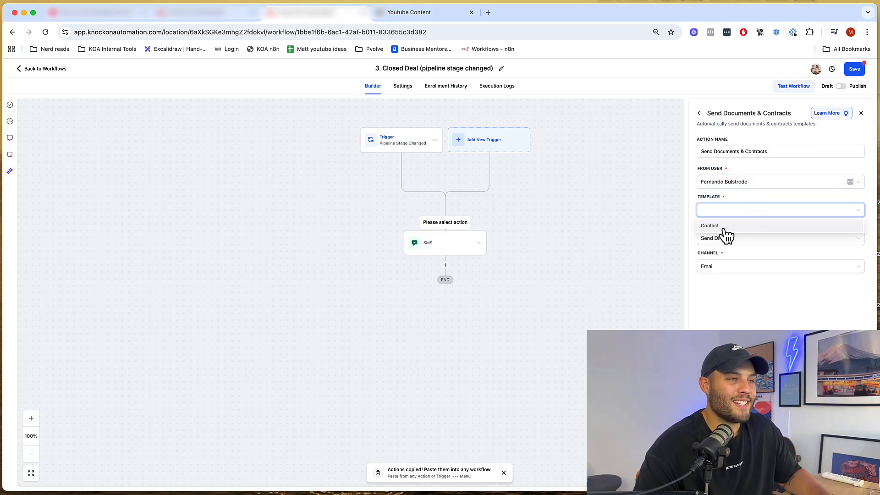
{"action": "left_click", "coordinate": [711, 226]}
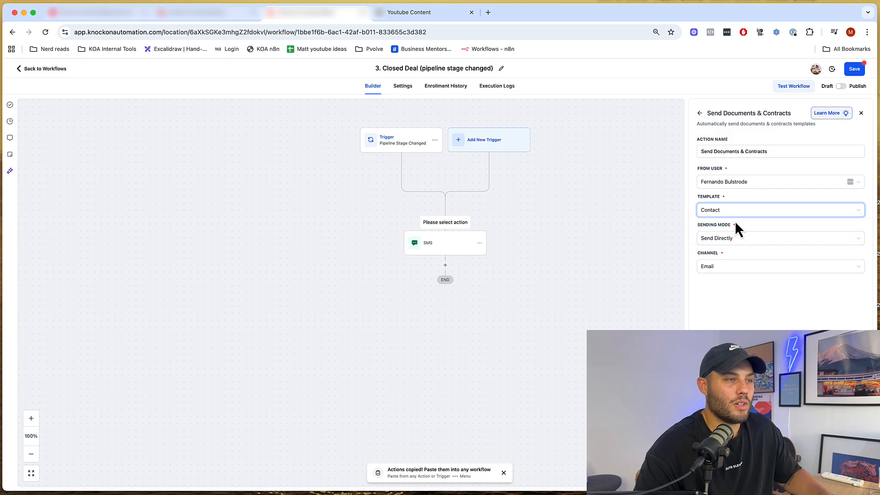
- Set the sending mode to Send Directly and the channel to Email & SMS
{"action": "left_click", "coordinate": [750, 240]}
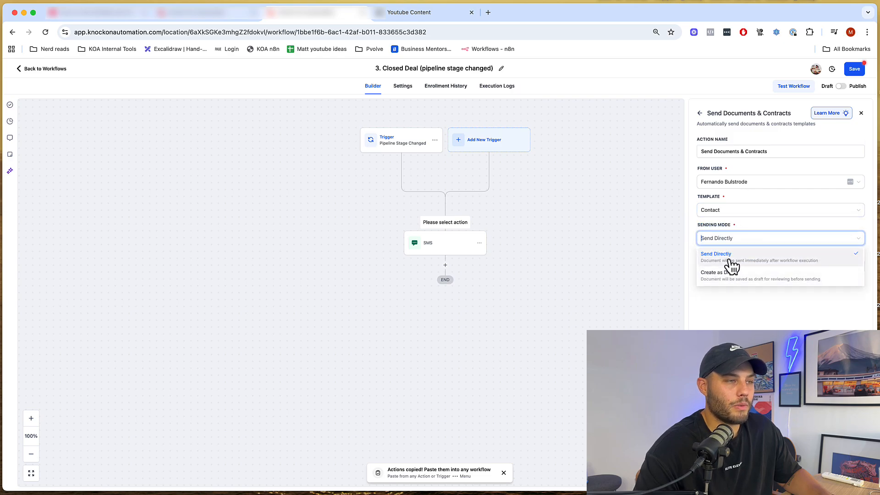
{"action": "left_click", "coordinate": [730, 260]}
{"action": "left_click", "coordinate": [721, 274]}
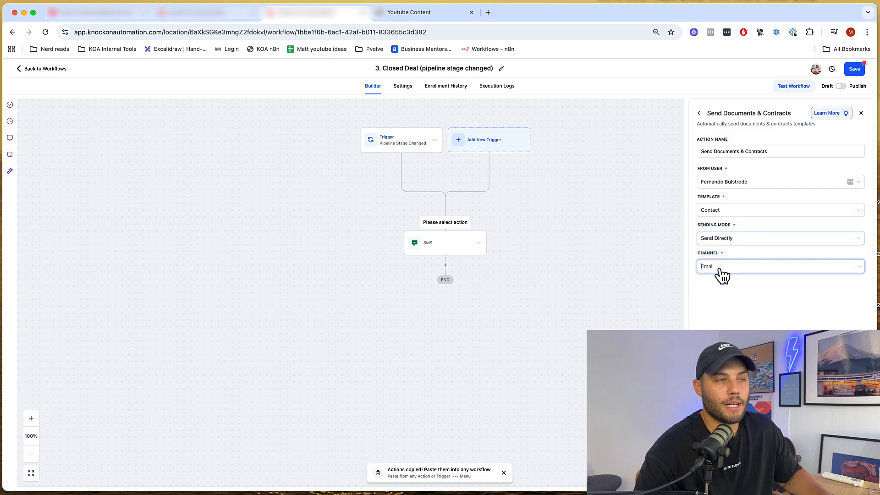
{"action": "left_click", "coordinate": [736, 320]}
{"action": "left_click", "coordinate": [727, 271]}
{"action": "left_click", "coordinate": [730, 303]}
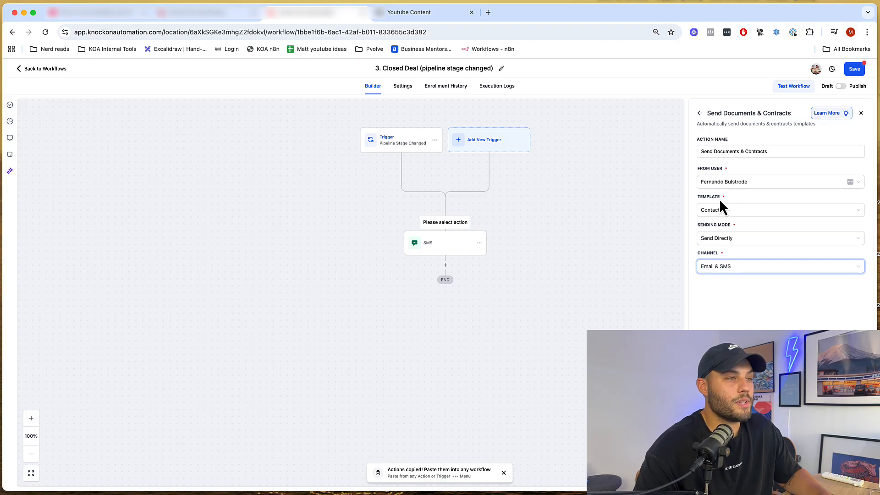
- Check the Documents & Contracts templates in the other tab, then save the contract action
{"action": "left_click", "coordinate": [188, 13]}
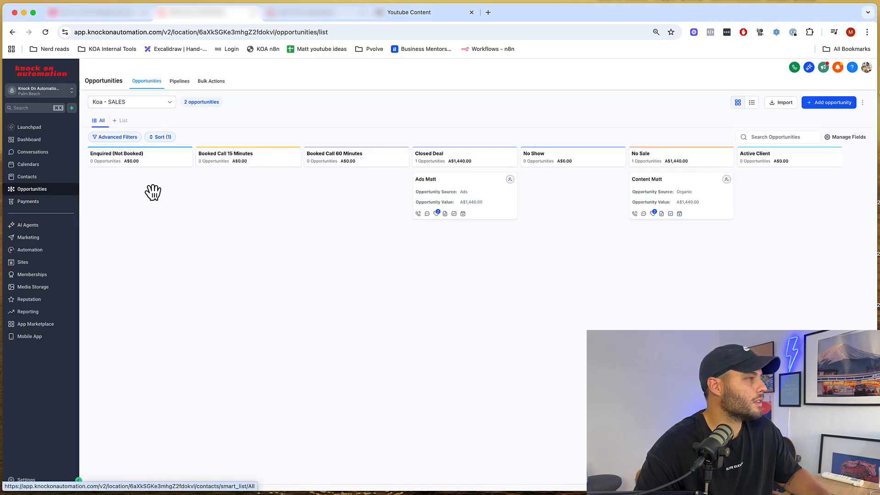
{"action": "left_click", "coordinate": [28, 201]}
{"action": "mouse_move", "coordinate": [210, 85]}
{"action": "left_click", "coordinate": [206, 110]}
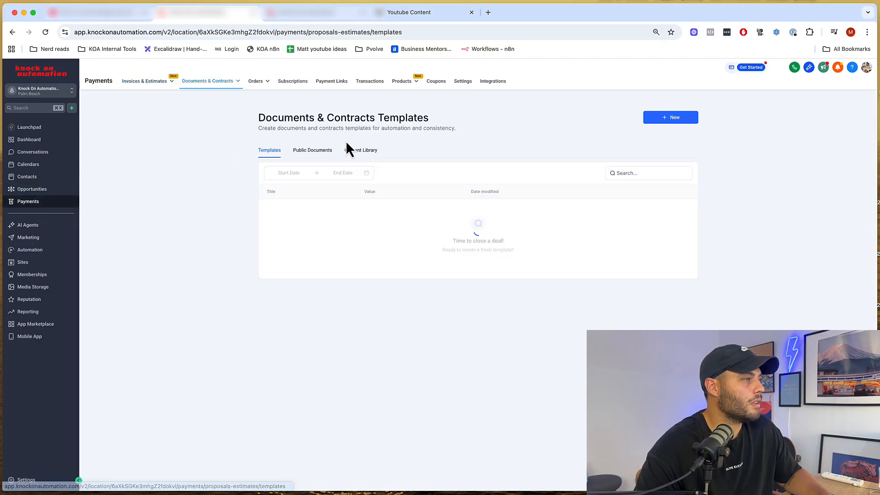
{"action": "left_click", "coordinate": [305, 10]}
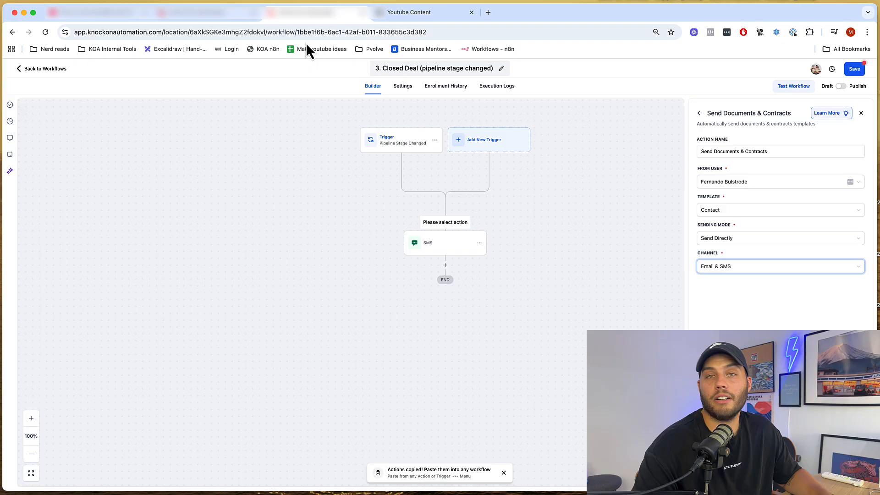
{"action": "left_click", "coordinate": [850, 479]}
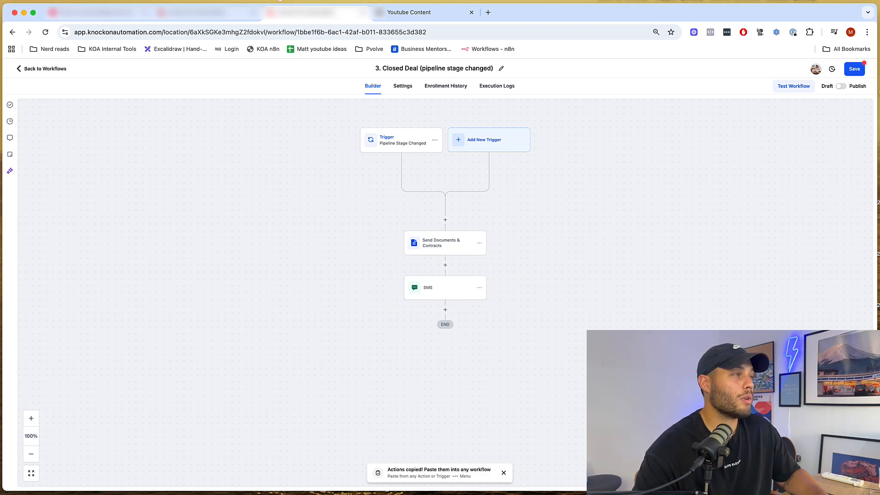
- Write the SMS saying the contract was just sent via SMS and email, asking them to report issues
{"action": "left_click", "coordinate": [460, 295]}
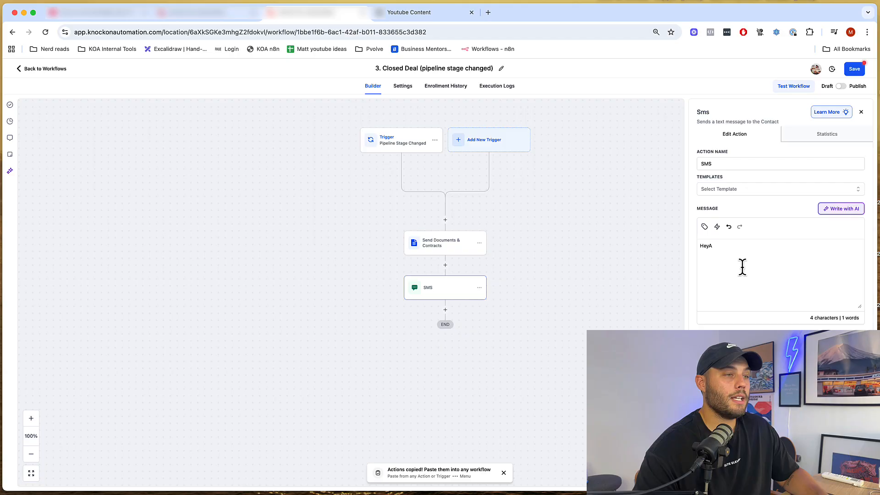
{"action": "left_click", "coordinate": [753, 253]}
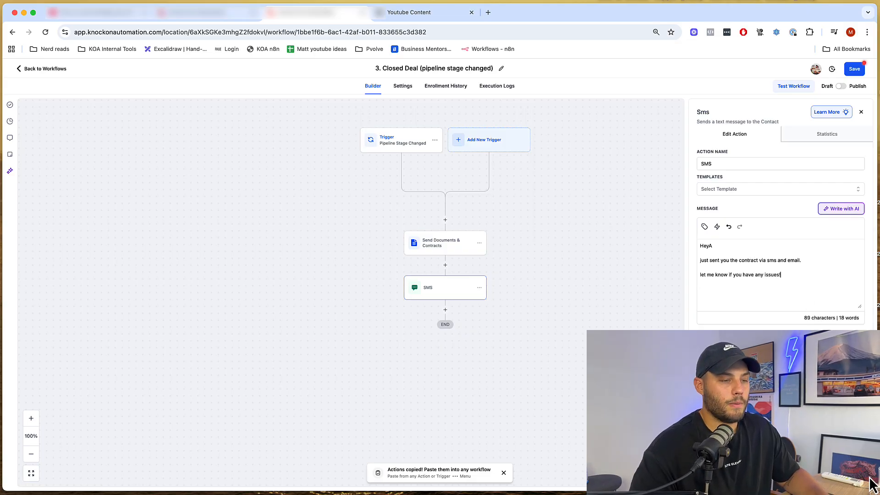
{"action": "left_click", "coordinate": [578, 328]}
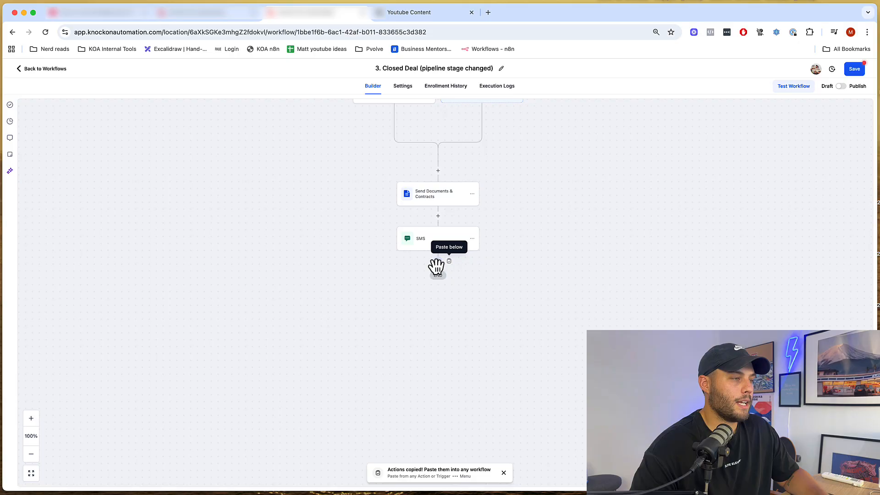
- Add a 60 minute Wait step after the SMS
{"action": "left_click", "coordinate": [438, 262]}
{"action": "type", "text": "wait"}
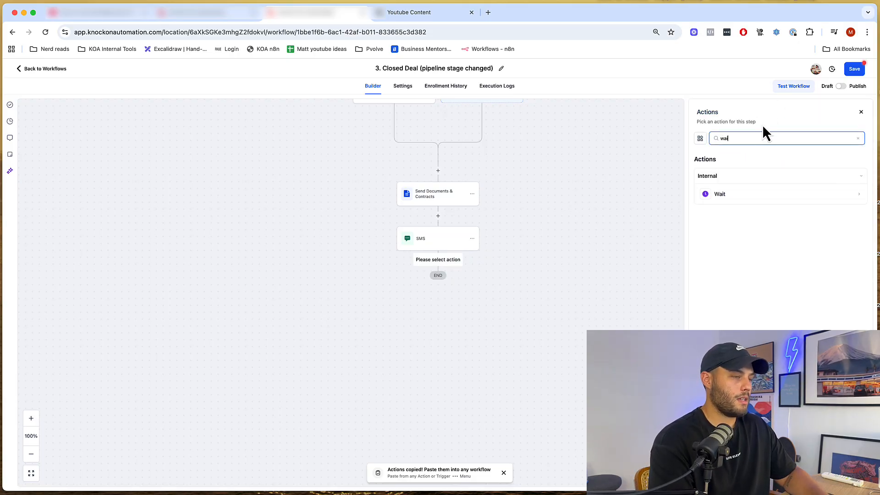
{"action": "left_click", "coordinate": [774, 198]}
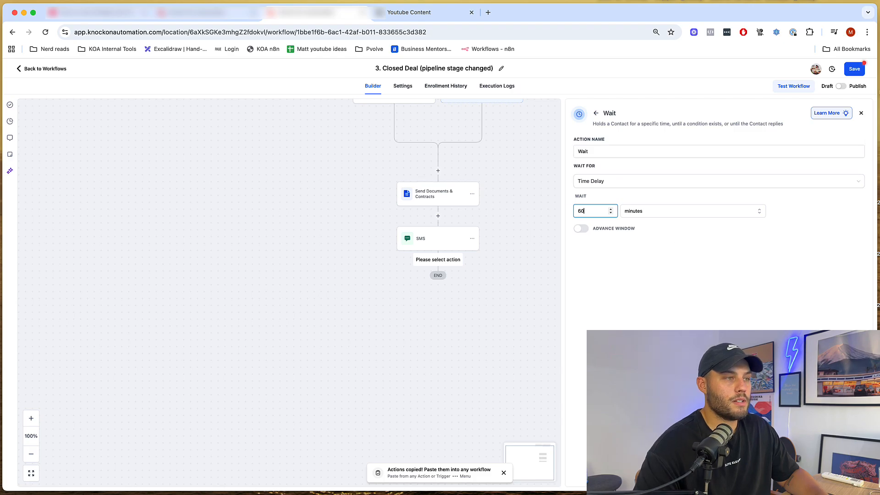
{"action": "left_click", "coordinate": [355, 190]}
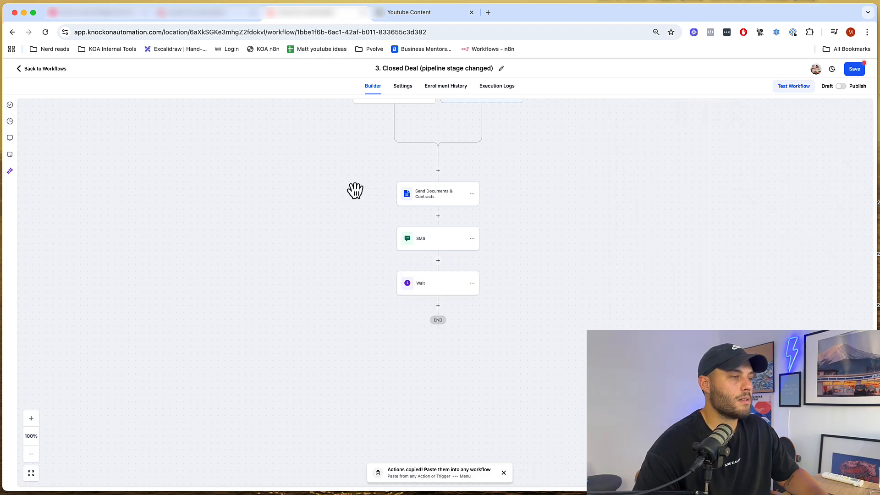
- Duplicate the SMS/Wait pair, reword its message starting 'Any', and make its wait 120 minutes
{"action": "left_click", "coordinate": [472, 238]}
{"action": "left_click", "coordinate": [515, 297]}
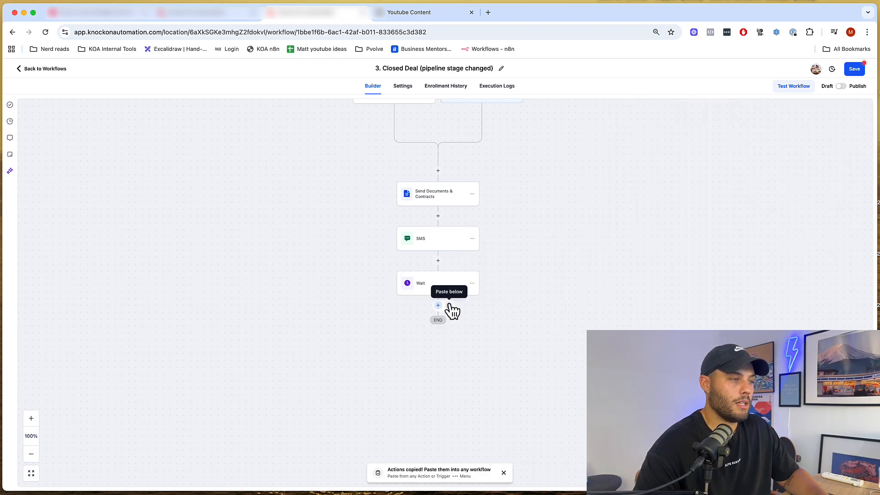
{"action": "left_click", "coordinate": [451, 306]}
{"action": "left_click", "coordinate": [449, 325]}
{"action": "left_click_drag", "start_coordinate": [811, 285], "coordinate": [651, 216]}
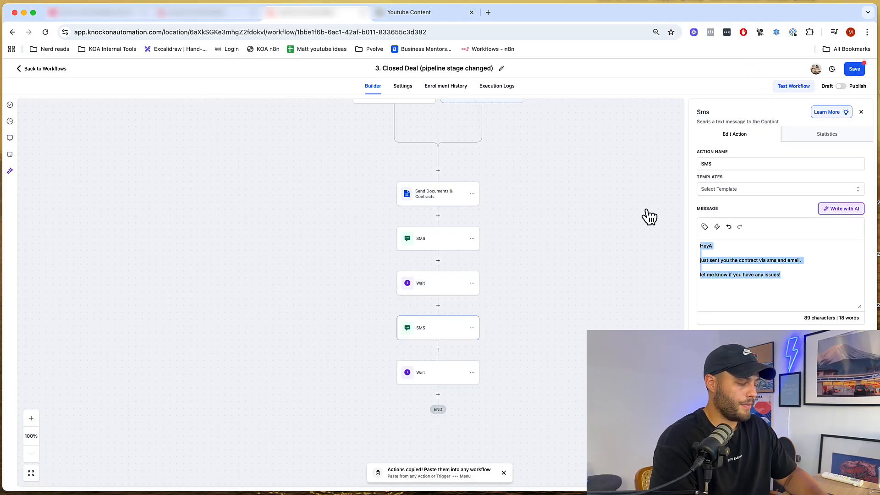
{"action": "type", "text": "Any questions about the contract?"}
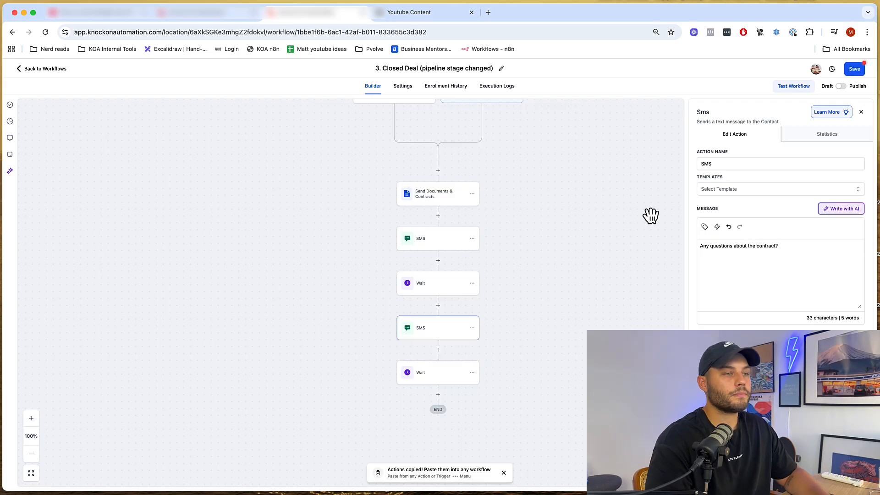
{"action": "left_click", "coordinate": [858, 476]}
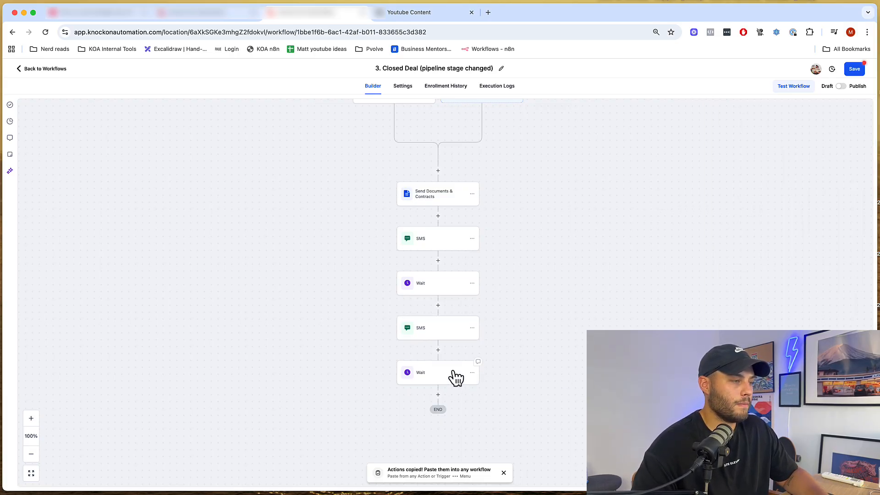
{"action": "left_click", "coordinate": [436, 378]}
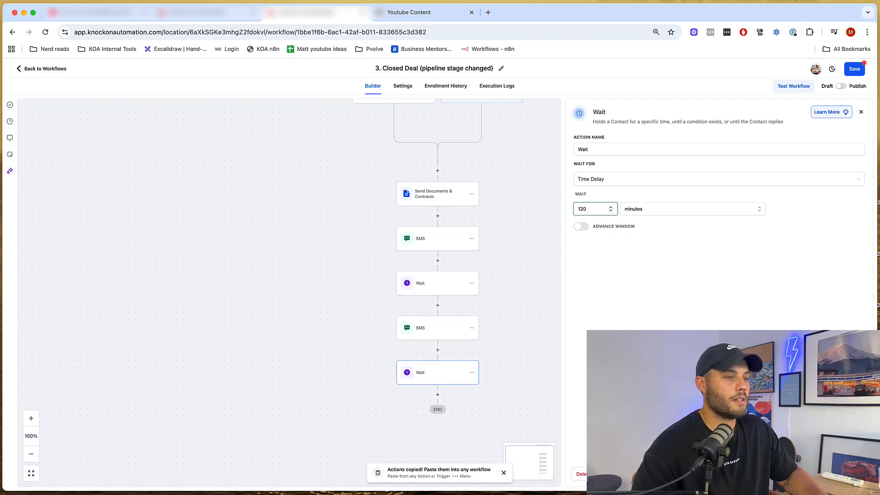
{"action": "left_click", "coordinate": [843, 479]}
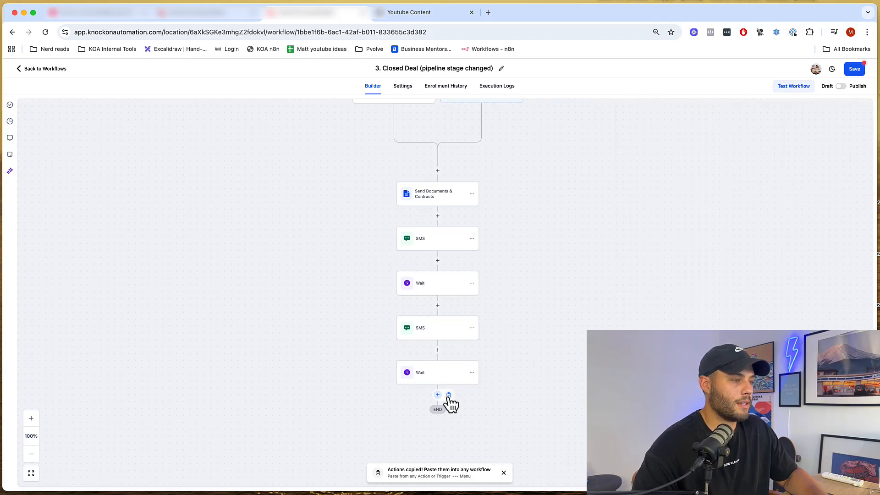
- Paste a third SMS/Wait pair and reword its message starting 'Di'
{"action": "left_click", "coordinate": [449, 395]}
{"action": "left_click", "coordinate": [437, 419]}
{"action": "left_click_drag", "start_coordinate": [795, 277], "coordinate": [652, 208]}
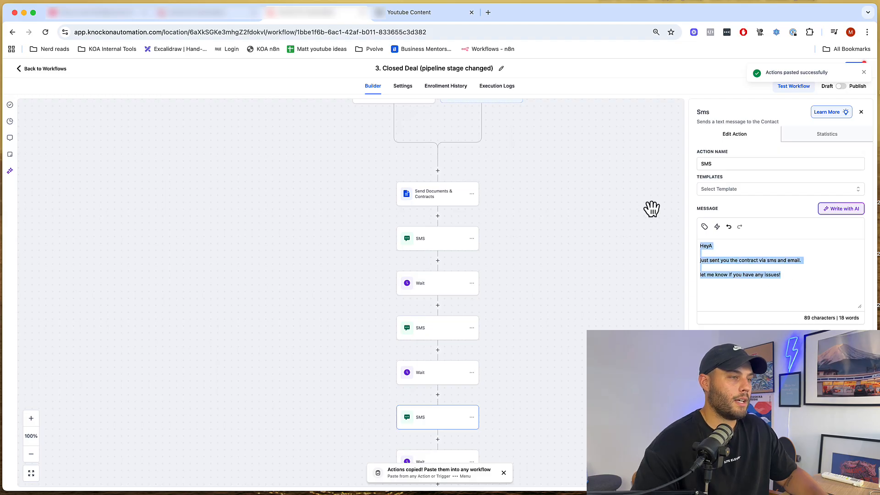
{"action": "type", "text": "Di"}
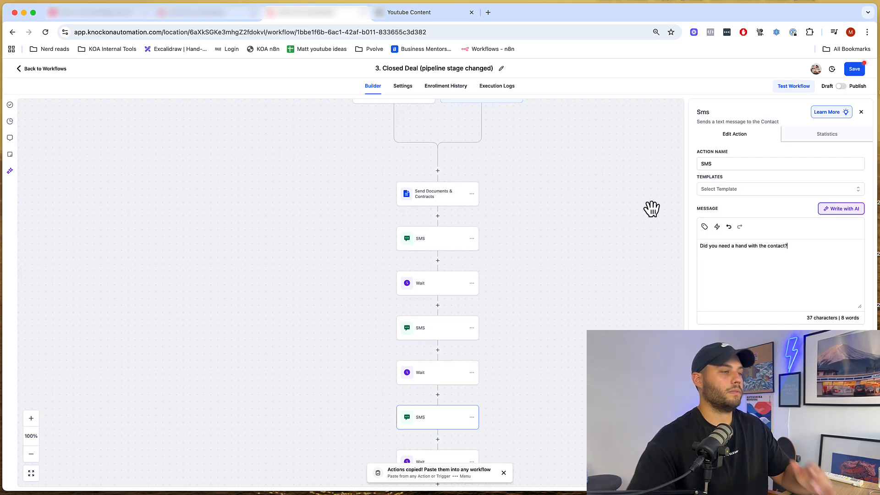
{"action": "left_click", "coordinate": [851, 485]}
- Show the delete options for the final Wait step
{"action": "scroll", "coordinate": [541, 305], "scroll_direction": "down", "scroll_amount": 3}
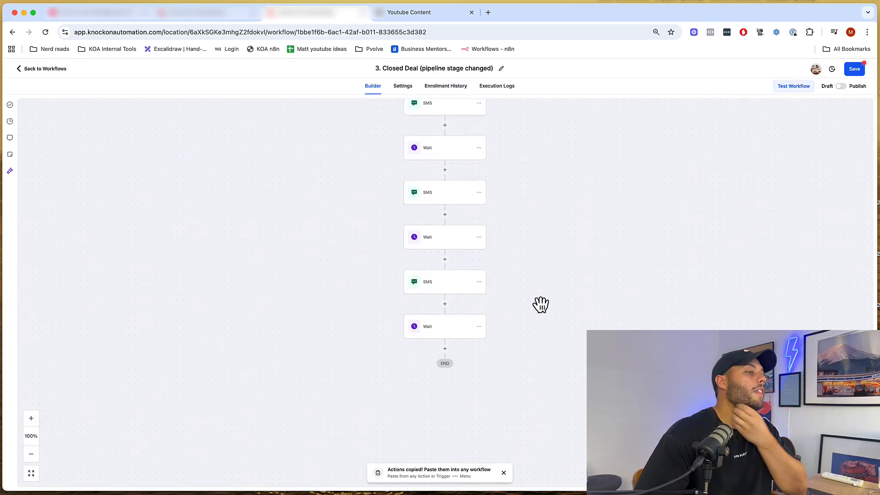
{"action": "left_click", "coordinate": [478, 327]}
{"action": "left_click", "coordinate": [521, 391]}
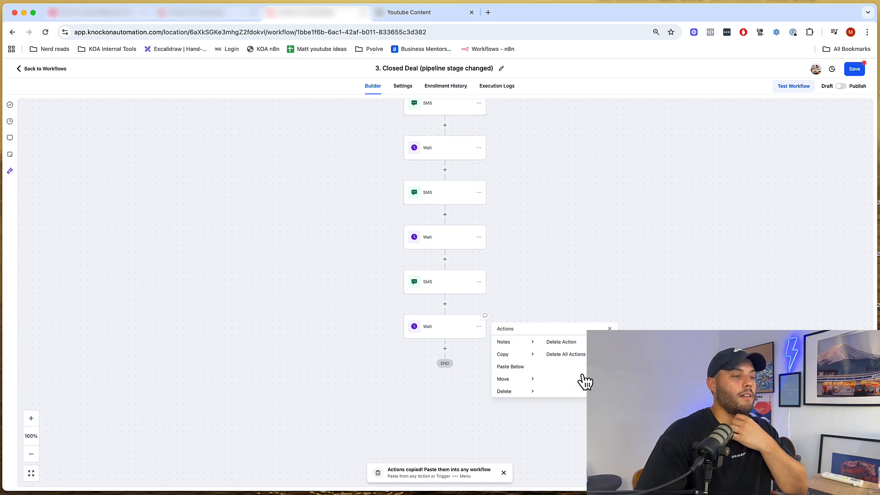
- Delete the final Wait step from the Closed Deal workflow and save it
{"action": "left_click", "coordinate": [561, 342]}
{"action": "left_click", "coordinate": [510, 298]}
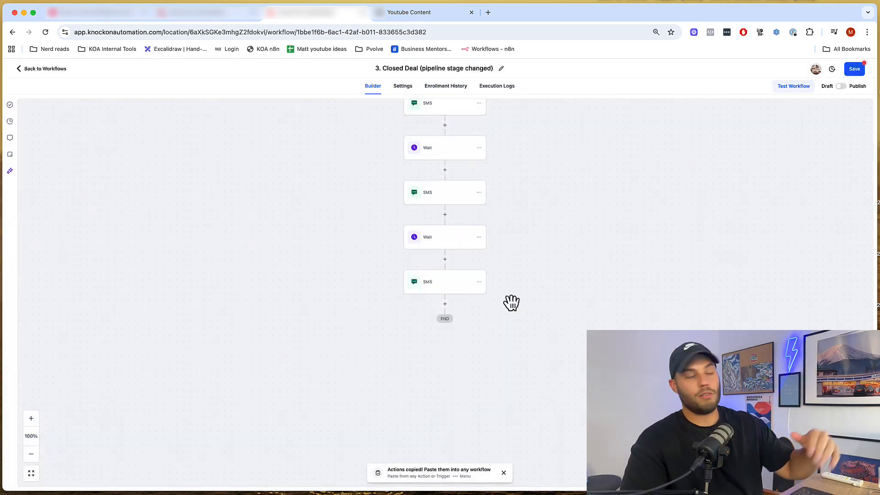
{"action": "scroll", "coordinate": [590, 242], "scroll_direction": "up", "scroll_amount": 3}
{"action": "left_click", "coordinate": [854, 70]}
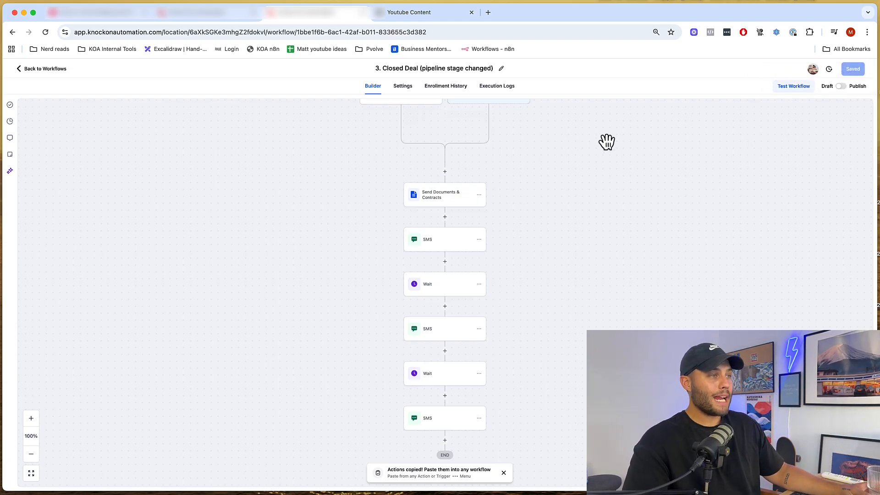
- Check the Documents & Contracts templates page, then go to the Automation workflows list
{"action": "scroll", "coordinate": [606, 155], "scroll_direction": "up", "scroll_amount": 2}
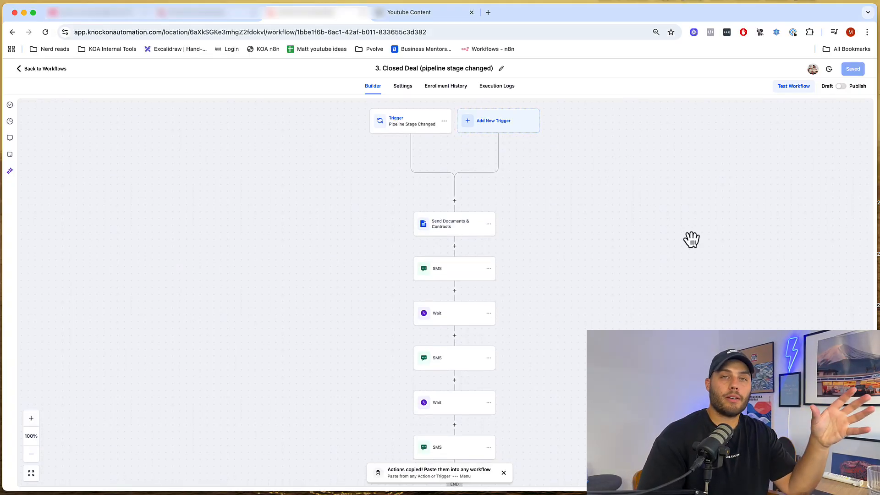
{"action": "left_click", "coordinate": [219, 17]}
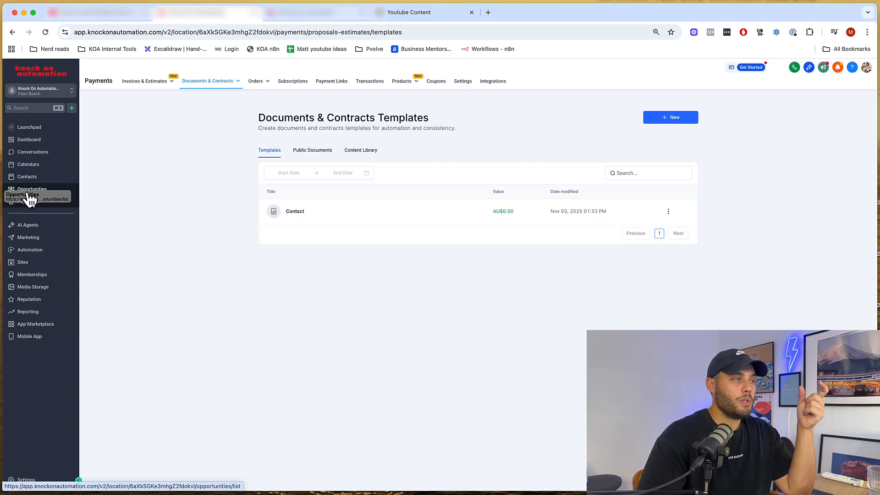
{"action": "left_click", "coordinate": [287, 18]}
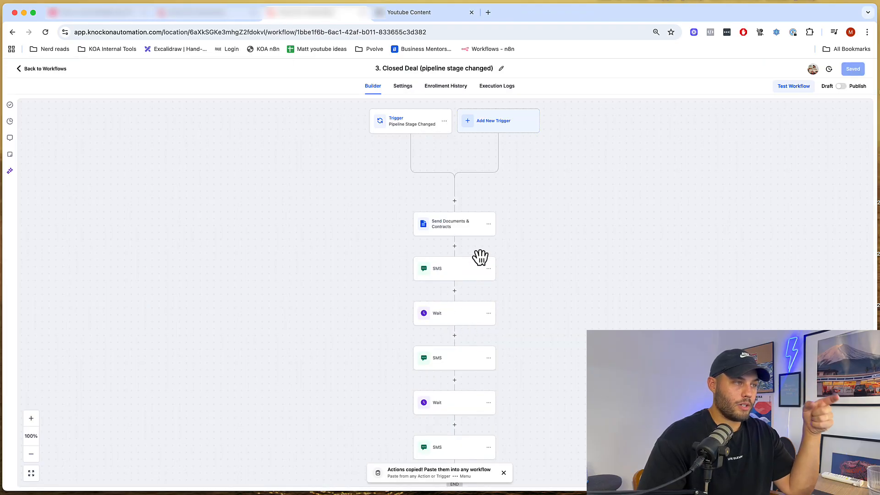
{"action": "left_click_drag", "start_coordinate": [383, 263], "coordinate": [386, 231]}
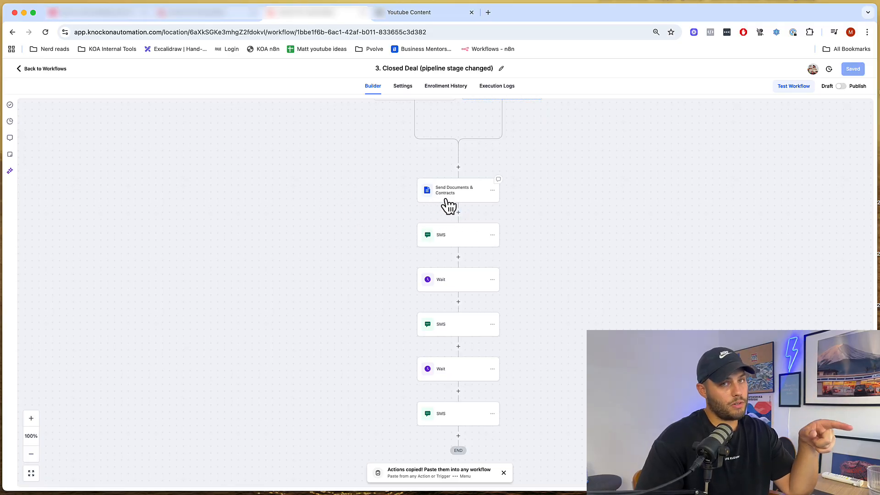
{"action": "left_click", "coordinate": [219, 14]}
{"action": "left_click_drag", "start_coordinate": [145, 178], "coordinate": [175, 171]}
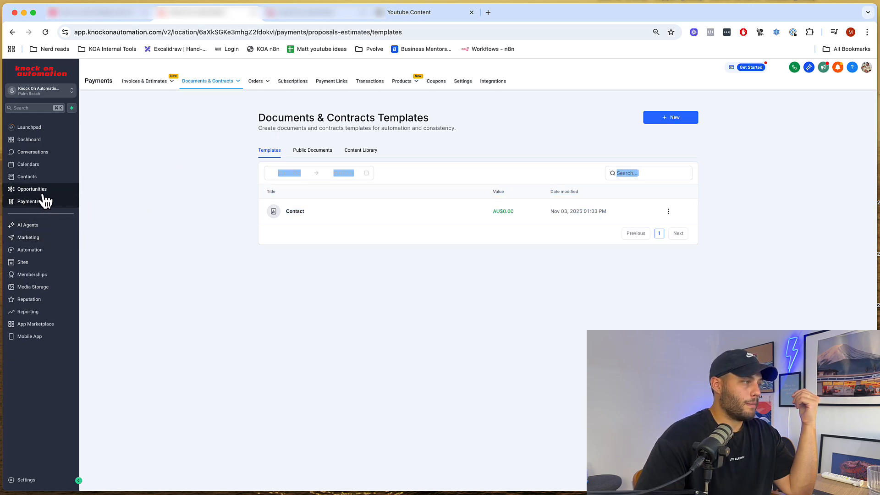
{"action": "left_click", "coordinate": [42, 252]}
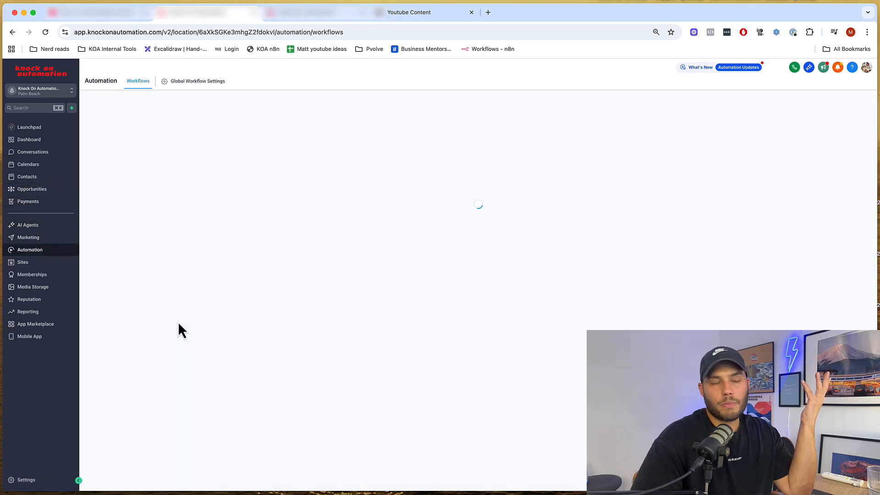
- Create a blank workflow from scratch titled '4. Contract signed'
{"action": "left_click", "coordinate": [321, 13]}
{"action": "left_click", "coordinate": [221, 14]}
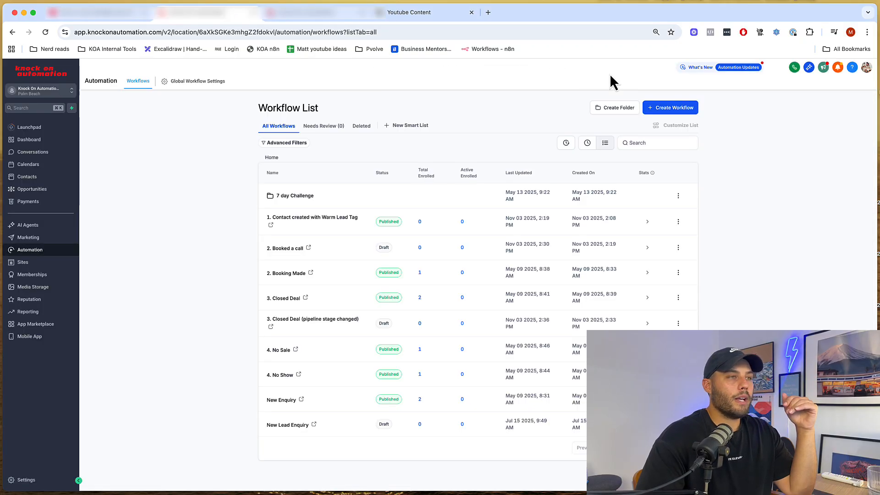
{"action": "left_click", "coordinate": [669, 113]}
{"action": "left_click", "coordinate": [577, 141]}
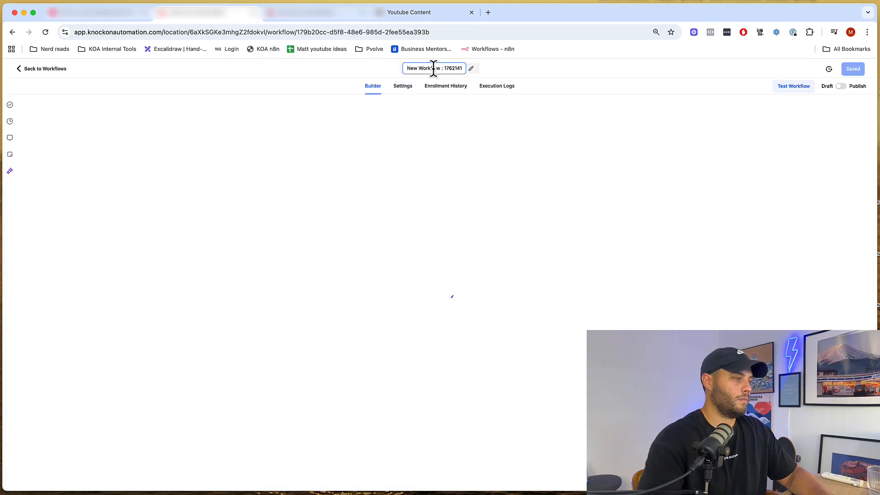
{"action": "left_click", "coordinate": [433, 68]}
{"action": "type", "text": "4. Contract signed"}
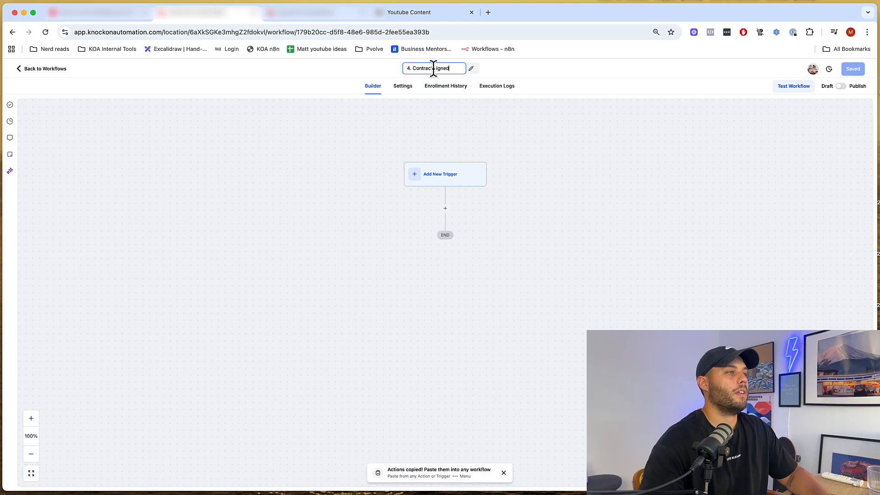
{"action": "left_click", "coordinate": [300, 165]}
- Add a Documents & Contracts trigger filtered to Status Is Completed
{"action": "left_click", "coordinate": [488, 173]}
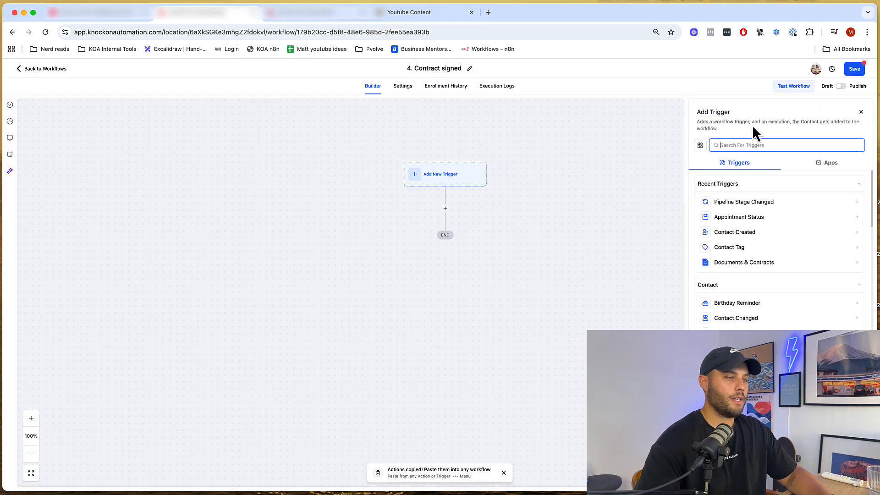
{"action": "type", "text": "contract"}
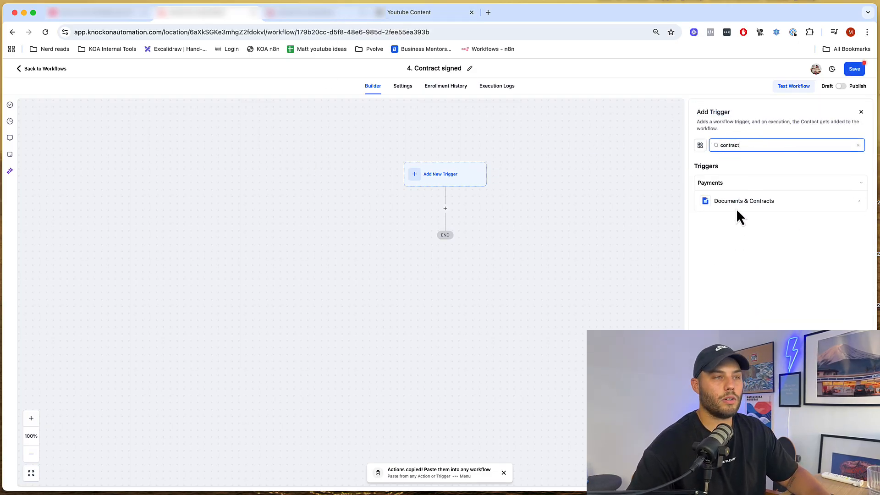
{"action": "left_click", "coordinate": [734, 205]}
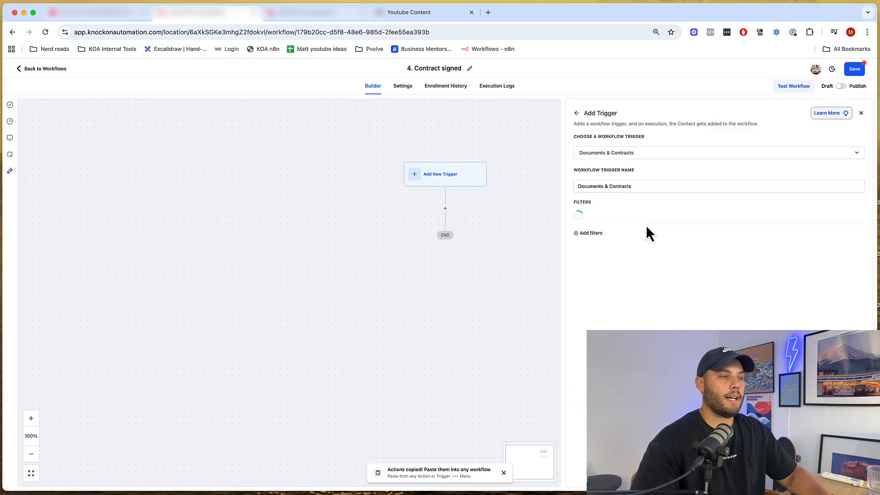
{"action": "left_click", "coordinate": [599, 232]}
{"action": "left_click", "coordinate": [605, 217]}
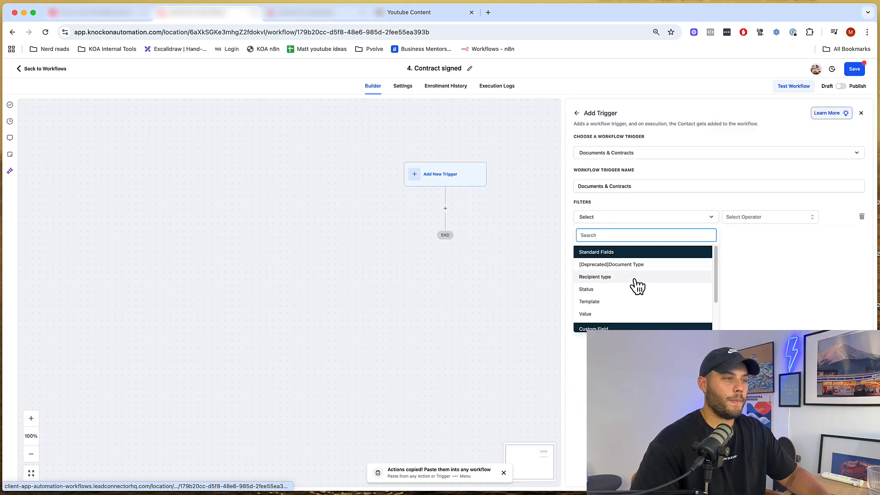
{"action": "left_click", "coordinate": [614, 297]}
{"action": "left_click", "coordinate": [757, 218]}
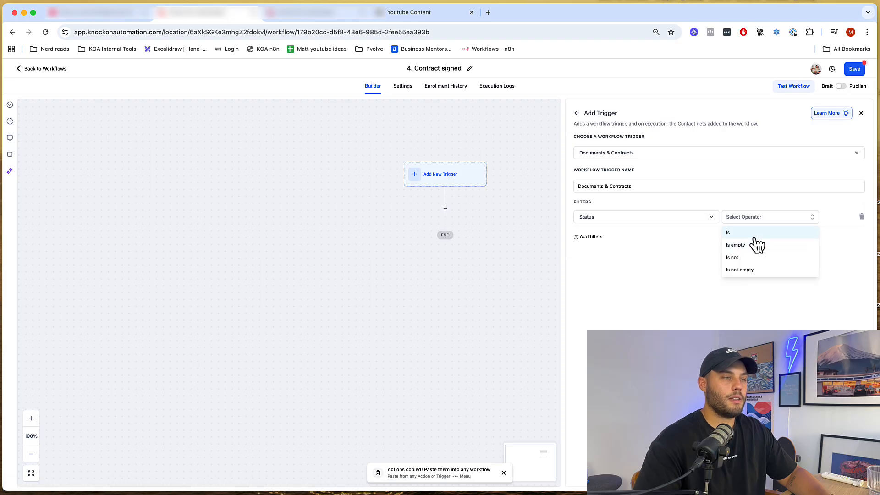
{"action": "left_click", "coordinate": [756, 243]}
{"action": "left_click", "coordinate": [809, 216]}
{"action": "left_click", "coordinate": [785, 251]}
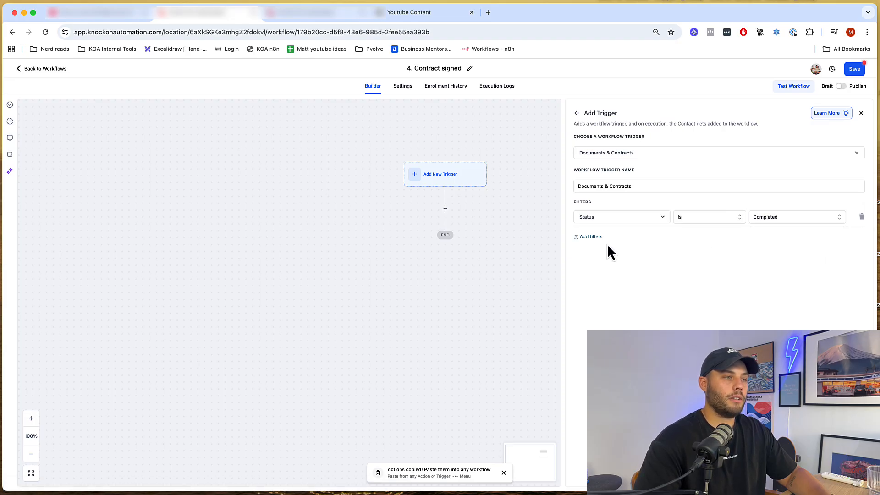
- Add a second trigger filter requiring Template Is Contact
{"action": "left_click", "coordinate": [604, 239]}
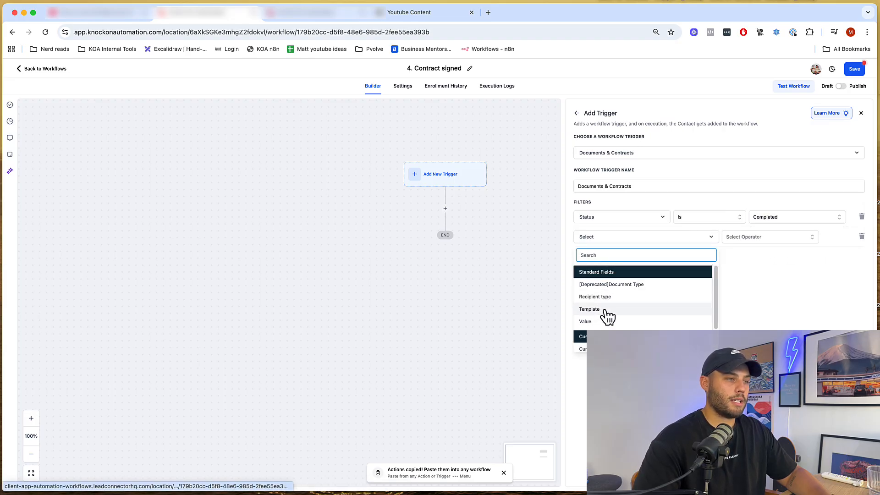
{"action": "left_click", "coordinate": [603, 311]}
{"action": "left_click", "coordinate": [728, 238]}
{"action": "left_click", "coordinate": [729, 256]}
{"action": "left_click", "coordinate": [798, 236]}
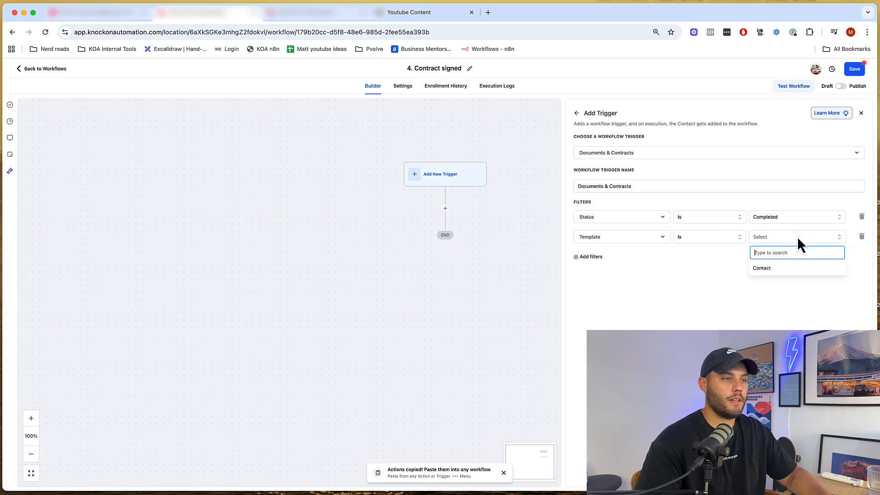
{"action": "left_click", "coordinate": [784, 272]}
- Save the trigger and add a Send Email step with subject 'Welcome to XYZ'
{"action": "left_click", "coordinate": [859, 485]}
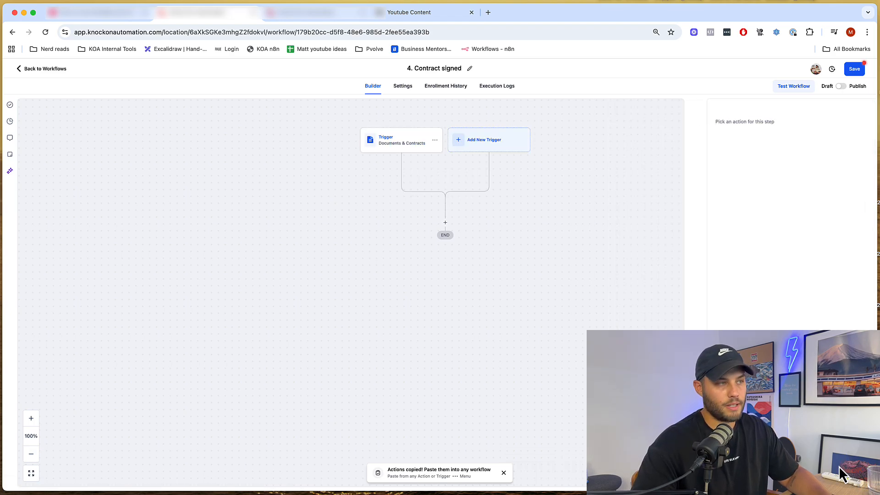
{"action": "left_click", "coordinate": [445, 222]}
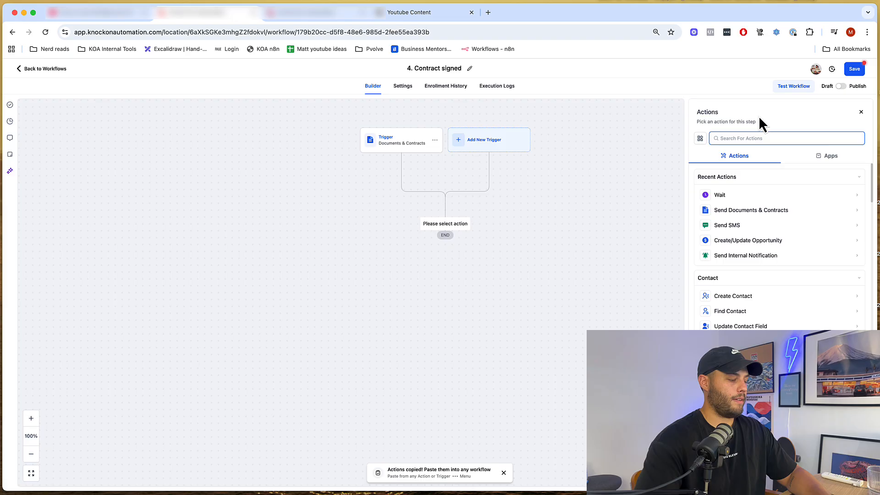
{"action": "type", "text": "email"}
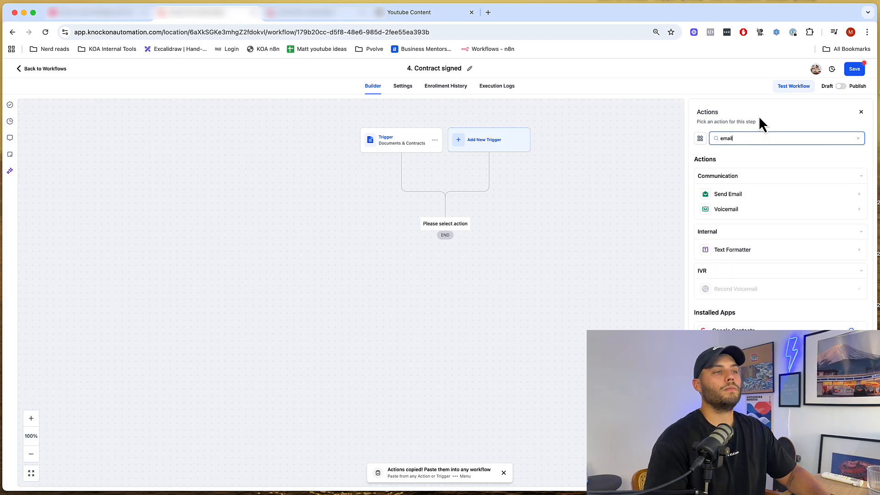
{"action": "left_click", "coordinate": [725, 194]}
{"action": "left_click", "coordinate": [731, 279]}
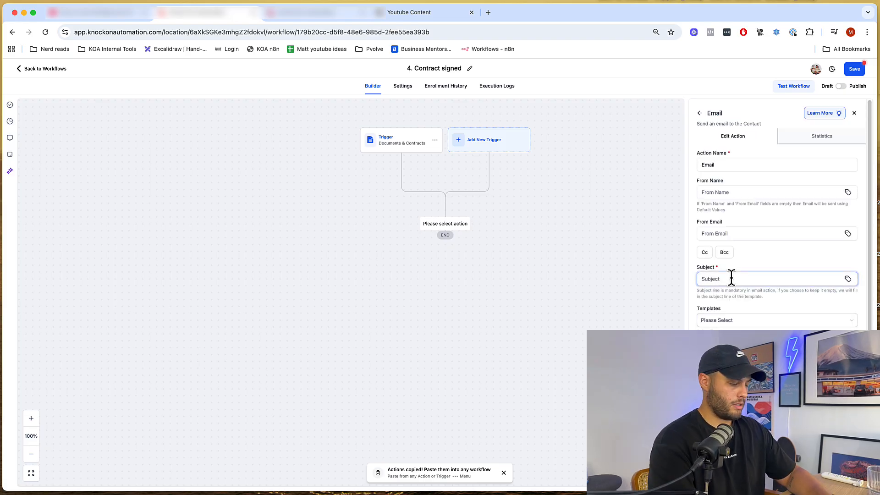
{"action": "type", "text": "Welcome to XYZ"}
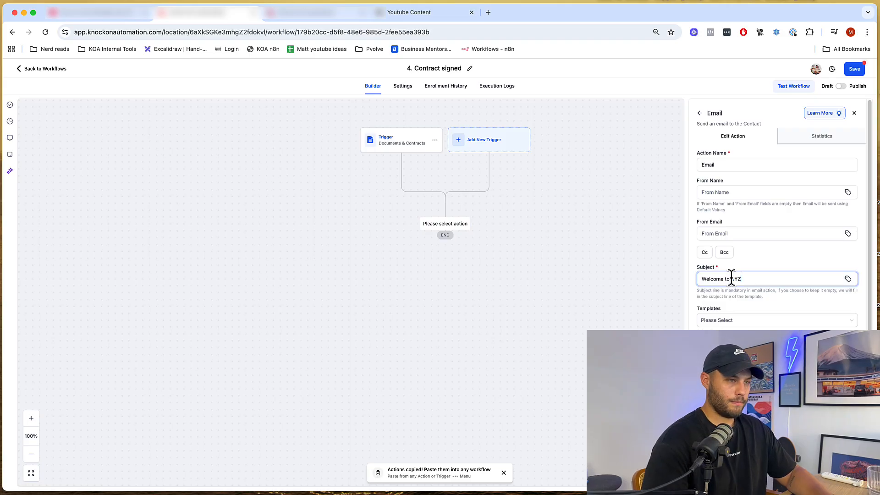
{"action": "left_click", "coordinate": [725, 414]}
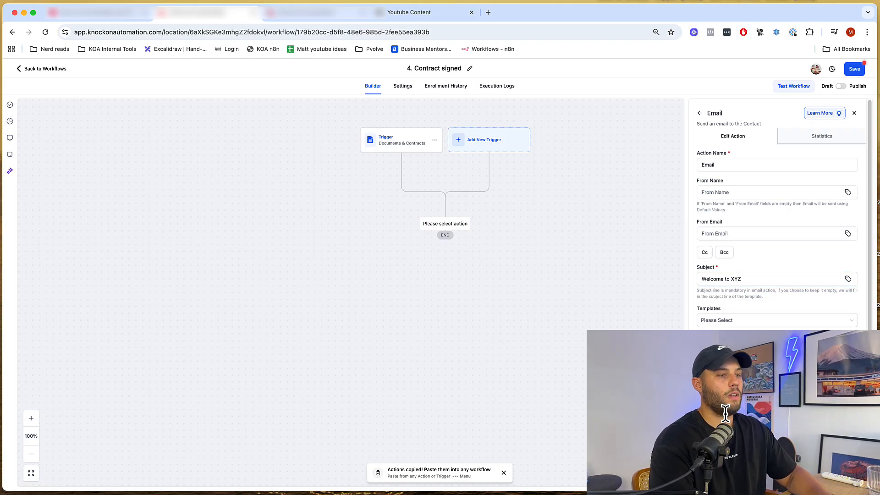
{"action": "left_click", "coordinate": [837, 480]}
{"action": "left_click_drag", "start_coordinate": [615, 250], "coordinate": [634, 163]}
- Add an Add Contact Tag step applying a new 'active client' tag, then save the workflow
{"action": "left_click", "coordinate": [466, 179]}
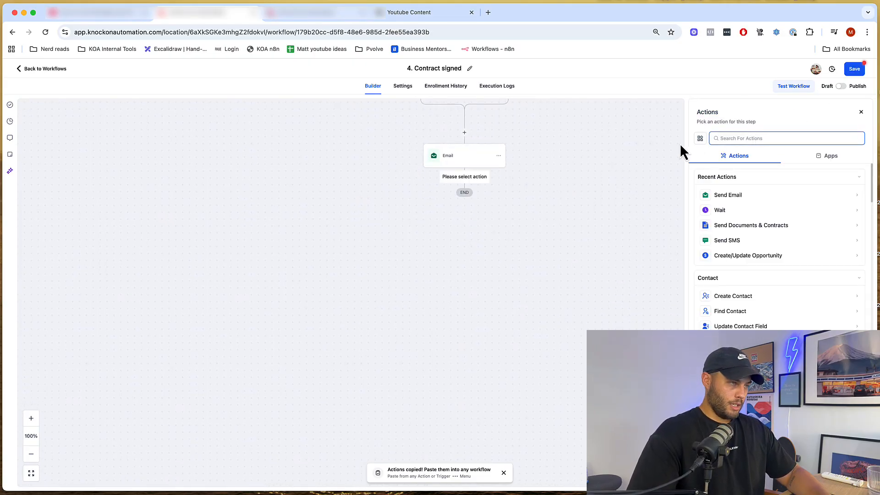
{"action": "type", "text": "tag"}
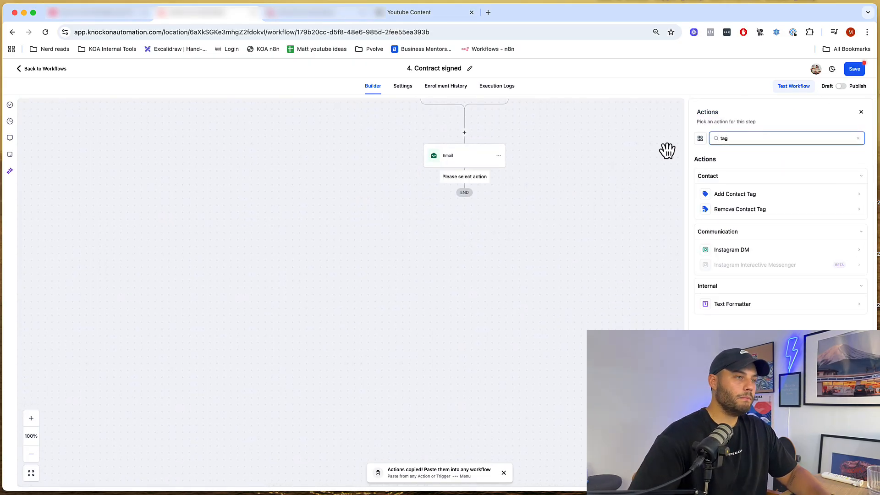
{"action": "left_click", "coordinate": [724, 194]}
{"action": "left_click", "coordinate": [754, 182]}
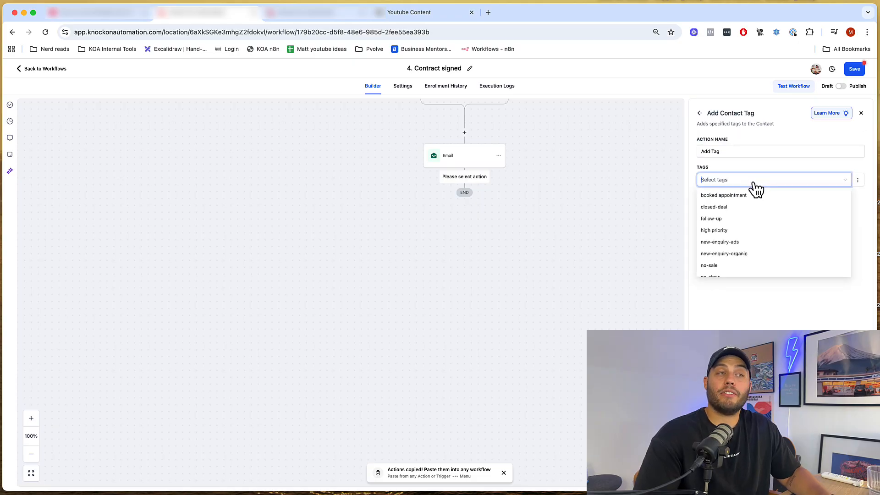
{"action": "type", "text": "active"}
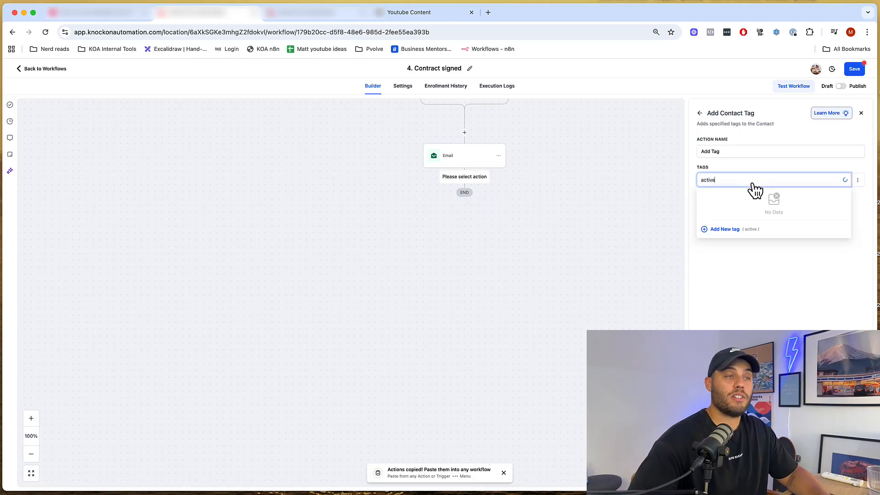
{"action": "type", "text": " client"}
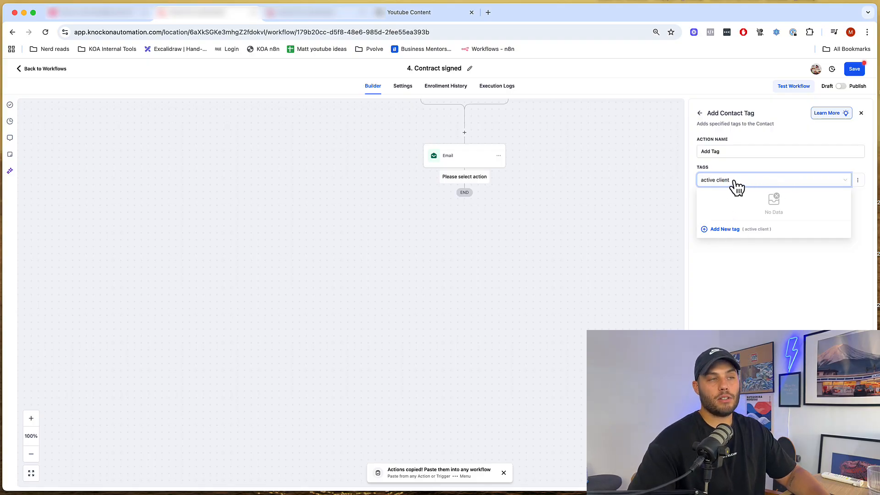
{"action": "left_click", "coordinate": [726, 230]}
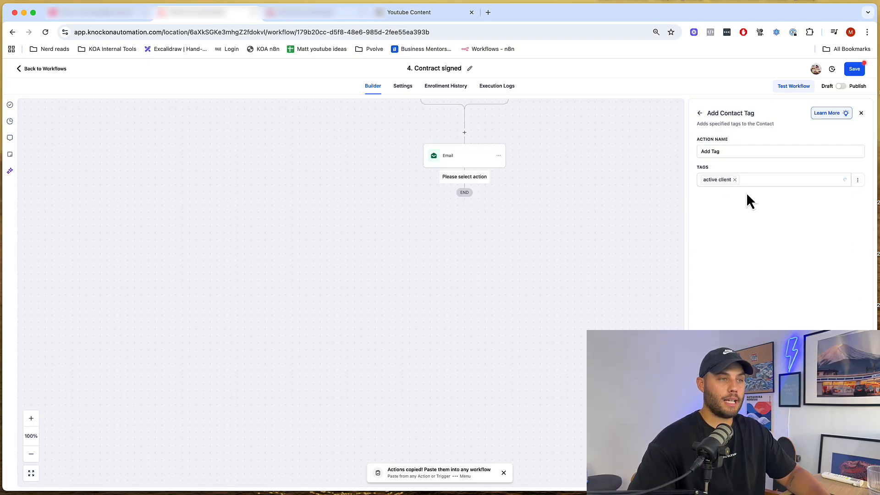
{"action": "left_click", "coordinate": [849, 477]}
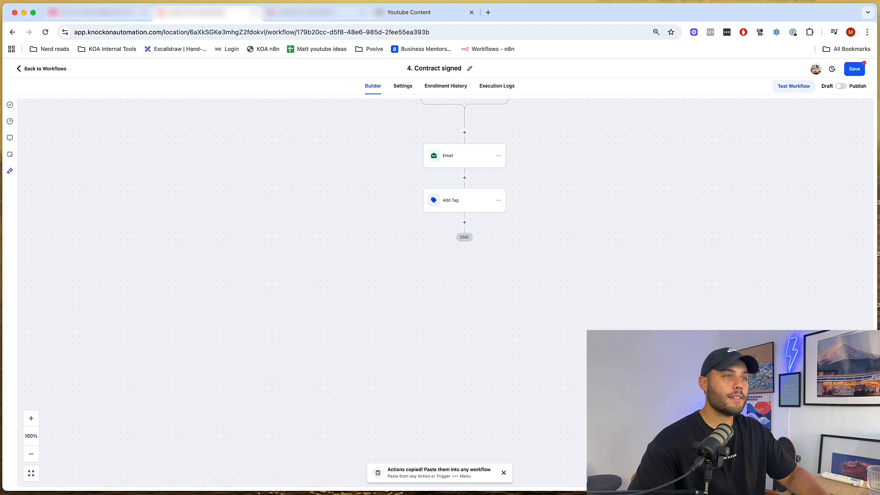
{"action": "left_click", "coordinate": [855, 72]}
{"action": "left_click_drag", "start_coordinate": [701, 152], "coordinate": [680, 244]}
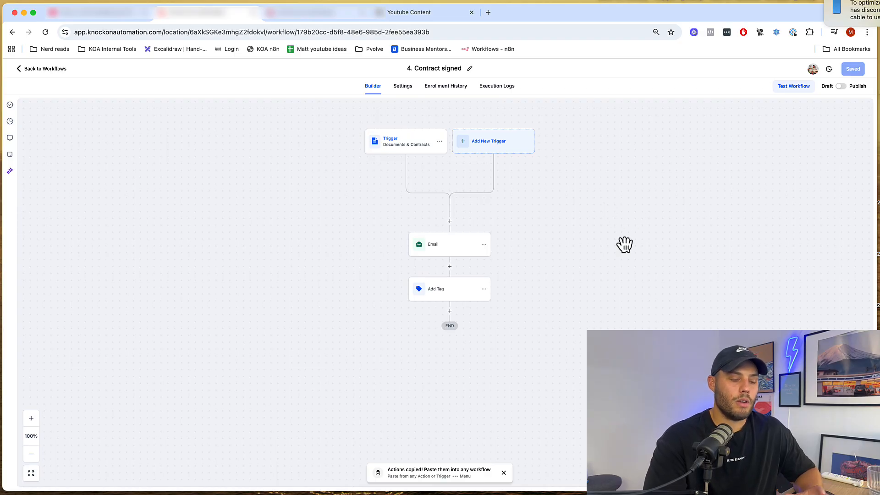
{"action": "left_click", "coordinate": [502, 151]}
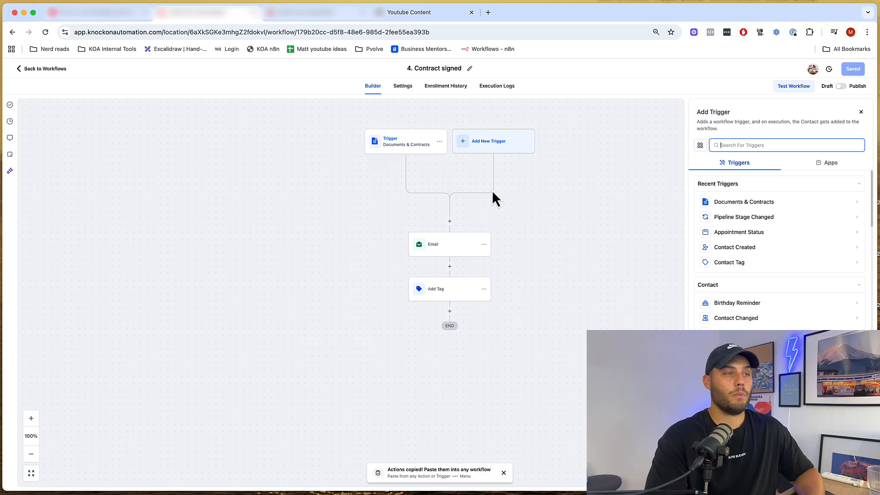
{"action": "scroll", "coordinate": [743, 192], "scroll_direction": "down", "scroll_amount": 1}
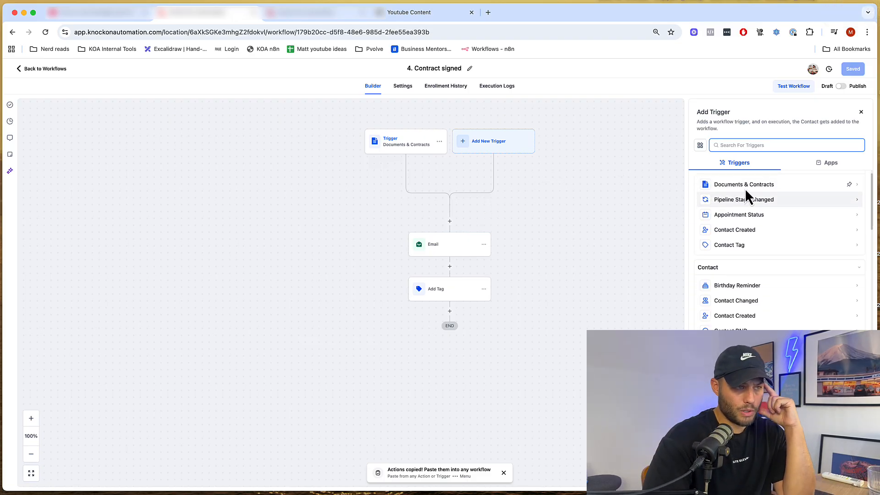
{"action": "scroll", "coordinate": [773, 252], "scroll_direction": "down", "scroll_amount": 2}
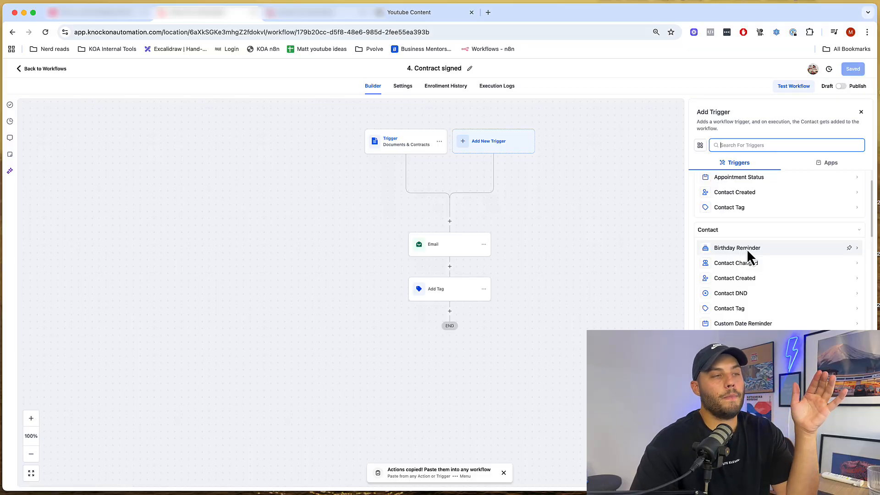
{"action": "scroll", "coordinate": [746, 248], "scroll_direction": "down", "scroll_amount": 1}
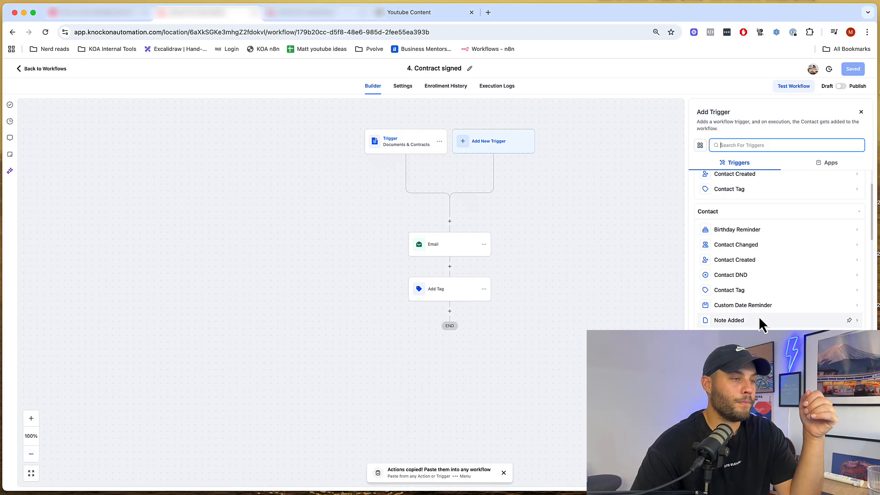
{"action": "scroll", "coordinate": [757, 324], "scroll_direction": "down", "scroll_amount": 5}
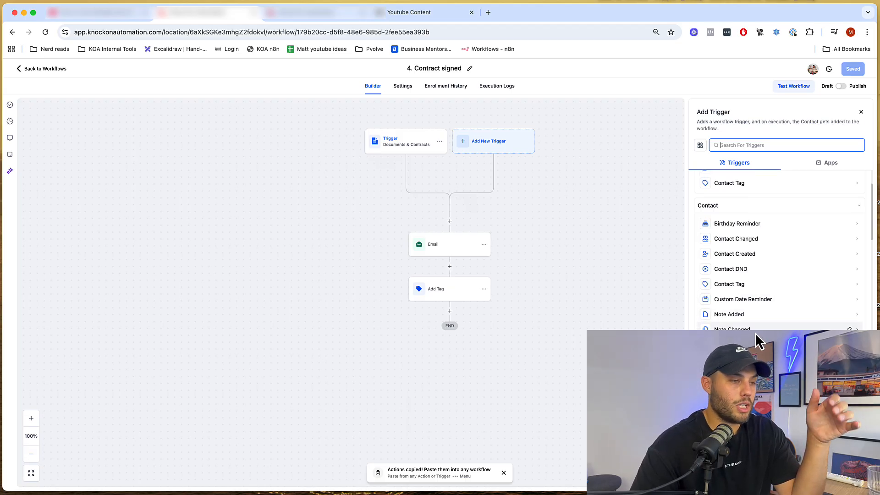
{"action": "scroll", "coordinate": [718, 319], "scroll_direction": "down", "scroll_amount": 3}
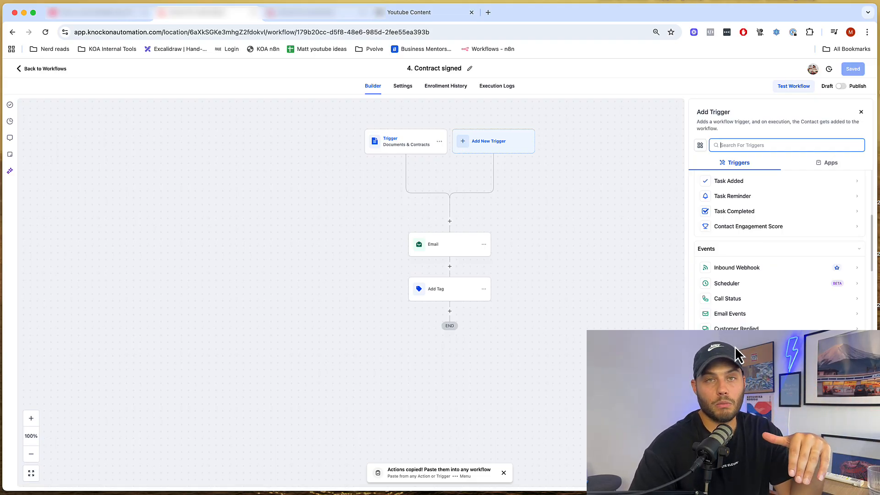
{"action": "scroll", "coordinate": [772, 337], "scroll_direction": "down", "scroll_amount": 3}
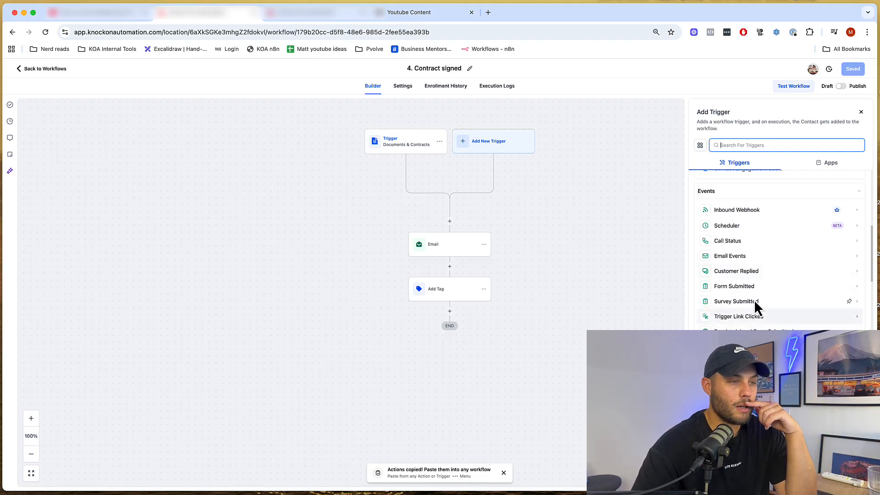
{"action": "scroll", "coordinate": [757, 326], "scroll_direction": "down", "scroll_amount": 1}
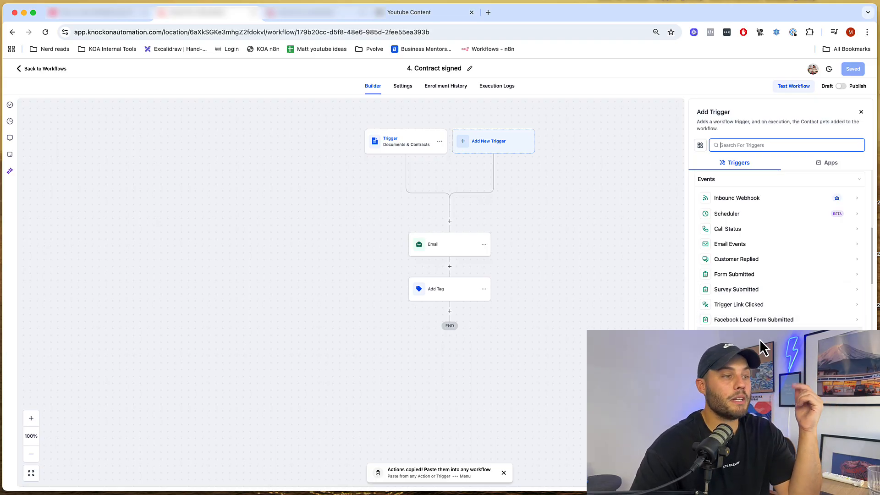
{"action": "scroll", "coordinate": [770, 327], "scroll_direction": "down", "scroll_amount": 2}
{"action": "scroll", "coordinate": [814, 314], "scroll_direction": "down", "scroll_amount": 3}
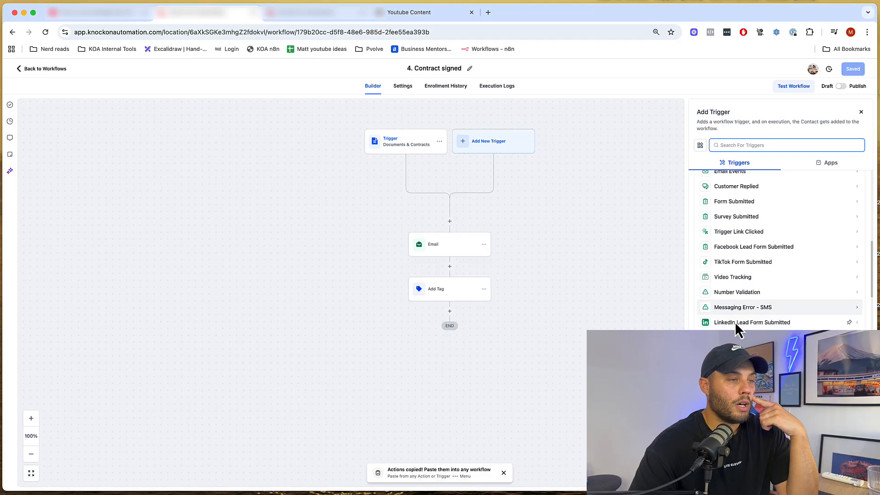
{"action": "scroll", "coordinate": [789, 341], "scroll_direction": "down", "scroll_amount": 4}
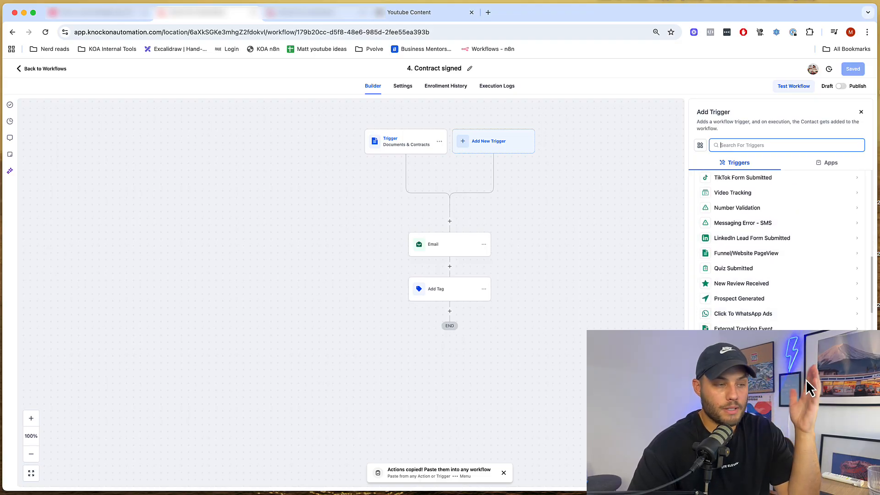
{"action": "scroll", "coordinate": [766, 351], "scroll_direction": "down", "scroll_amount": 5}
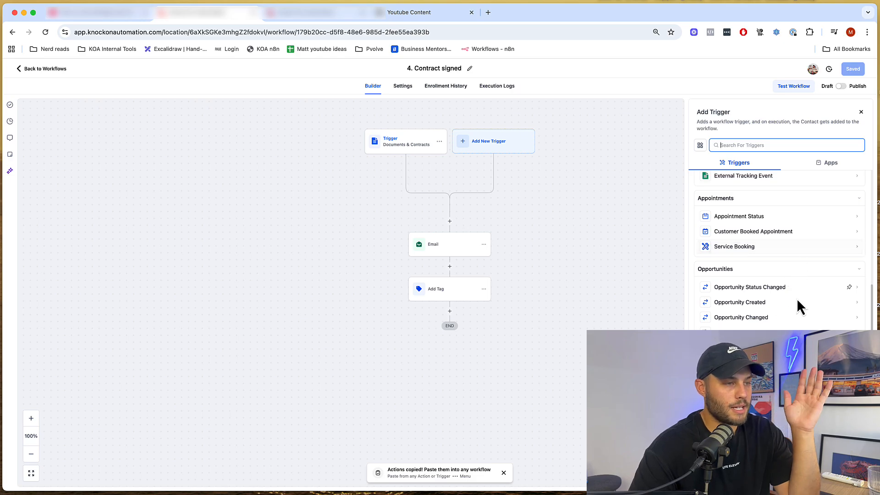
{"action": "scroll", "coordinate": [799, 312], "scroll_direction": "down", "scroll_amount": 3}
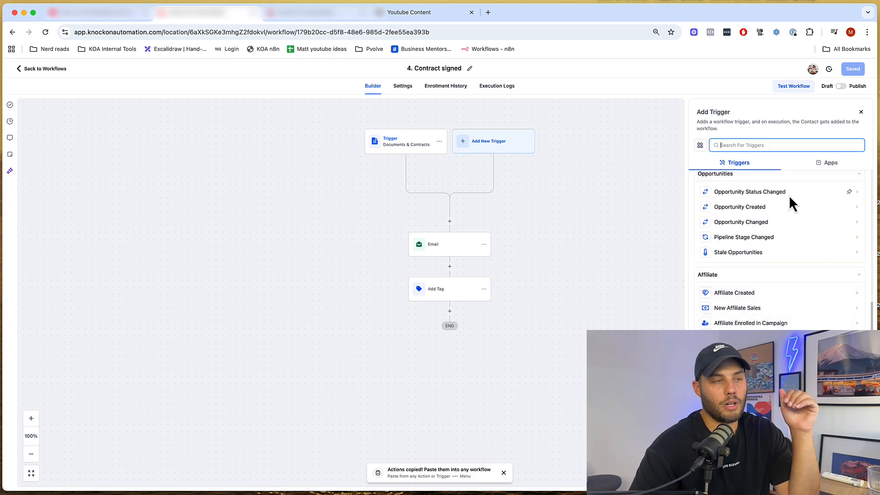
{"action": "scroll", "coordinate": [804, 312], "scroll_direction": "down", "scroll_amount": 1}
{"action": "scroll", "coordinate": [800, 340], "scroll_direction": "down", "scroll_amount": 8}
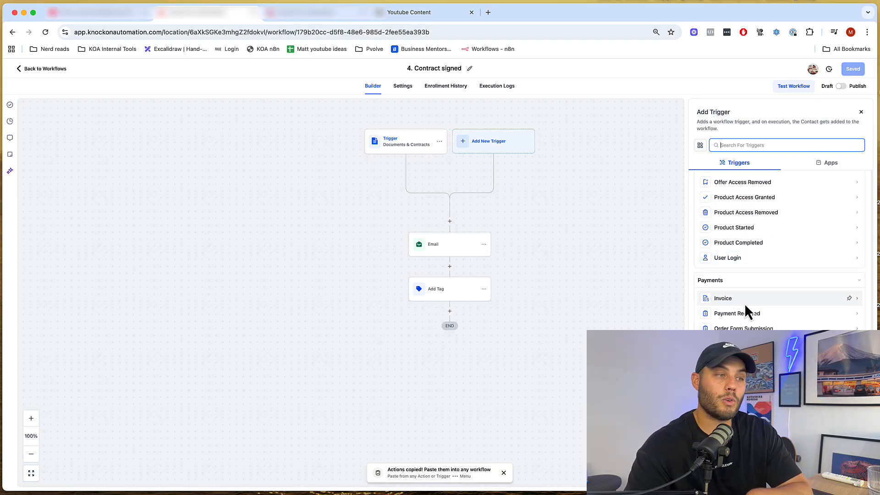
{"action": "scroll", "coordinate": [818, 355], "scroll_direction": "down", "scroll_amount": 1}
{"action": "scroll", "coordinate": [817, 355], "scroll_direction": "down", "scroll_amount": 5}
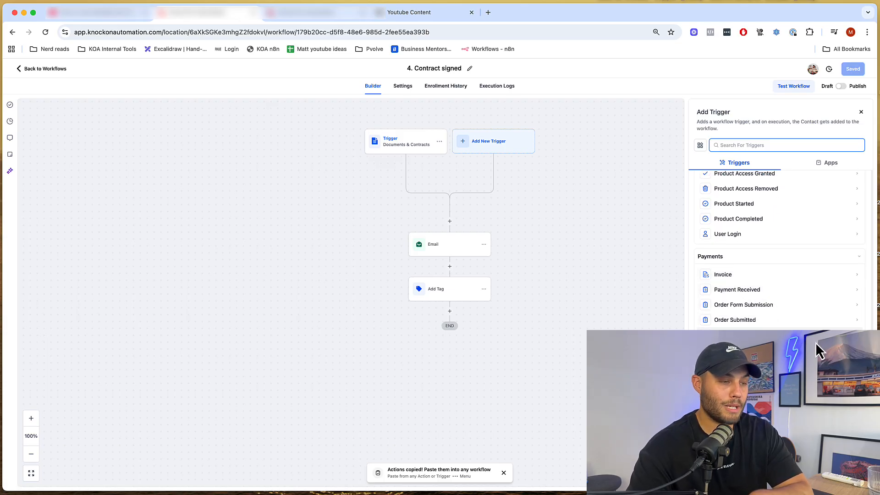
{"action": "scroll", "coordinate": [742, 303], "scroll_direction": "down", "scroll_amount": 7}
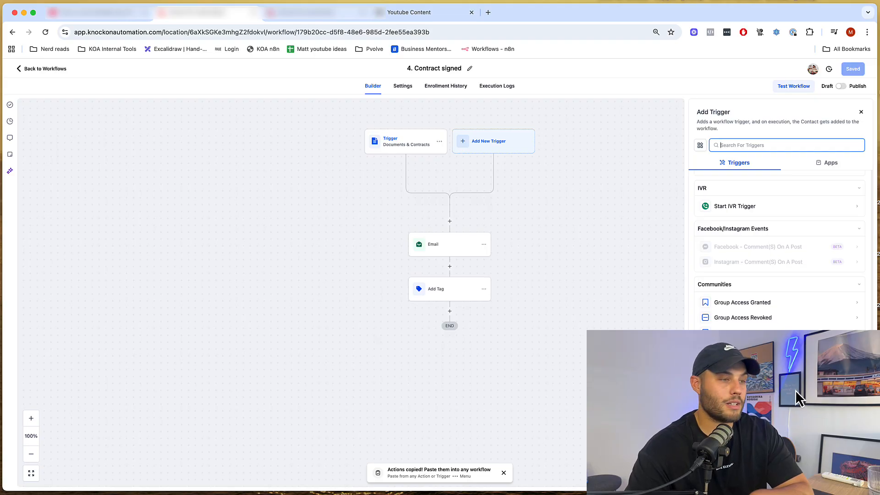
{"action": "left_click", "coordinate": [861, 112]}
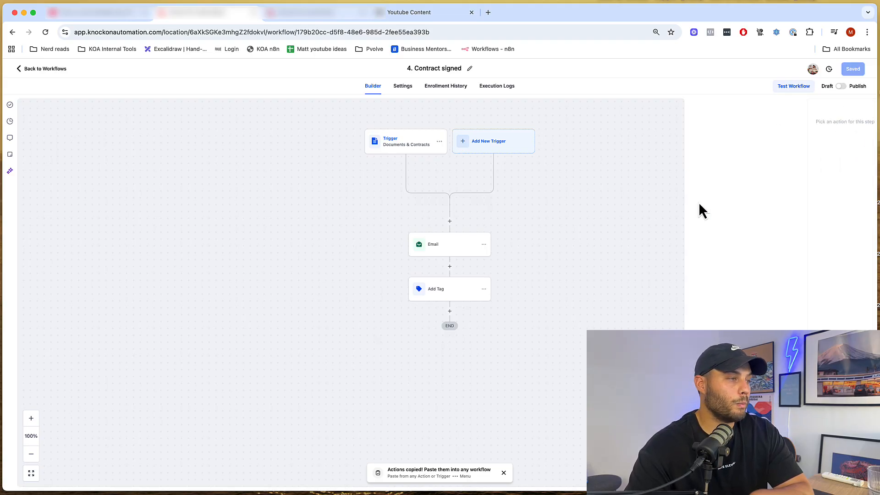
{"action": "left_click", "coordinate": [450, 311]}
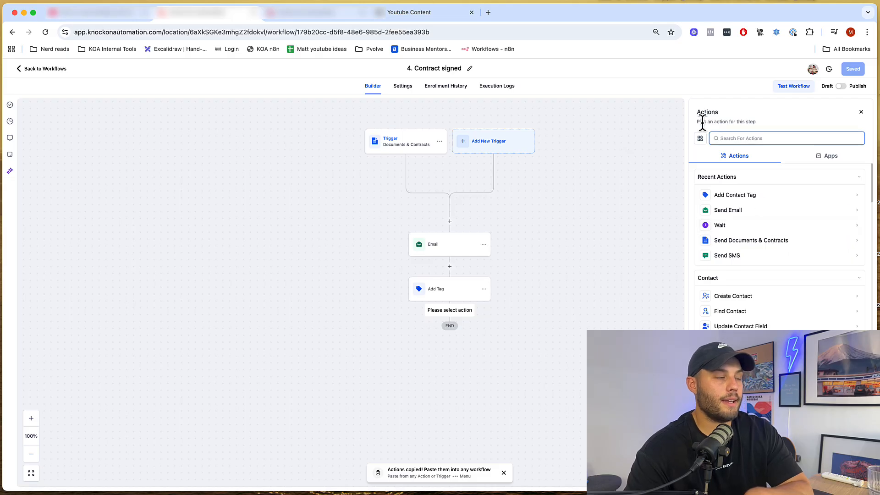
{"action": "scroll", "coordinate": [733, 206], "scroll_direction": "down", "scroll_amount": 3}
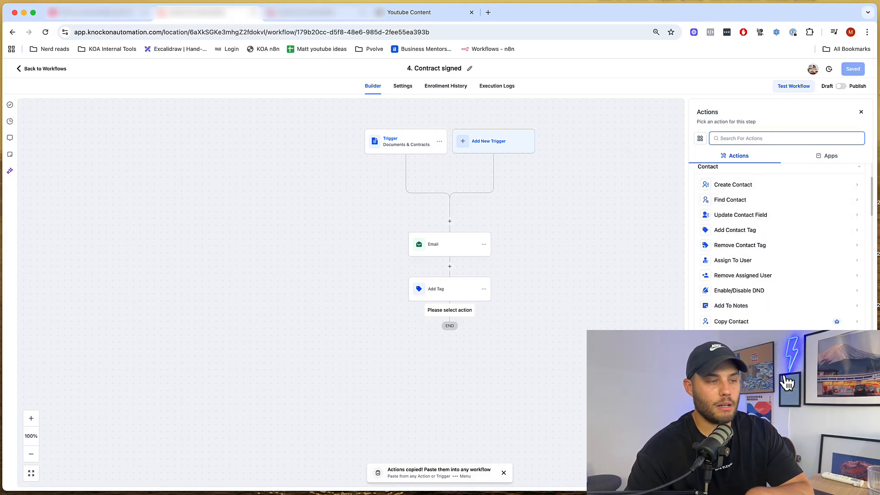
{"action": "scroll", "coordinate": [791, 281], "scroll_direction": "down", "scroll_amount": 5}
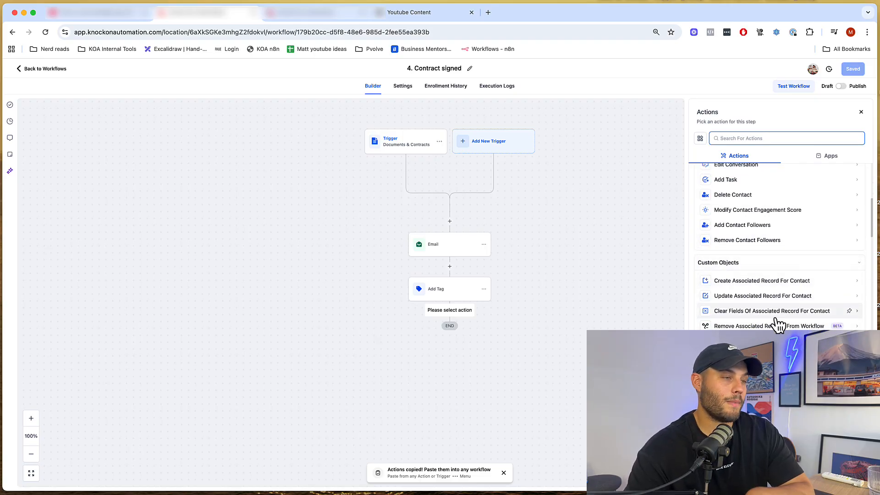
{"action": "scroll", "coordinate": [772, 326], "scroll_direction": "down", "scroll_amount": 1}
{"action": "scroll", "coordinate": [742, 261], "scroll_direction": "up", "scroll_amount": 8}
{"action": "scroll", "coordinate": [742, 261], "scroll_direction": "down", "scroll_amount": 8}
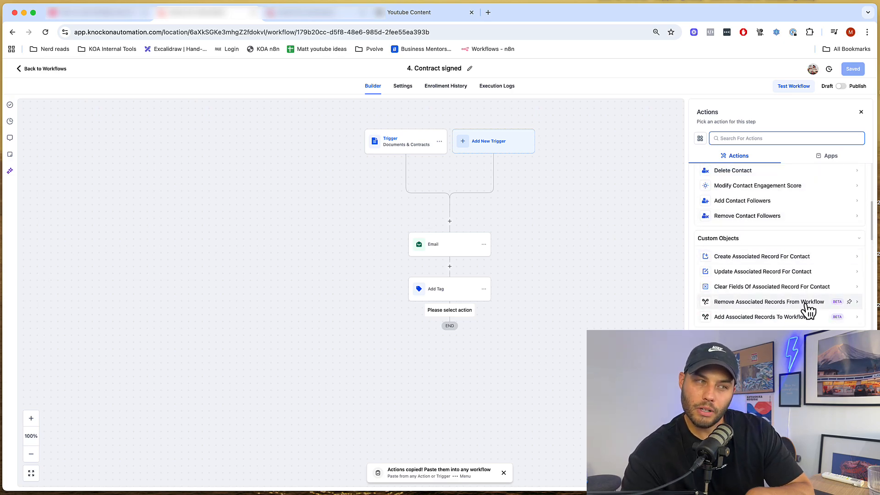
{"action": "scroll", "coordinate": [774, 332], "scroll_direction": "down", "scroll_amount": 3}
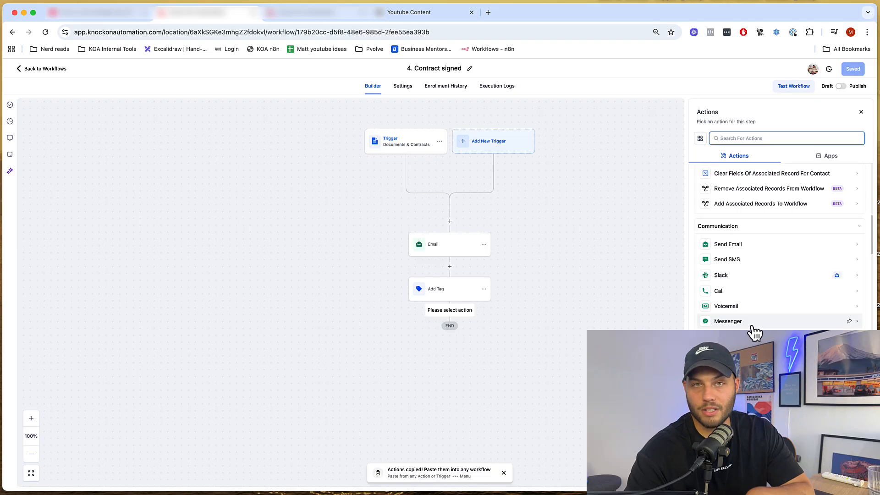
{"action": "scroll", "coordinate": [775, 327], "scroll_direction": "down", "scroll_amount": 1}
{"action": "scroll", "coordinate": [796, 321], "scroll_direction": "down", "scroll_amount": 5}
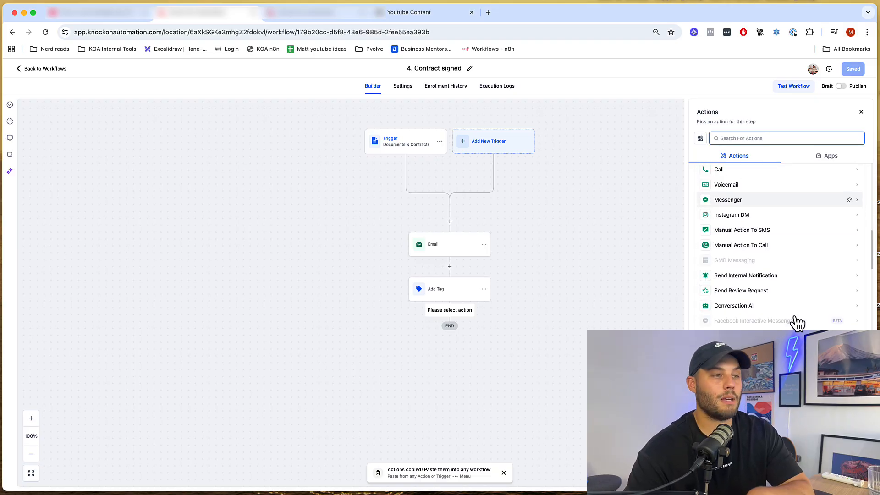
{"action": "scroll", "coordinate": [779, 321], "scroll_direction": "down", "scroll_amount": 5}
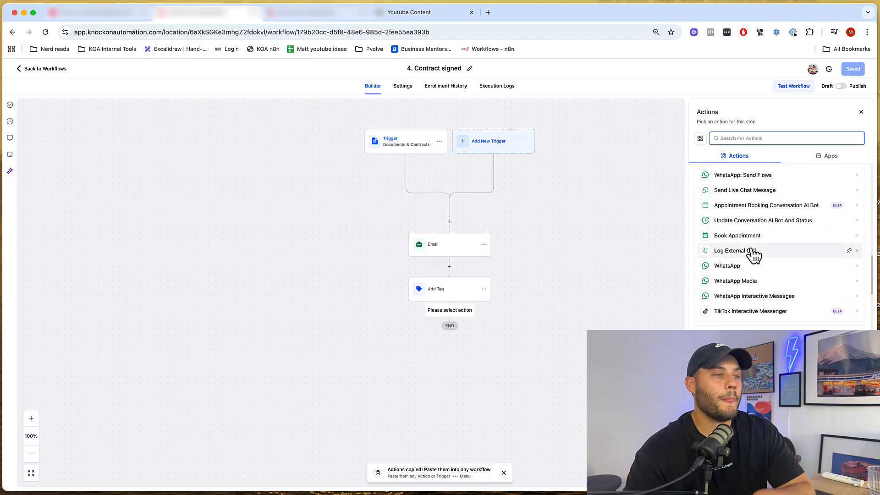
{"action": "scroll", "coordinate": [792, 258], "scroll_direction": "down", "scroll_amount": 5}
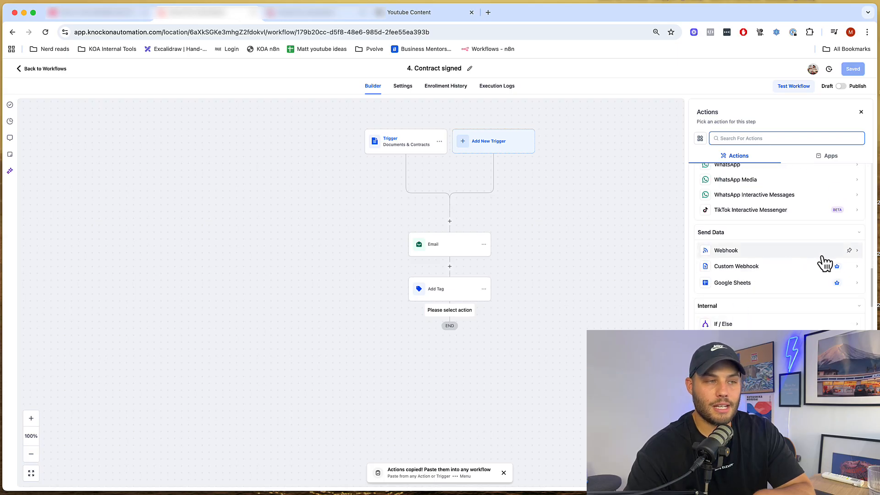
{"action": "scroll", "coordinate": [775, 275], "scroll_direction": "down", "scroll_amount": 7}
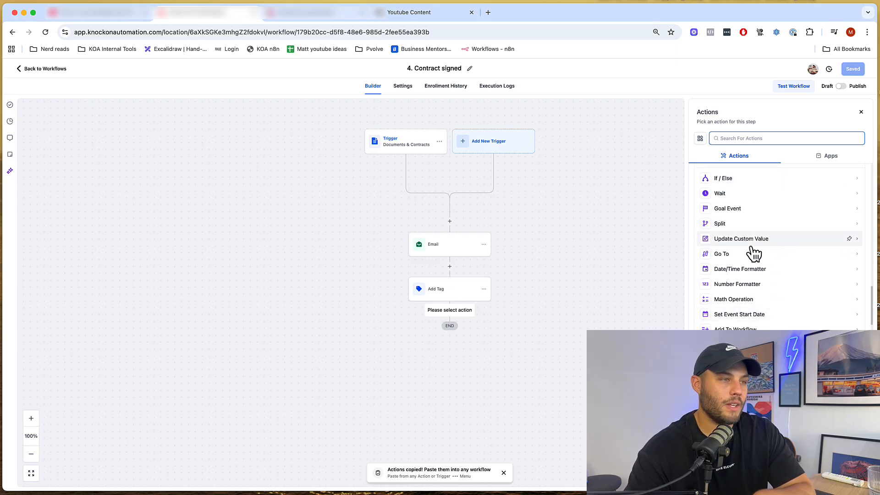
{"action": "scroll", "coordinate": [745, 197], "scroll_direction": "up", "scroll_amount": 1}
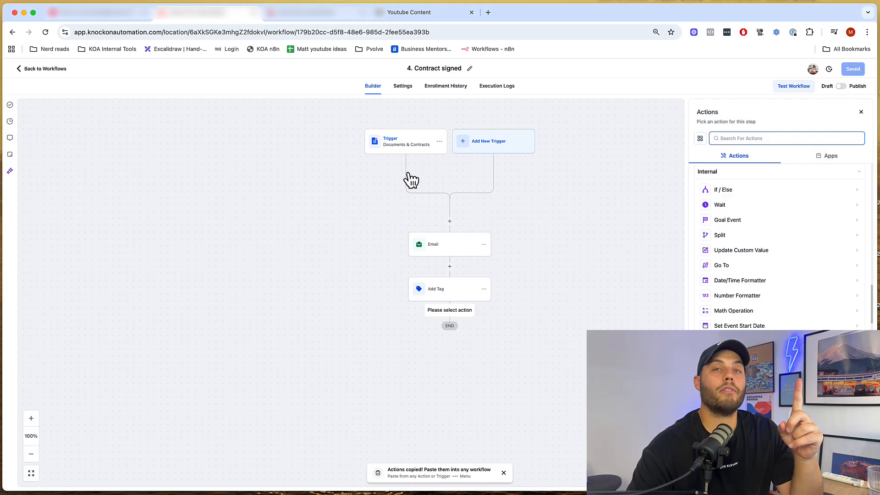
- Add an If/Else condition with branches for Postal Code Is 3000 and Postal Code Is 4220
{"action": "left_click", "coordinate": [727, 189]}
{"action": "left_click", "coordinate": [612, 268]}
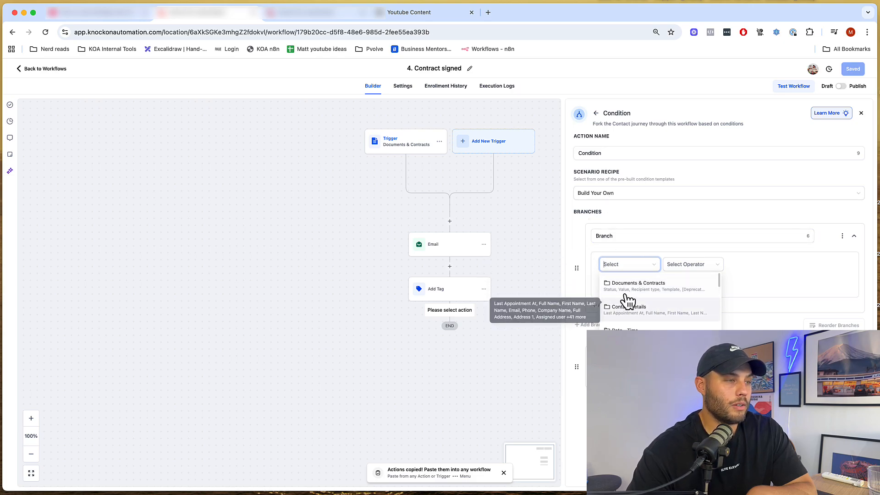
{"action": "left_click", "coordinate": [628, 313]}
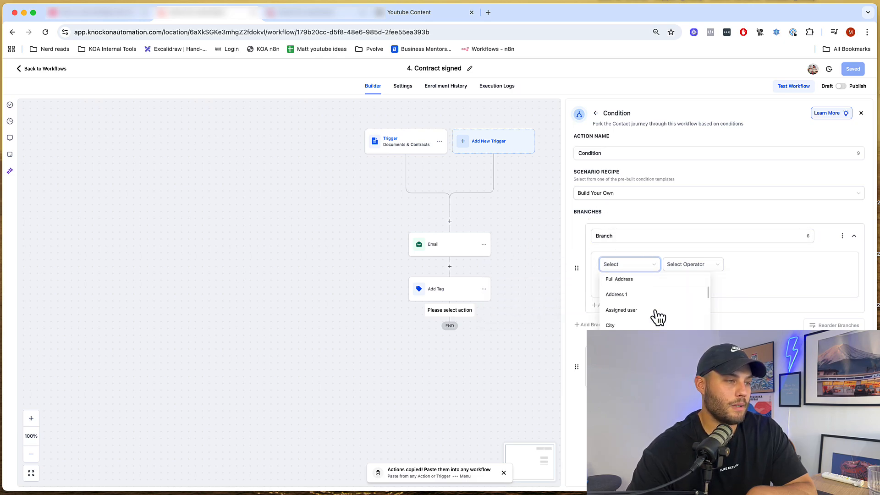
{"action": "scroll", "coordinate": [658, 316], "scroll_direction": "down", "scroll_amount": 2}
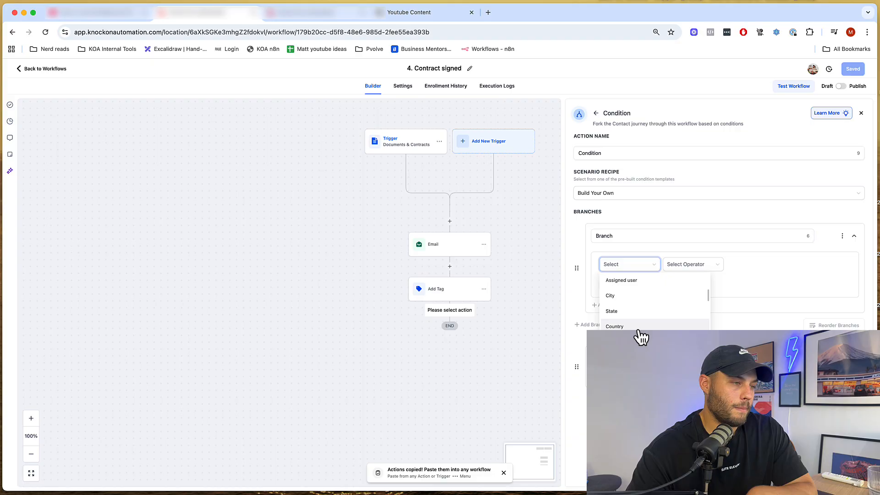
{"action": "scroll", "coordinate": [641, 337], "scroll_direction": "down", "scroll_amount": 2}
{"action": "left_click", "coordinate": [645, 314]}
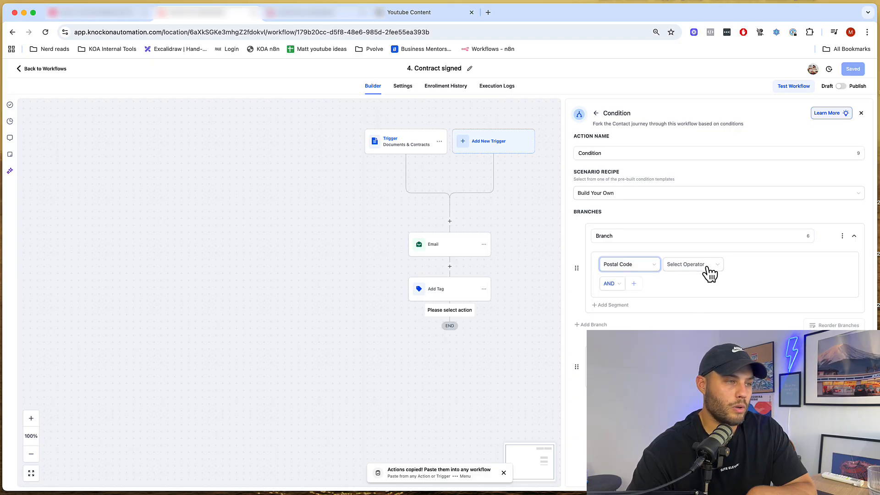
{"action": "left_click", "coordinate": [709, 274]}
{"action": "left_click", "coordinate": [684, 280]}
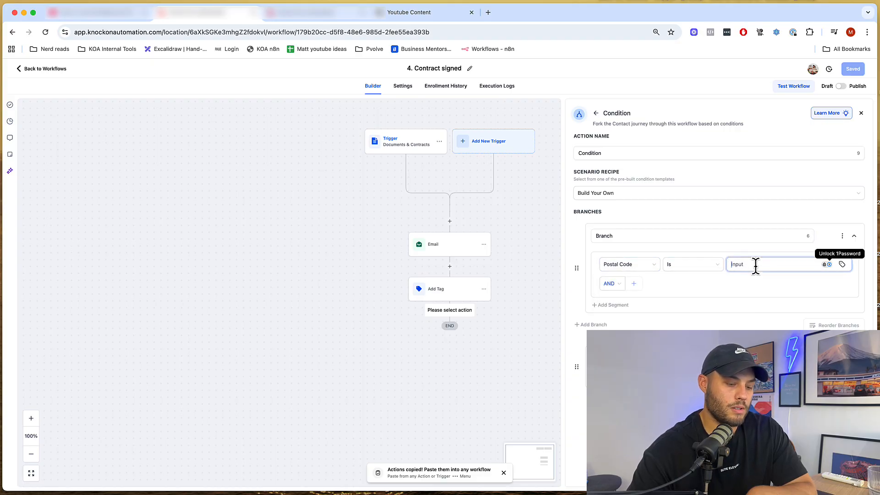
{"action": "type", "text": "3000"}
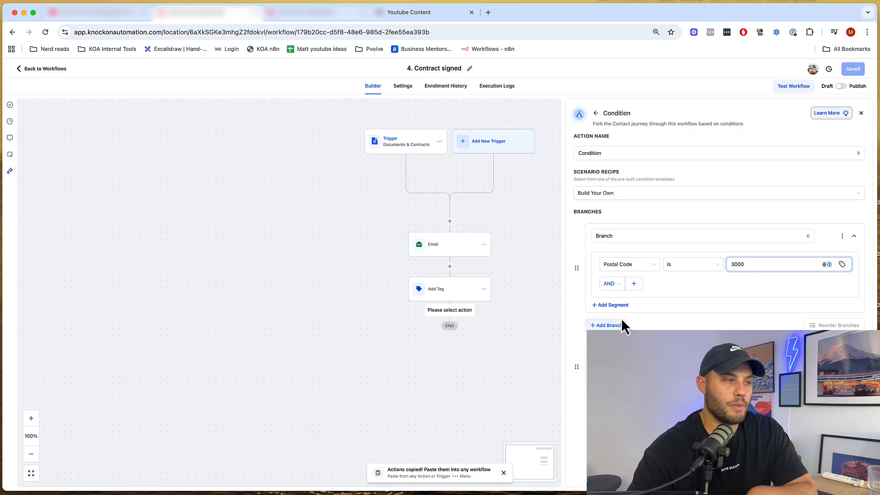
{"action": "left_click", "coordinate": [609, 326]}
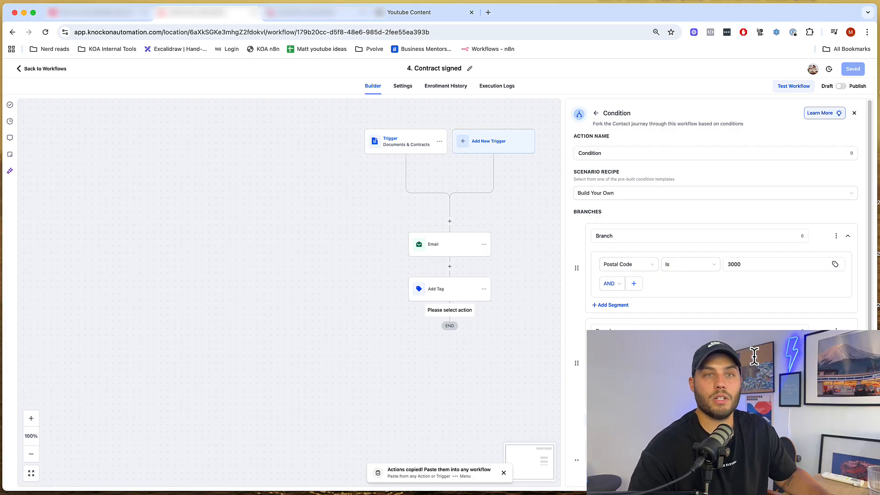
{"action": "left_click", "coordinate": [843, 479]}
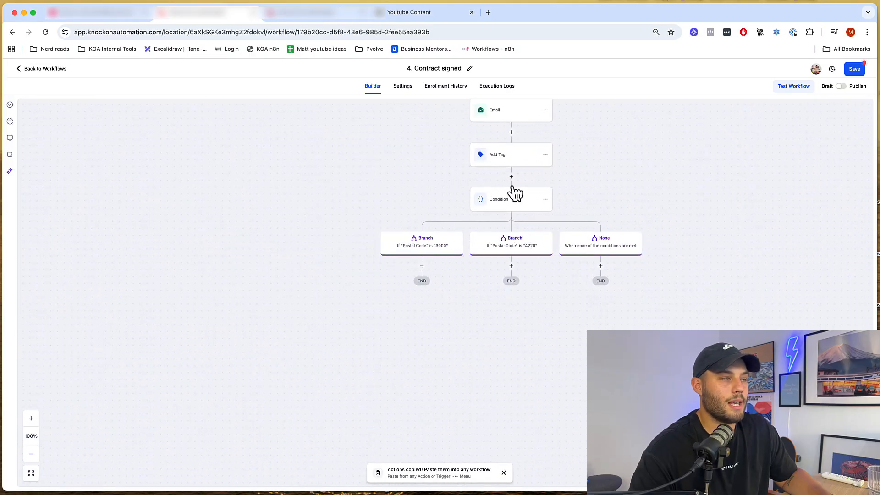
- Pan the canvas to review the None branch and the steps above Email
{"action": "scroll", "coordinate": [569, 155], "scroll_direction": "up", "scroll_amount": 3}
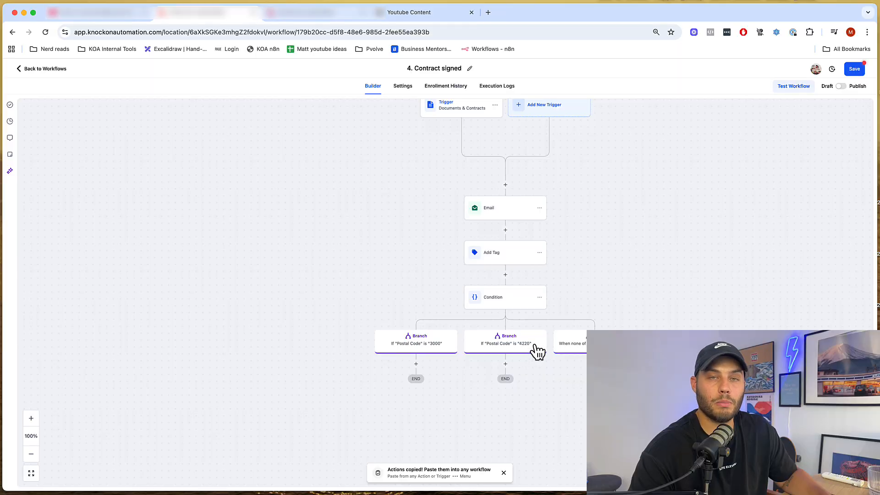
{"action": "left_click_drag", "start_coordinate": [700, 296], "coordinate": [693, 202]}
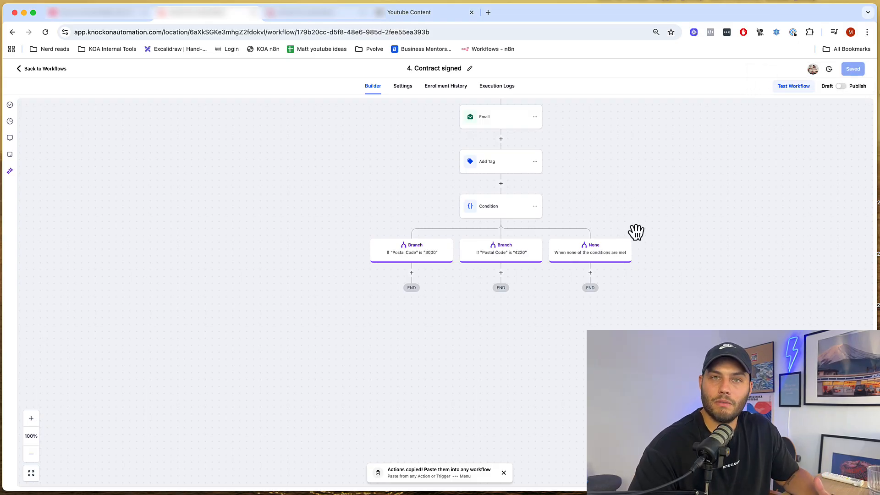
{"action": "left_click_drag", "start_coordinate": [606, 179], "coordinate": [531, 260]}
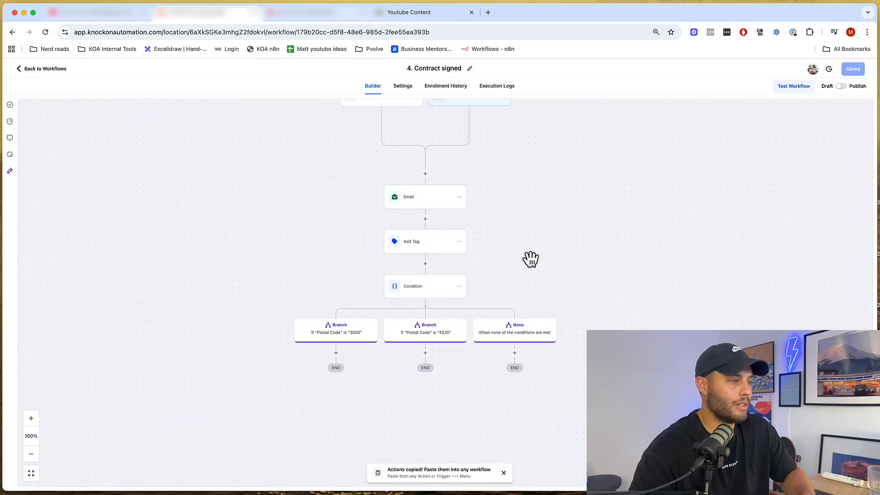
{"action": "left_click", "coordinate": [425, 265]}
{"action": "scroll", "coordinate": [756, 275], "scroll_direction": "down", "scroll_amount": 15}
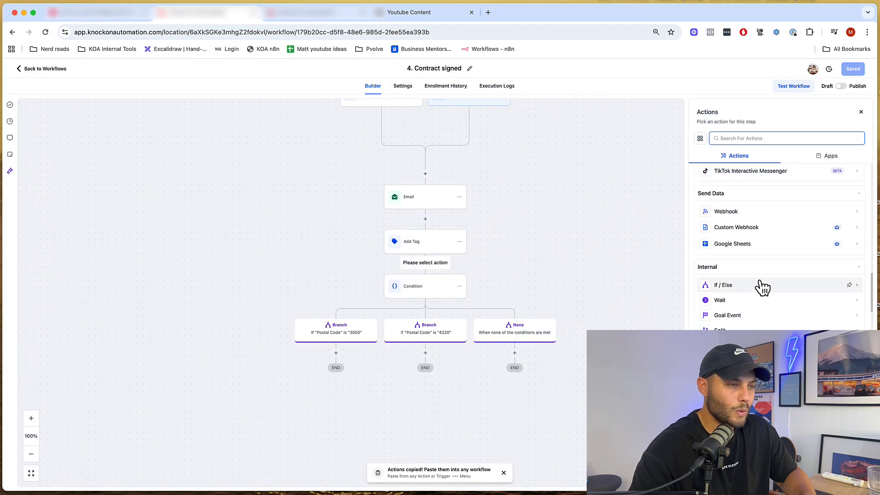
{"action": "scroll", "coordinate": [760, 282], "scroll_direction": "down", "scroll_amount": 5}
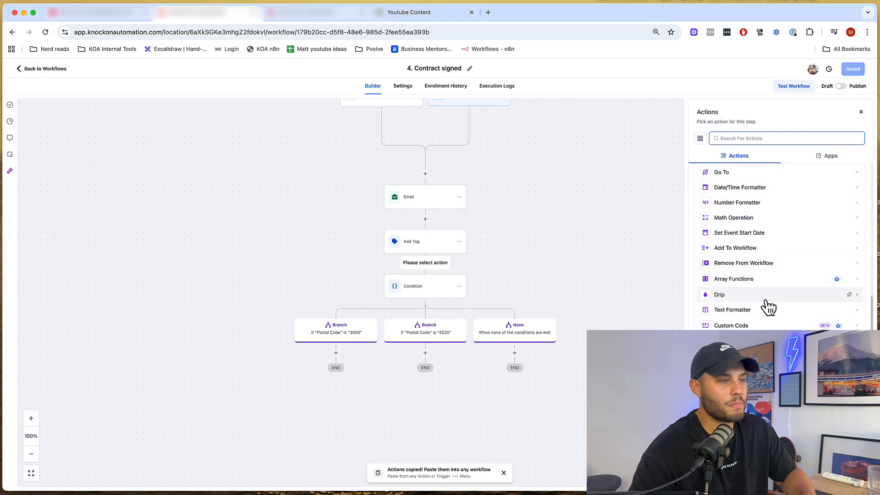
{"action": "scroll", "coordinate": [769, 308], "scroll_direction": "up", "scroll_amount": 4}
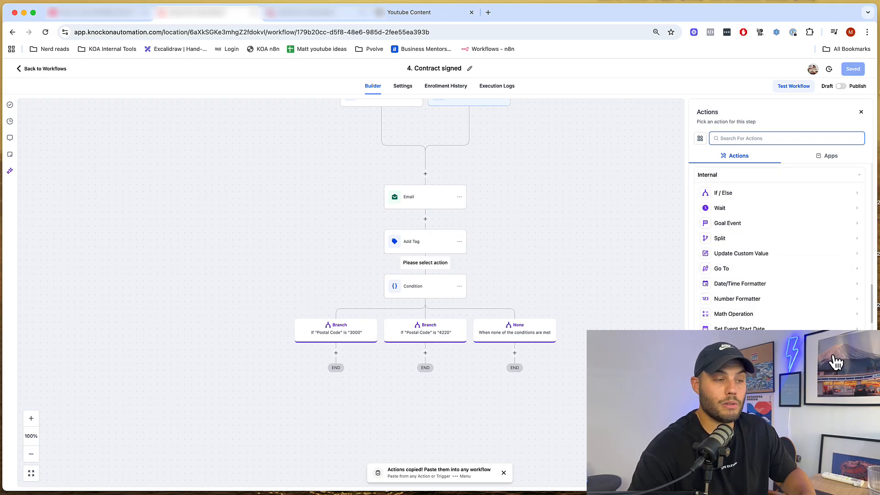
{"action": "scroll", "coordinate": [755, 300], "scroll_direction": "down", "scroll_amount": 6}
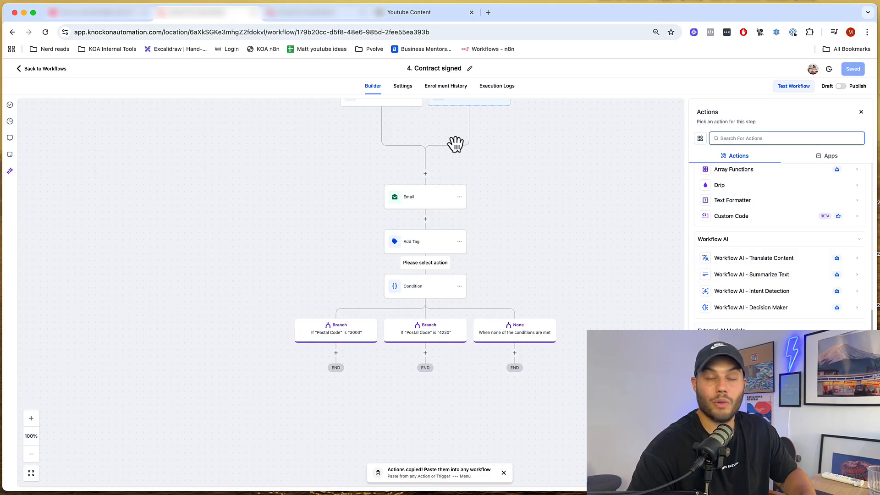
{"action": "scroll", "coordinate": [754, 292], "scroll_direction": "down", "scroll_amount": 3}
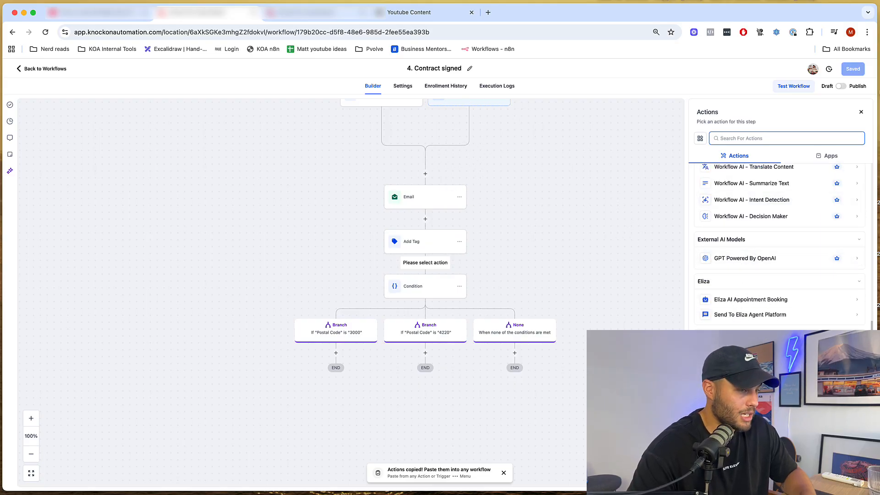
{"action": "scroll", "coordinate": [806, 306], "scroll_direction": "down", "scroll_amount": 4}
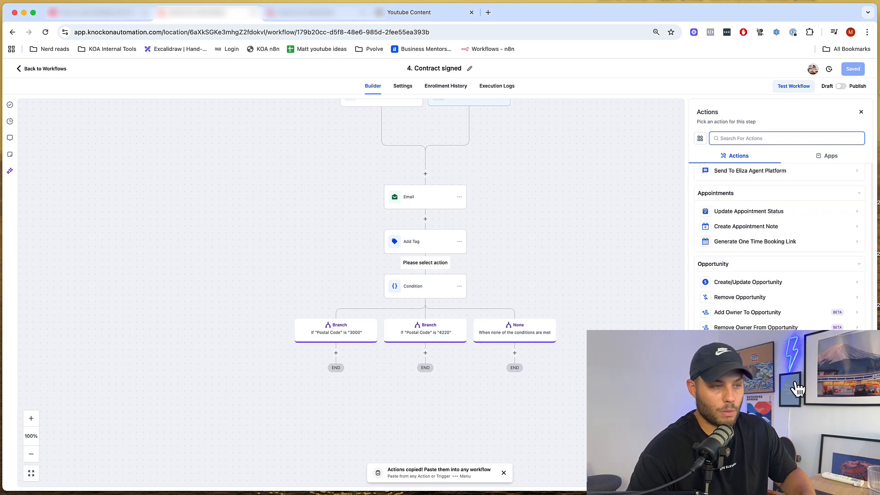
{"action": "scroll", "coordinate": [800, 385], "scroll_direction": "down", "scroll_amount": 3}
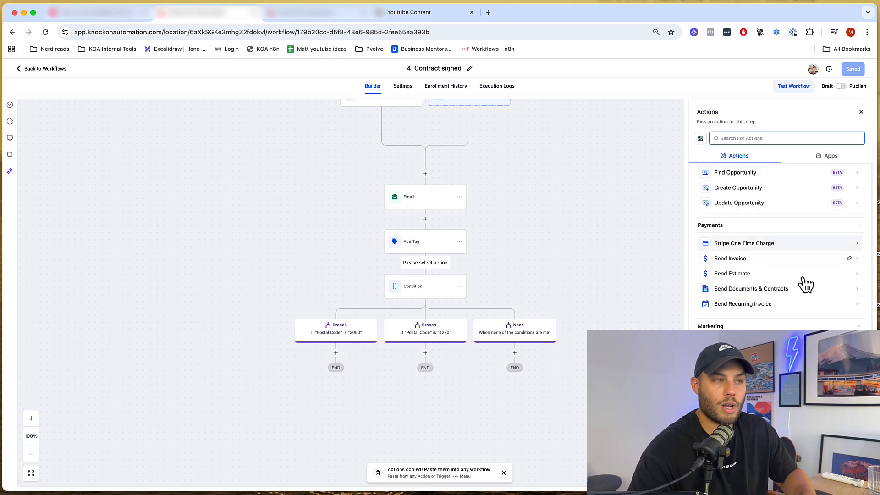
{"action": "scroll", "coordinate": [706, 303], "scroll_direction": "down", "scroll_amount": 2}
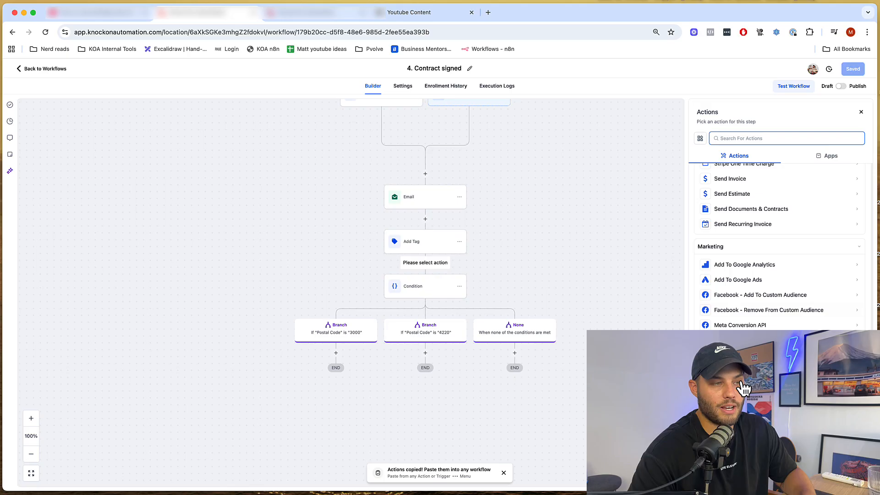
{"action": "scroll", "coordinate": [758, 325], "scroll_direction": "down", "scroll_amount": 10}
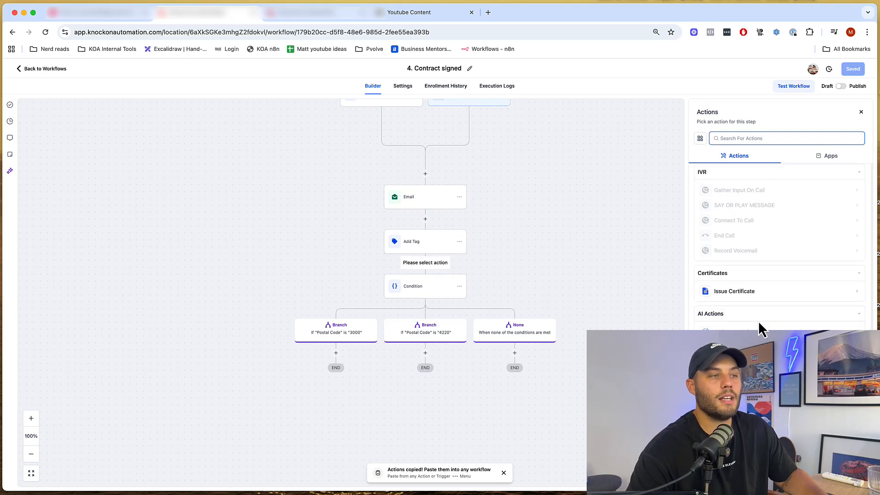
{"action": "scroll", "coordinate": [759, 326], "scroll_direction": "down", "scroll_amount": 1}
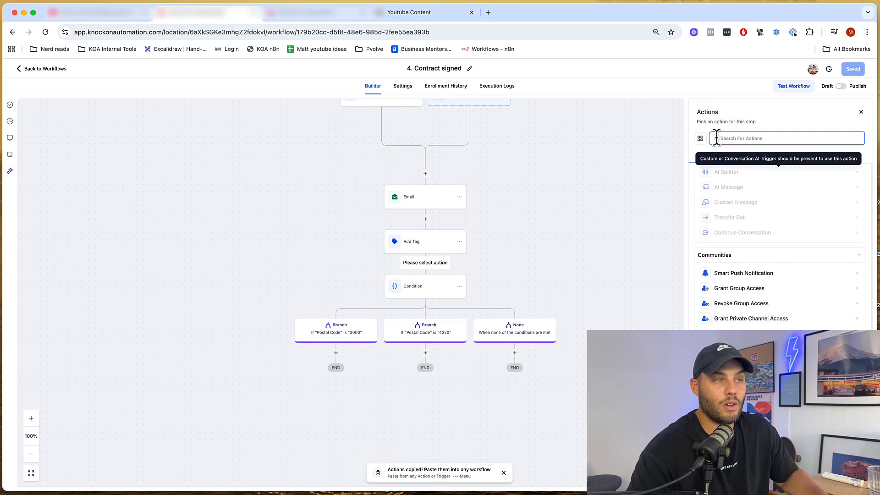
{"action": "left_click", "coordinate": [830, 157]}
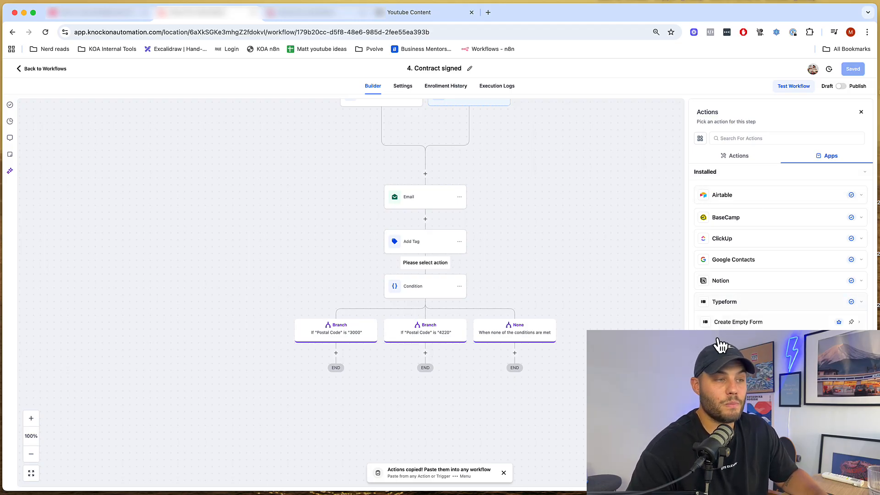
{"action": "left_click", "coordinate": [742, 265]}
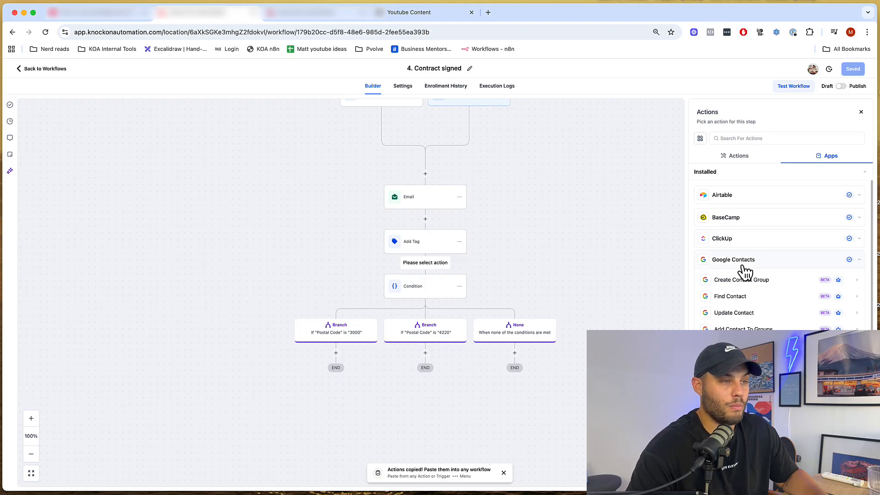
{"action": "left_click", "coordinate": [751, 242]}
{"action": "left_click", "coordinate": [755, 219]}
{"action": "left_click", "coordinate": [756, 197]}
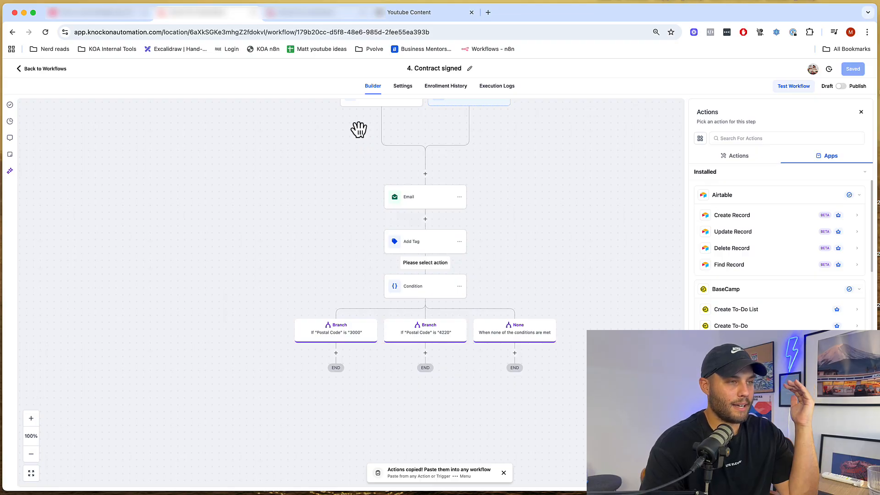
{"action": "left_click", "coordinate": [861, 112]}
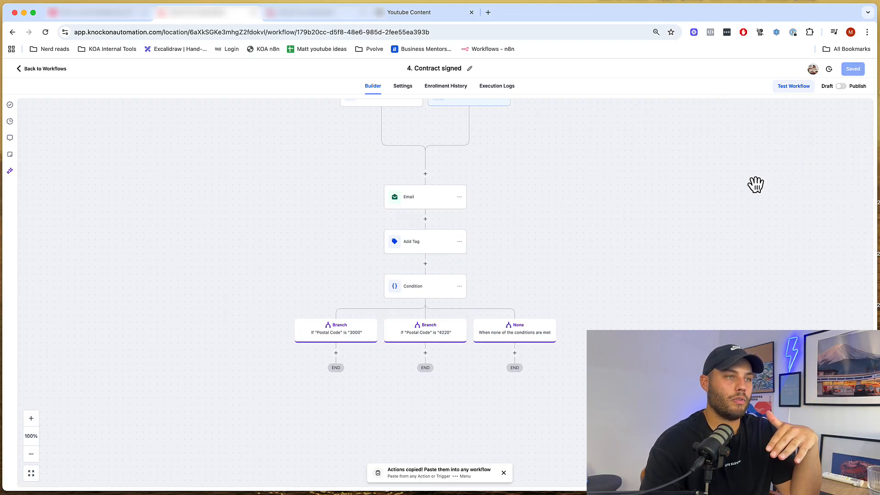
{"action": "left_click_drag", "start_coordinate": [611, 214], "coordinate": [677, 277]}
{"action": "left_click_drag", "start_coordinate": [679, 279], "coordinate": [680, 280]}
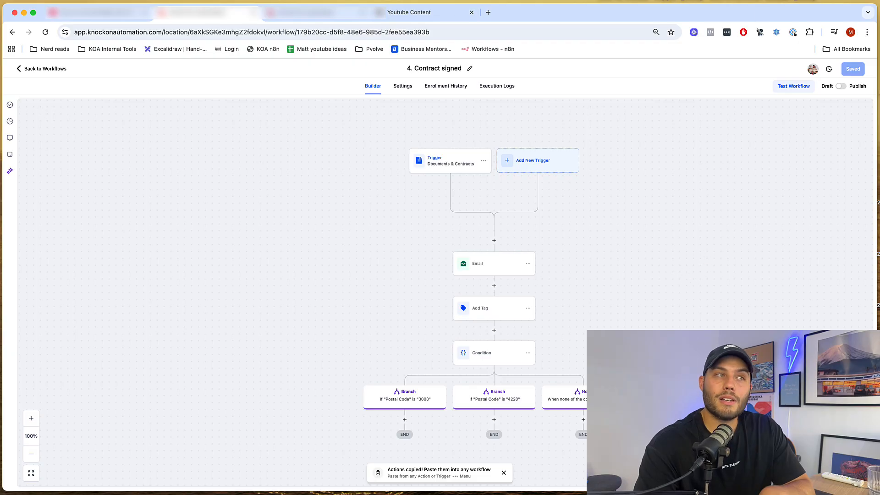
{"action": "left_click", "coordinate": [773, 0]}
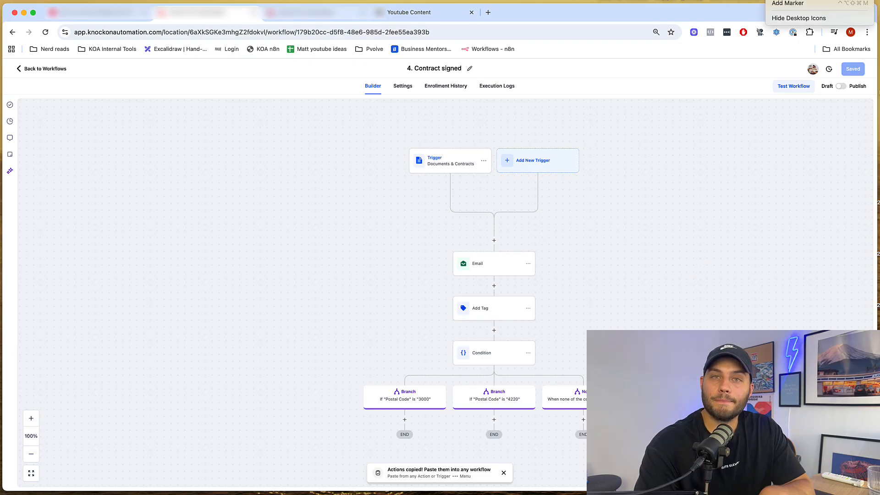